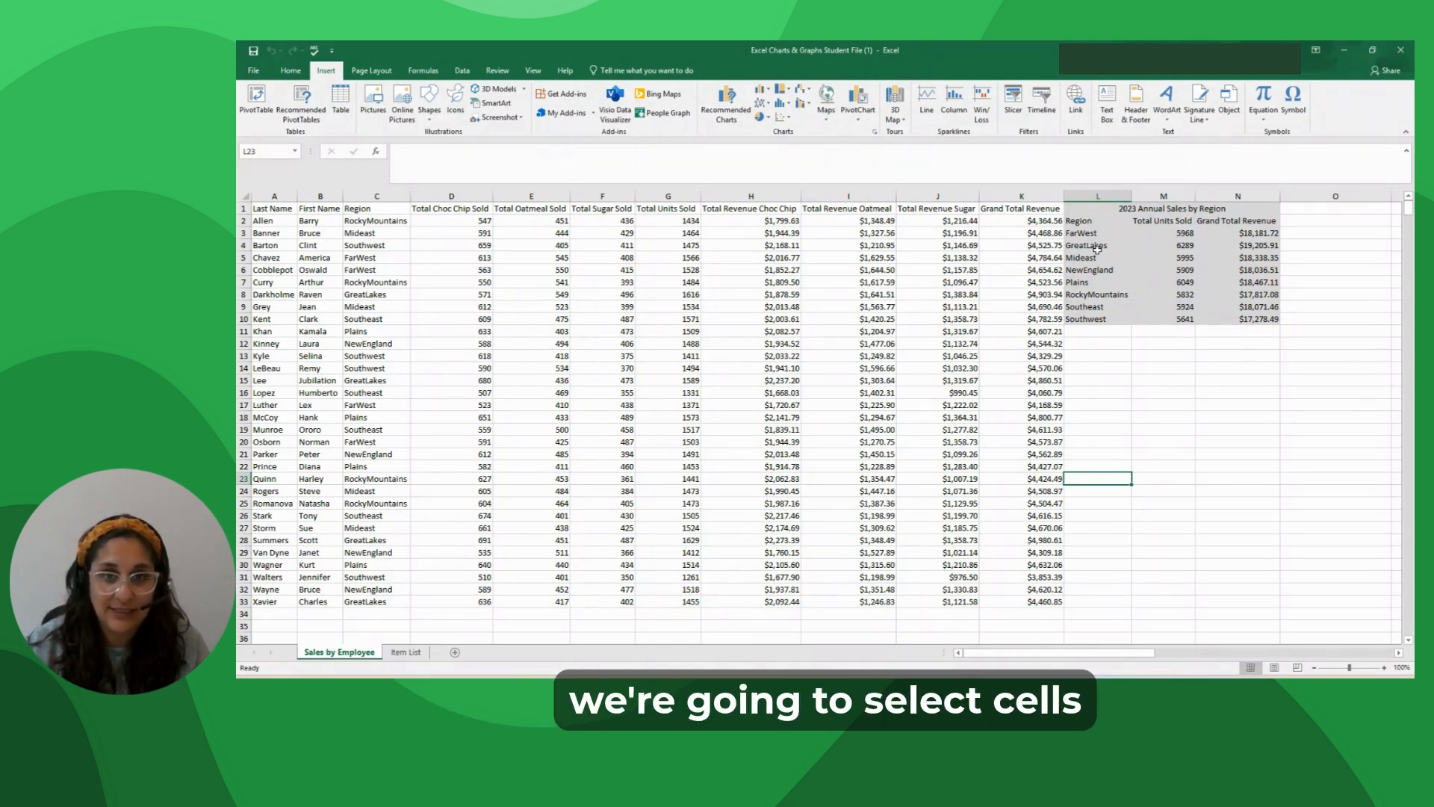
Select the regional units sold data in L2:M10 and open the recommended charts for it.
click(1090, 222)
drag(1091, 223, 1178, 312)
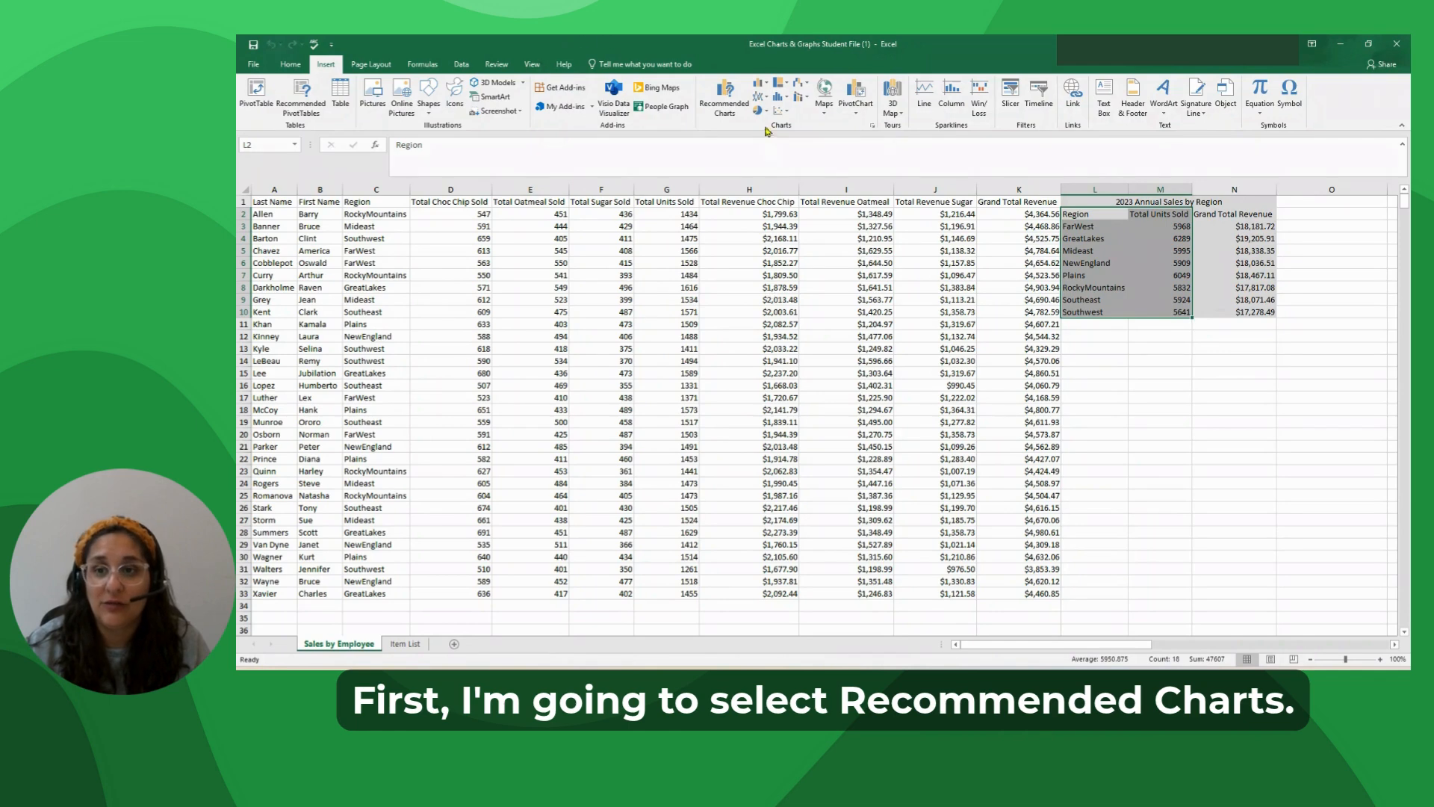
click(720, 107)
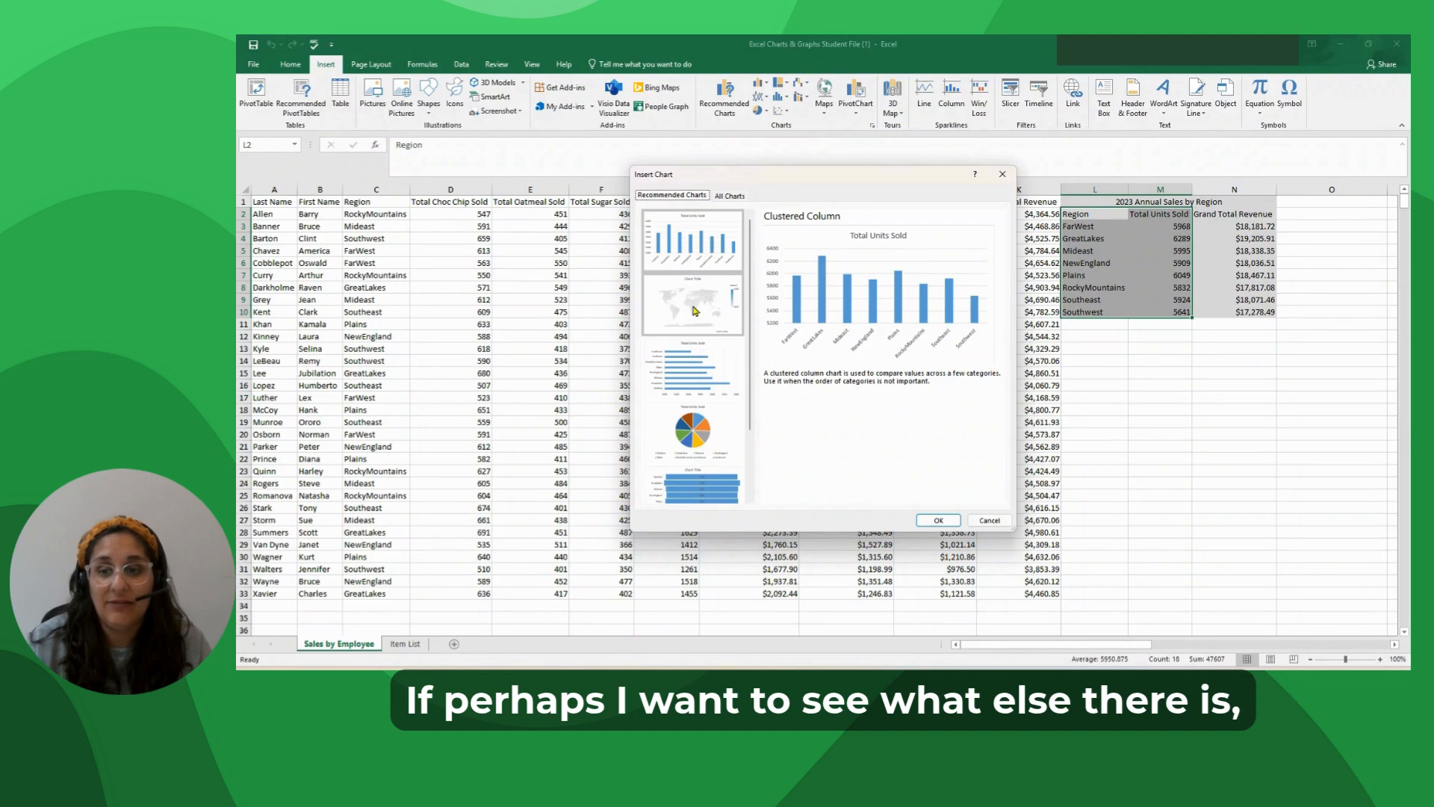
Examine the previews of all available chart types for the selected data, including line, bar, stock, surface, radar, treemap and pie.
click(735, 198)
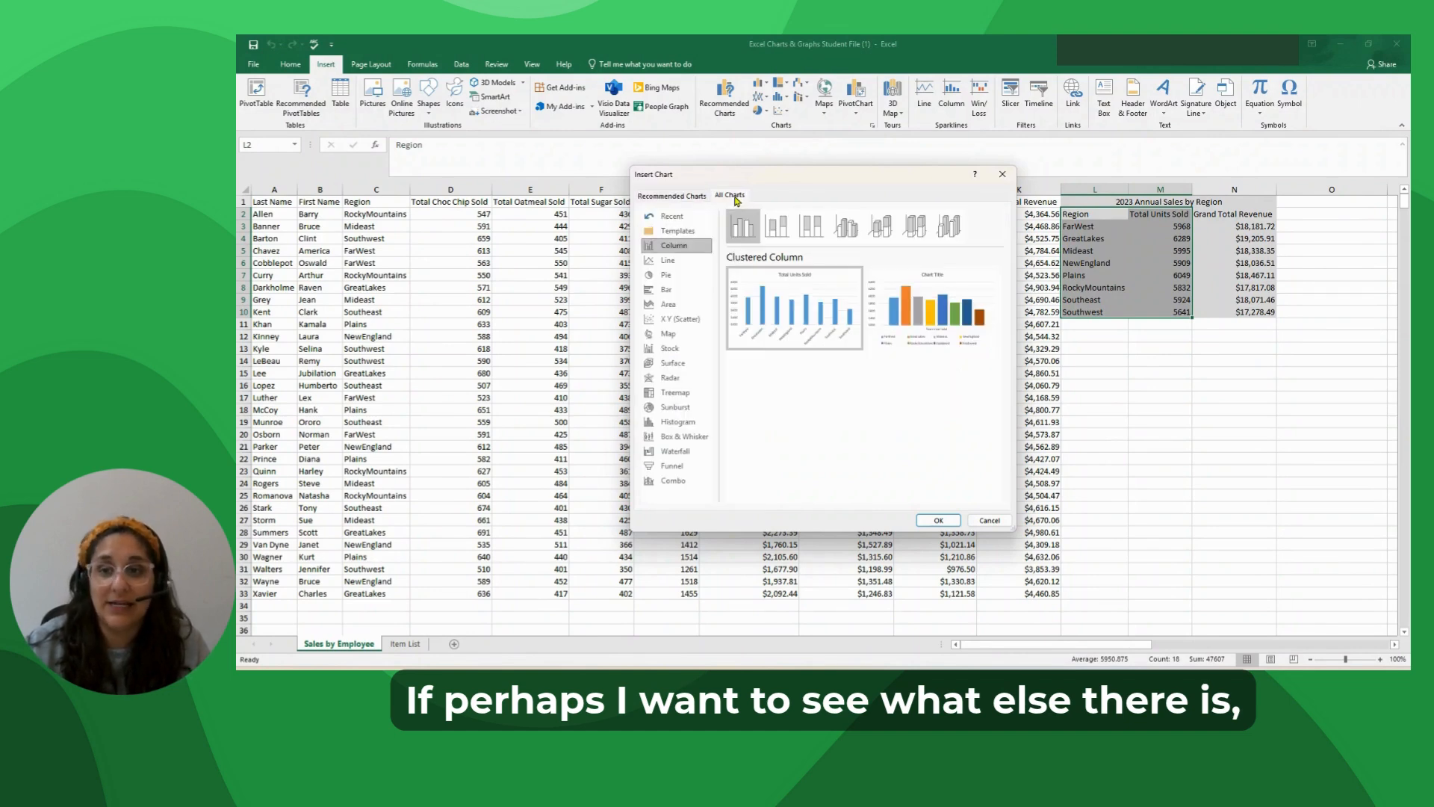
click(681, 260)
click(676, 275)
click(683, 290)
click(680, 319)
click(686, 333)
click(686, 348)
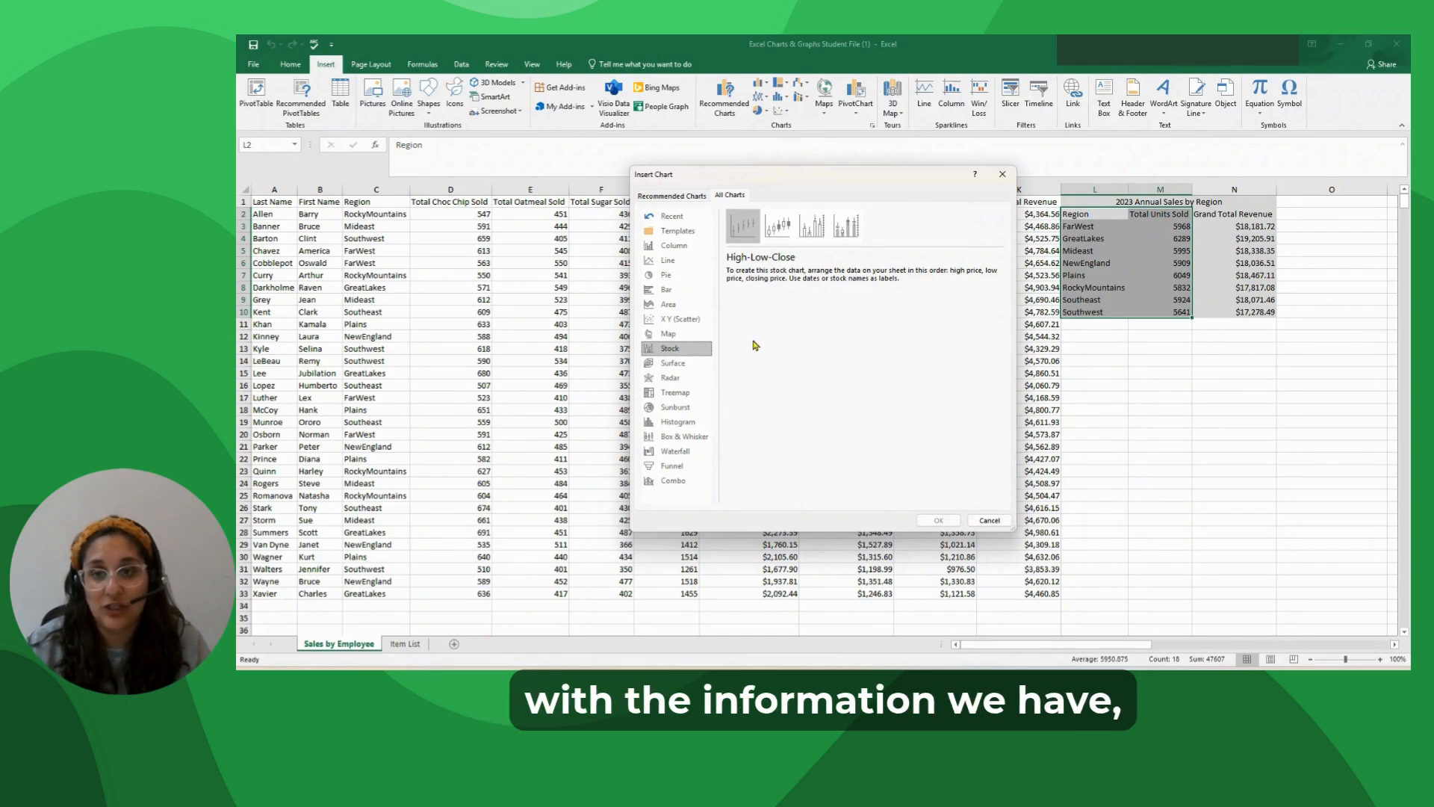
click(672, 363)
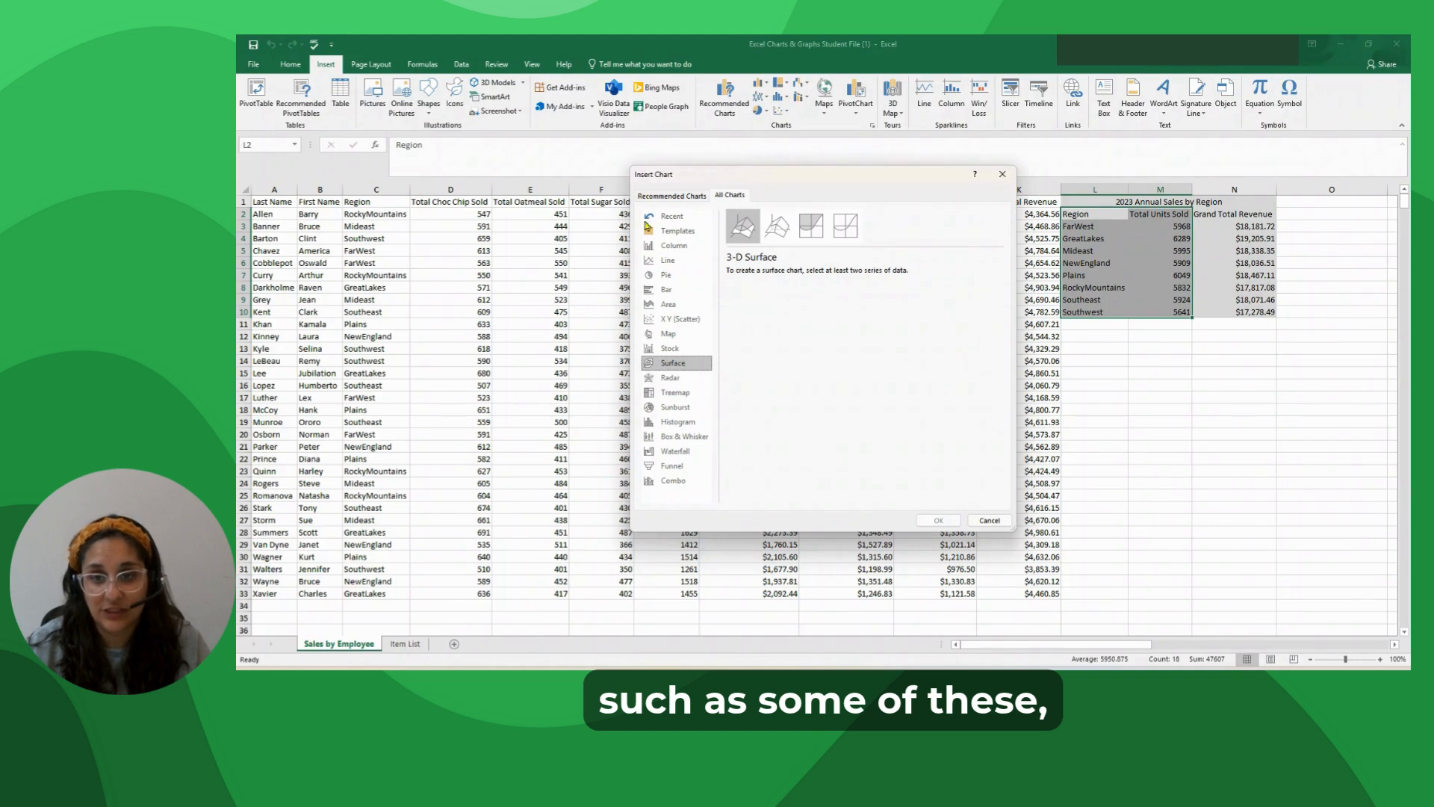
click(670, 377)
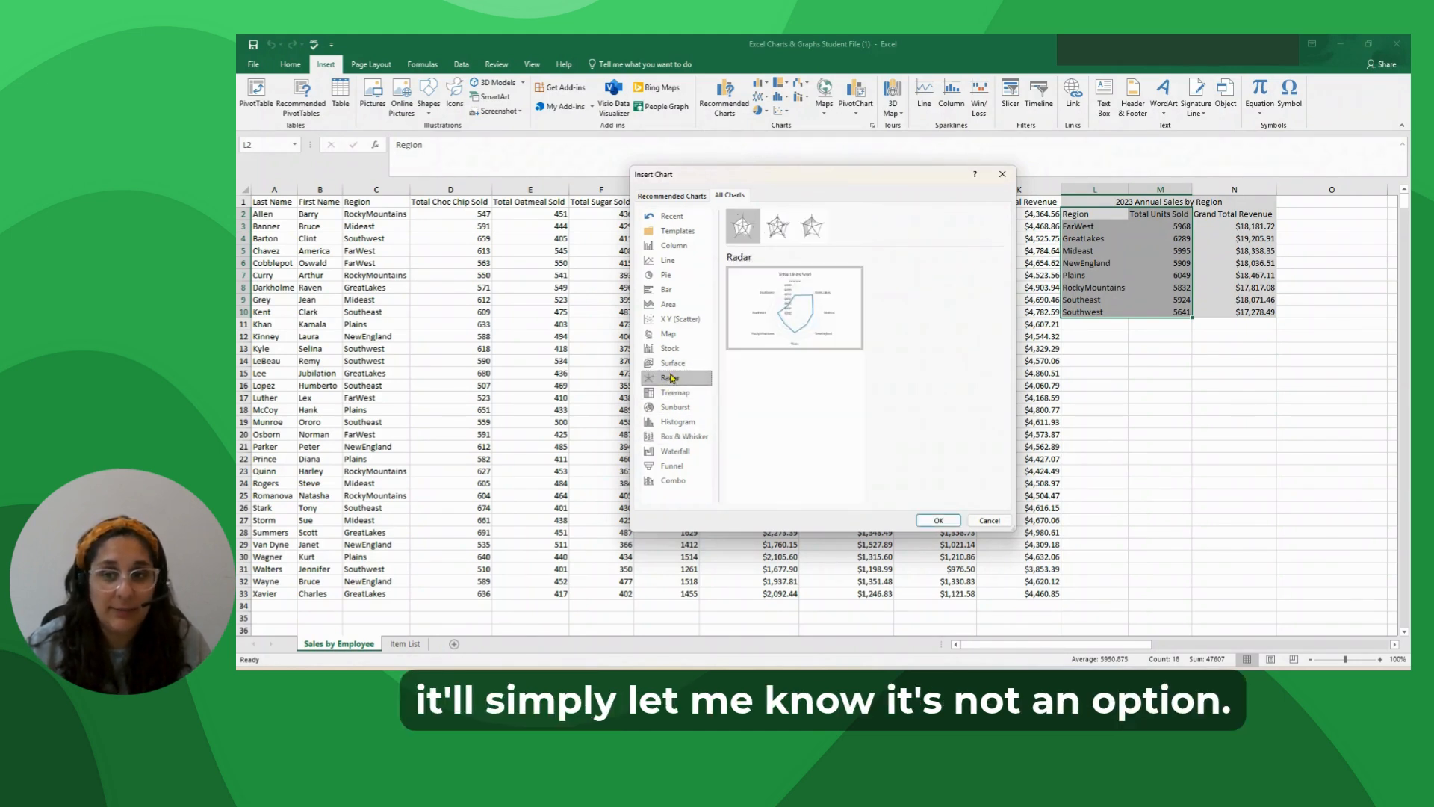
click(675, 392)
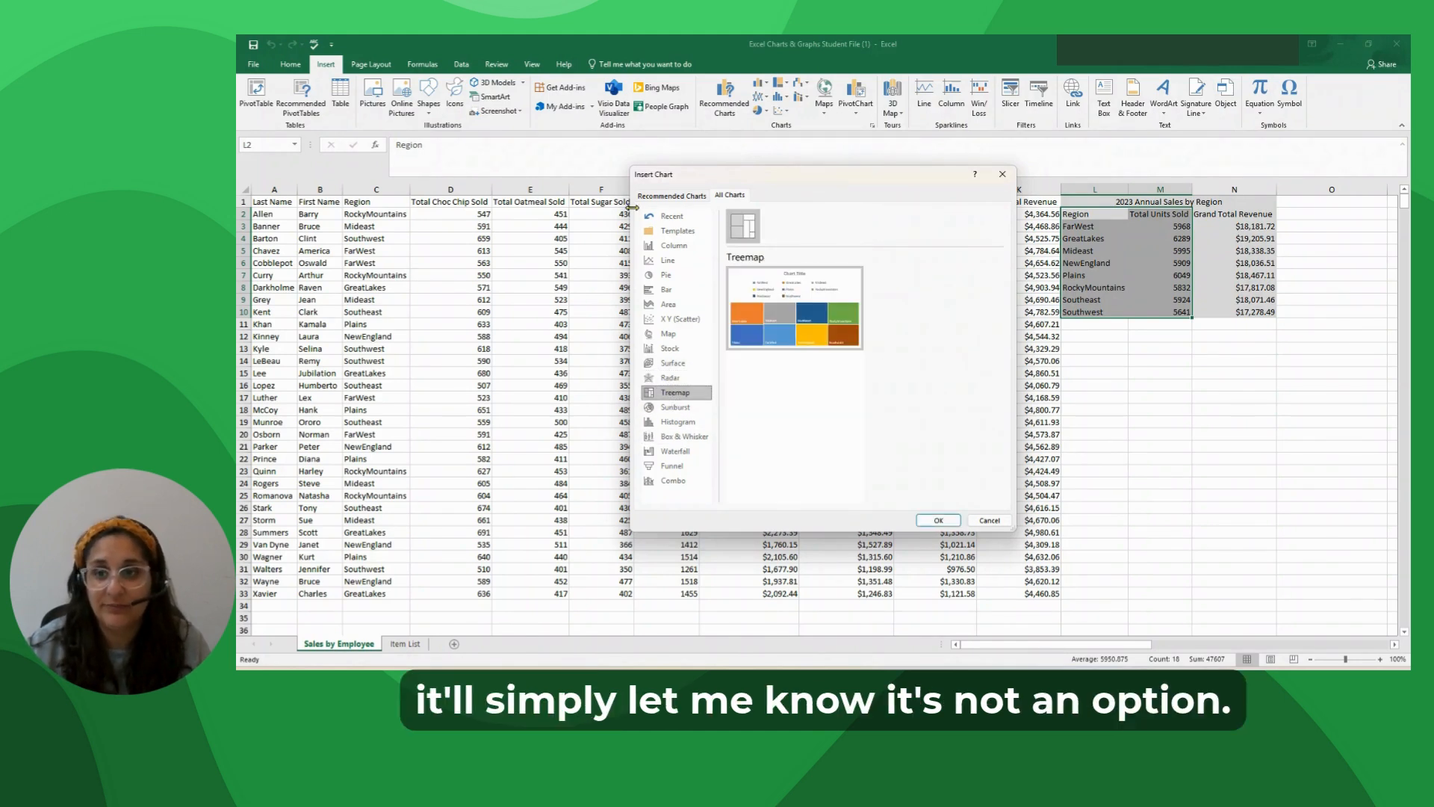
click(667, 274)
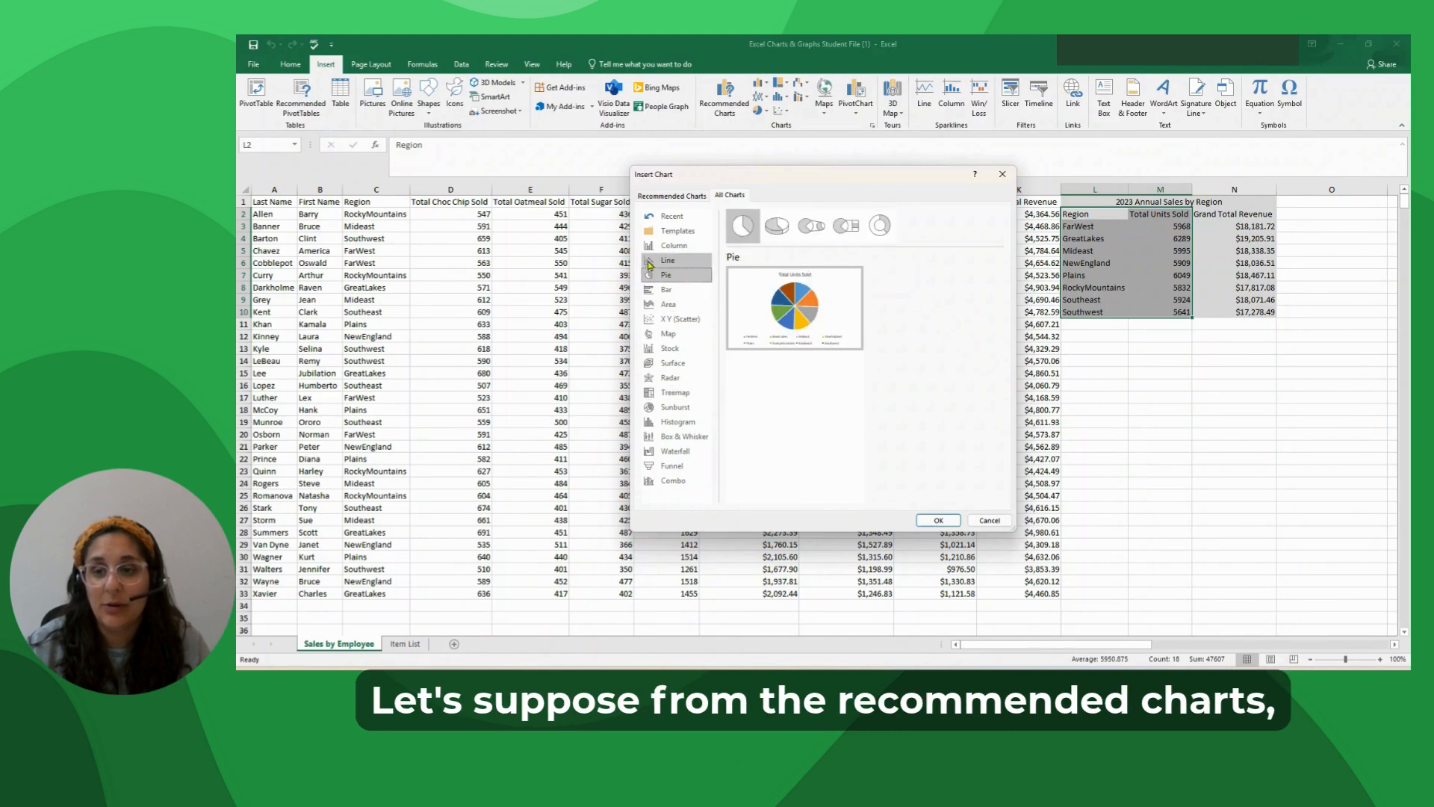
Insert a 3-D Pie chart of total units sold by region.
click(659, 196)
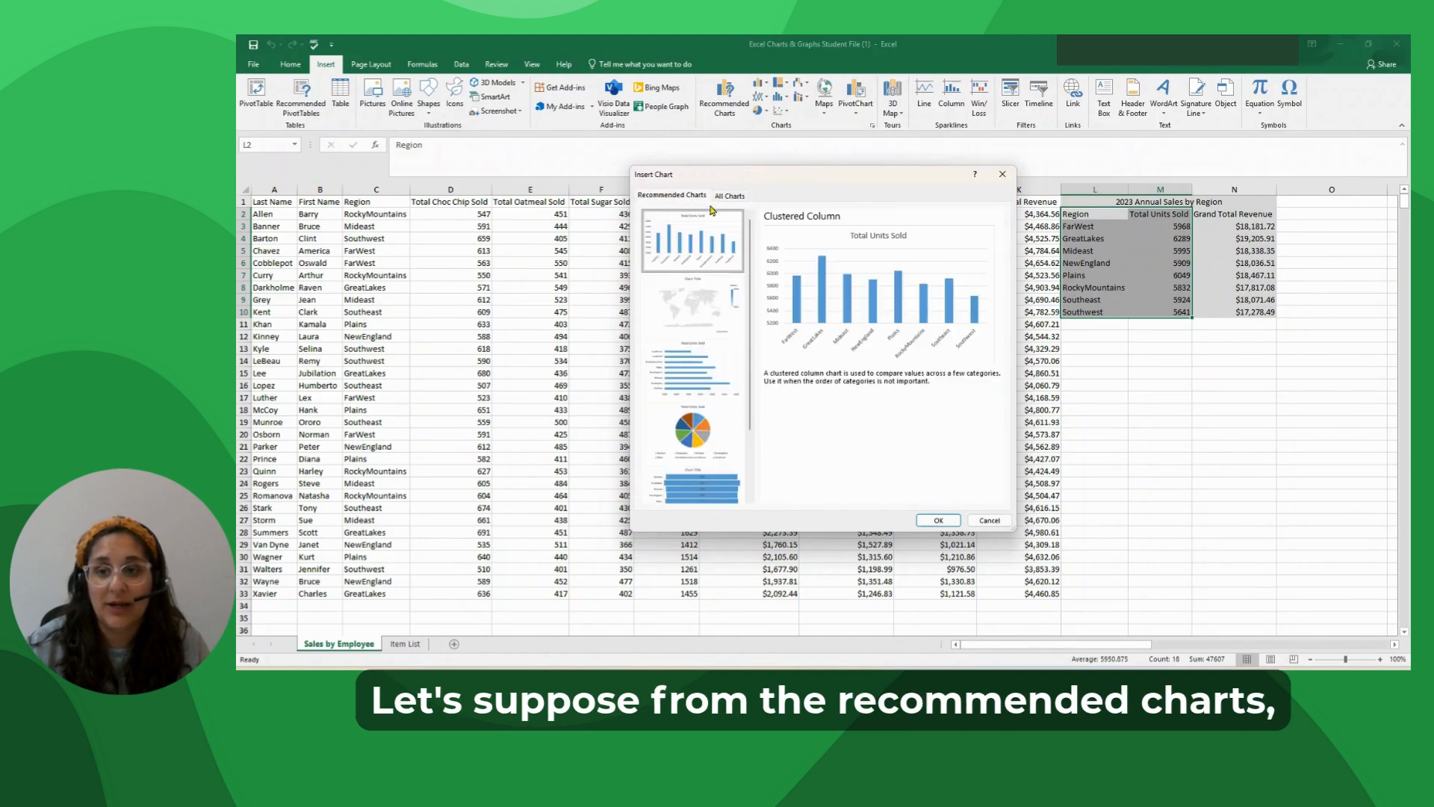
click(705, 432)
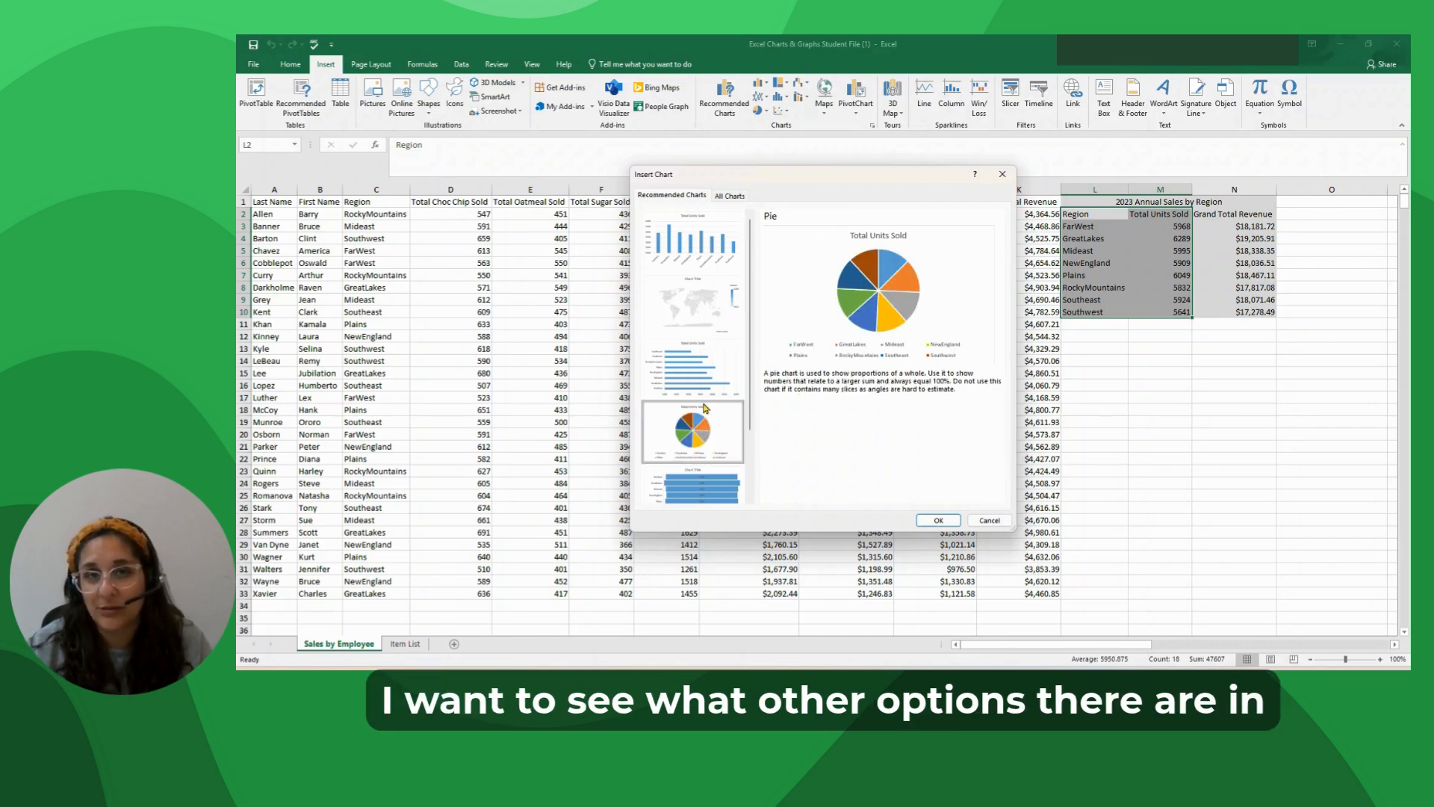
click(728, 196)
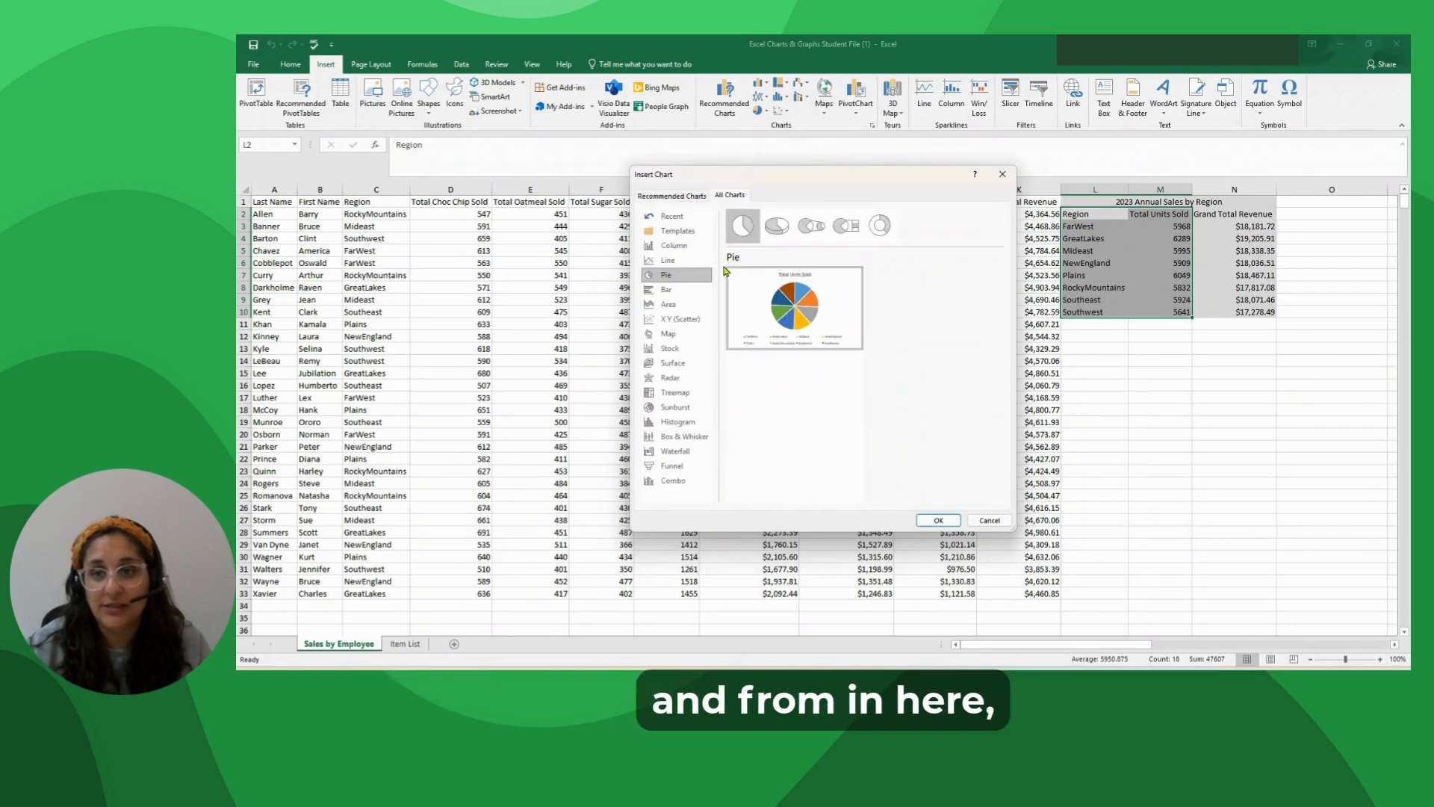
click(783, 227)
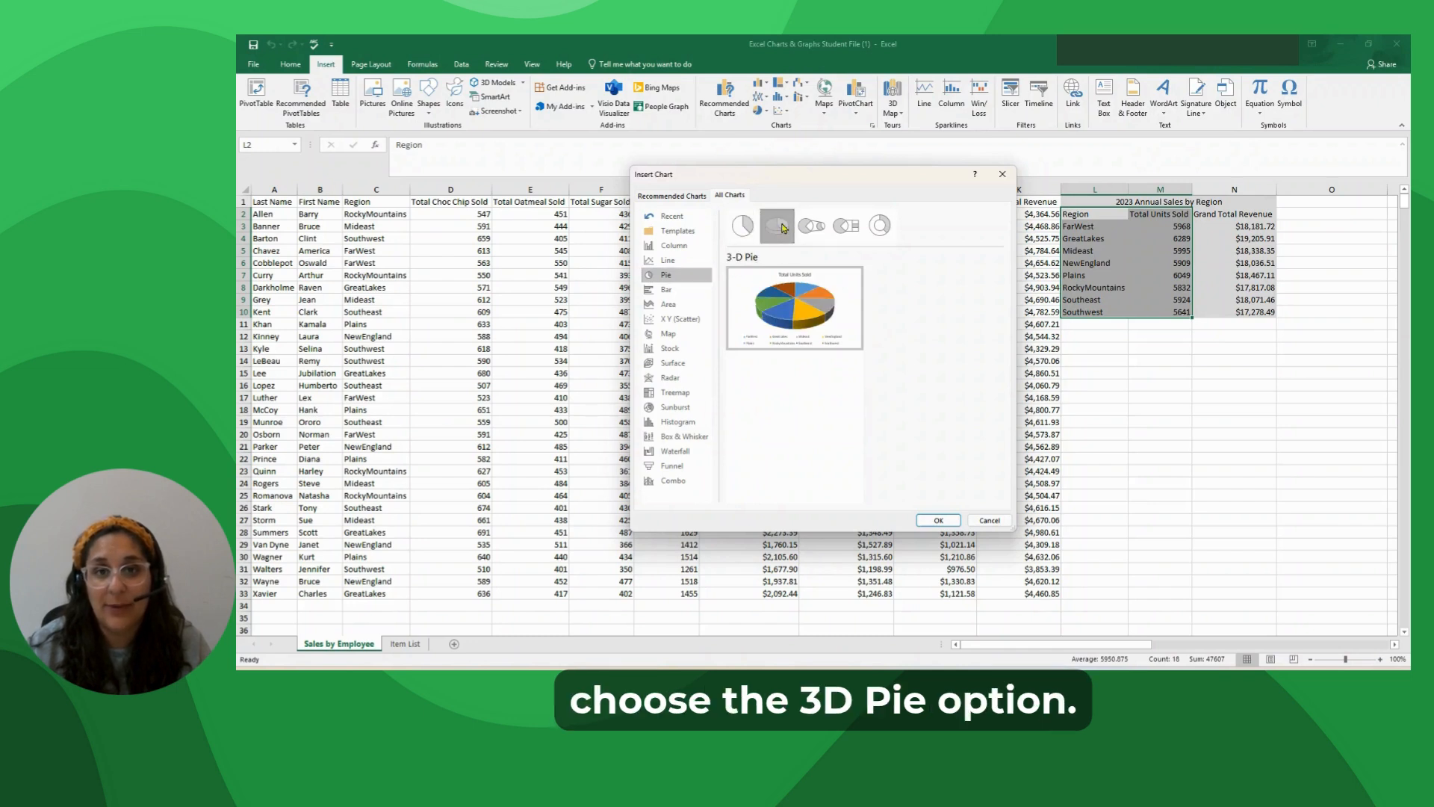
mouse_move(770, 319)
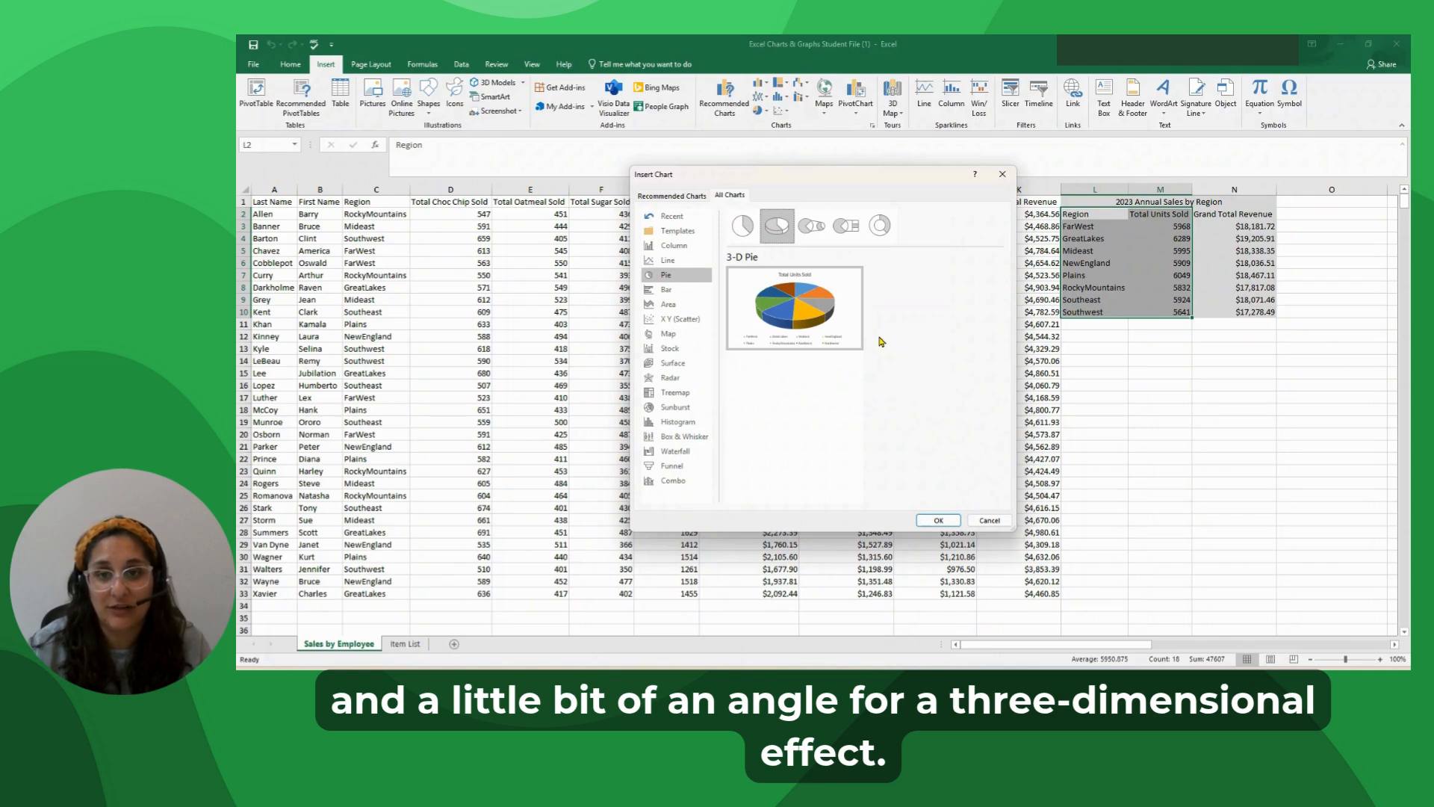
click(943, 521)
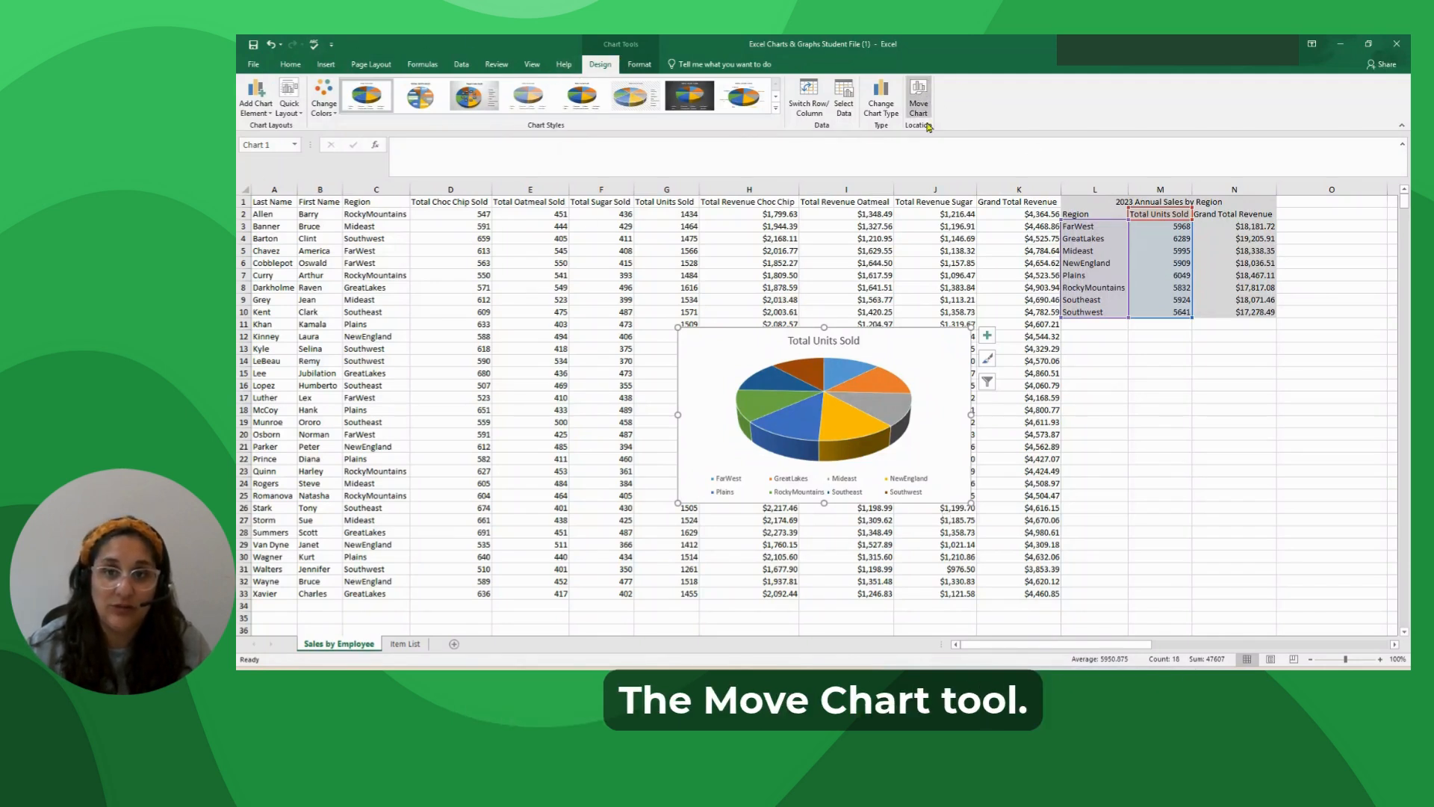
Move the pie chart to a new sheet named Pie.
click(928, 91)
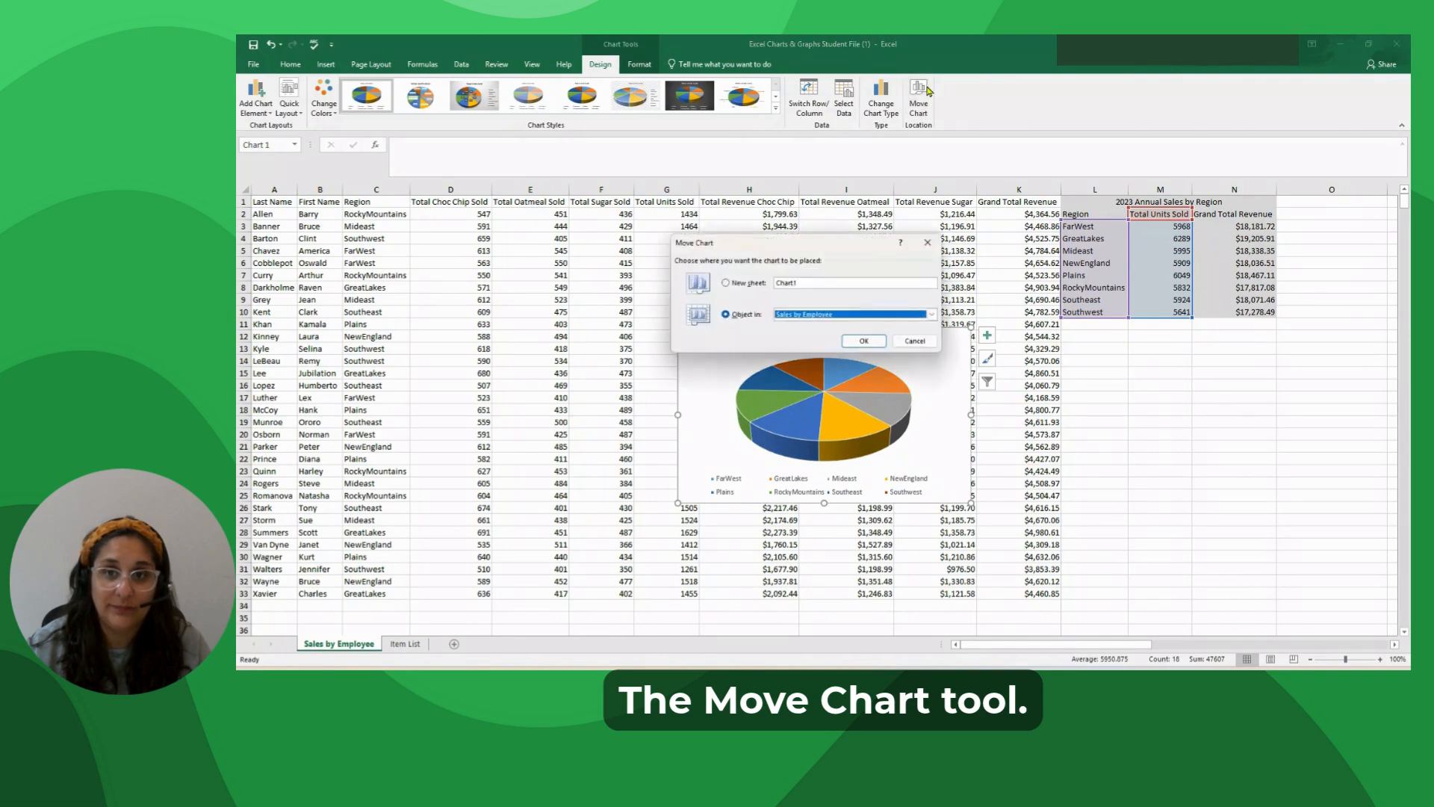
click(725, 284)
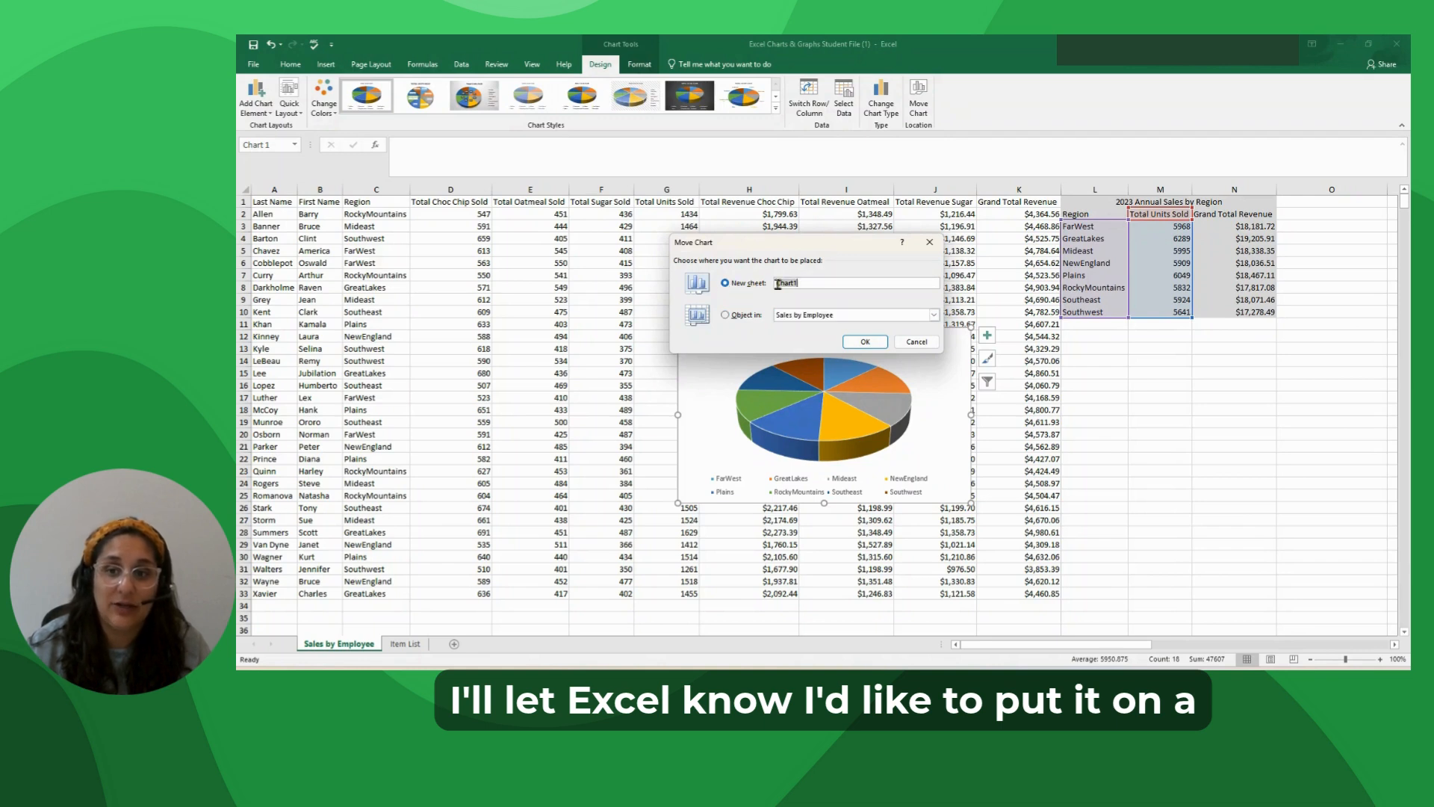
double_click(778, 284)
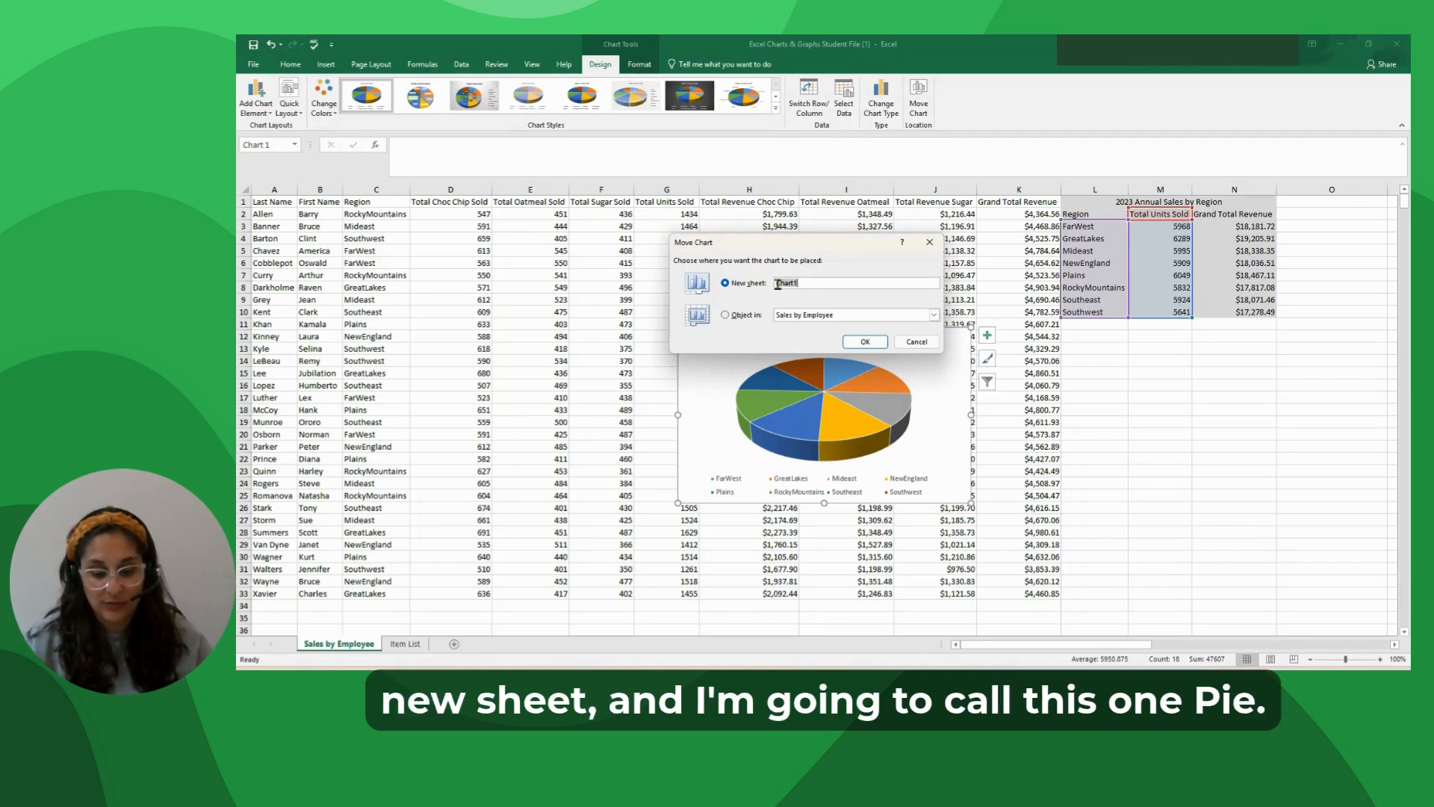
key(BackSpace)
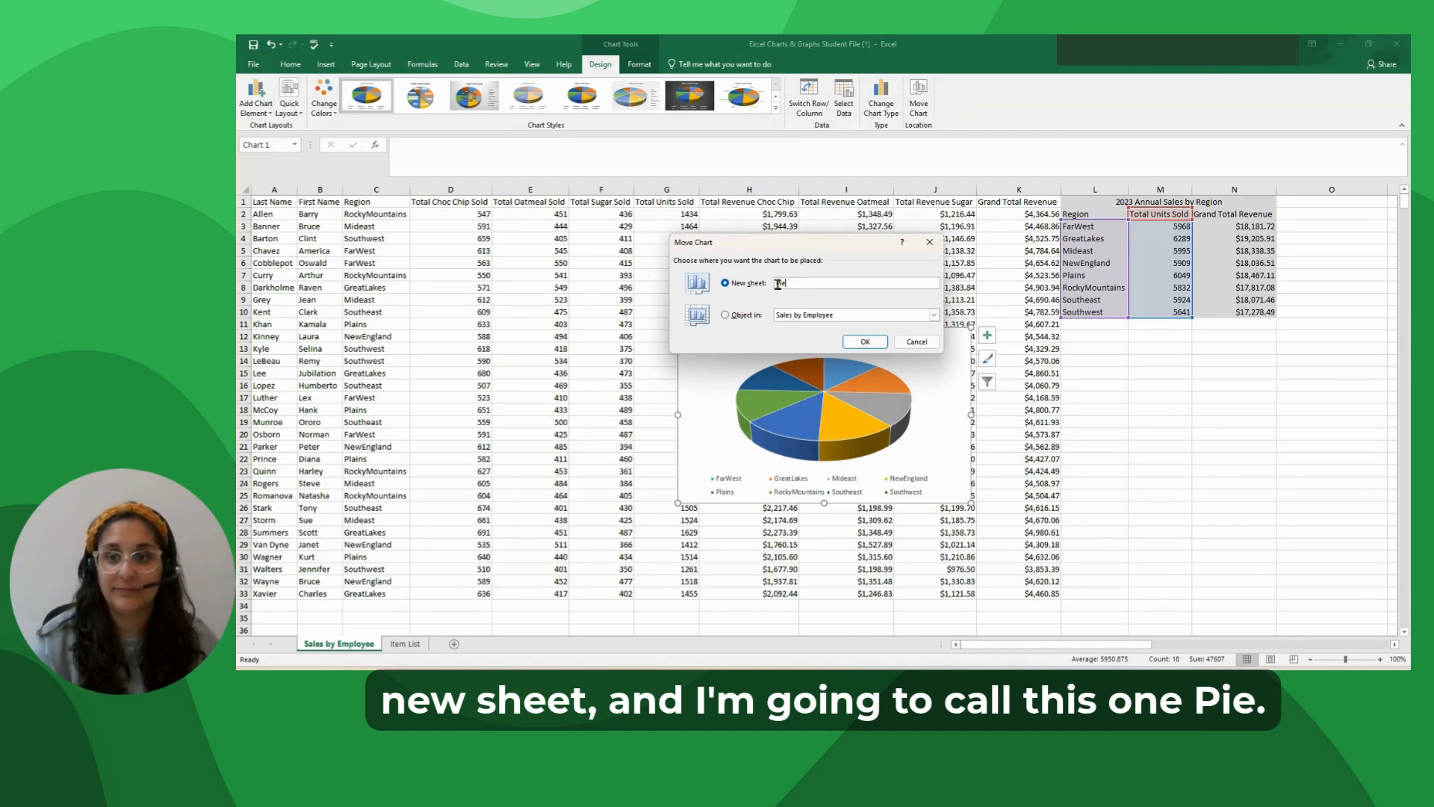
text(Pie)
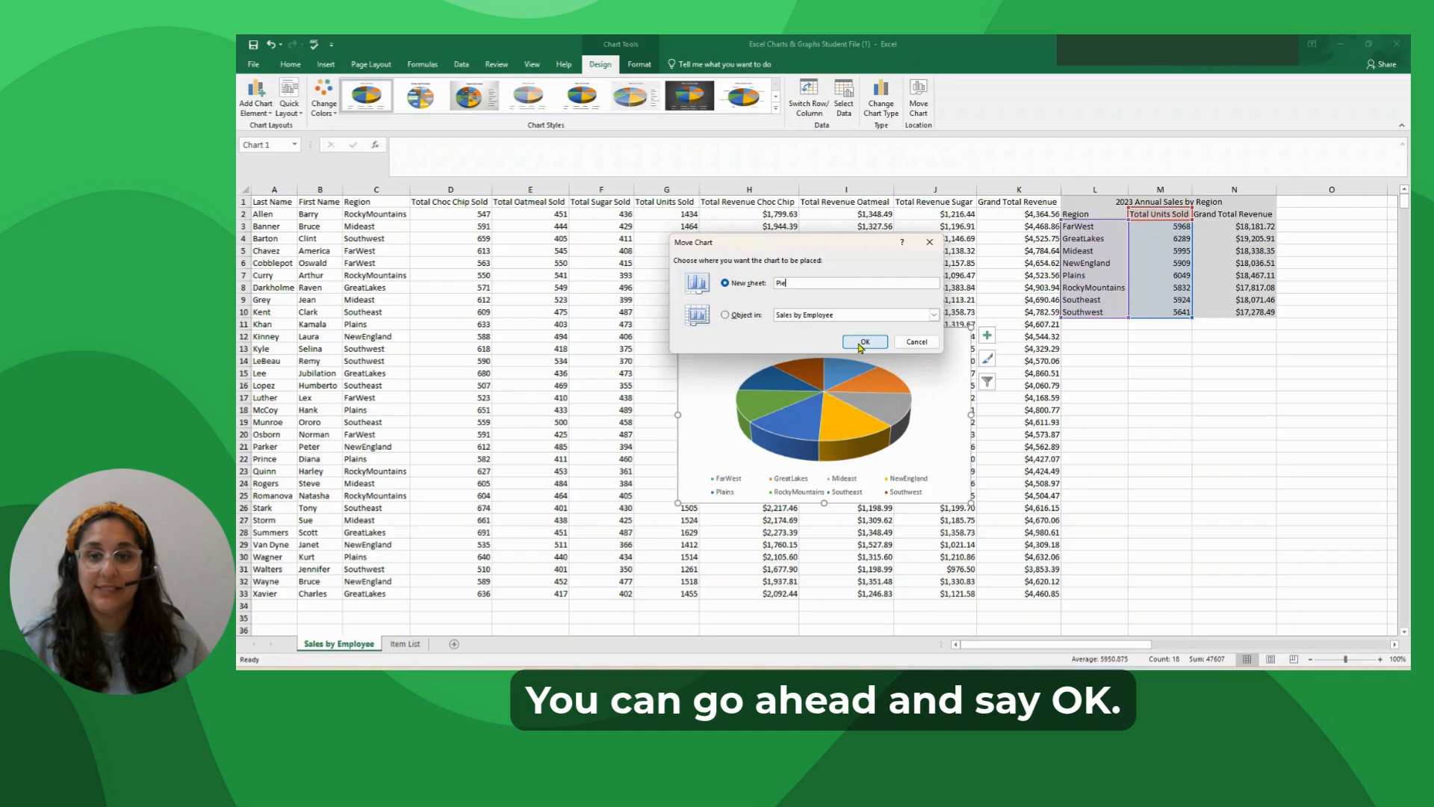
click(863, 342)
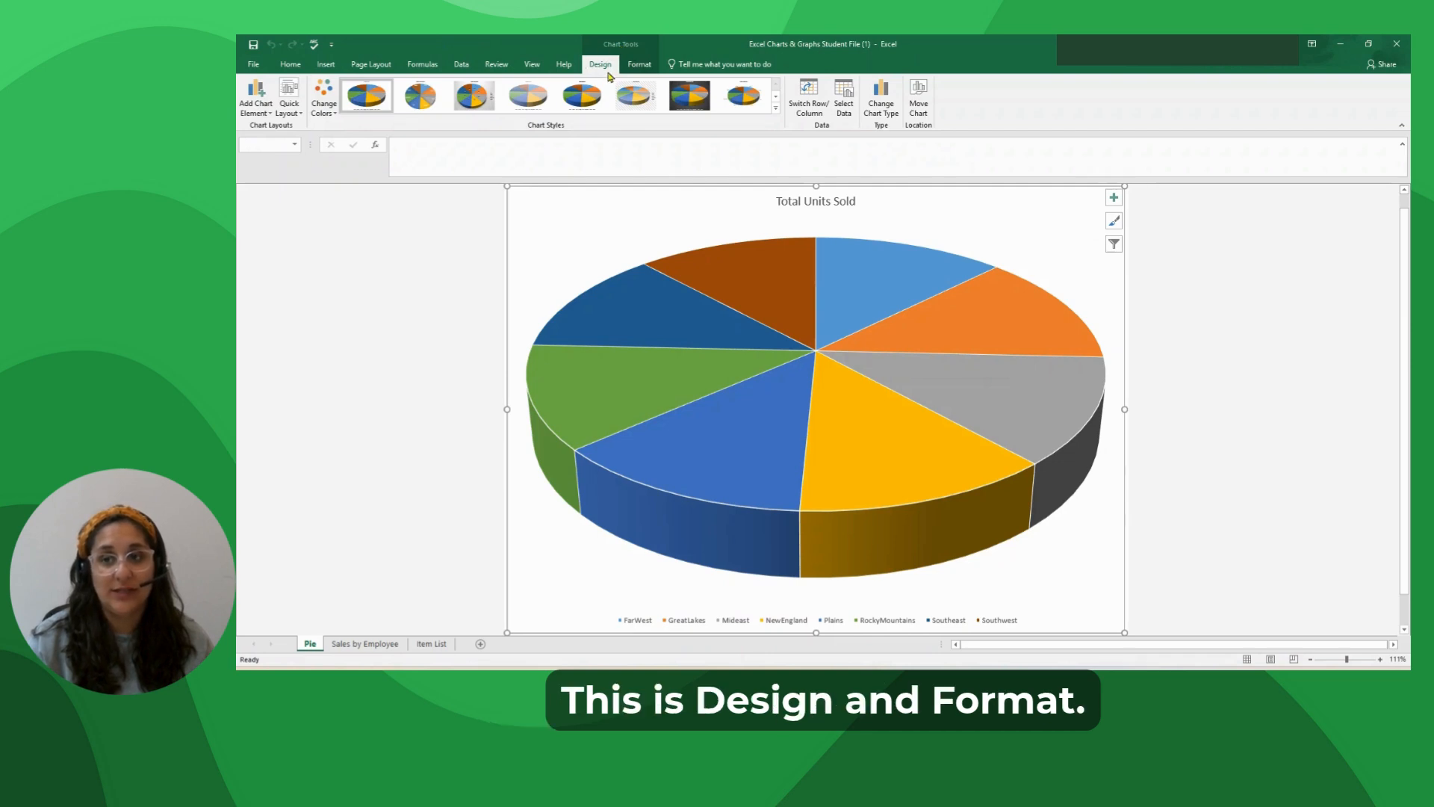
click(639, 65)
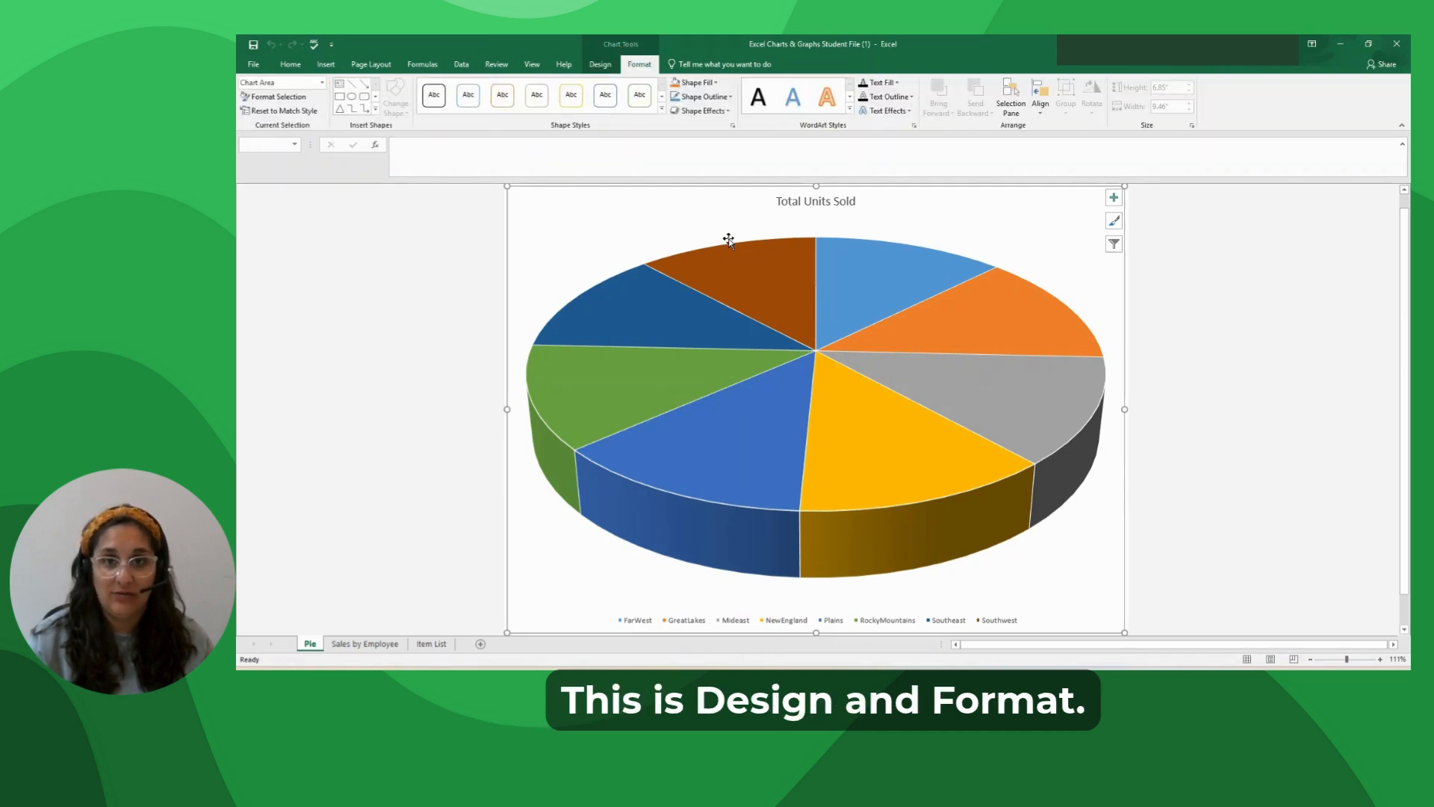
click(599, 66)
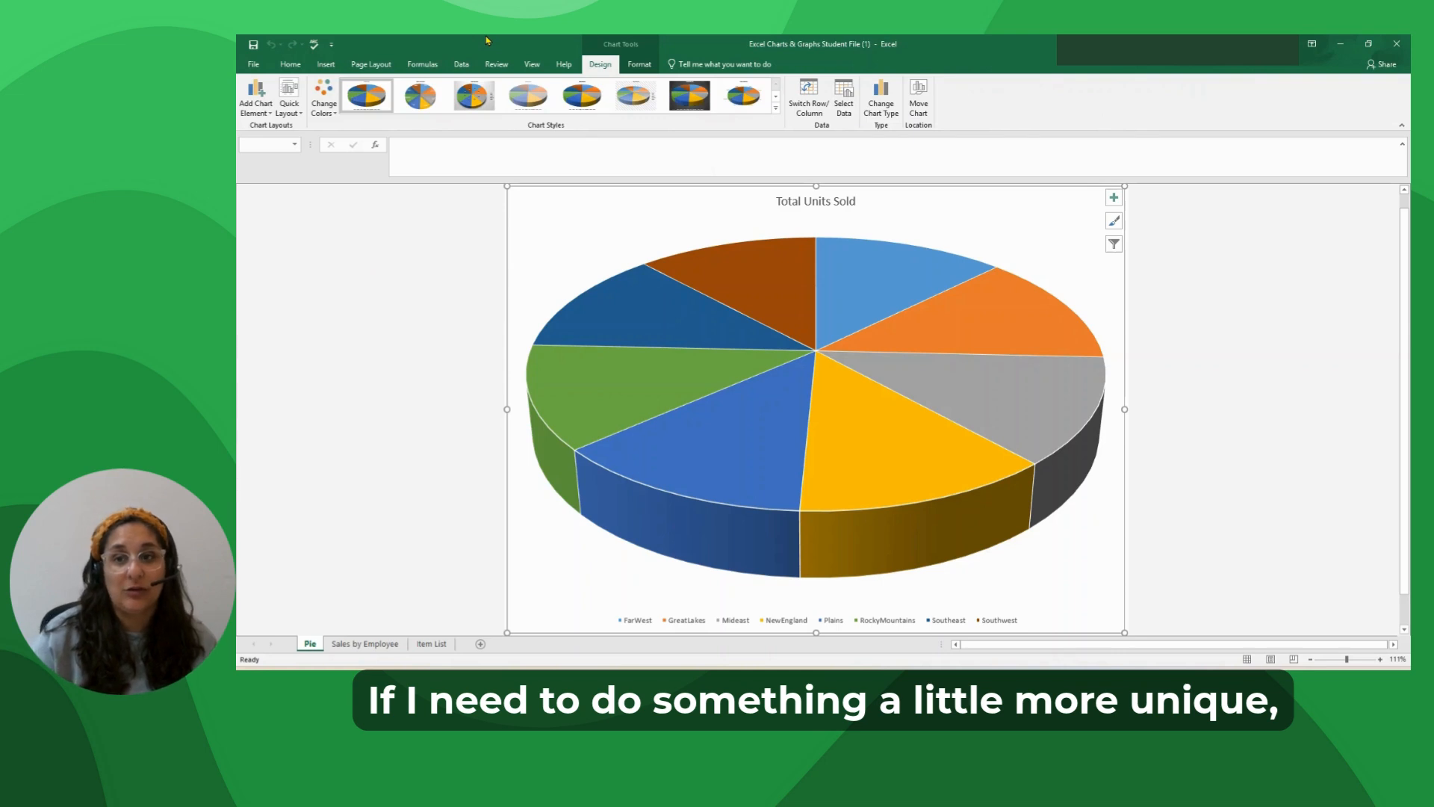
click(641, 69)
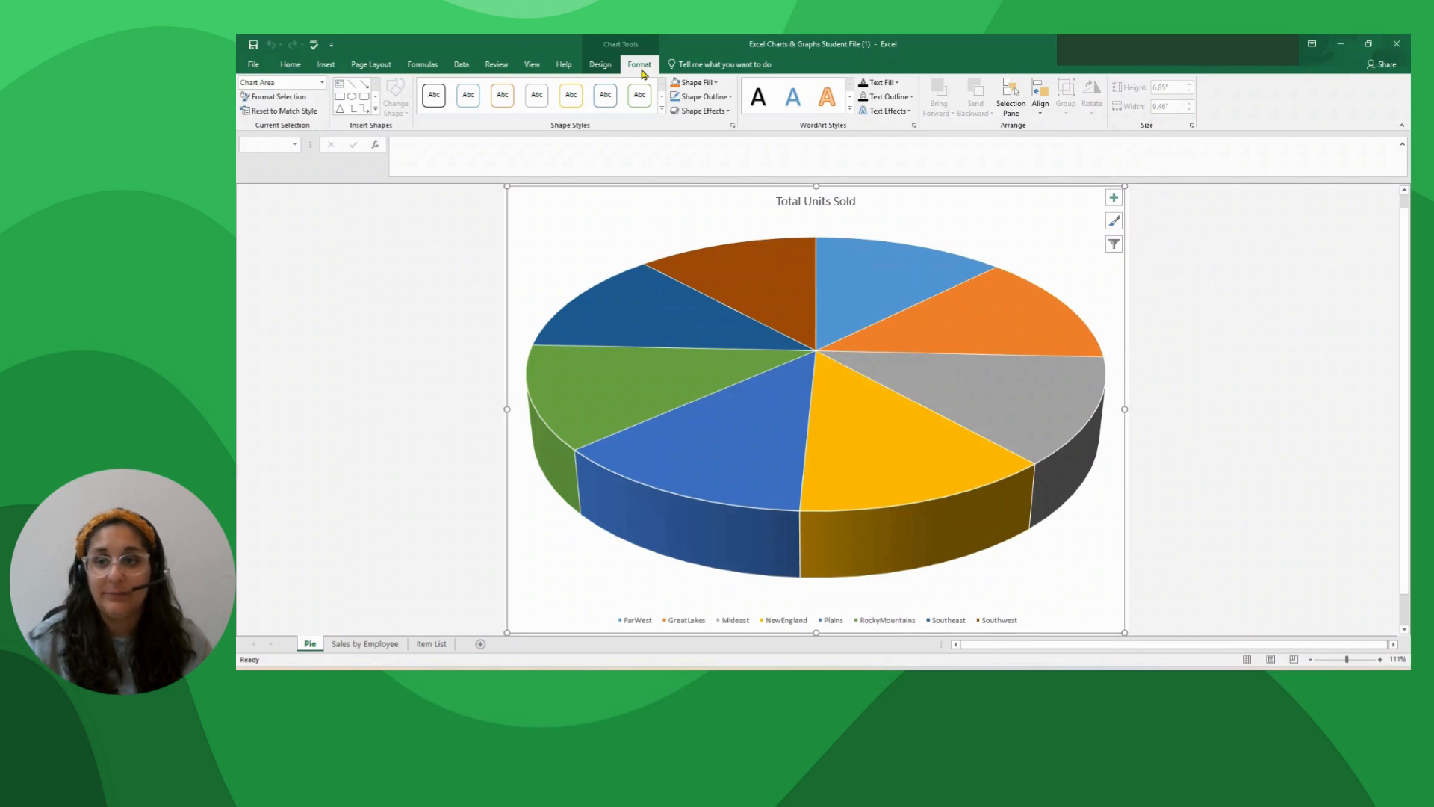
Change the pie chart's colors to the monochromatic yellow palette that runs from dark to light.
click(611, 65)
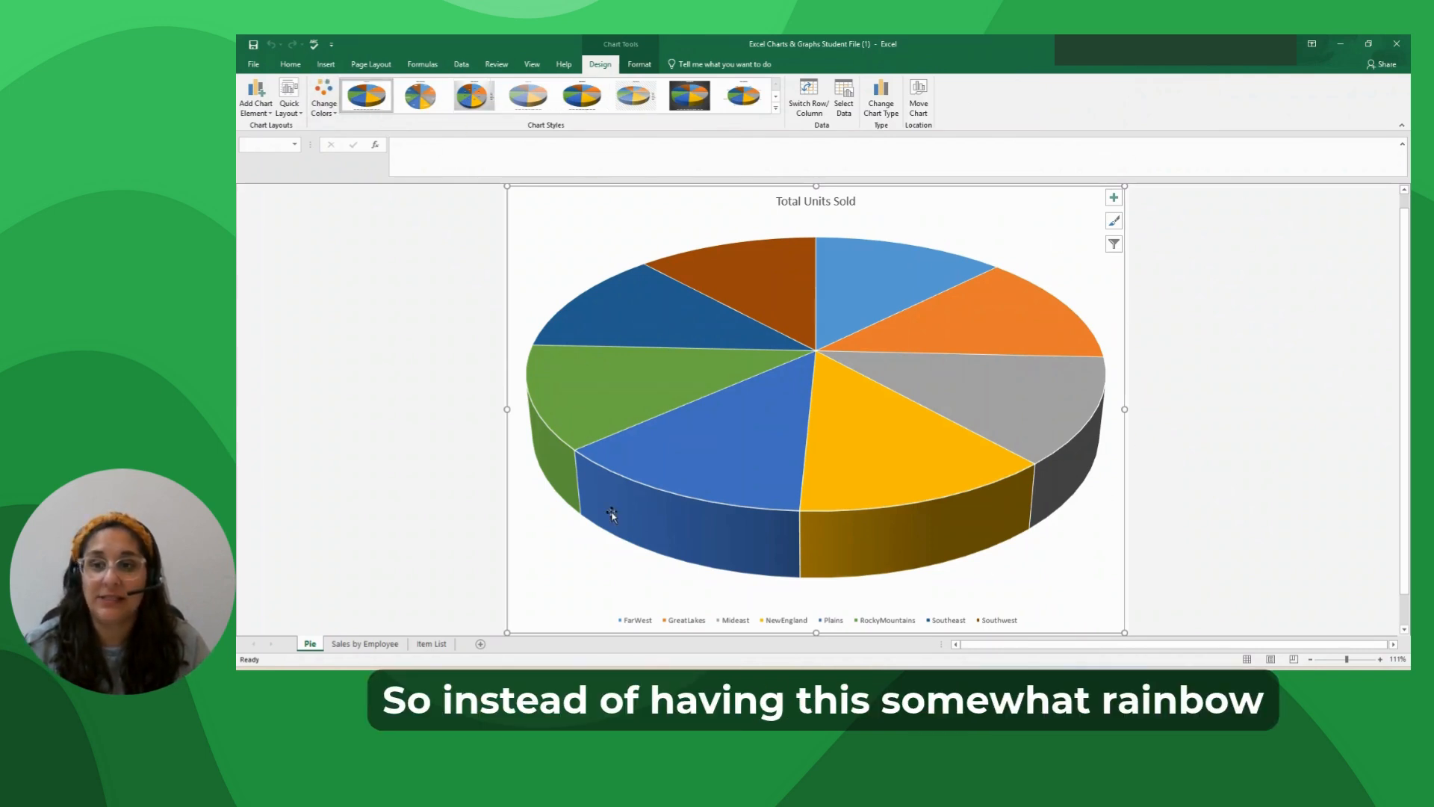
click(323, 112)
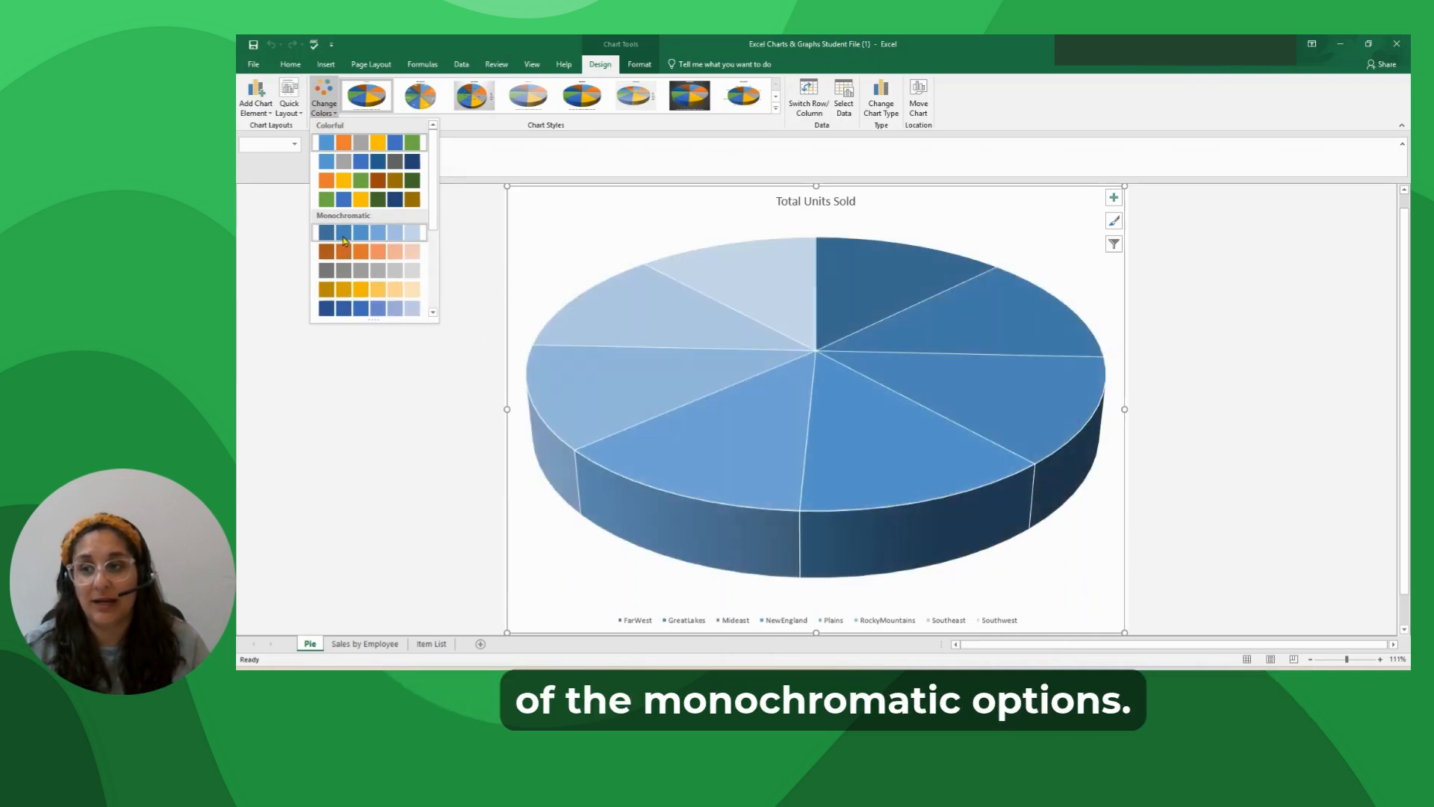
click(342, 296)
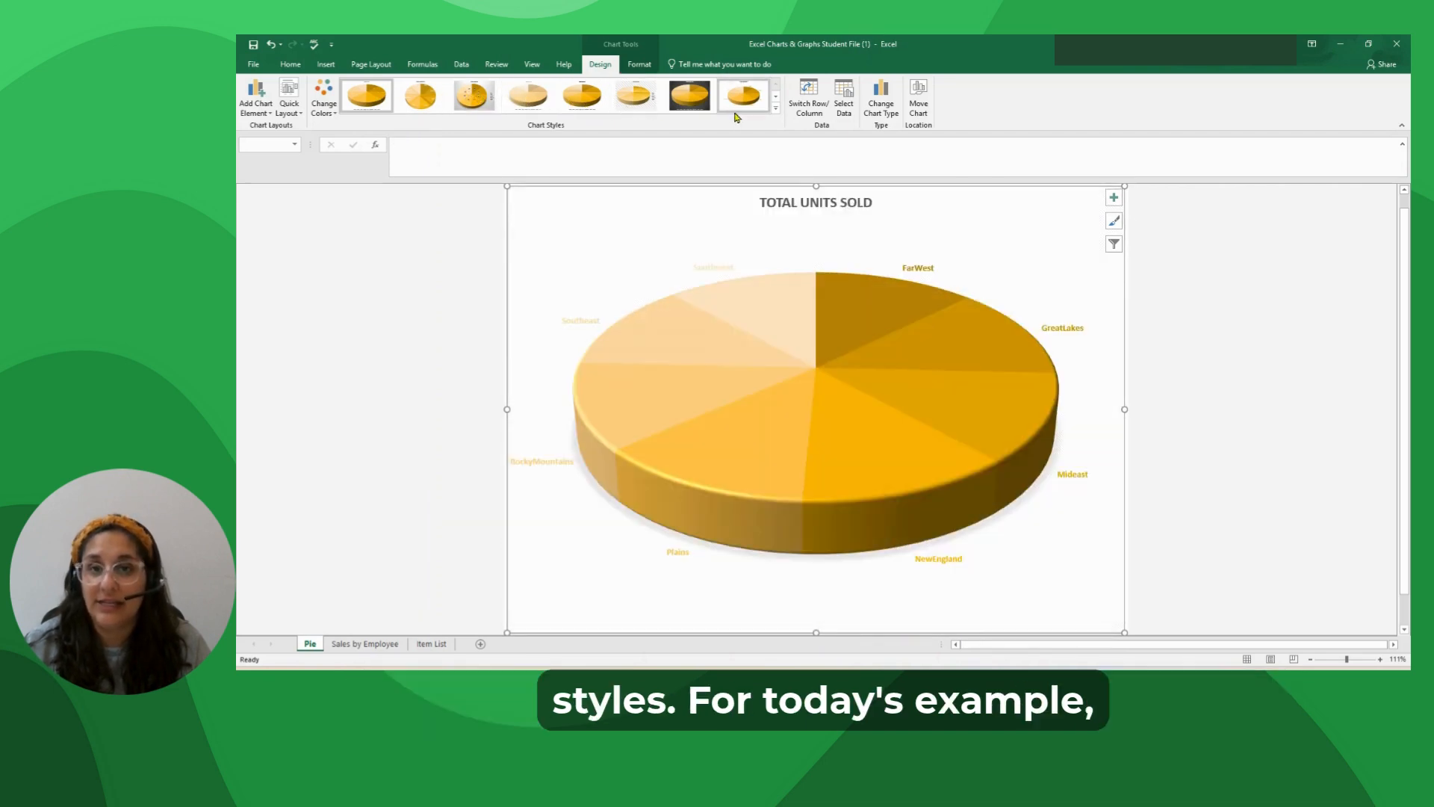
click(776, 109)
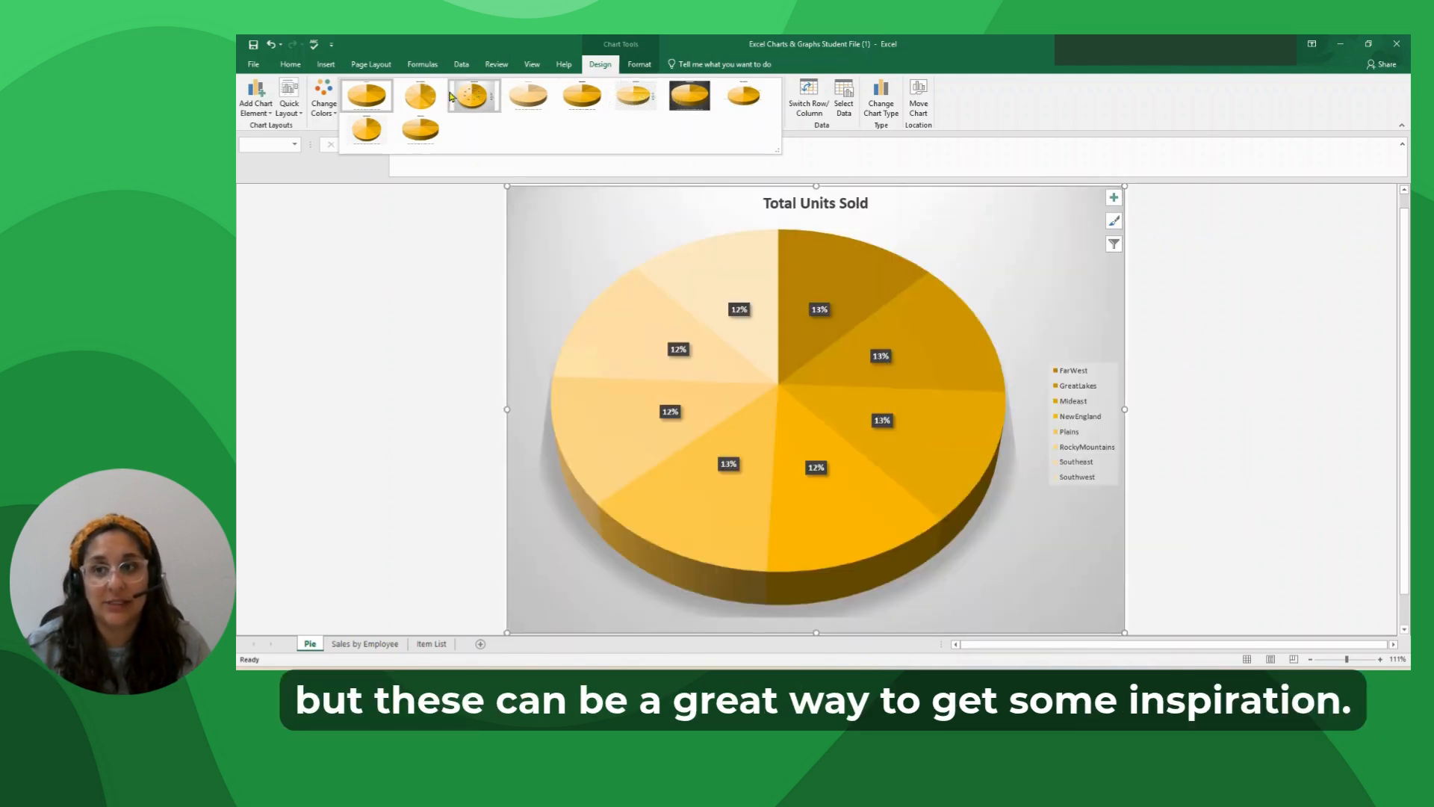
click(440, 273)
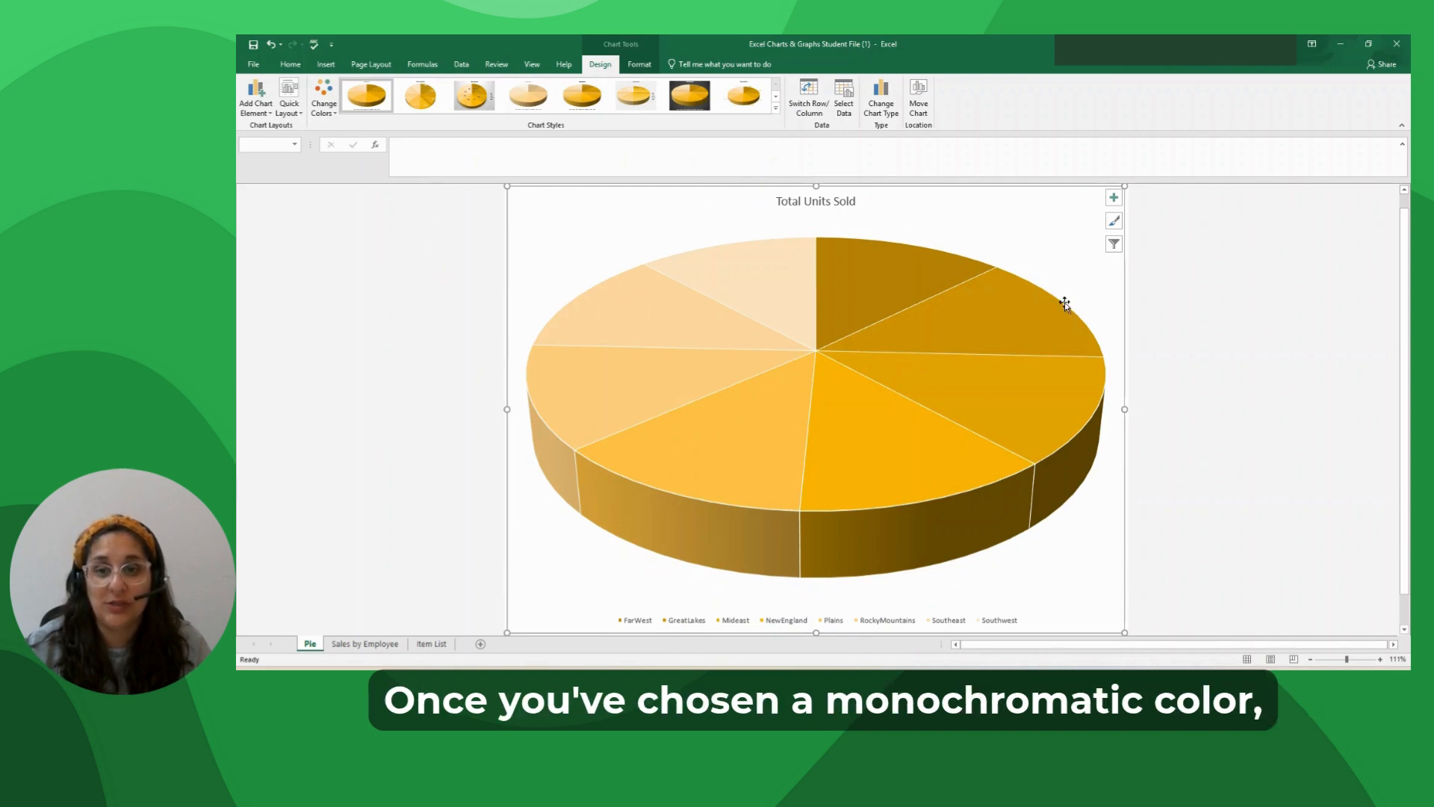
mouse_move(815, 285)
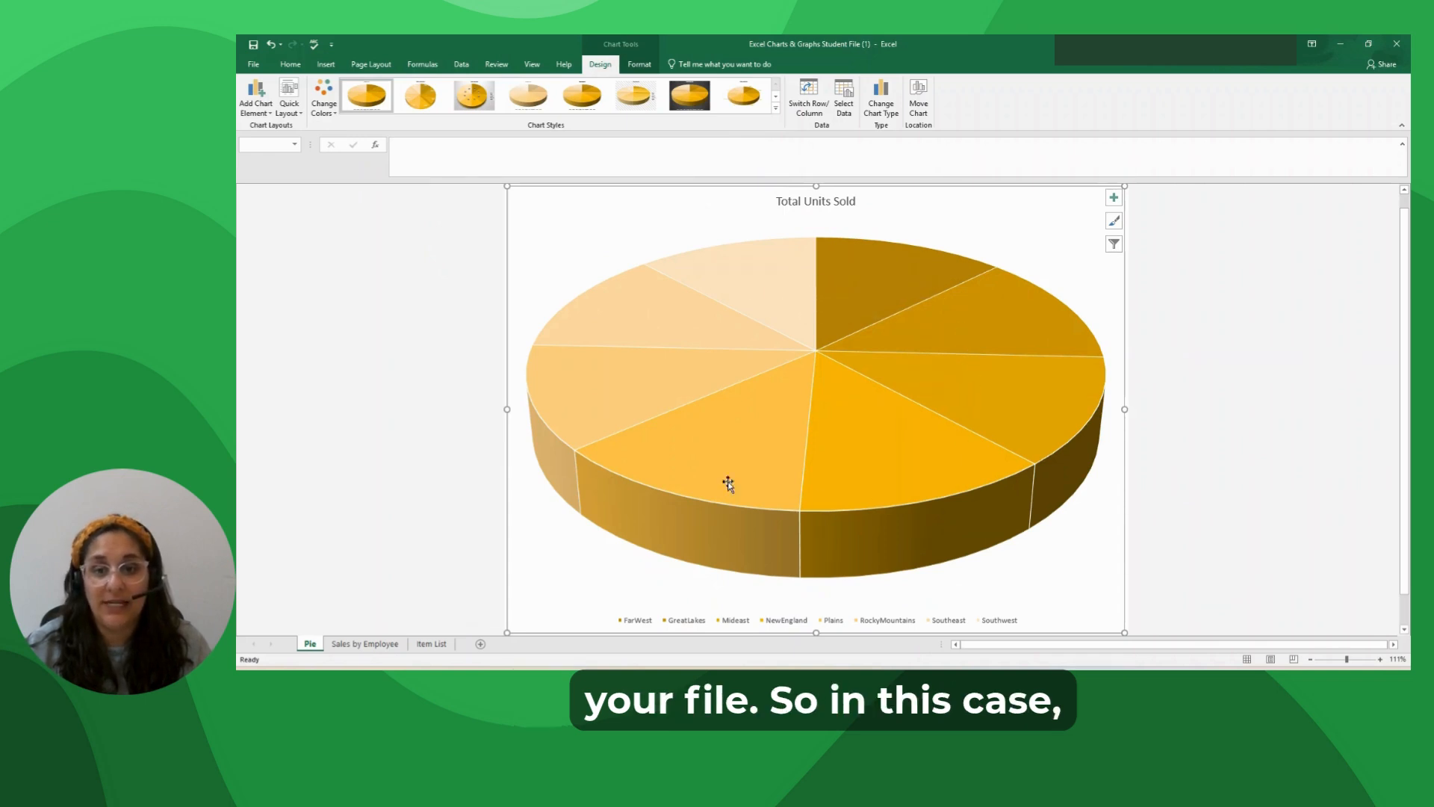
mouse_move(865, 263)
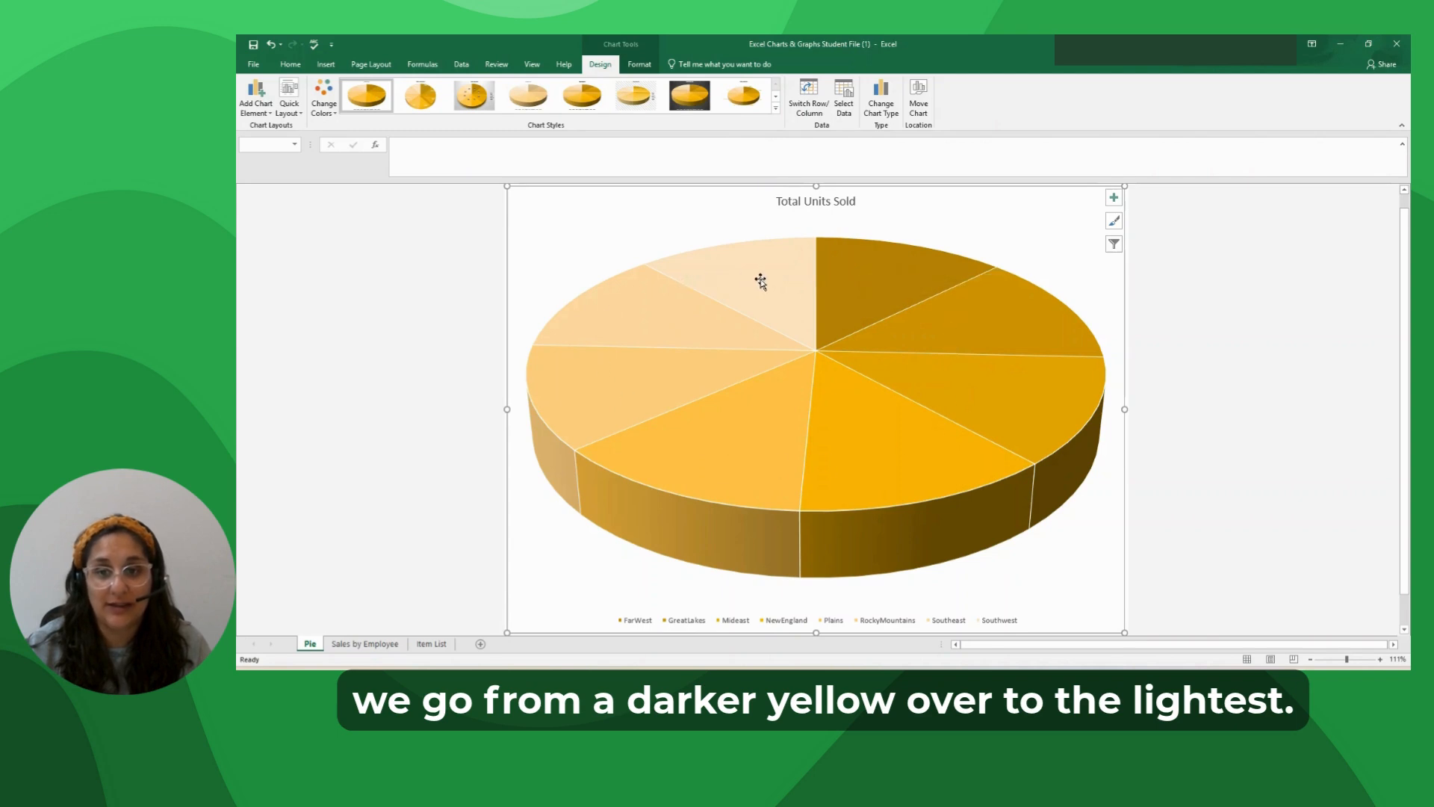
mouse_move(758, 306)
mouse_move(665, 428)
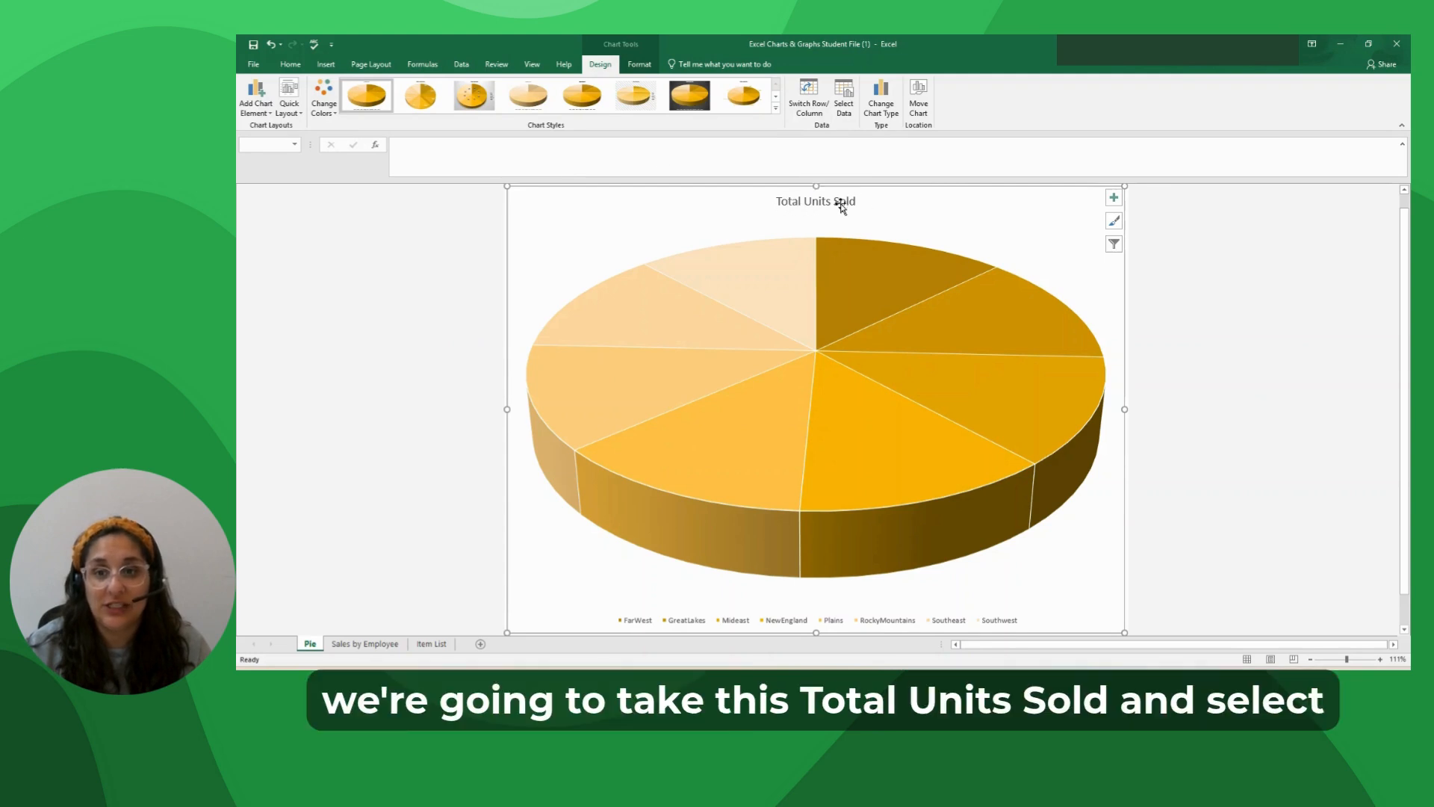
Move the chart title to the chart's upper-left corner and back to the centre above the pie.
click(791, 204)
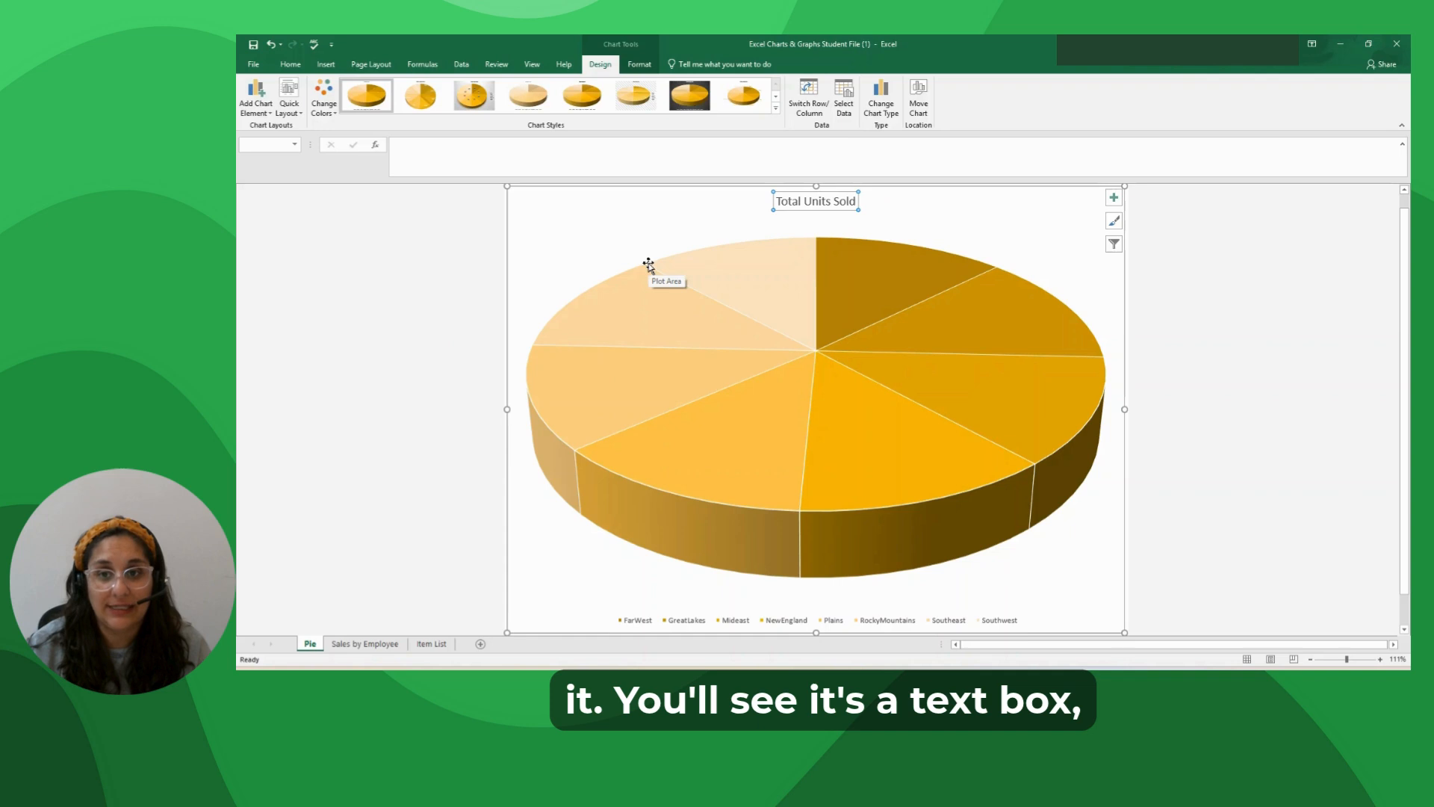
click(799, 219)
drag(792, 196, 553, 209)
double_click(553, 210)
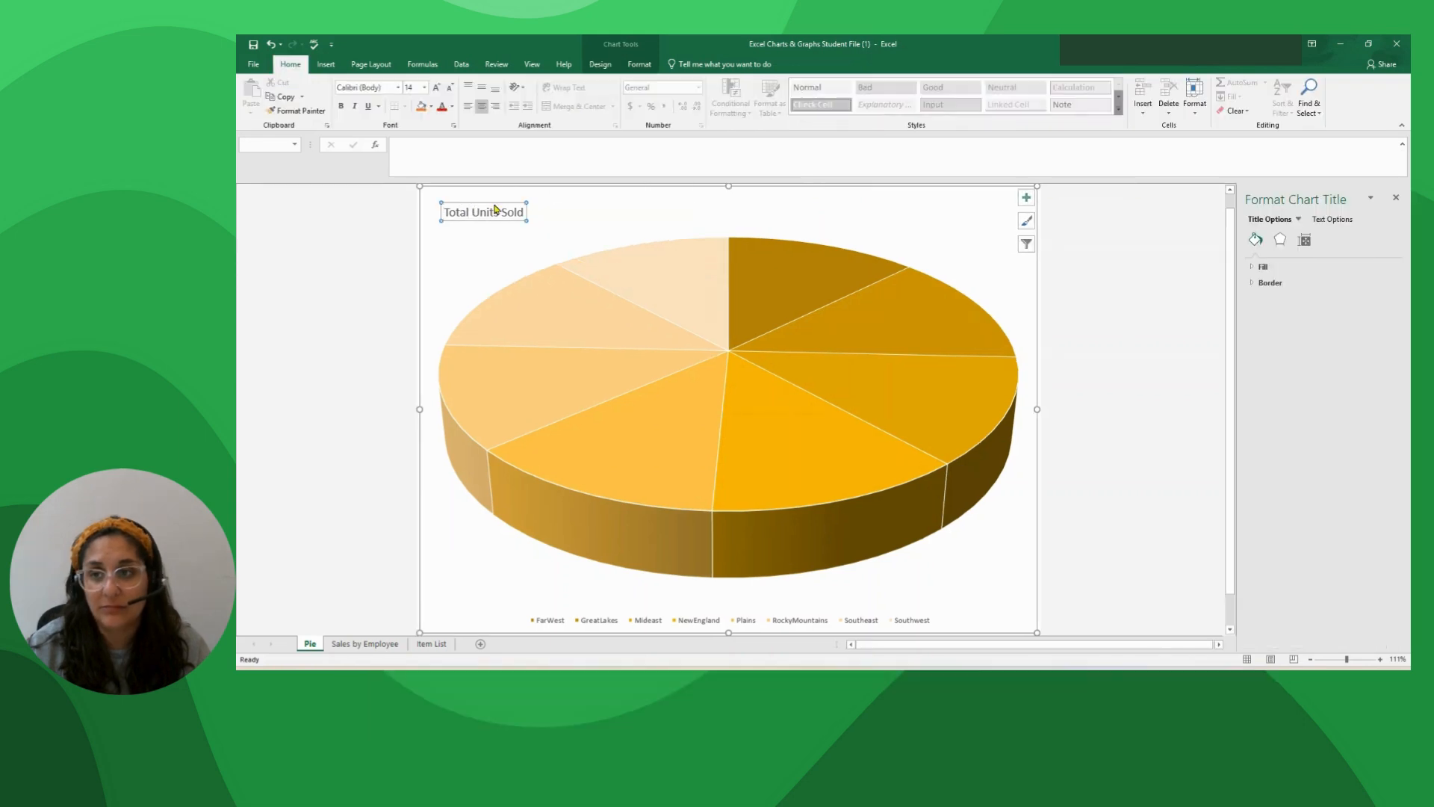
drag(493, 210, 736, 203)
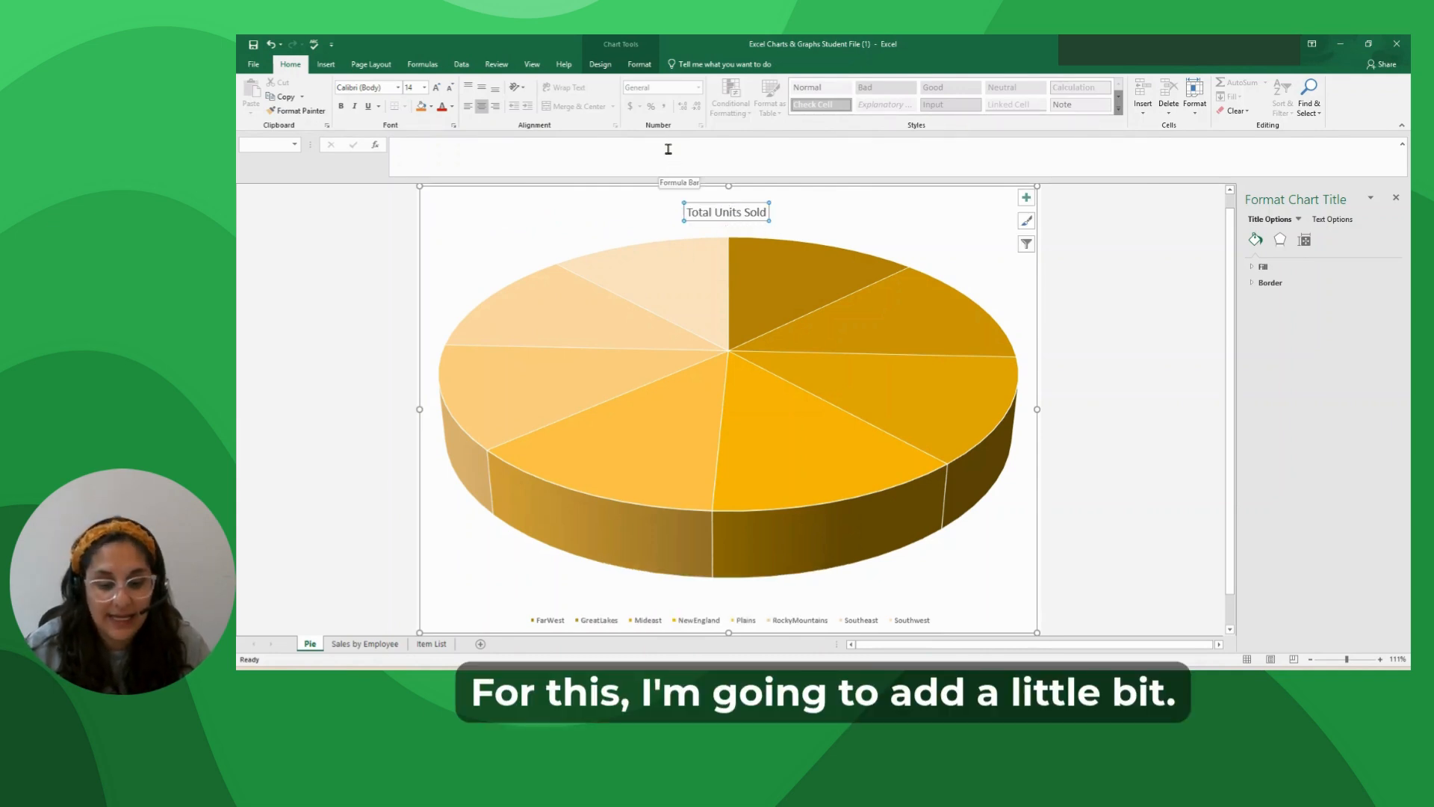
Extend the chart title to read Total Units Sold by Region.
click(765, 213)
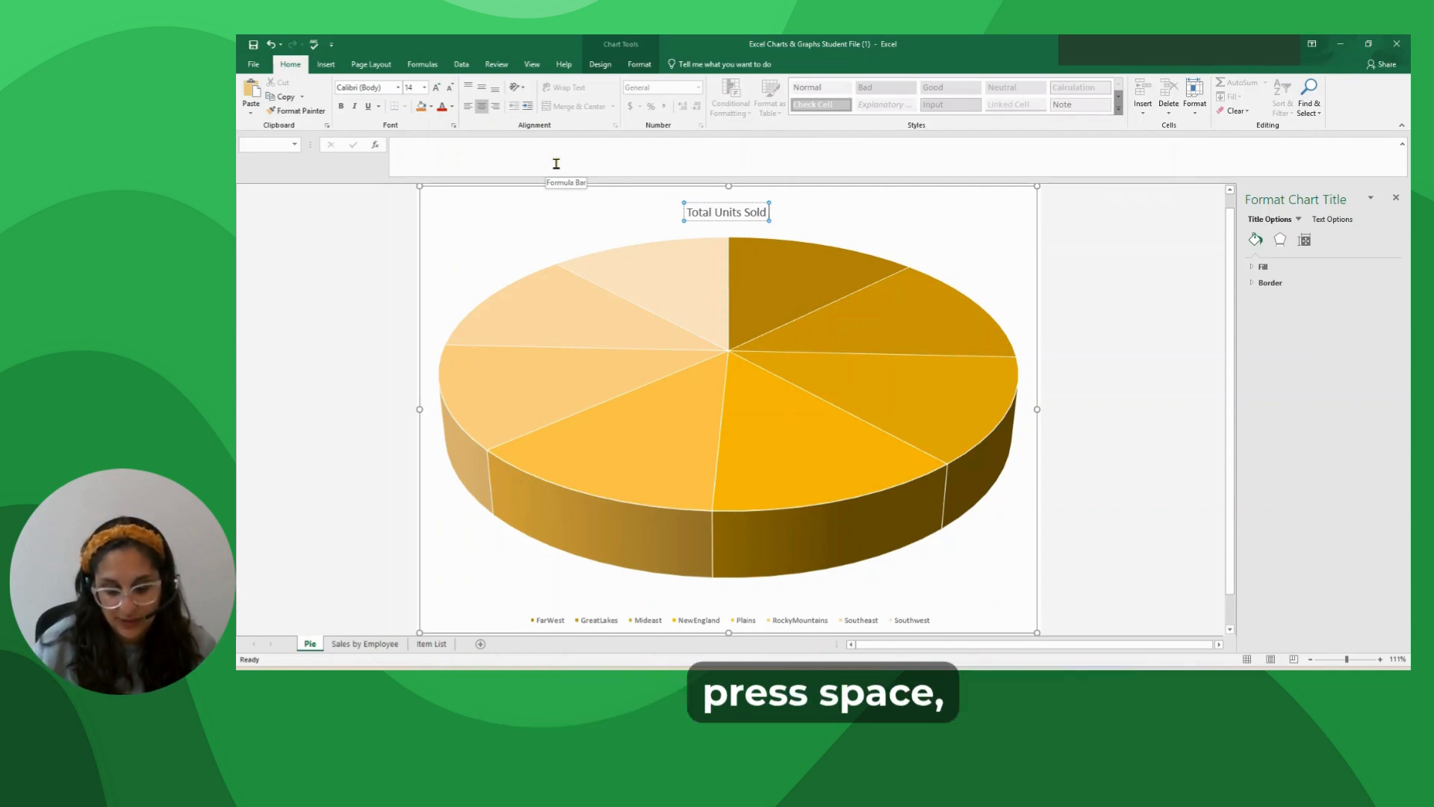
text(by)
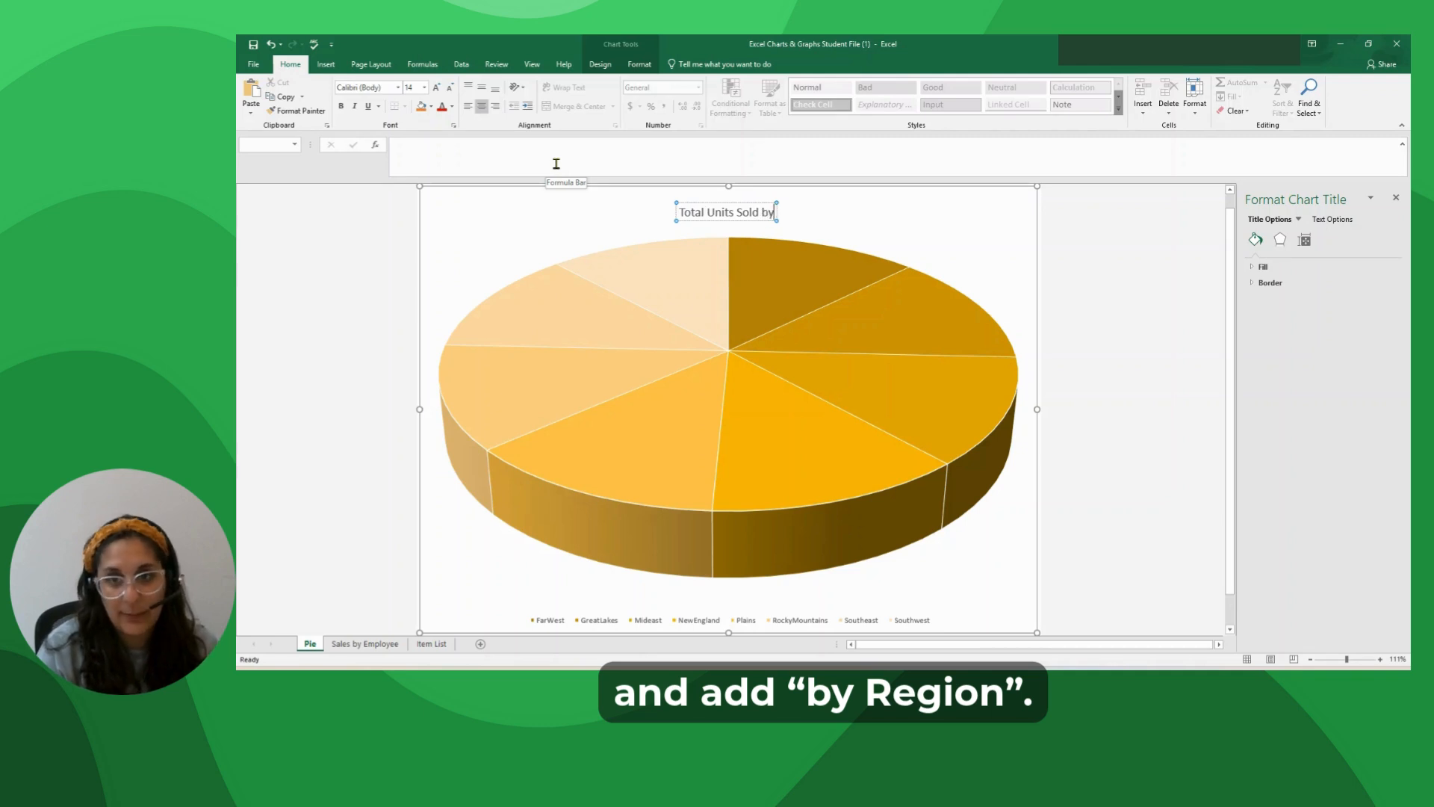
text( Region)
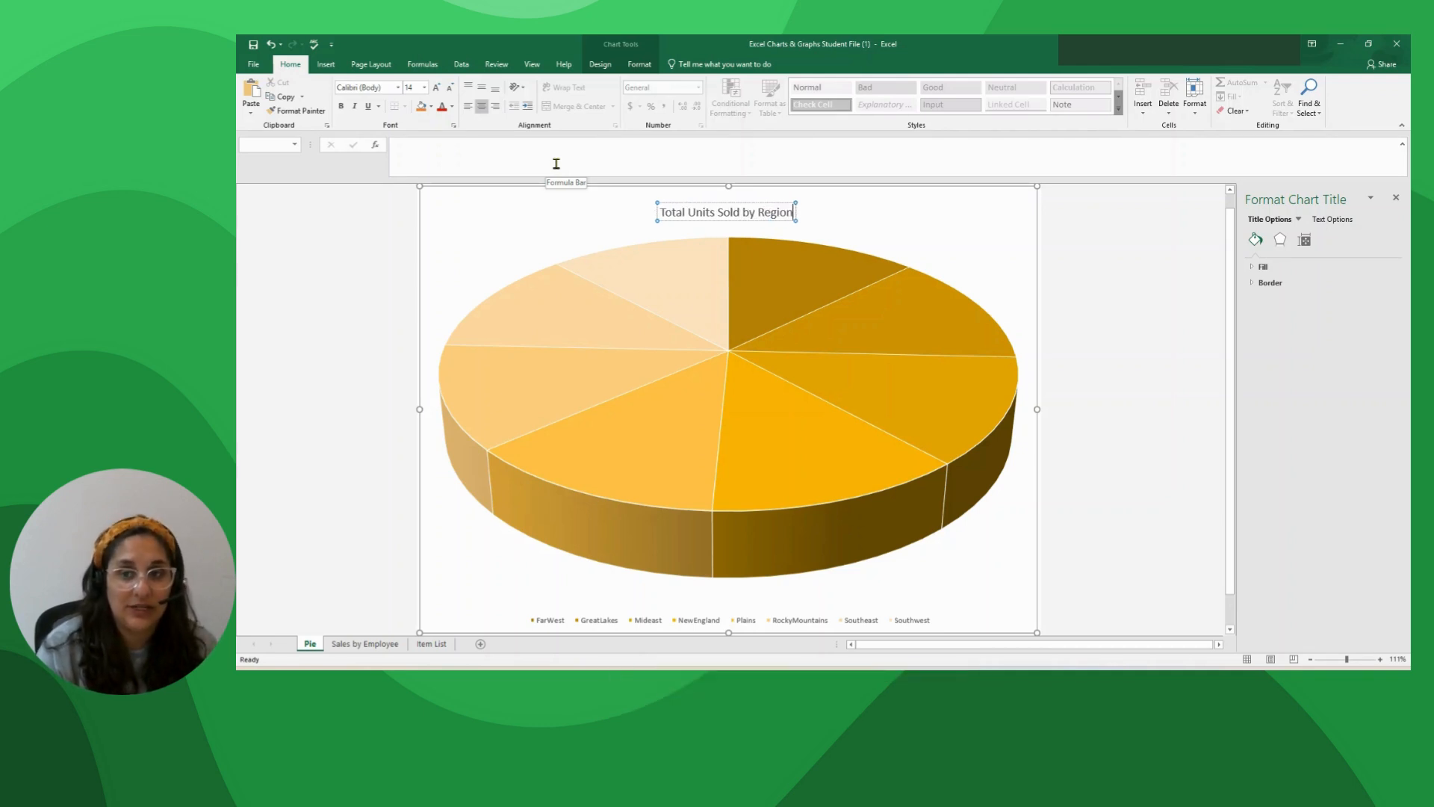
click(579, 198)
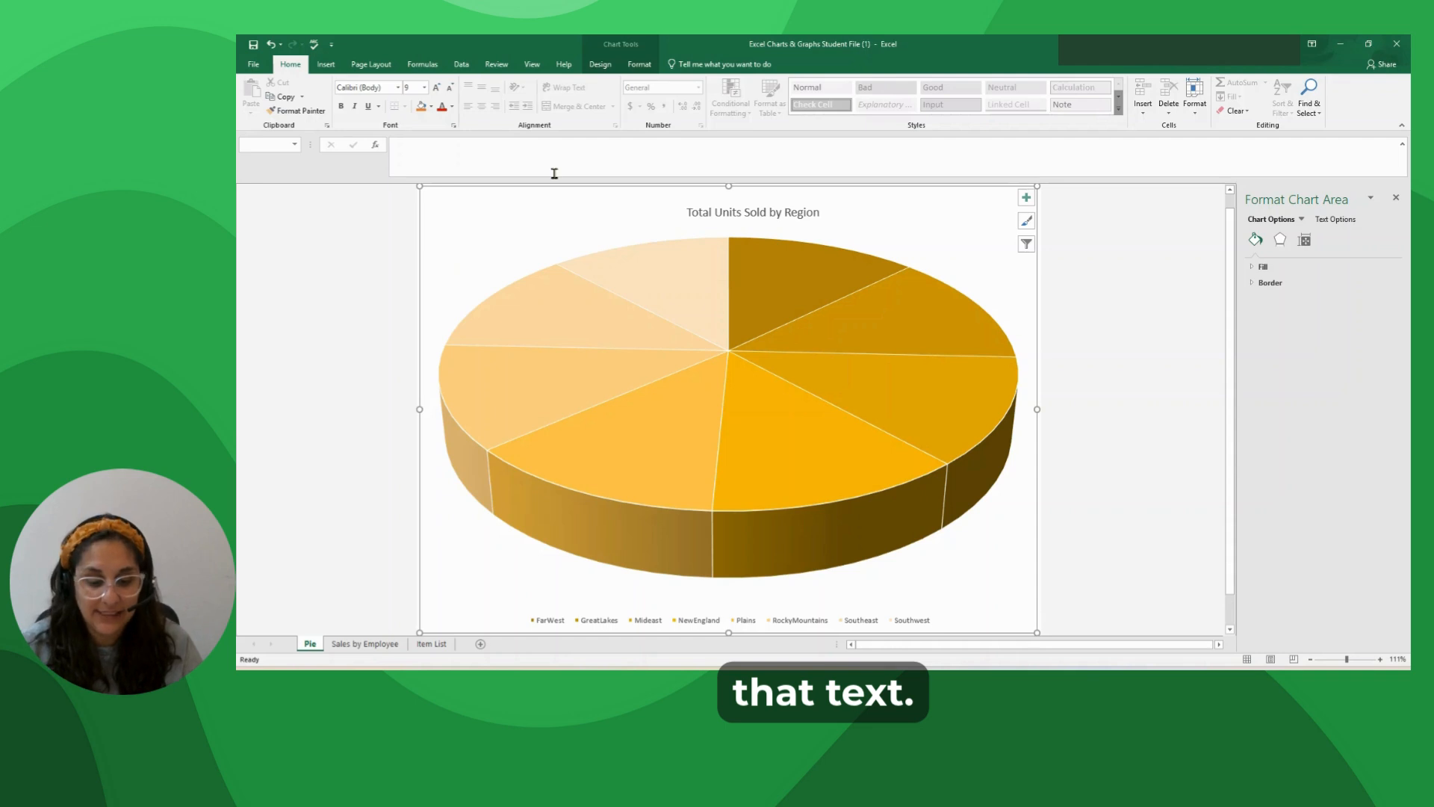
Apply the last WordArt style in the gallery, bold black with an outline, to the chart title.
click(789, 217)
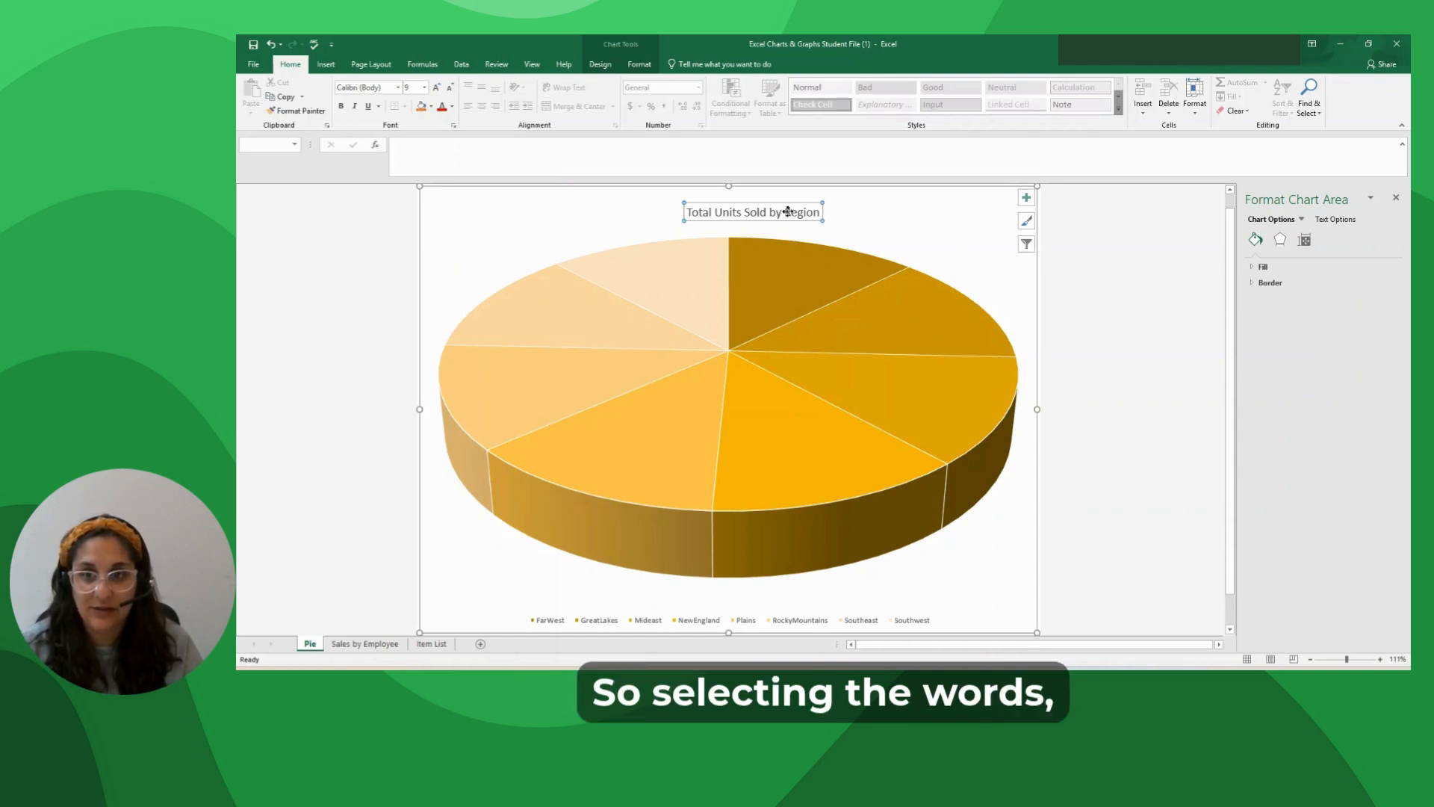
click(640, 64)
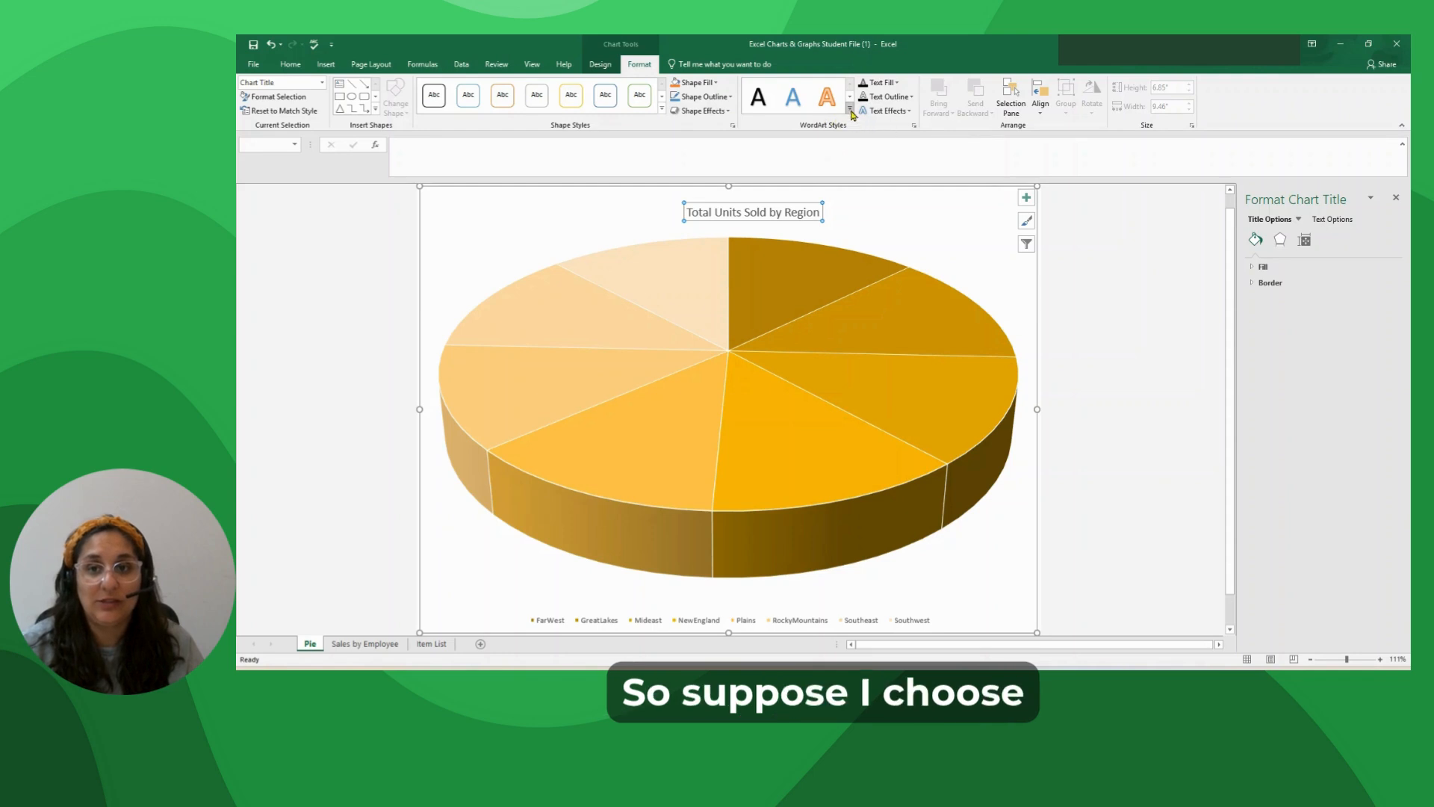
click(850, 109)
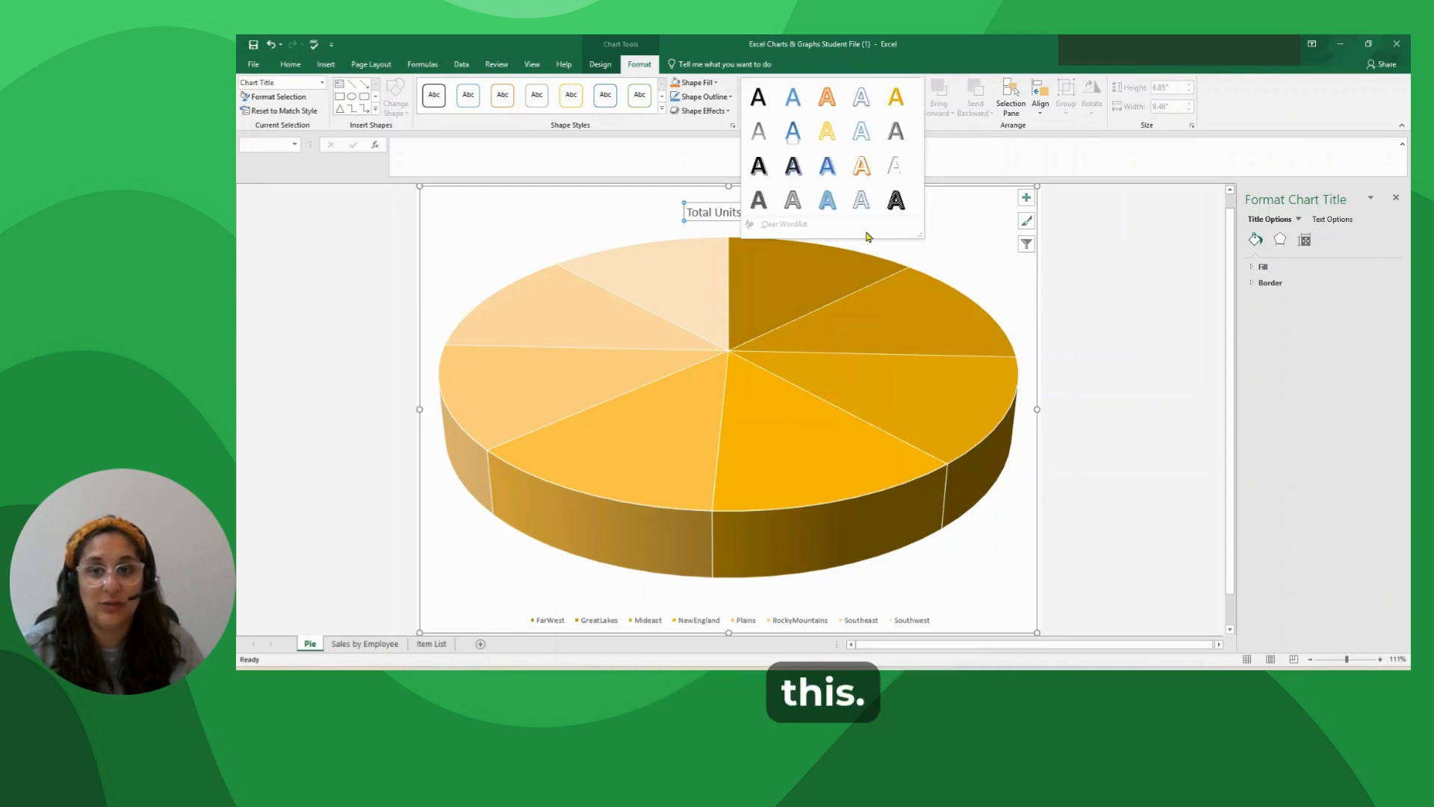
click(896, 200)
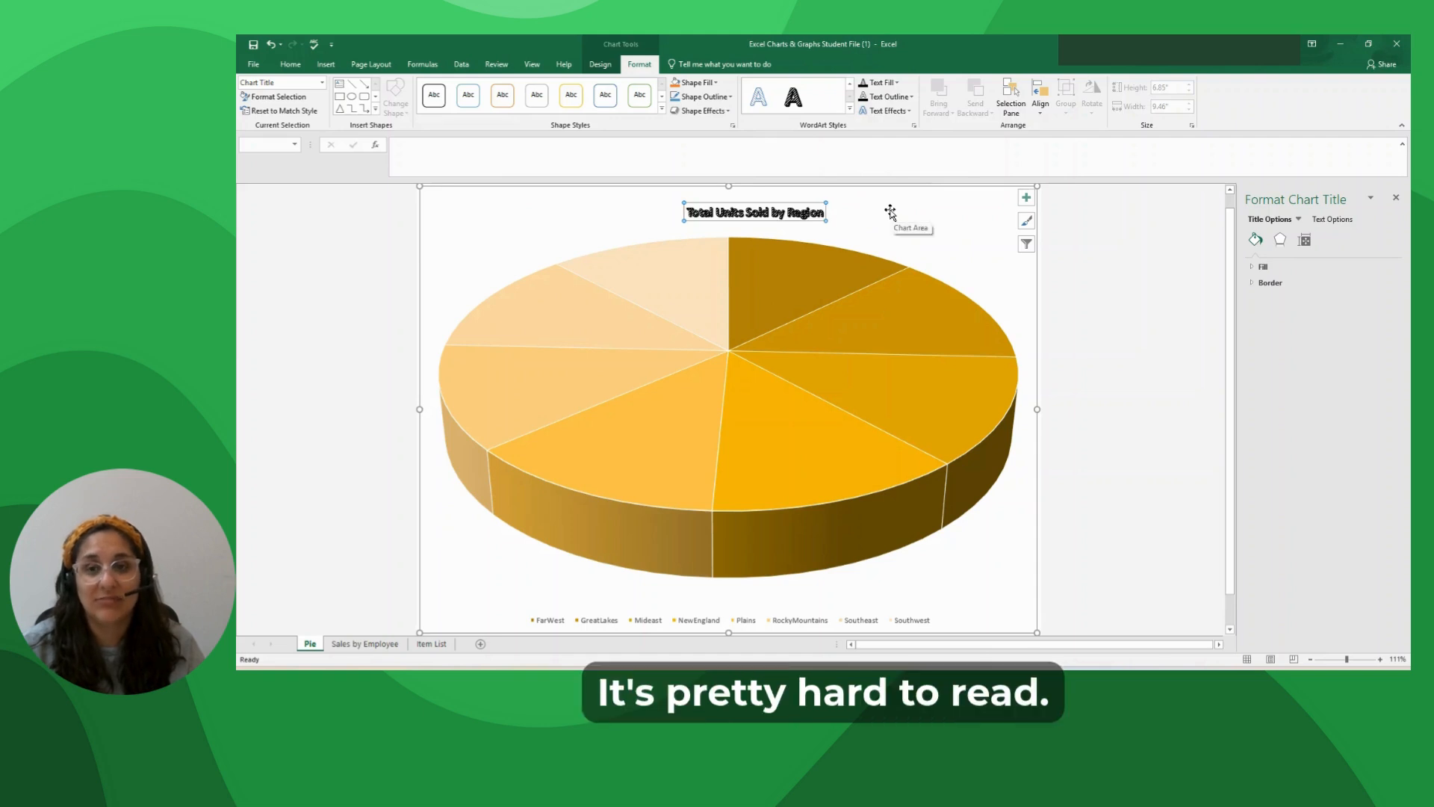
Change the chart title's text fill to standard yellow.
click(898, 112)
click(882, 82)
click(881, 82)
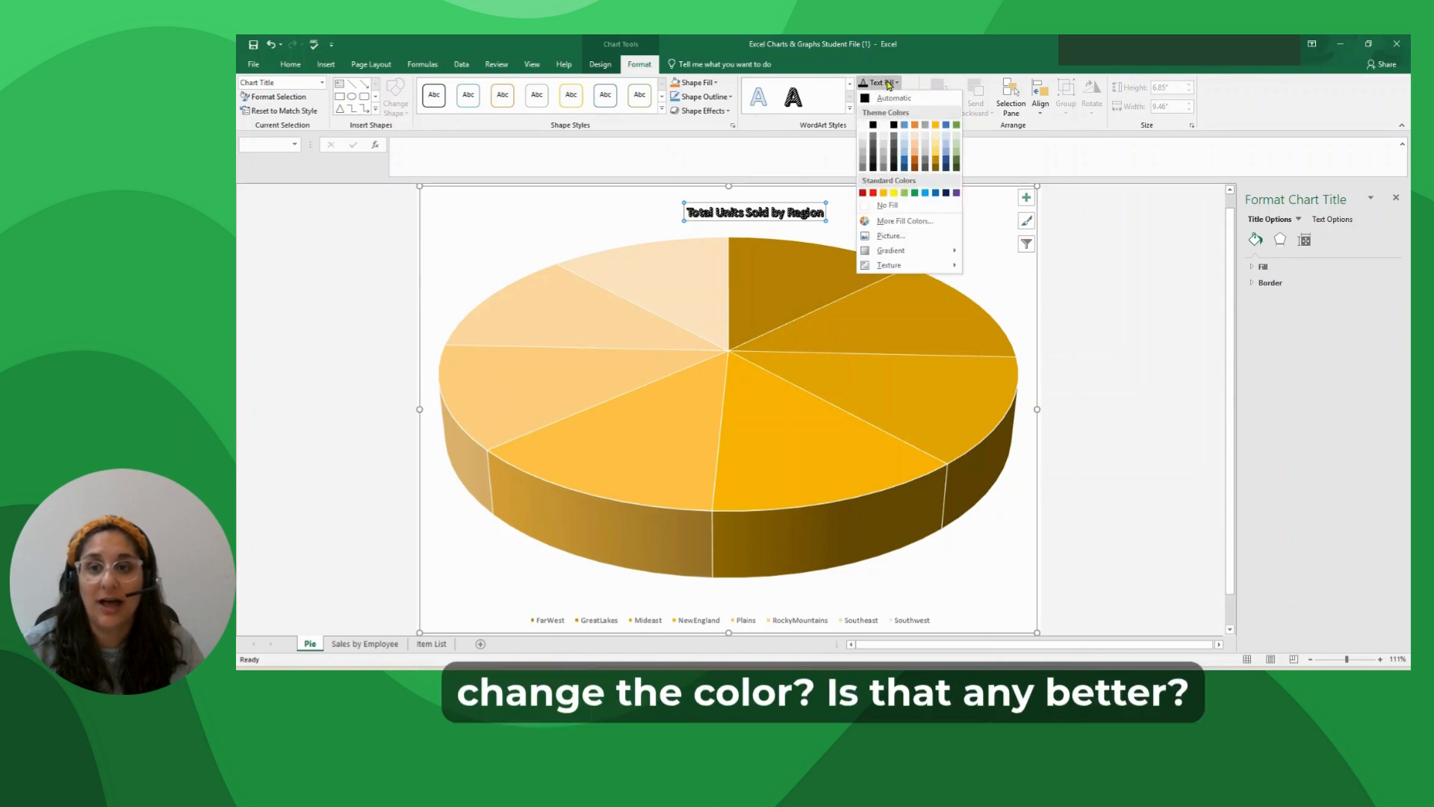
click(895, 193)
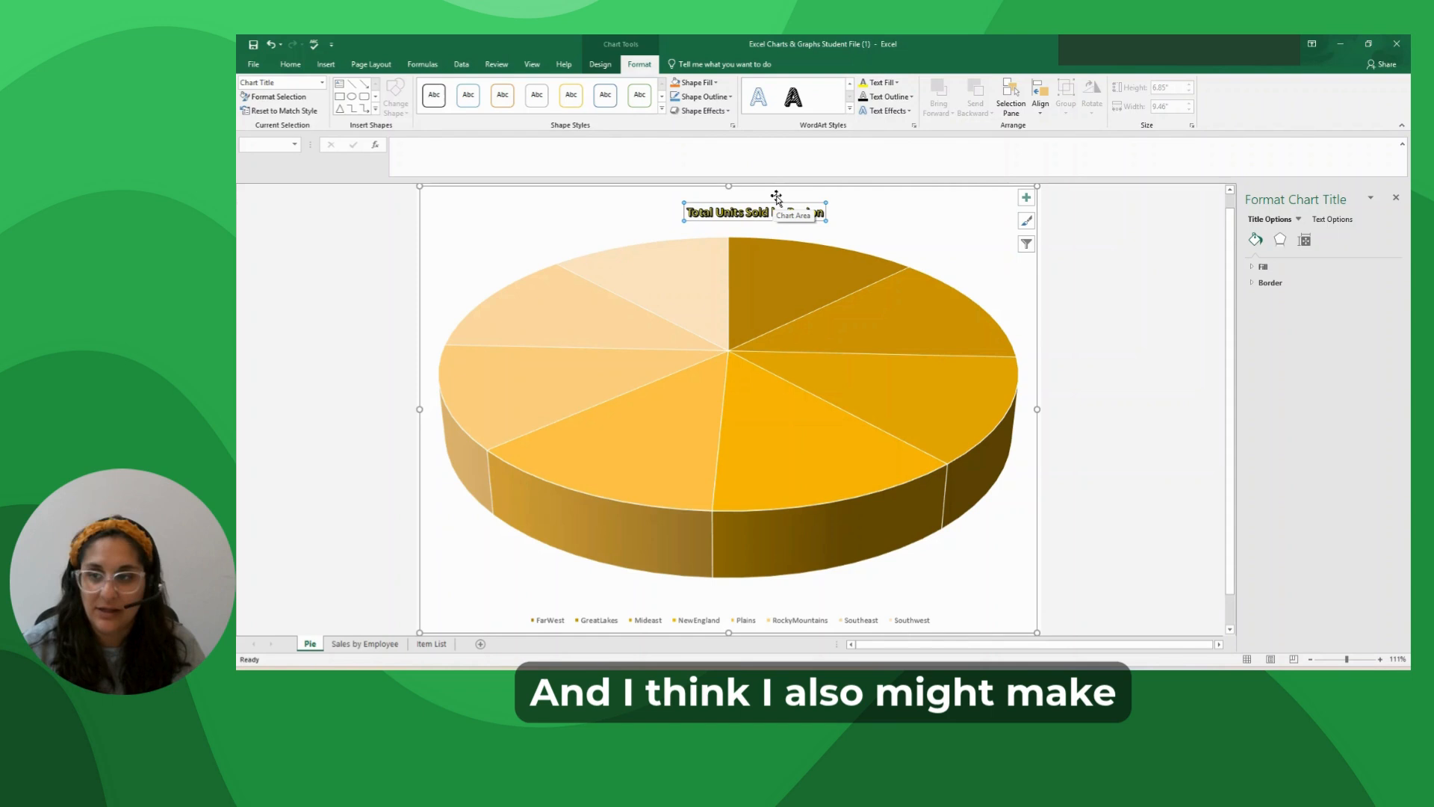
Increase the chart title's font size to 18 and centre the title above the pie.
click(290, 64)
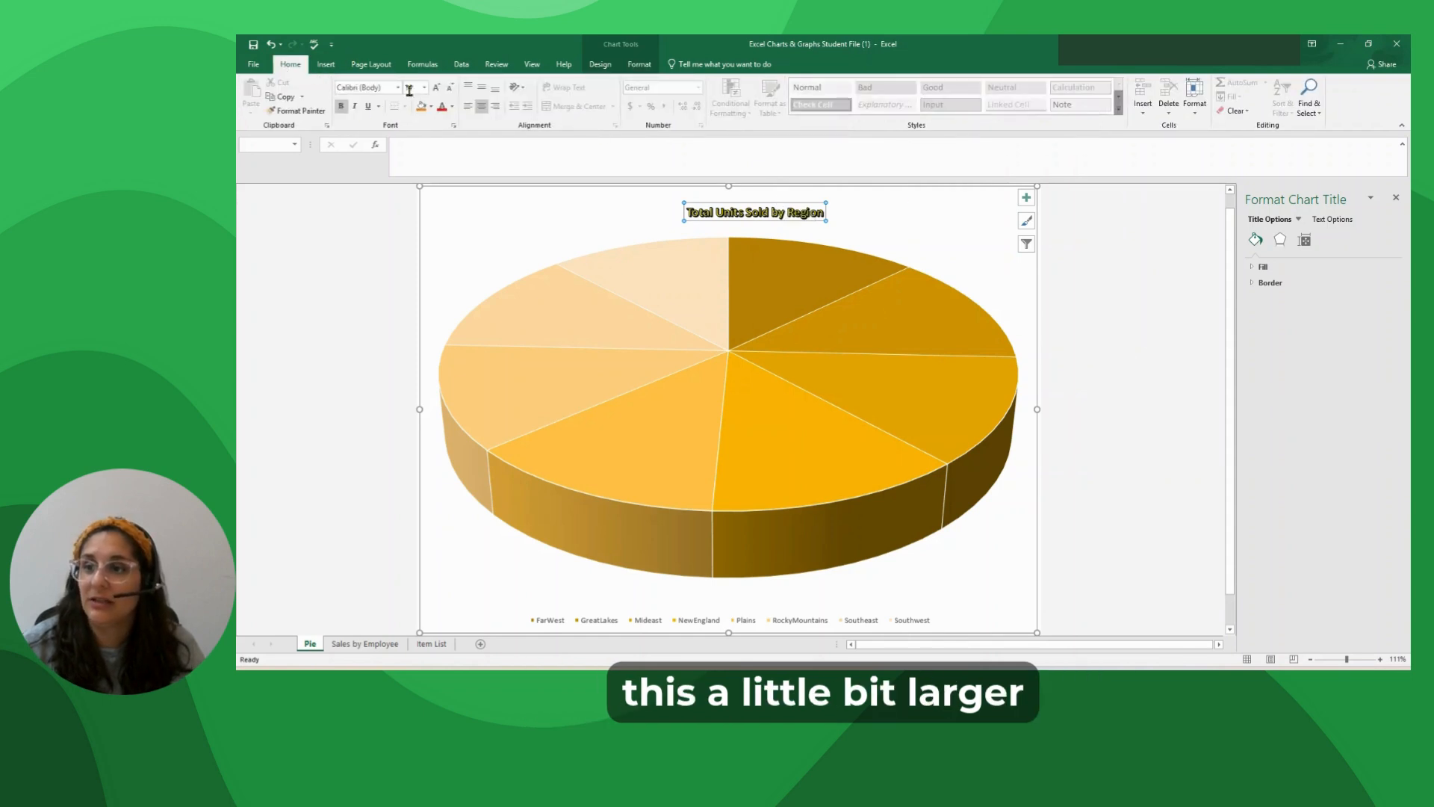
click(436, 89)
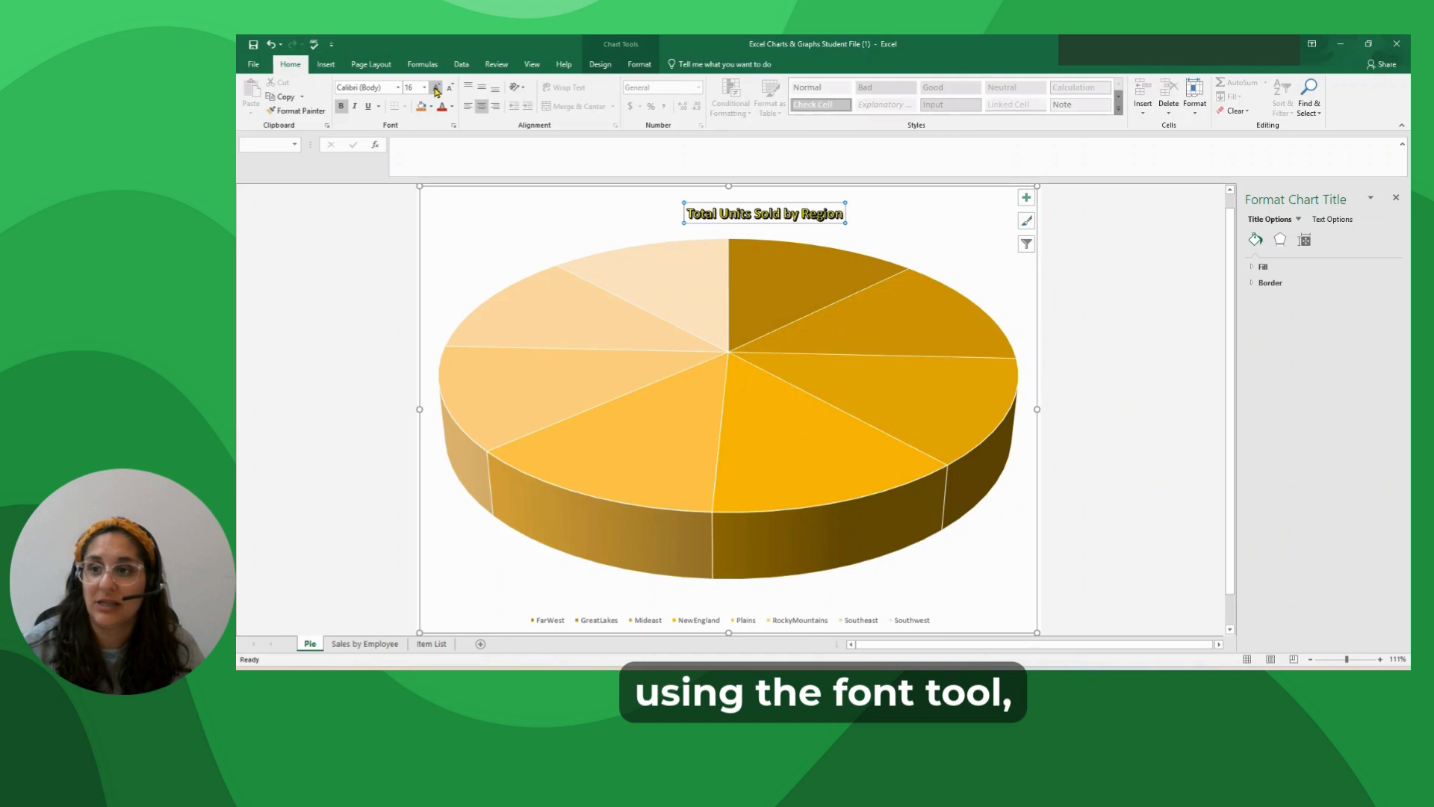
click(437, 89)
click(554, 217)
click(760, 203)
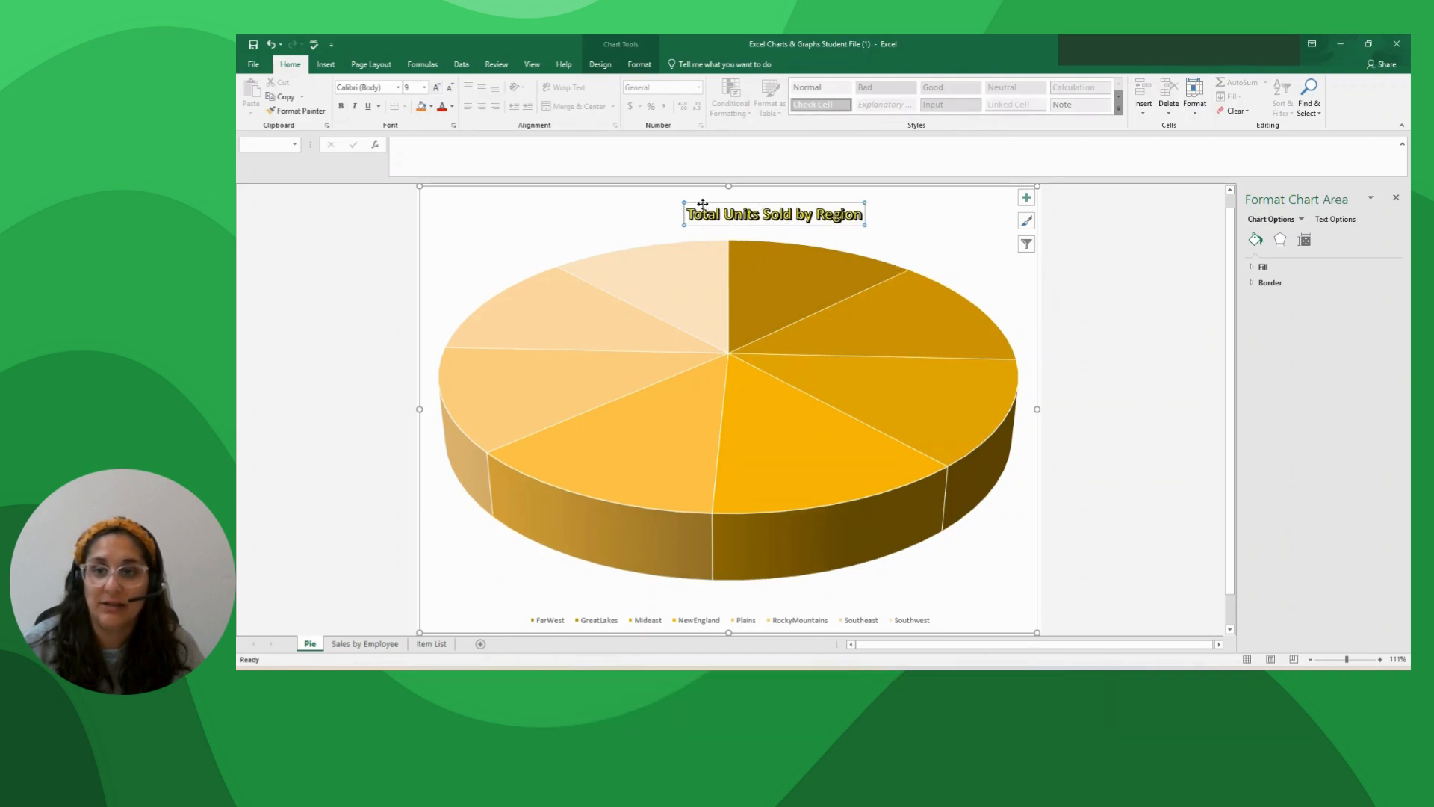
click(1177, 344)
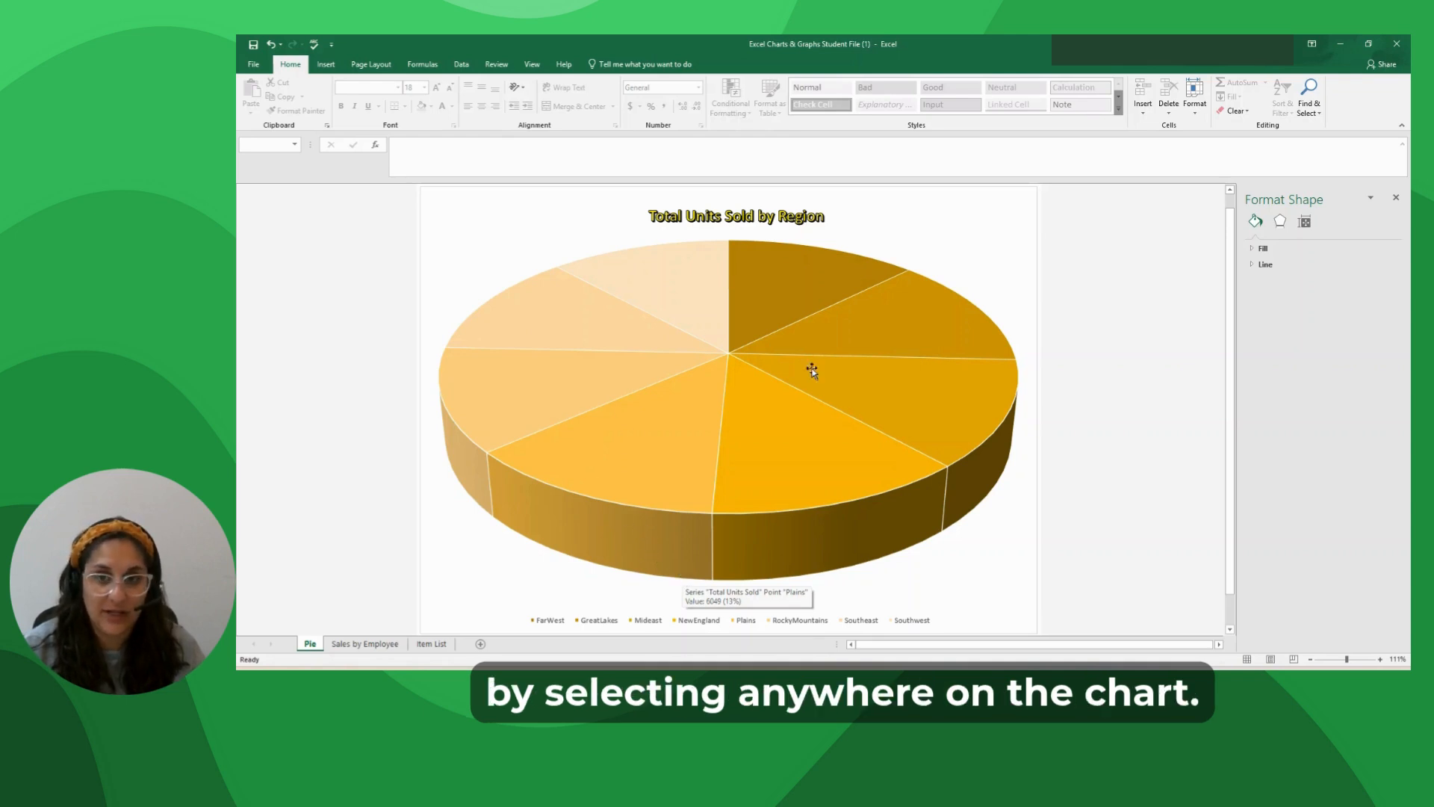
Add data labels to the pie chart.
click(939, 256)
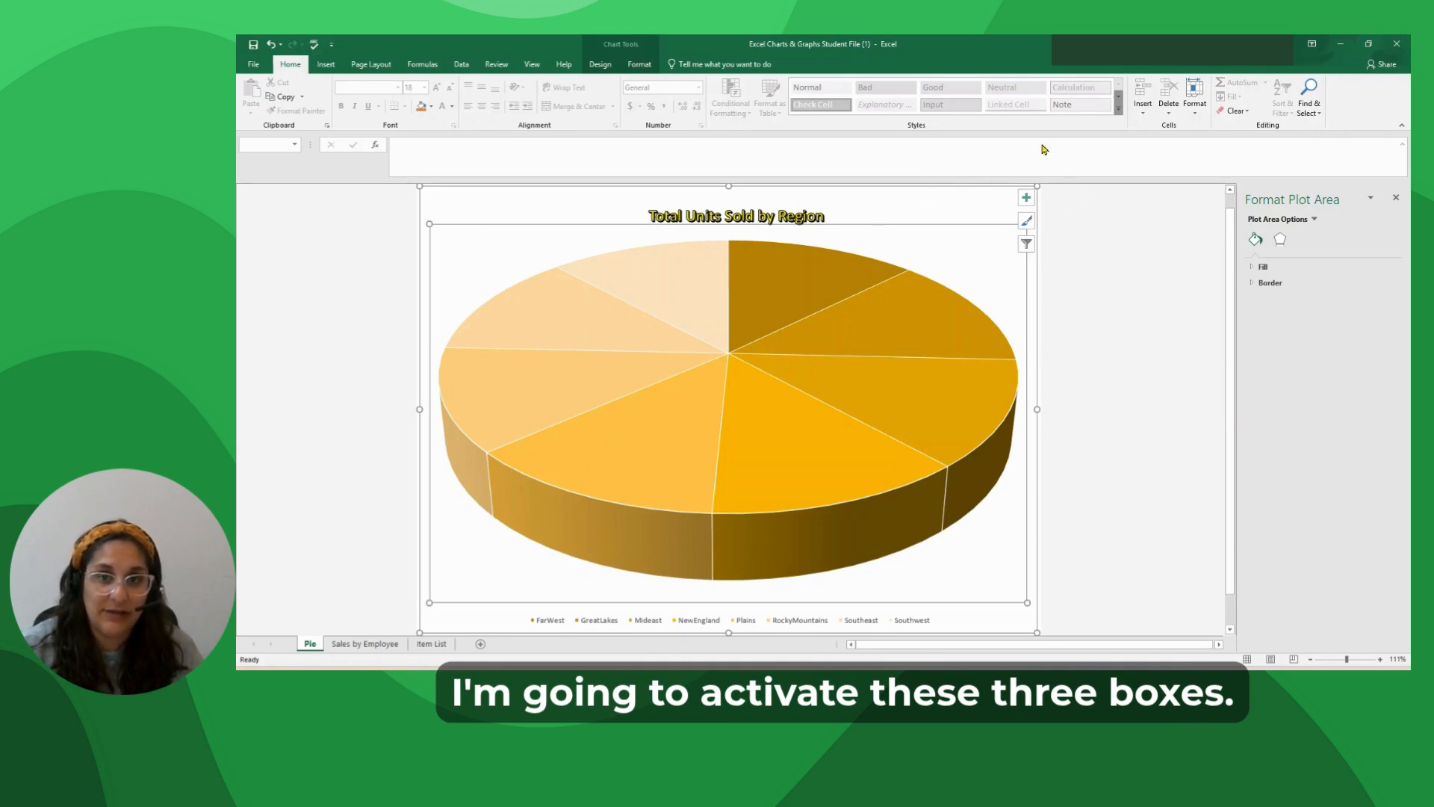
click(1026, 197)
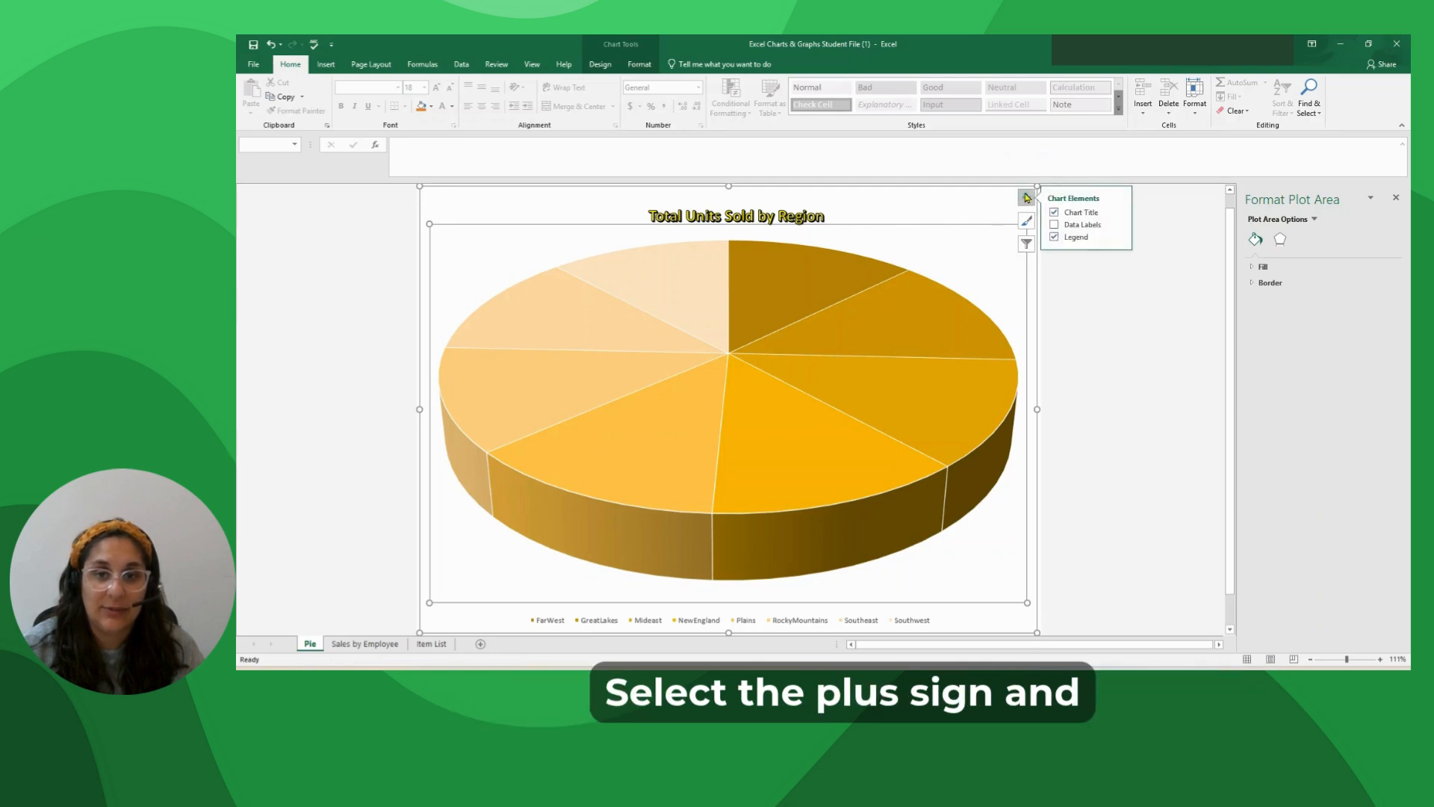
click(1055, 224)
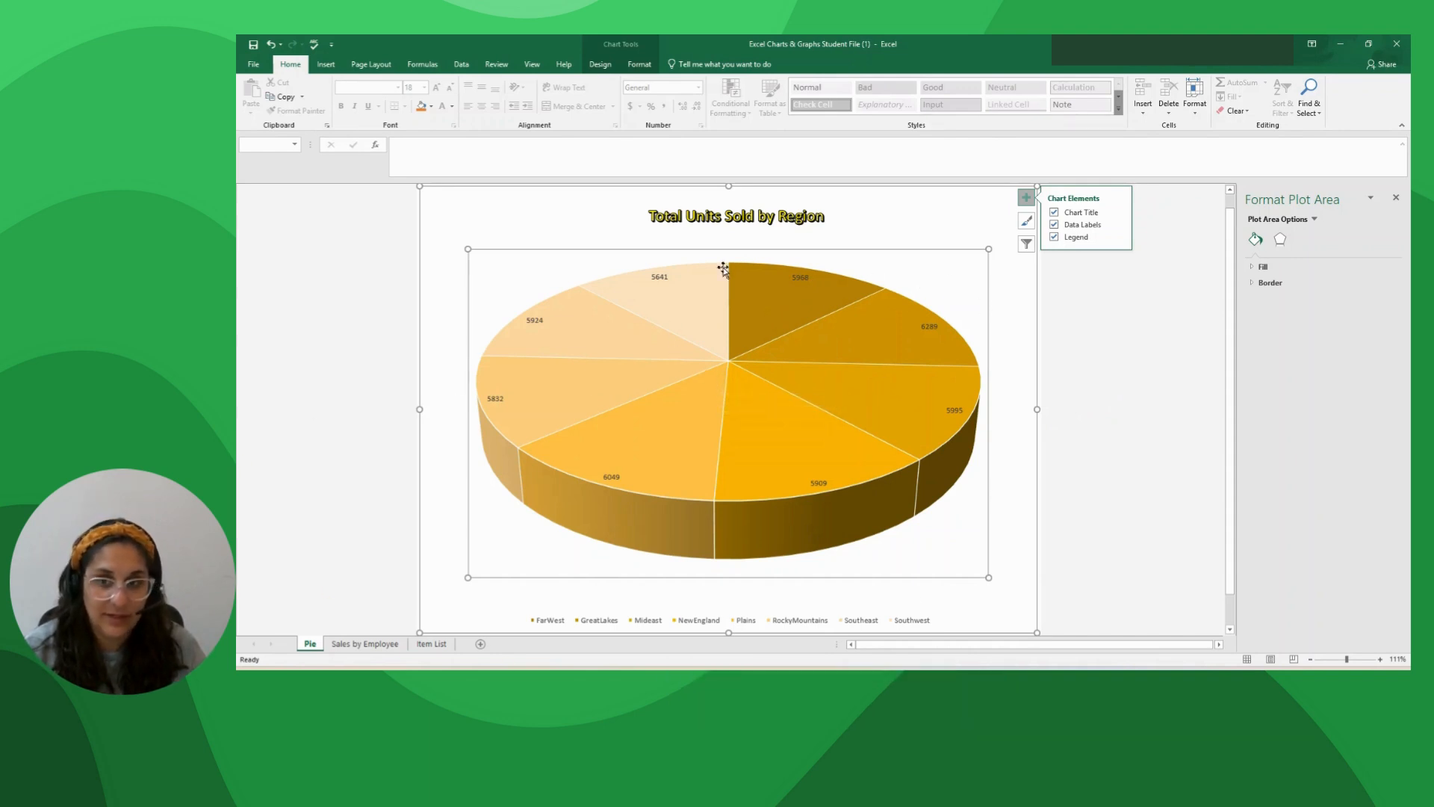
Set all data labels to show the category name and percentage instead of the value.
click(794, 277)
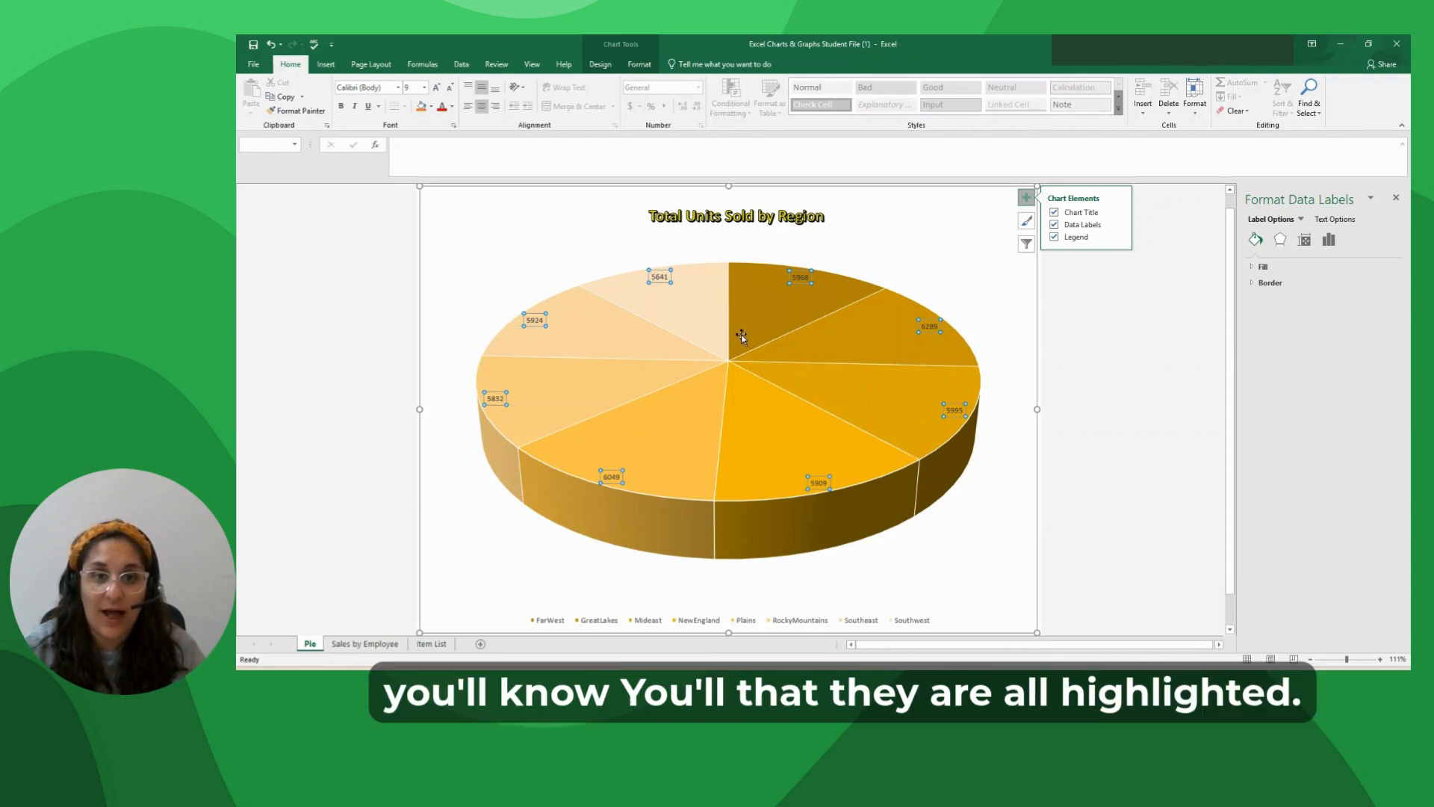
click(777, 285)
click(796, 279)
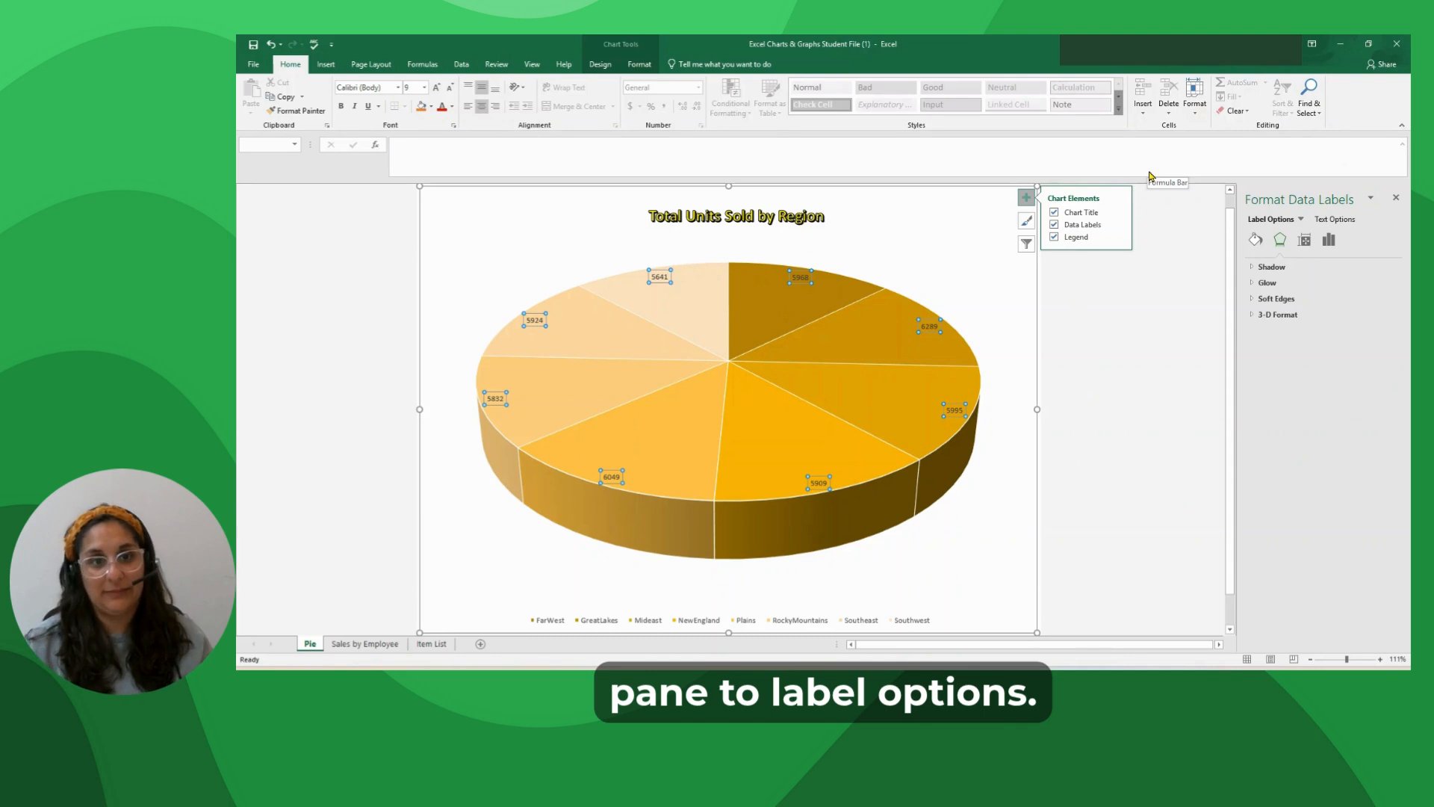
click(1328, 240)
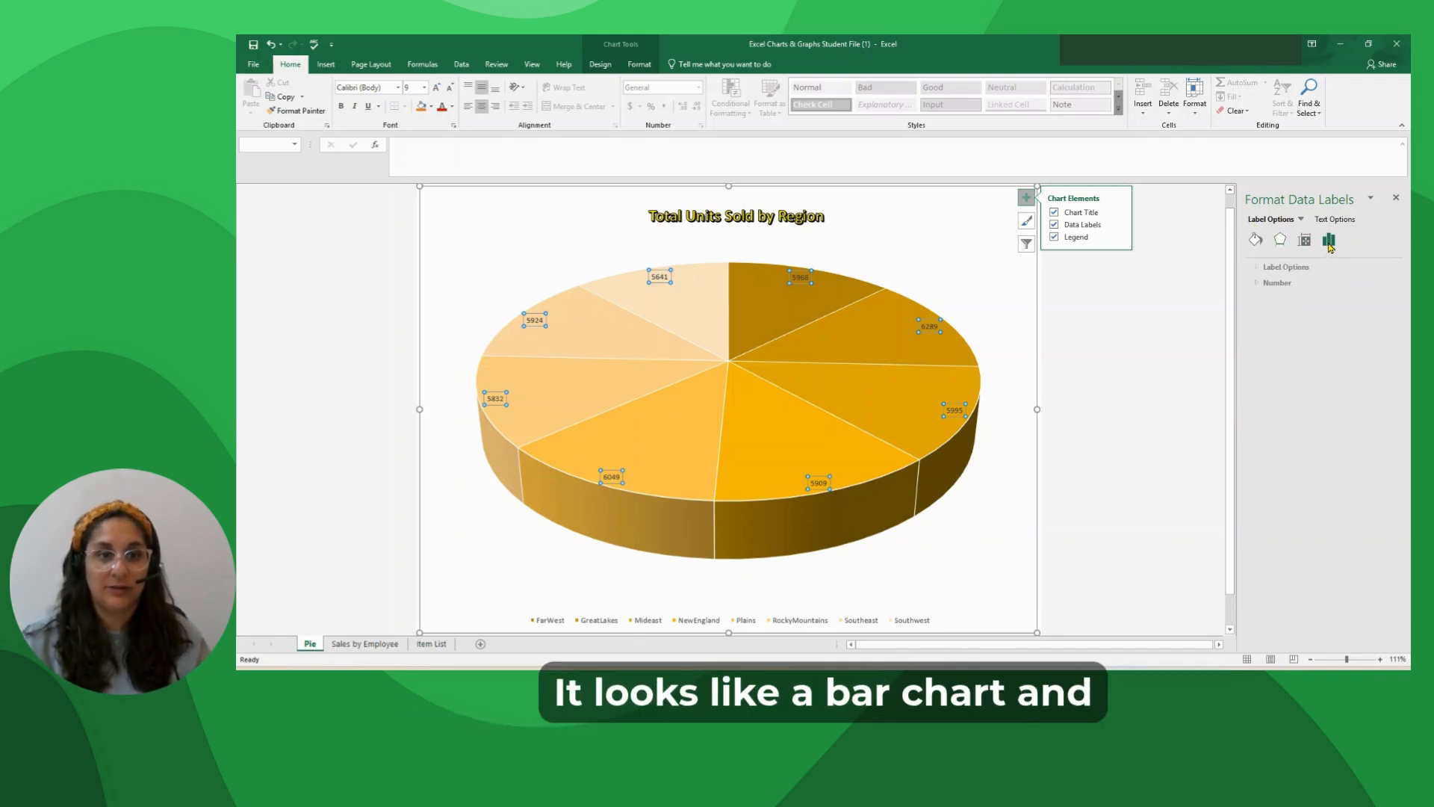
click(1255, 268)
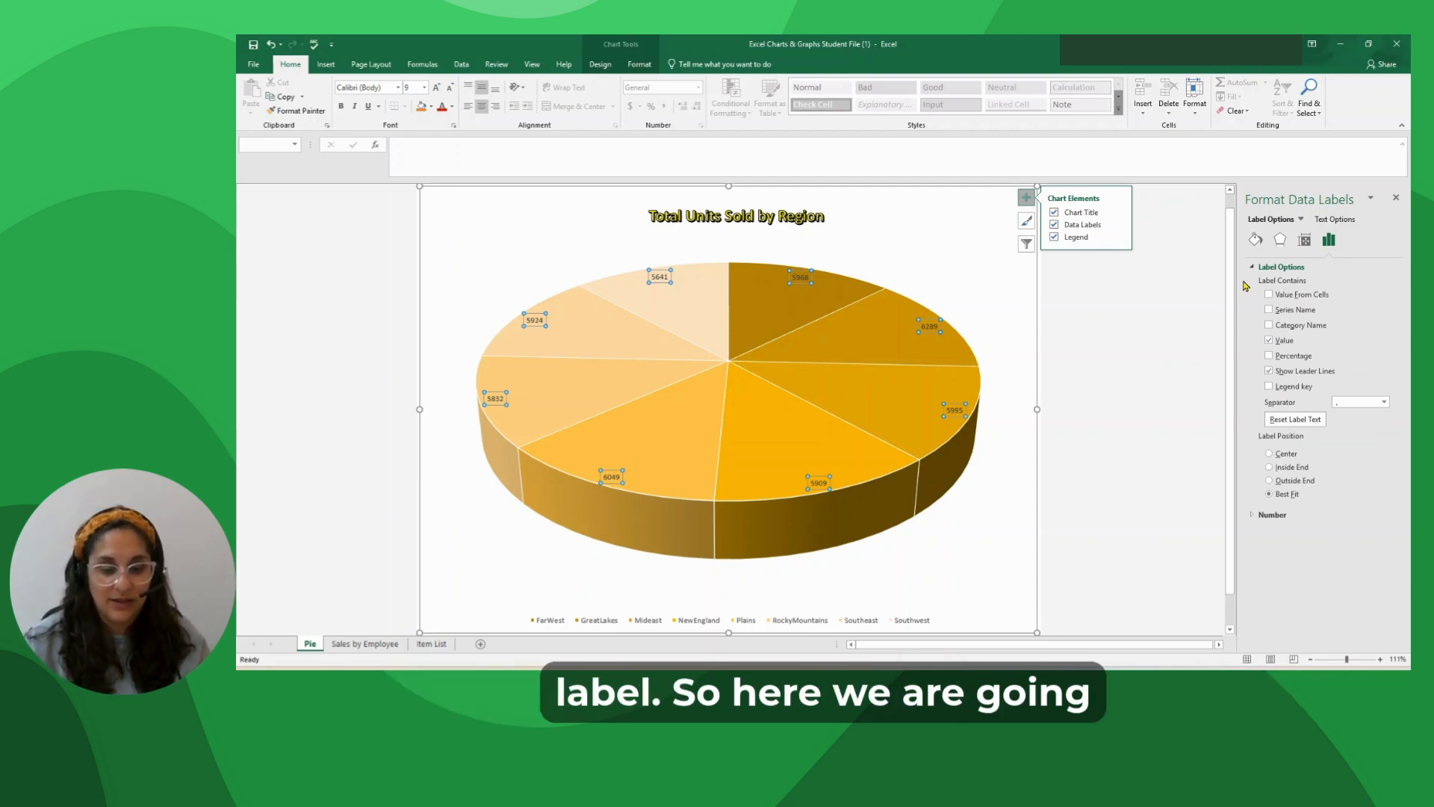
click(1268, 357)
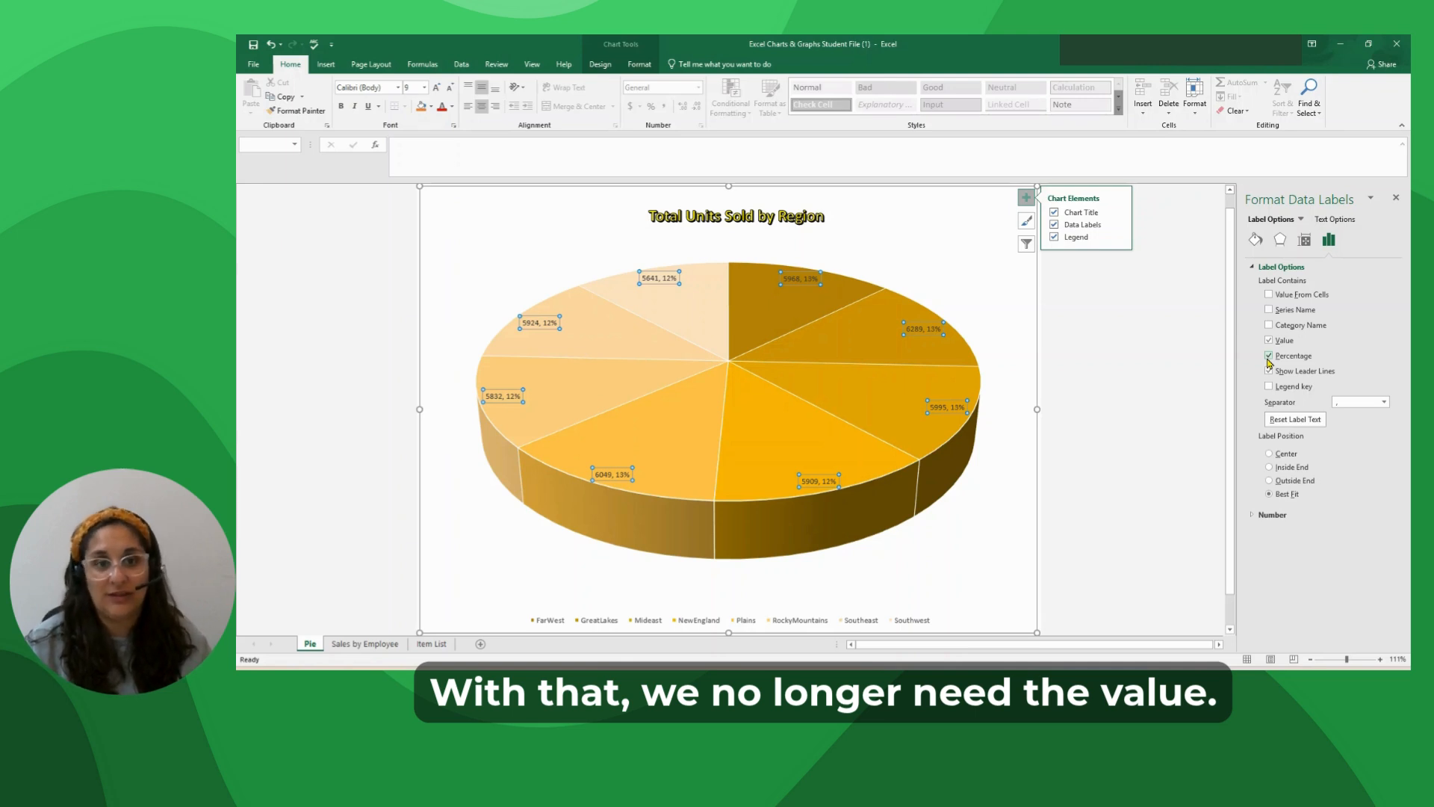
click(1269, 341)
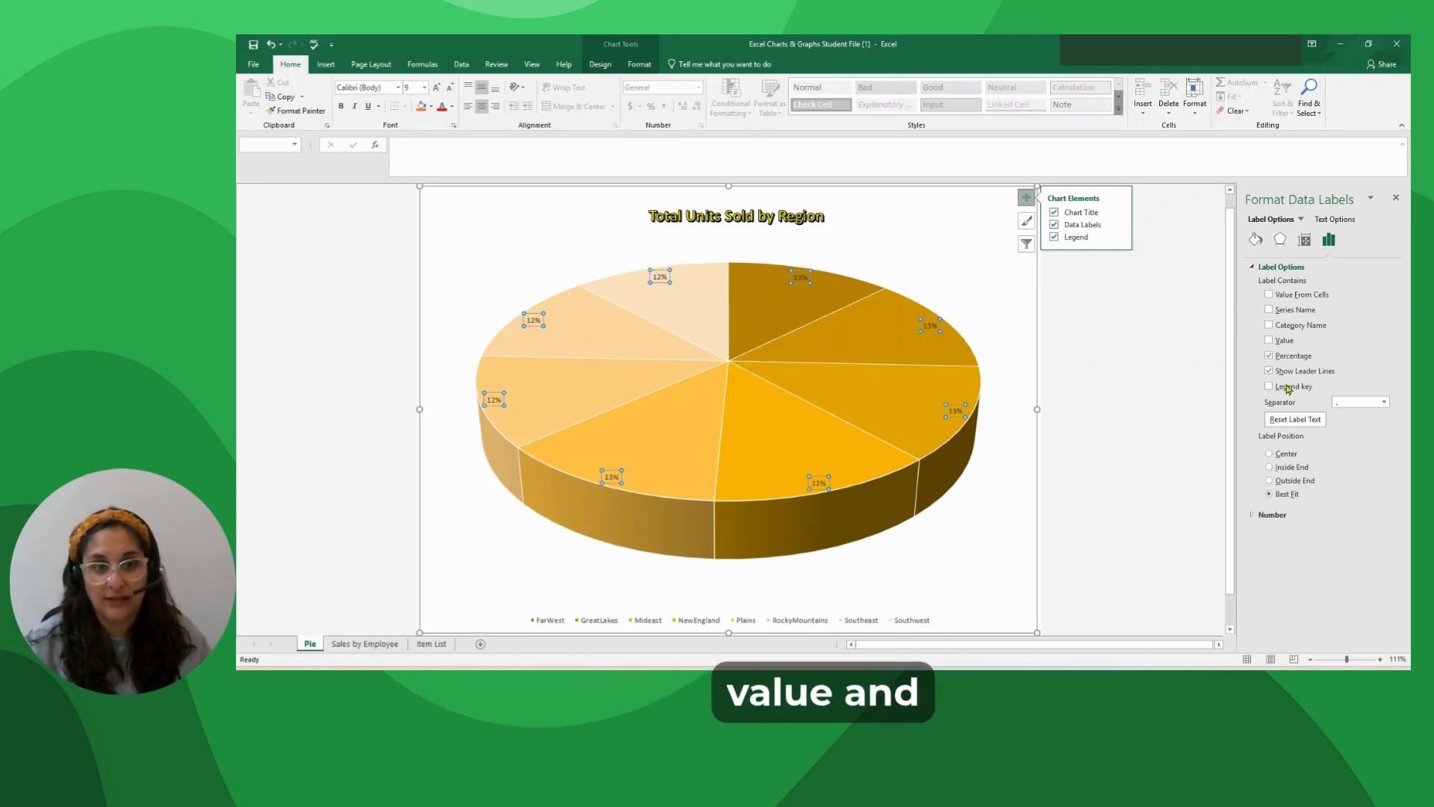
click(1269, 326)
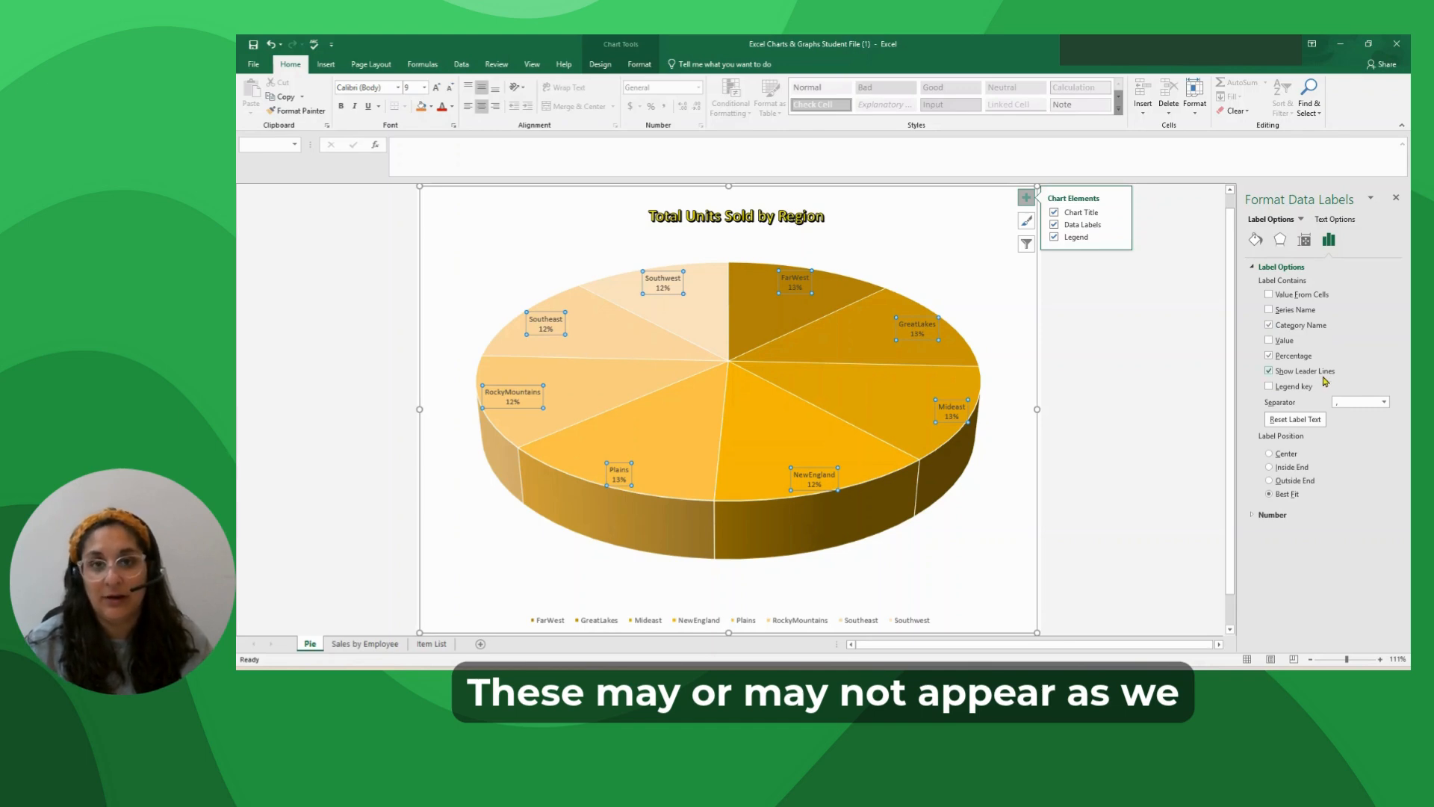
Move the GreatLakes label outside the pie to show its leader line, and undo the move.
click(902, 322)
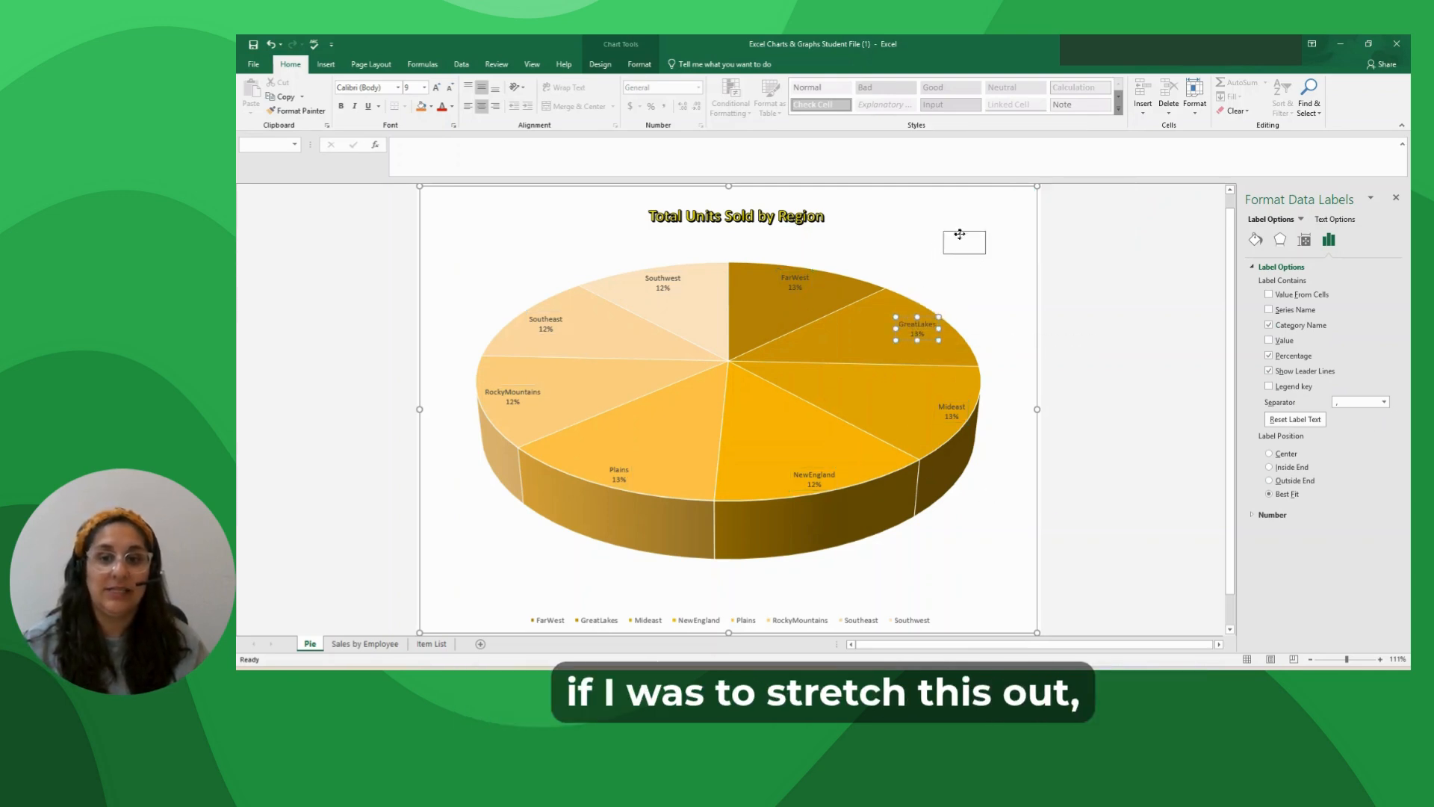
drag(960, 237, 961, 239)
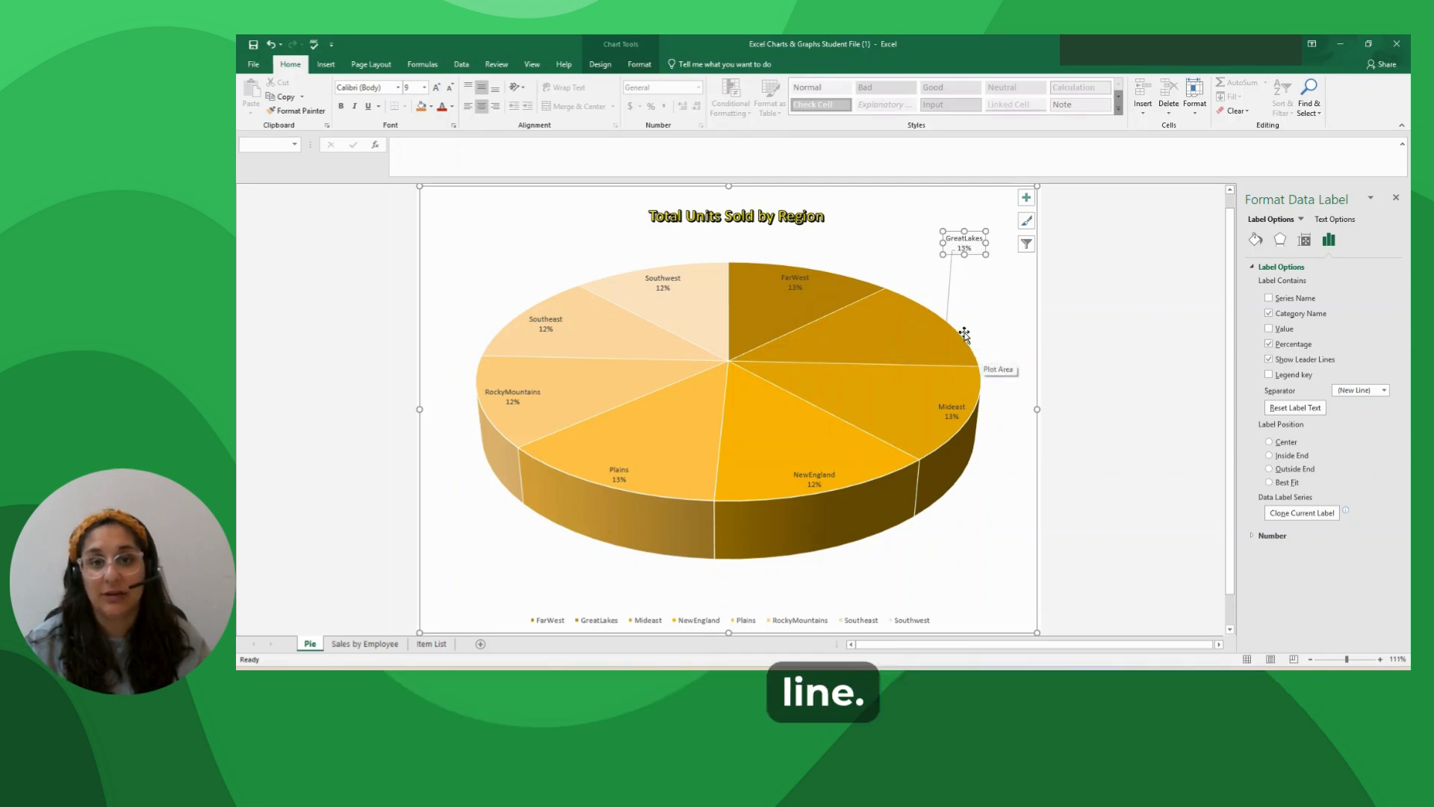
click(272, 44)
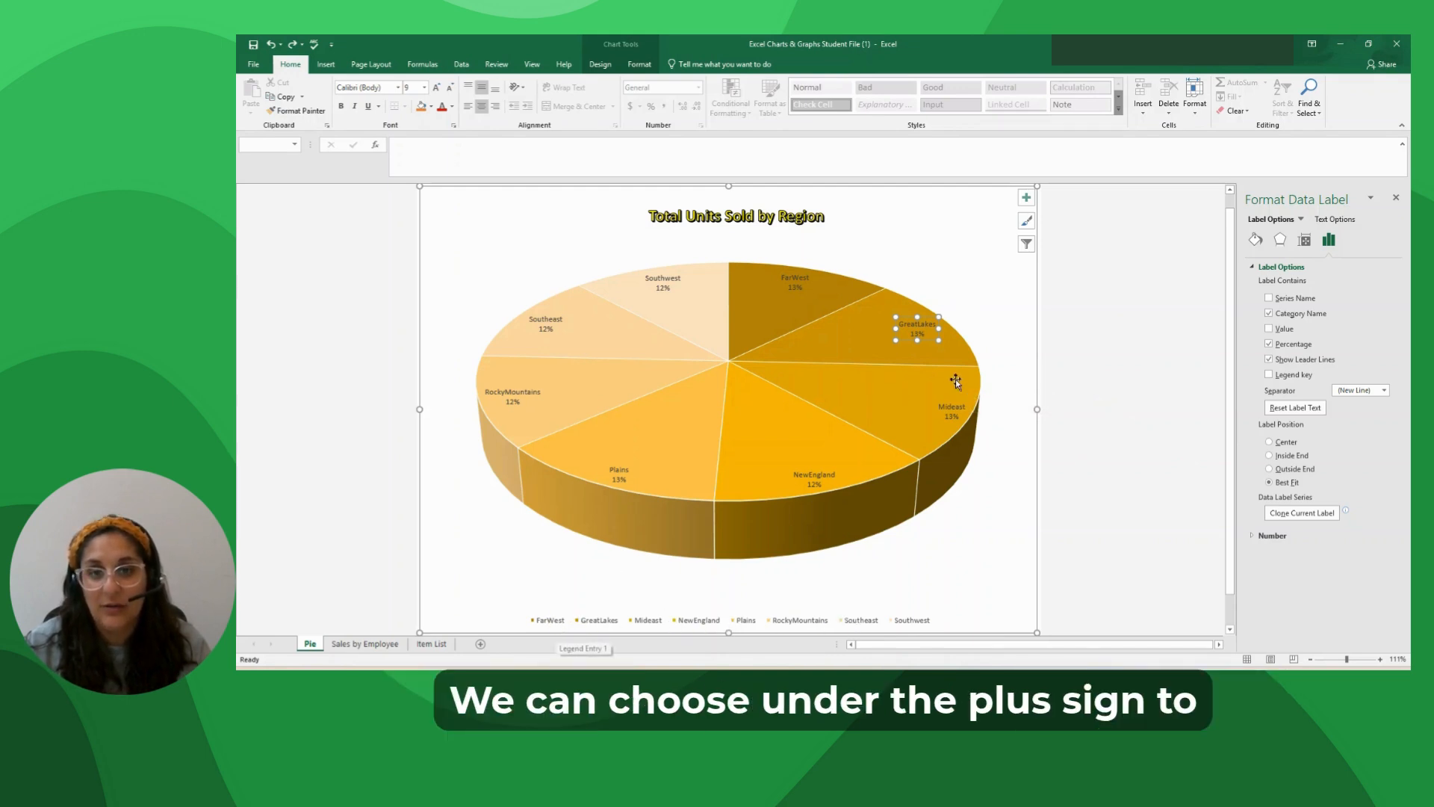
Remove the legend from the pie chart.
click(1027, 197)
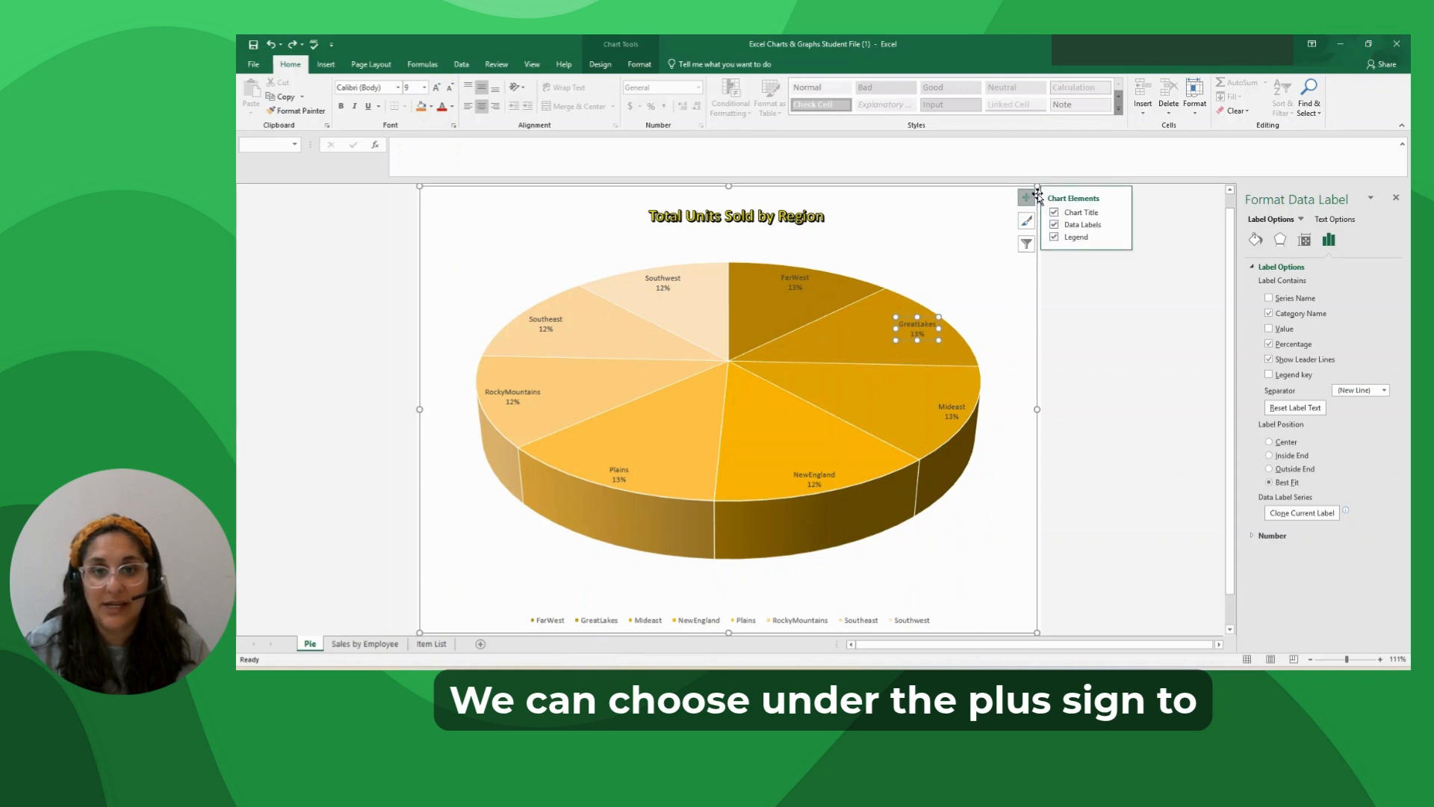
click(1067, 240)
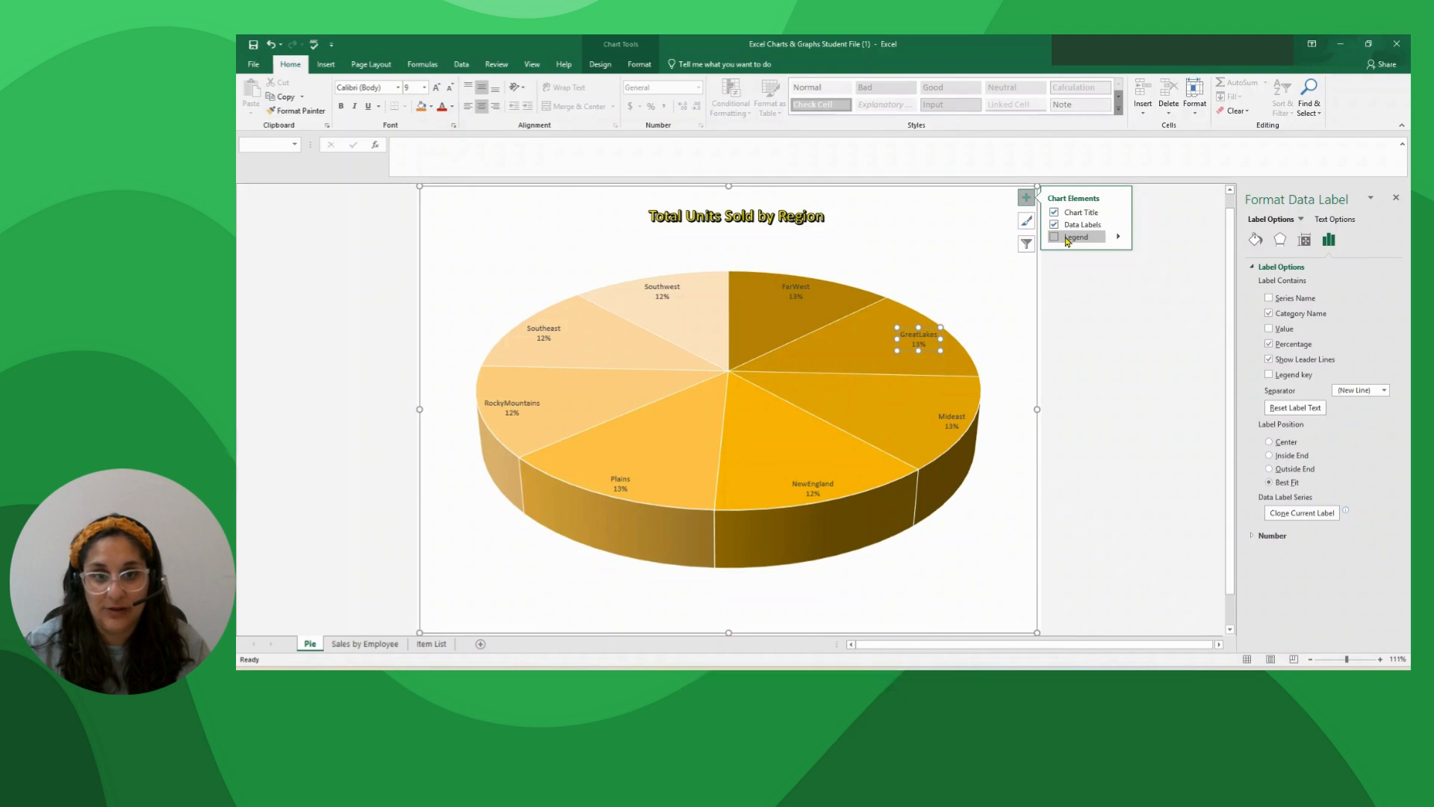
click(1067, 239)
click(979, 394)
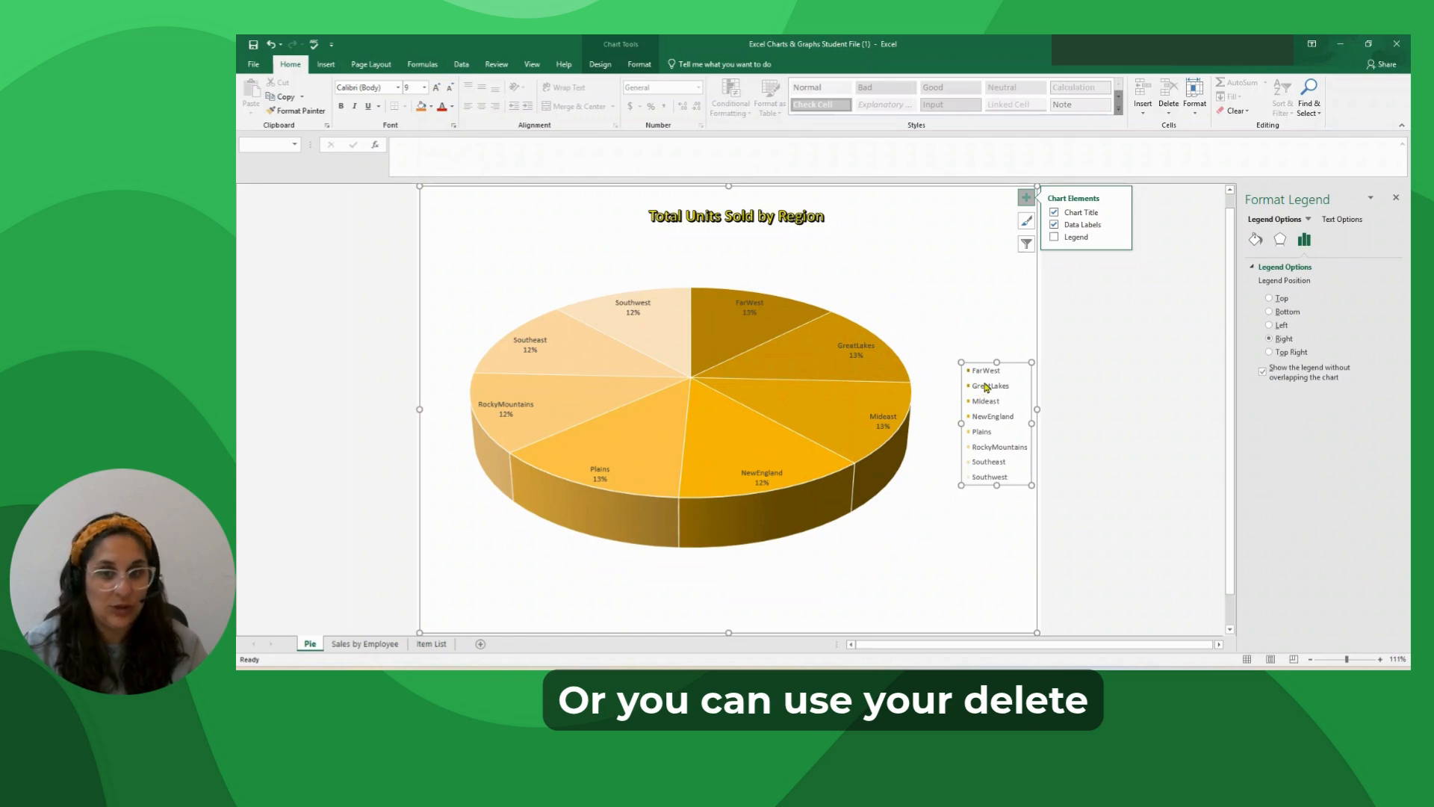
key(Delete)
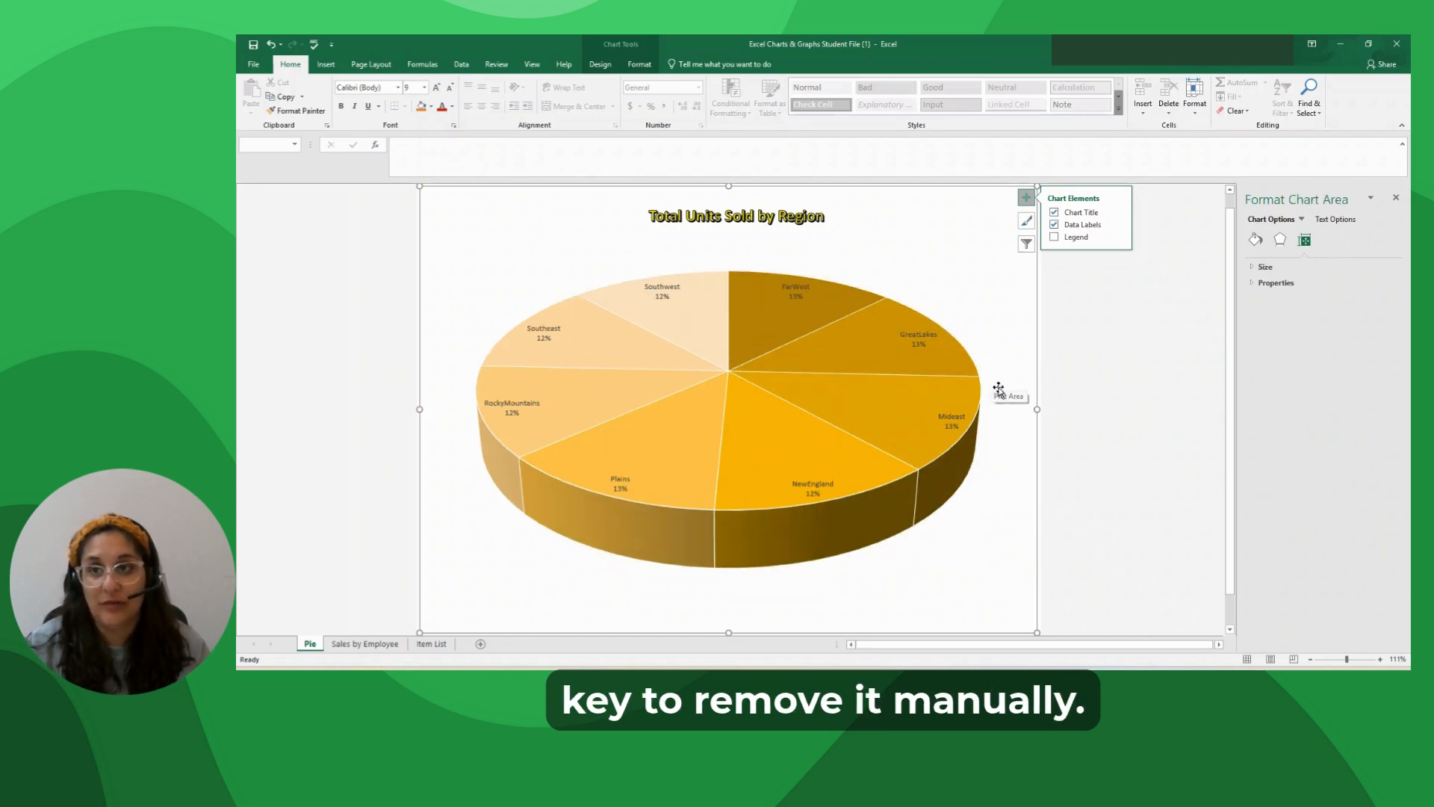
mouse_move(960, 391)
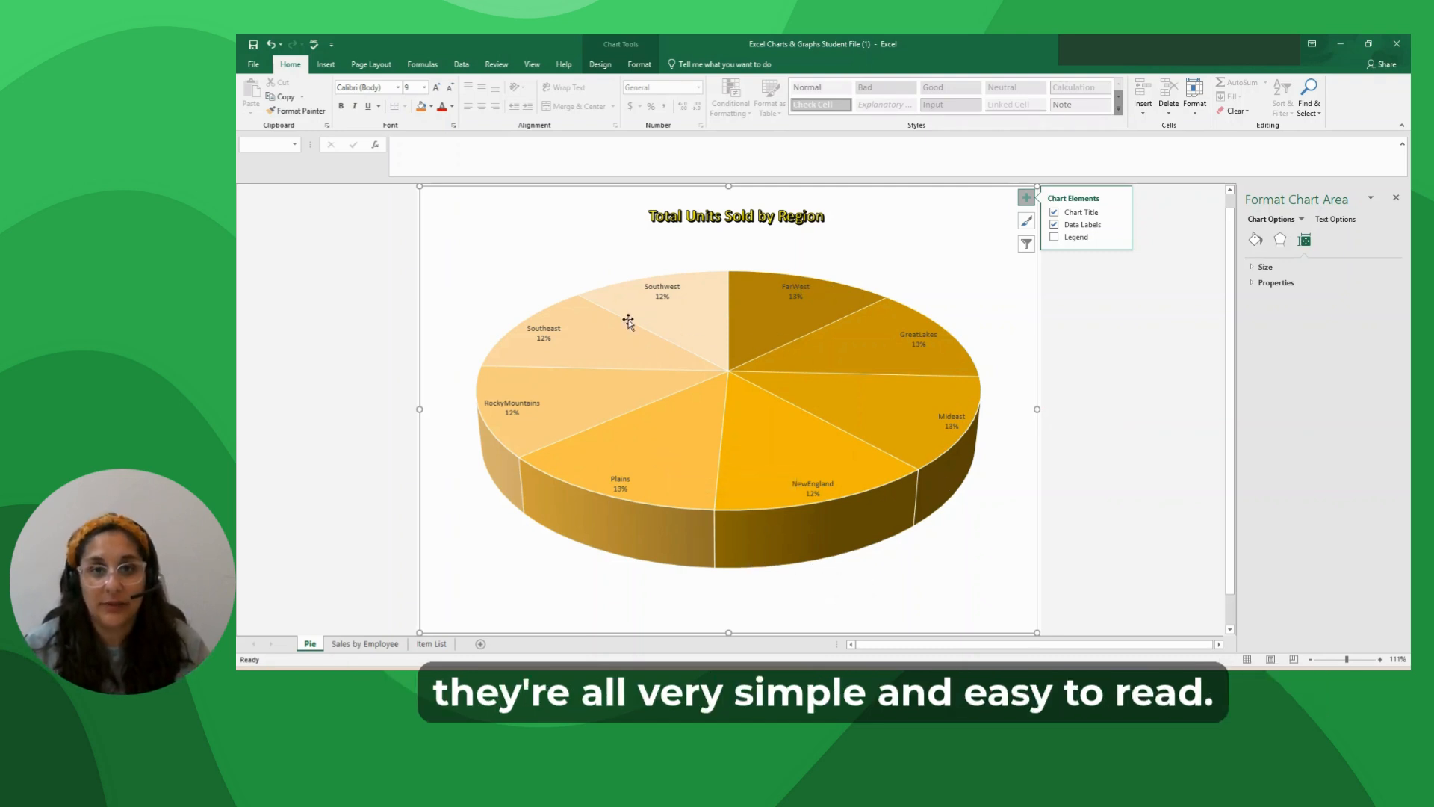
Give all the pie chart's data labels a solid white fill.
click(797, 293)
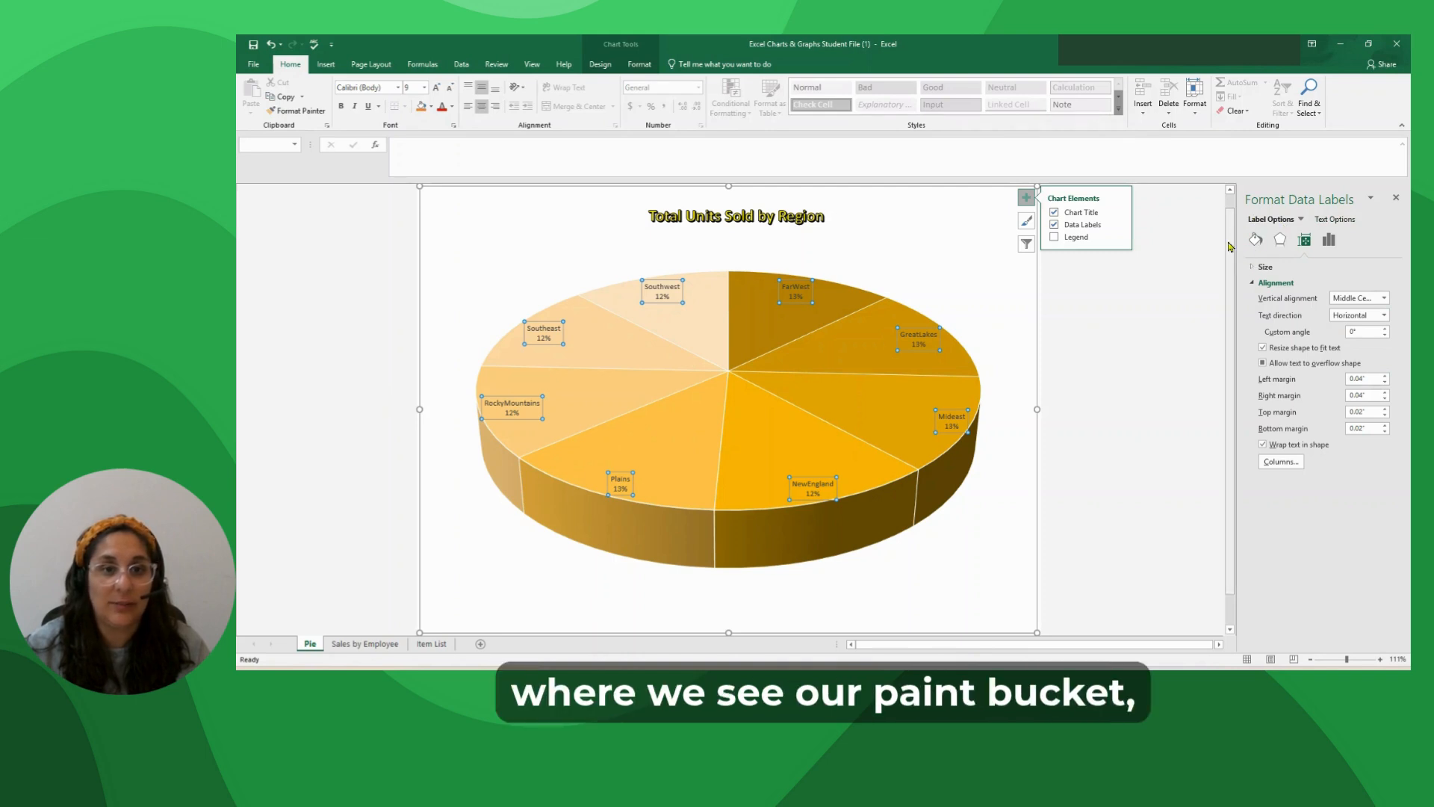
click(1256, 239)
click(1260, 267)
click(1263, 298)
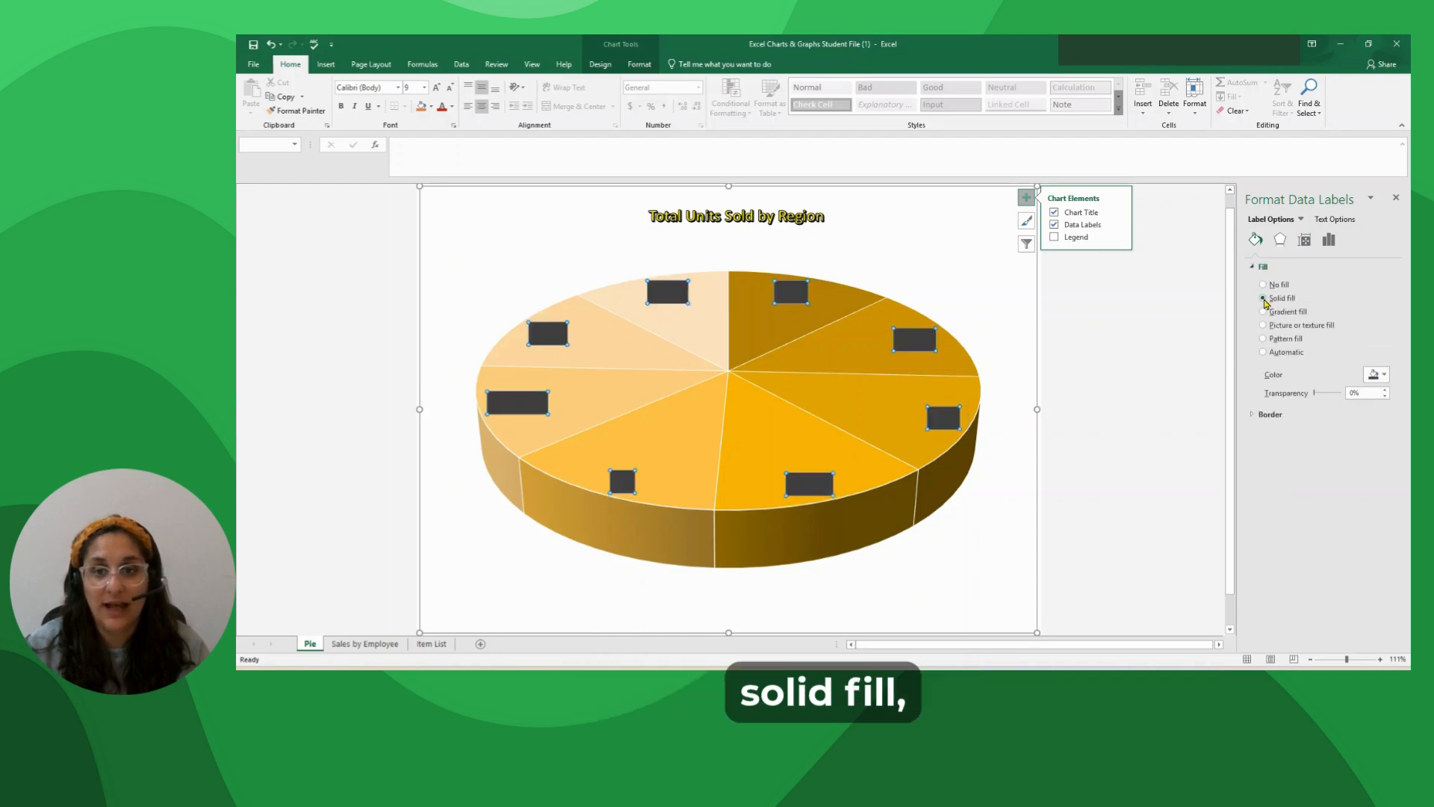
click(1385, 374)
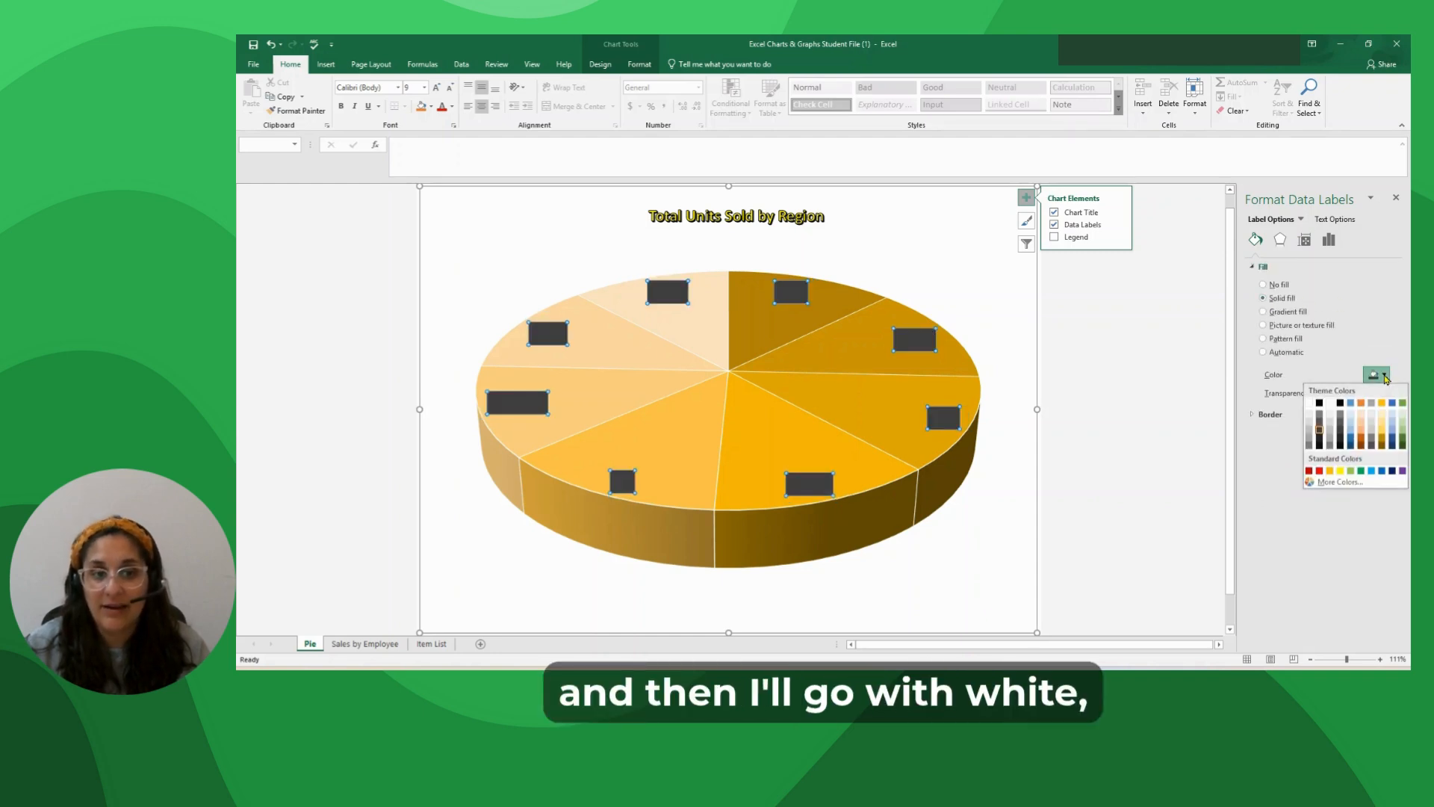
click(1309, 404)
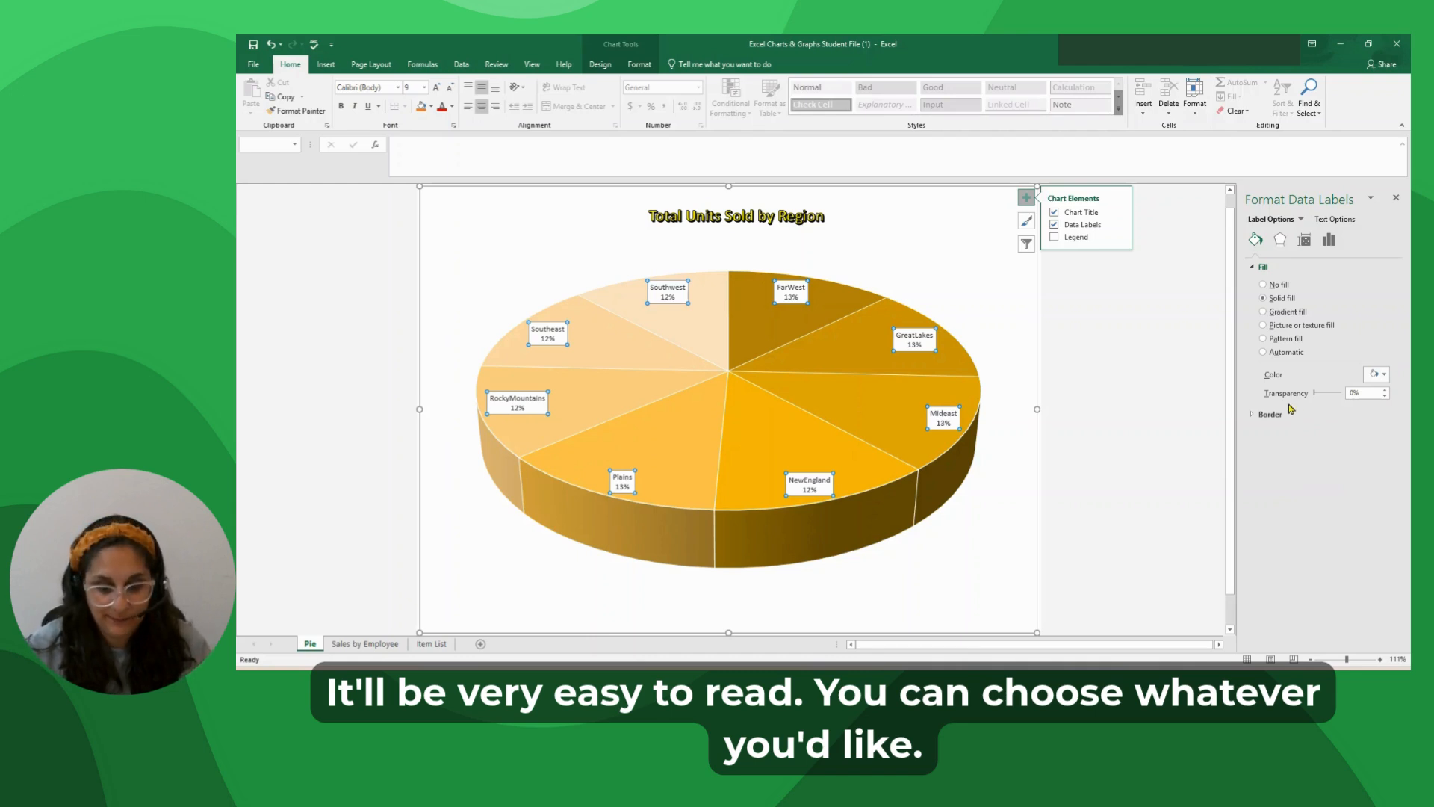
click(1123, 400)
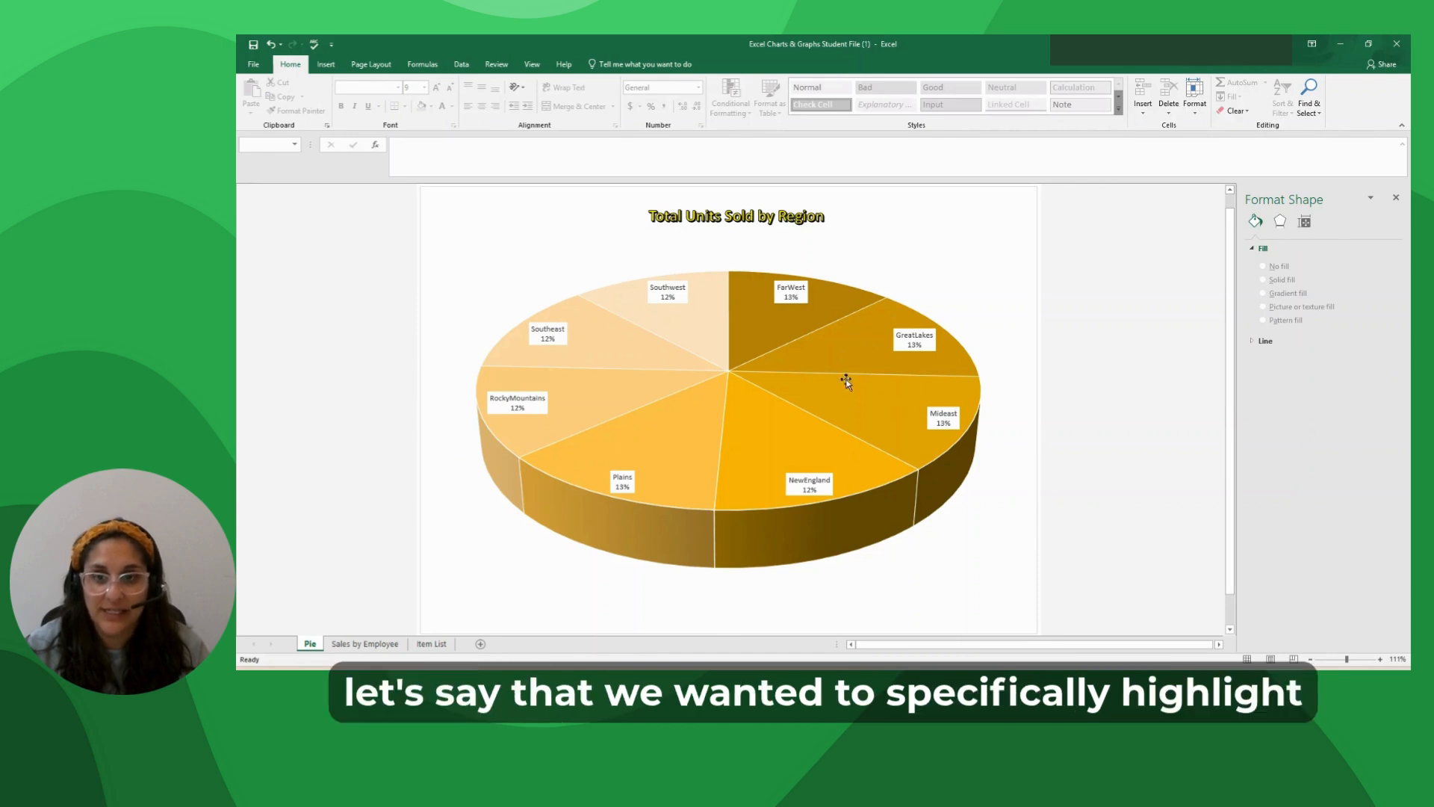
Open the 3-D rotation settings for the pie chart's plot area.
click(935, 274)
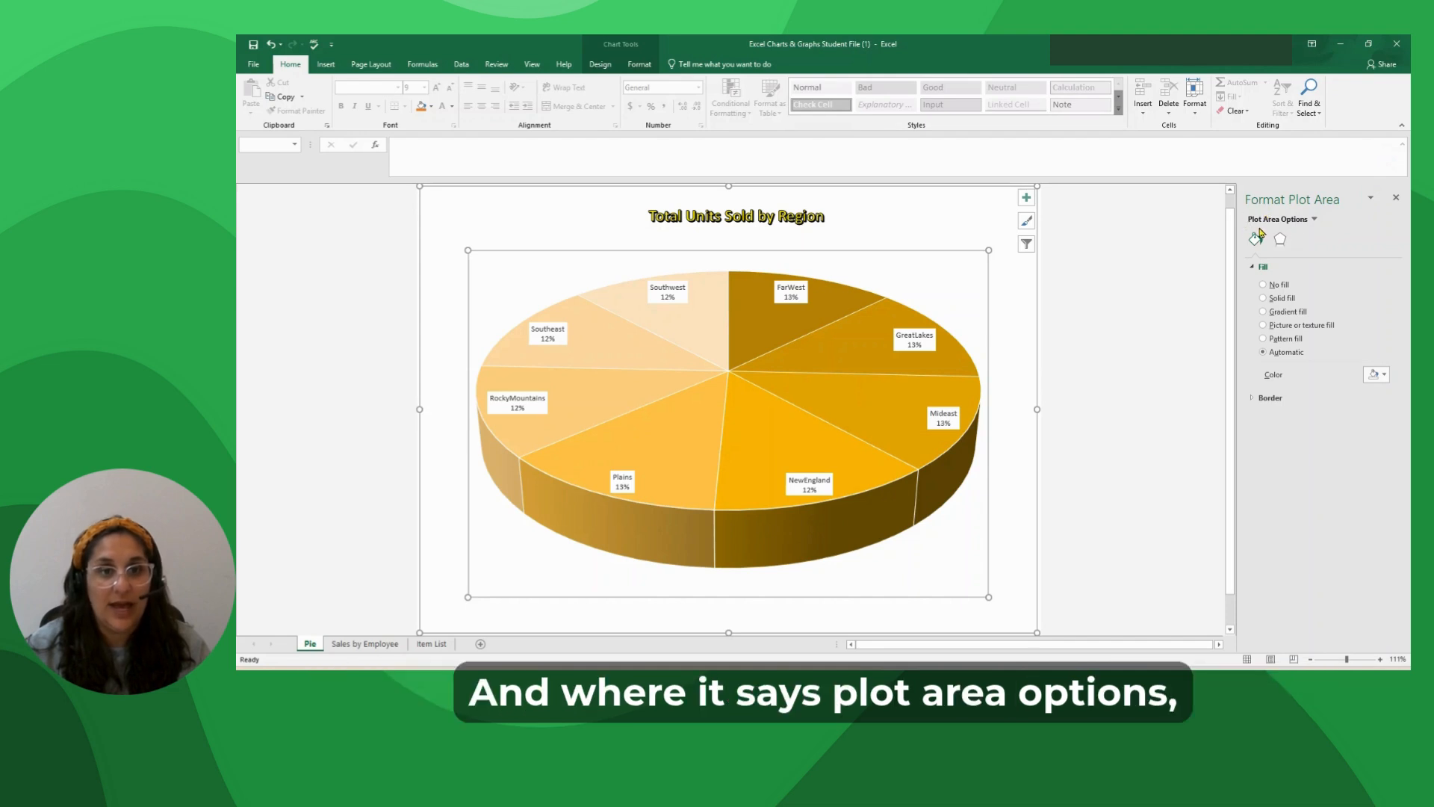
click(1315, 219)
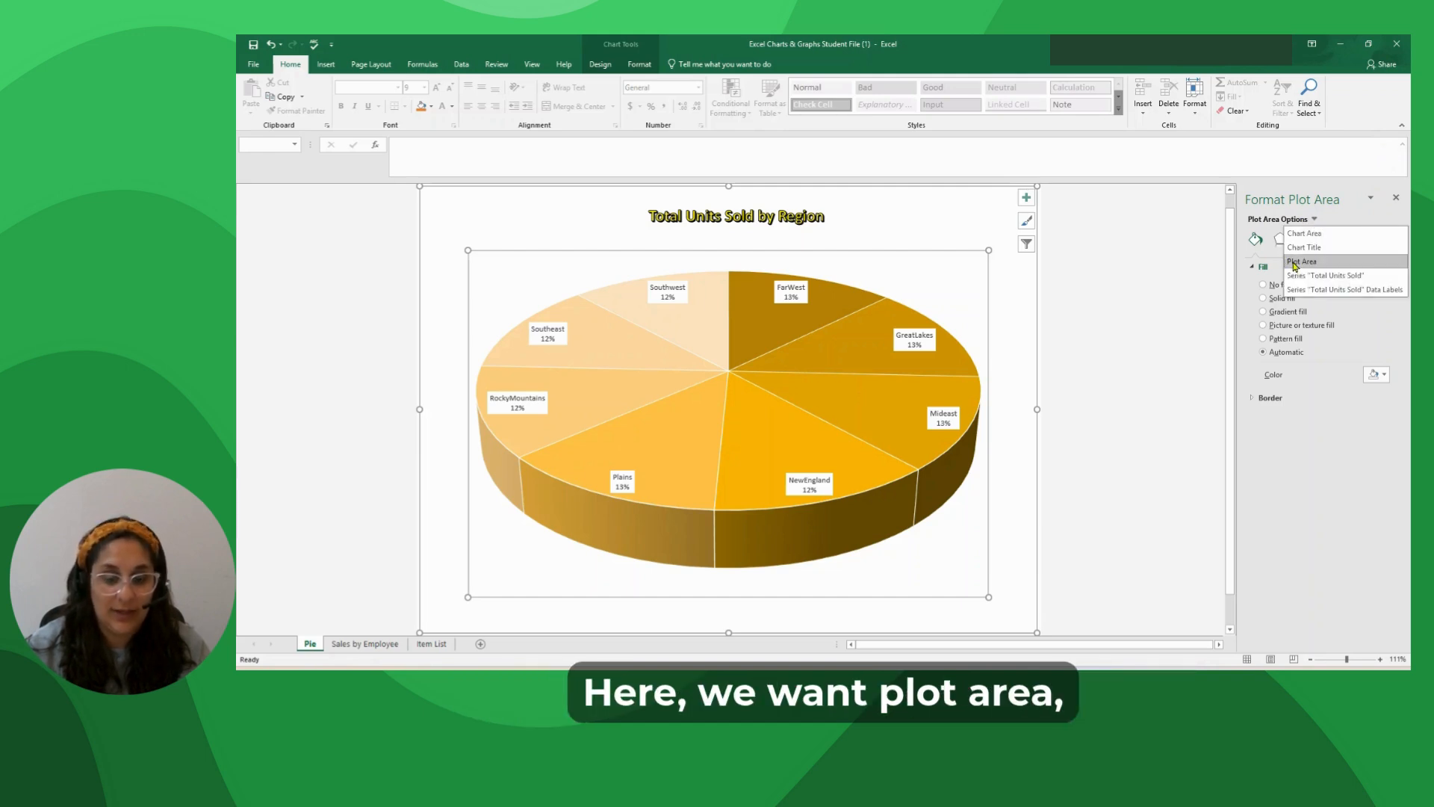
click(1296, 263)
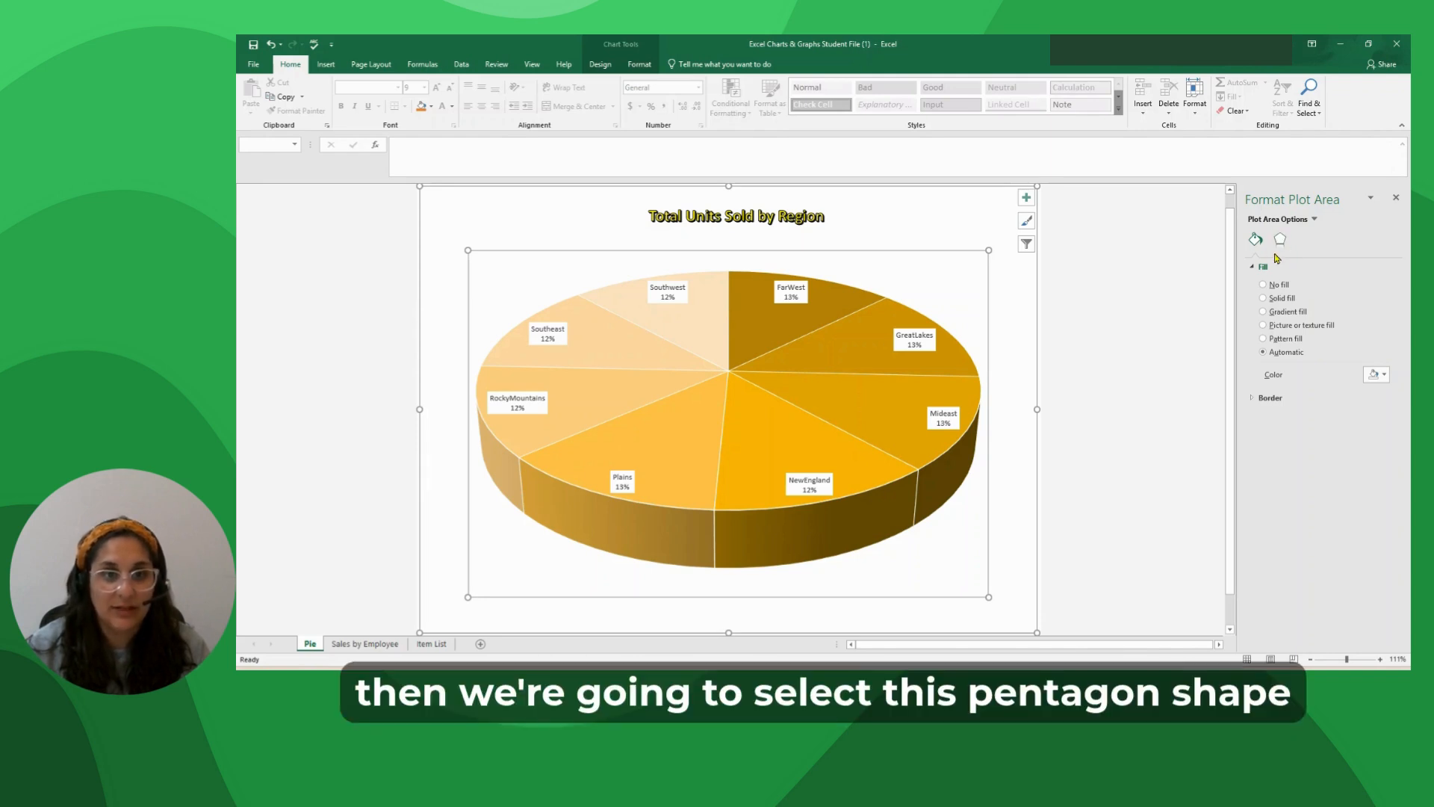
click(1281, 239)
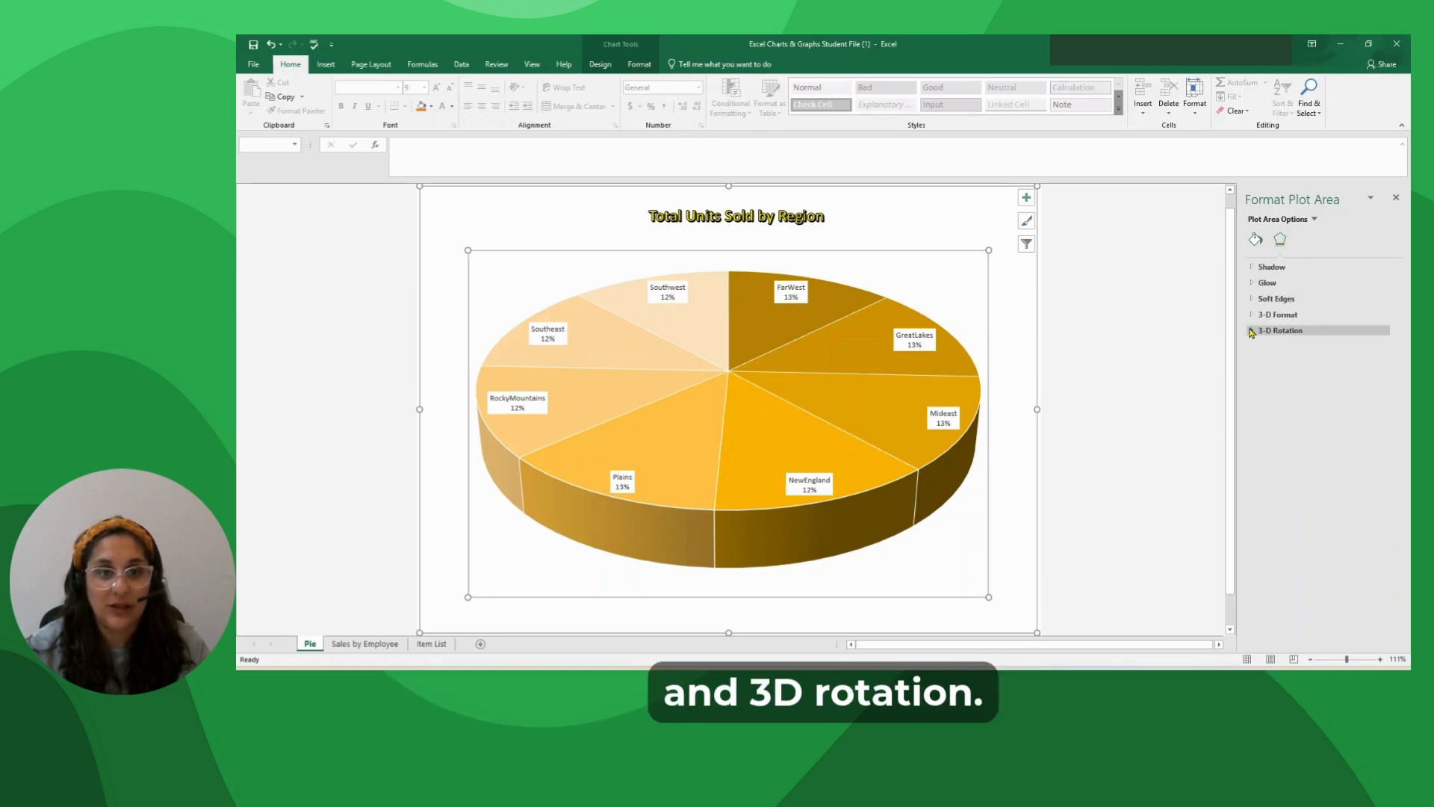
click(1252, 331)
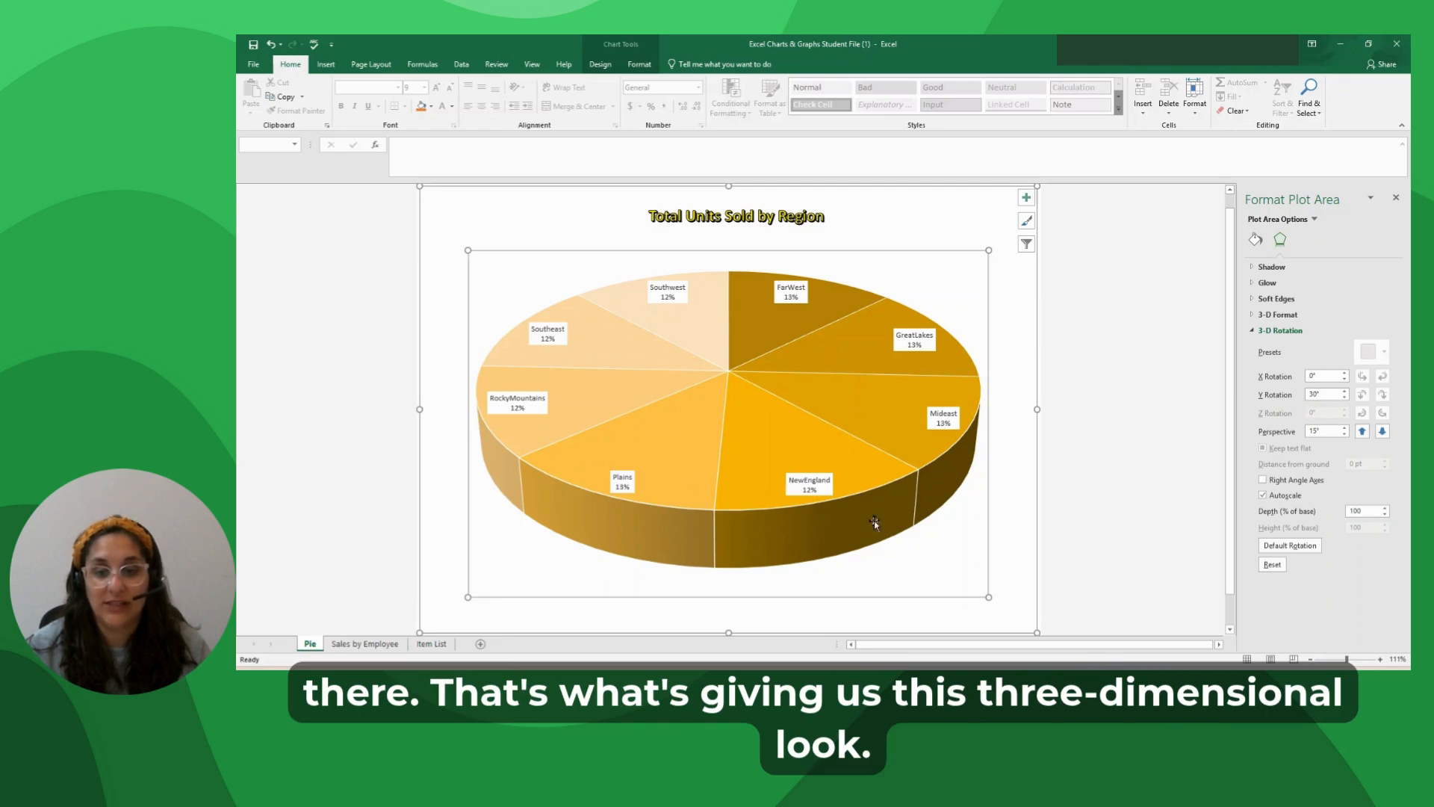
Try tilting the pie to a Y rotation of 20°, and restore it to 30°.
click(1344, 391)
click(1345, 398)
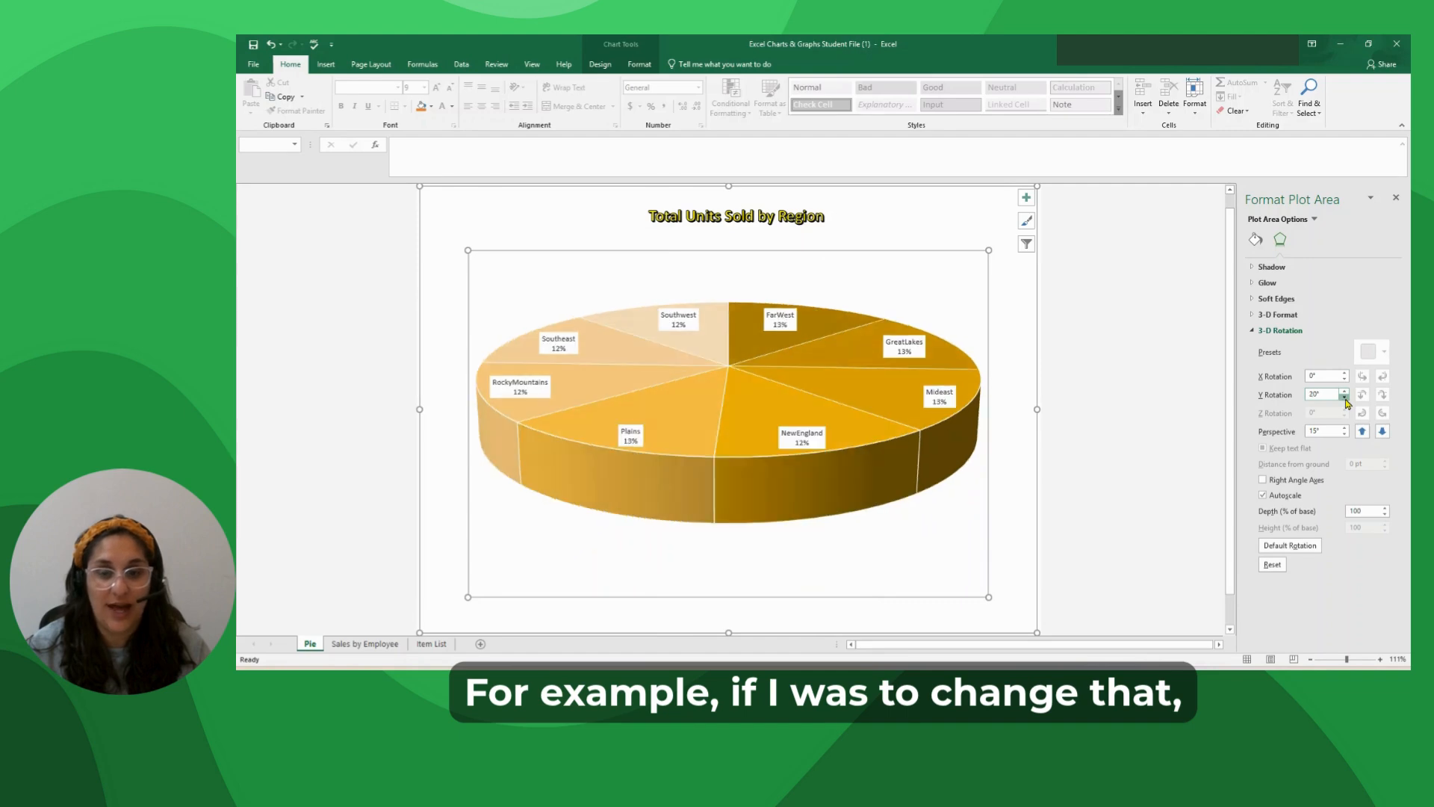
click(1345, 393)
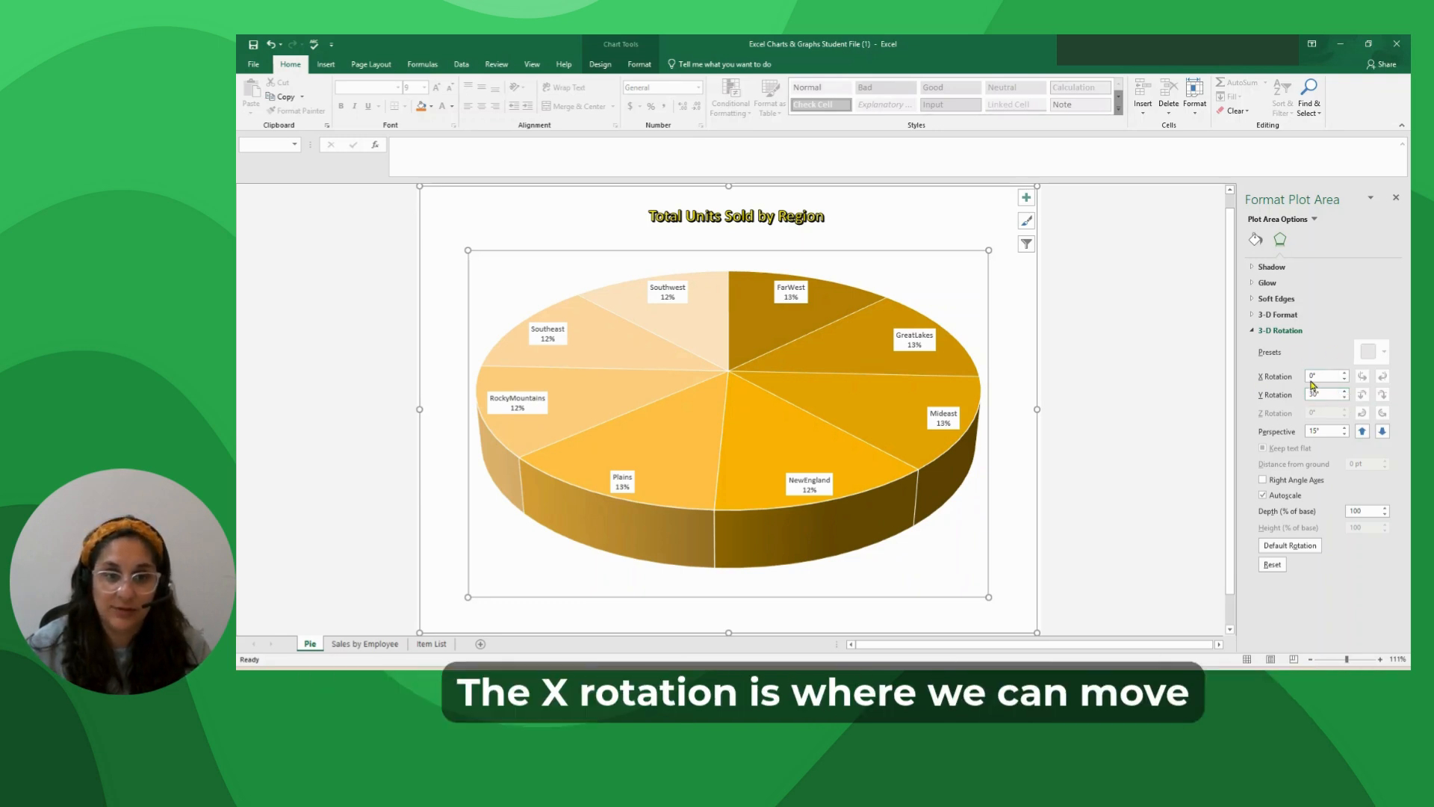
Set the plot area's X rotation to 110° to bring the GreatLakes slice to the front.
click(1320, 376)
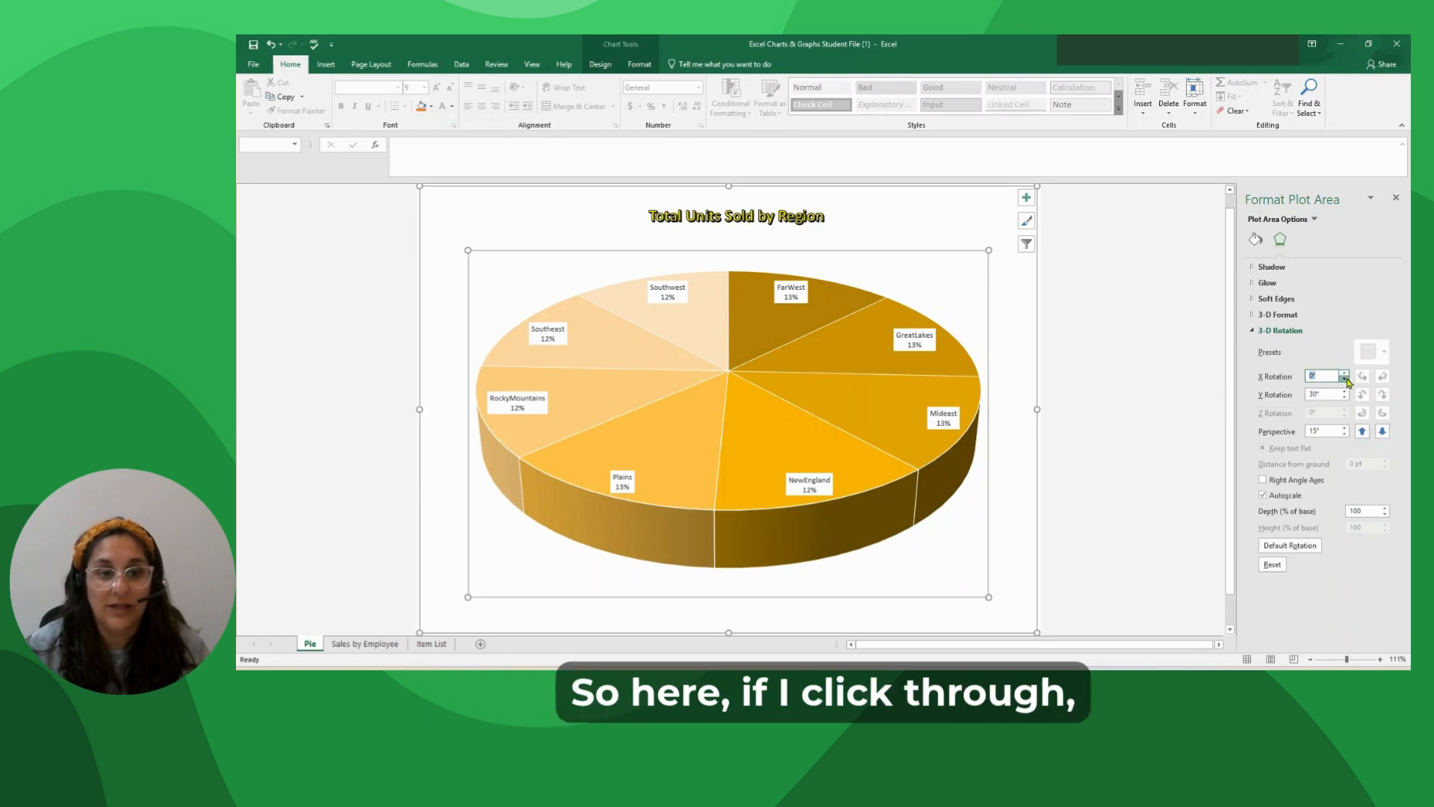
click(1345, 374)
click(1344, 373)
click(1344, 373)
click(1345, 374)
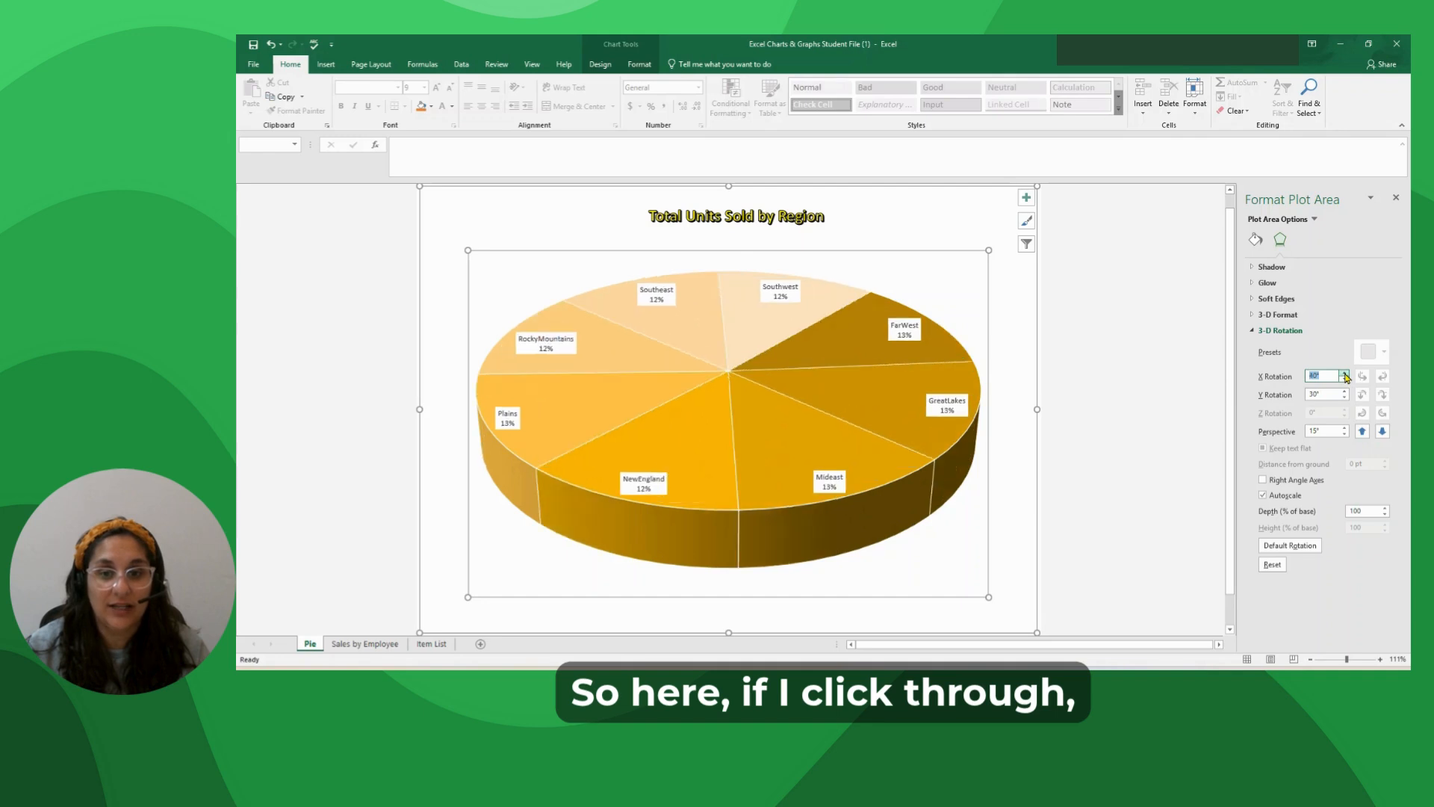
click(1344, 374)
click(1345, 373)
click(1345, 373)
click(1345, 374)
click(1345, 373)
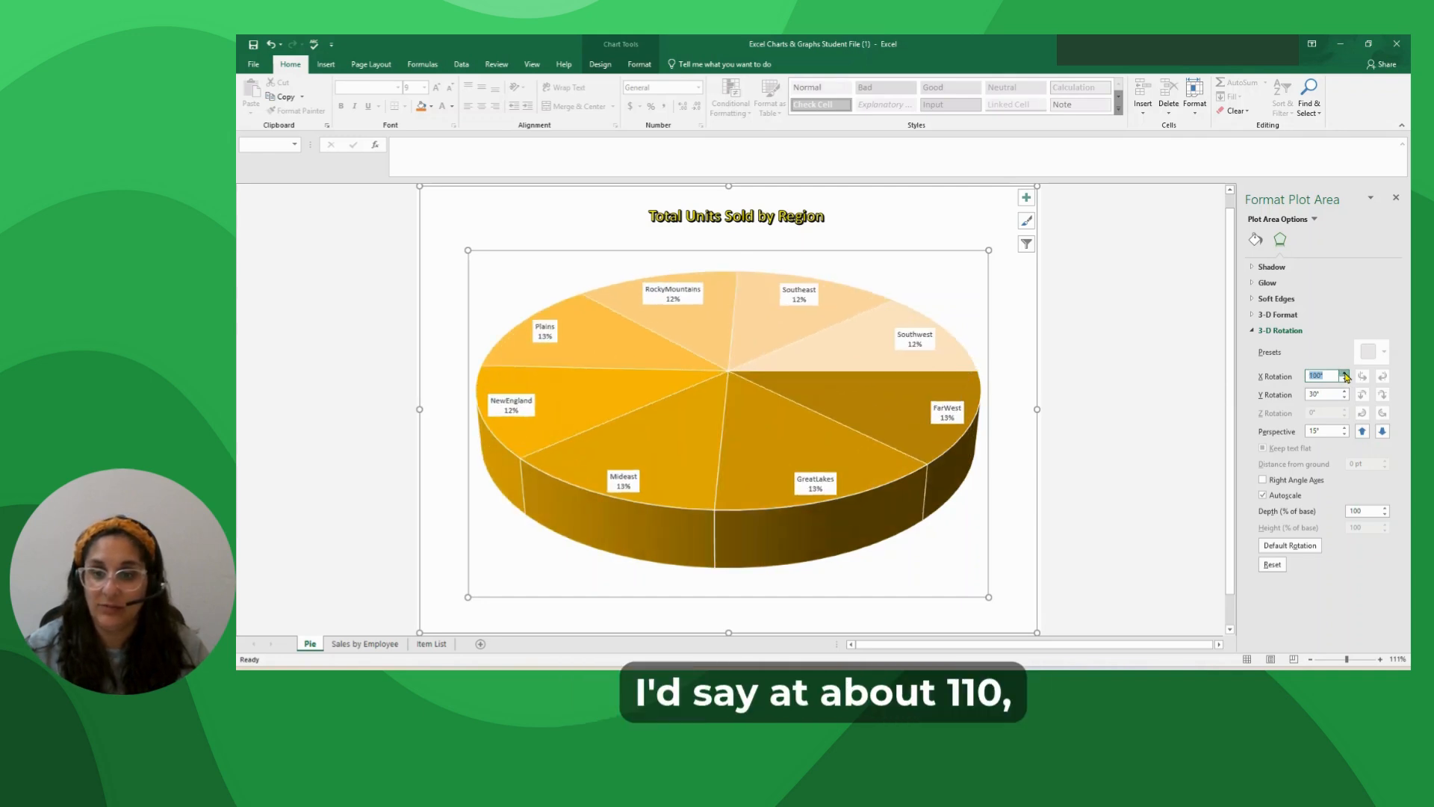
click(1345, 374)
click(1345, 374)
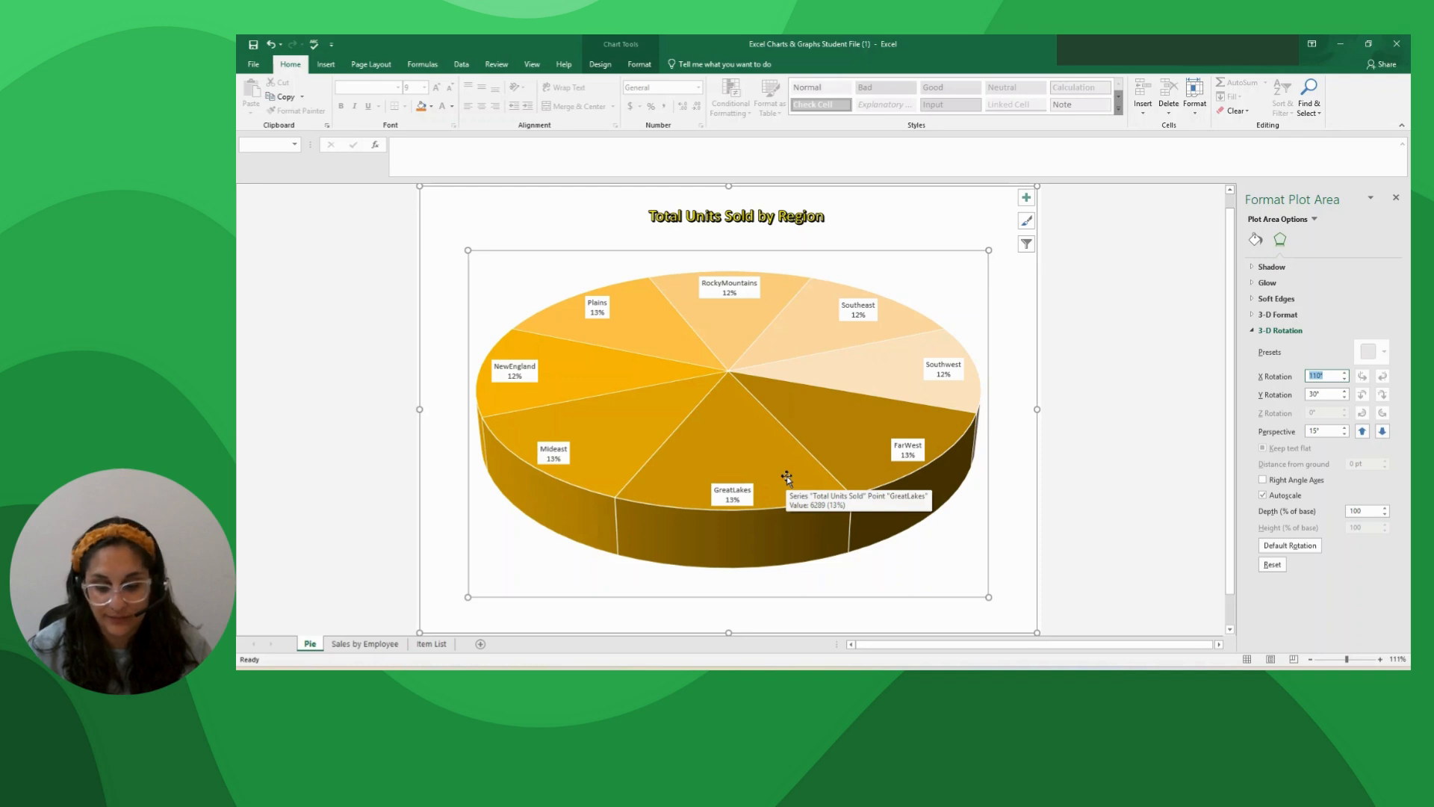
Pull only the GreatLakes slice out of the pie with a point explosion of 10%.
click(723, 410)
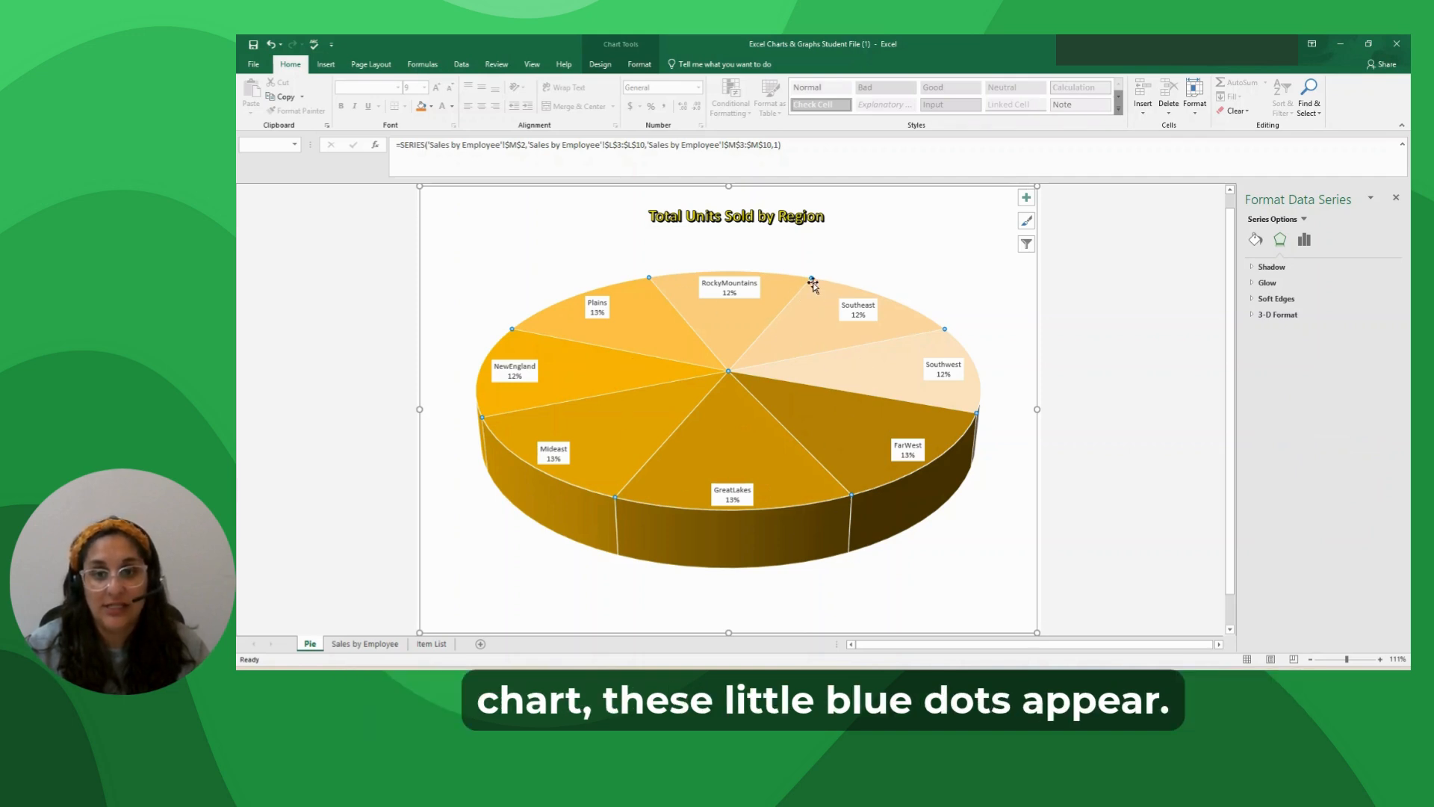
mouse_move(861, 489)
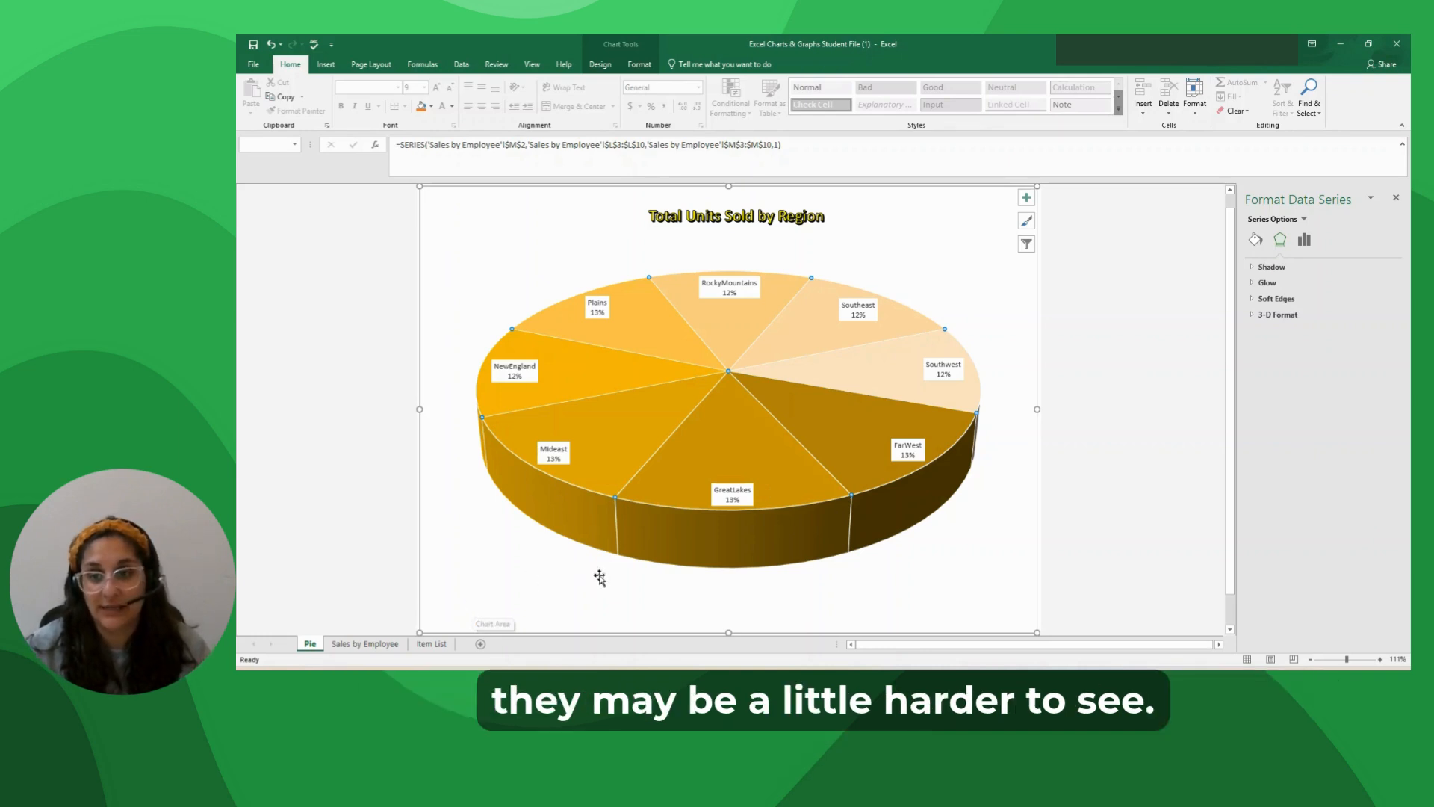
click(727, 431)
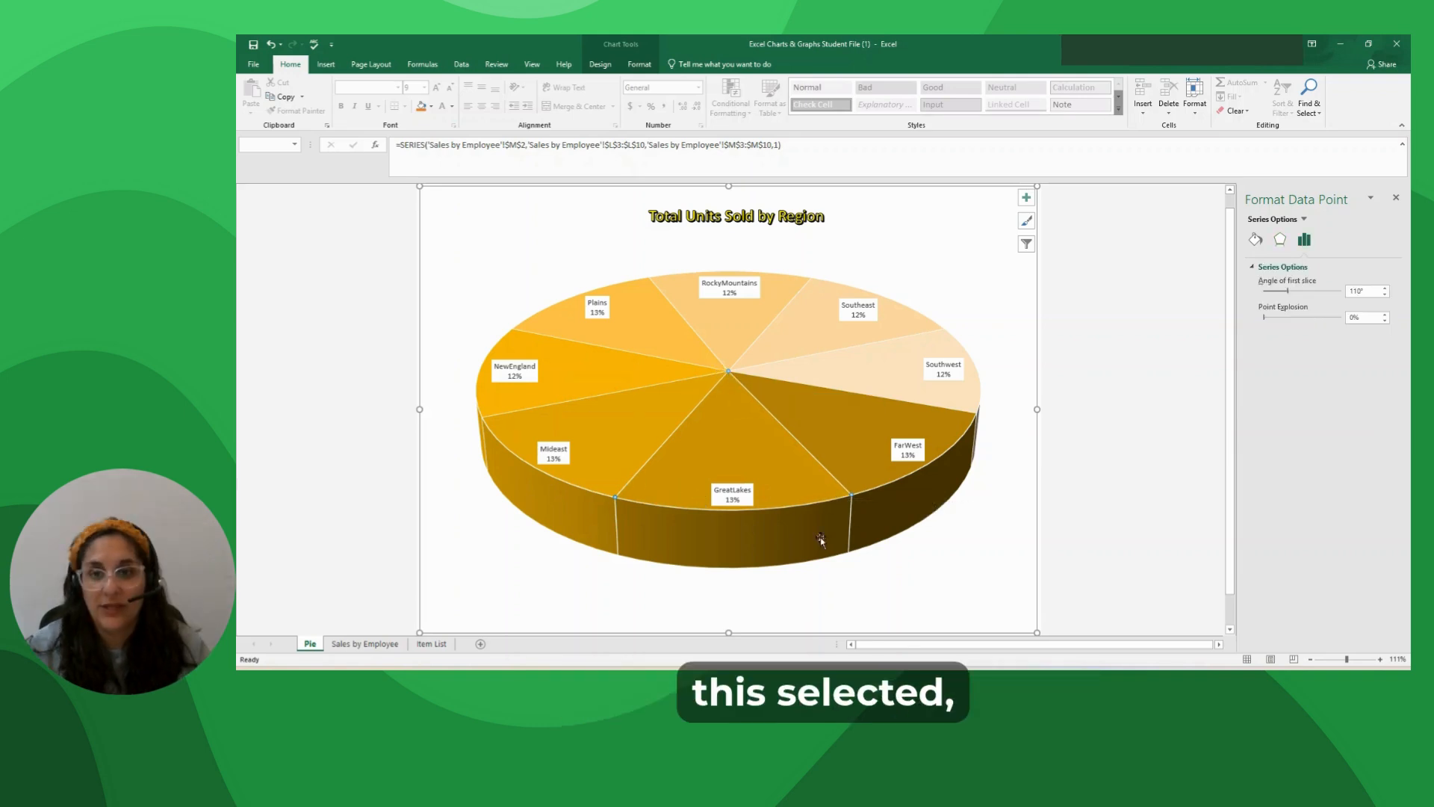
click(1305, 239)
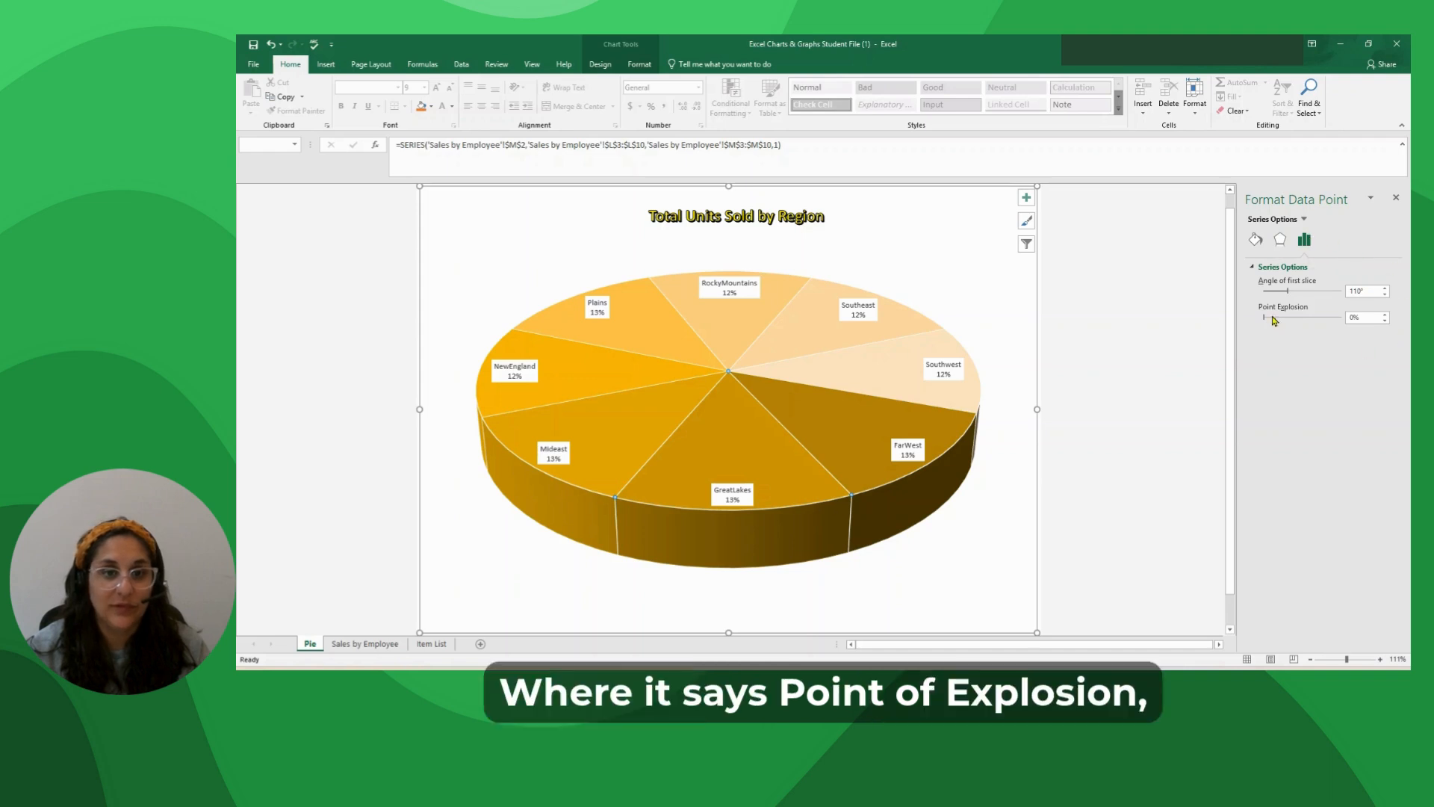
click(1385, 314)
click(1385, 315)
click(1385, 314)
click(1385, 314)
click(1385, 315)
click(1385, 314)
click(1385, 314)
click(1385, 314)
click(1385, 315)
click(1385, 315)
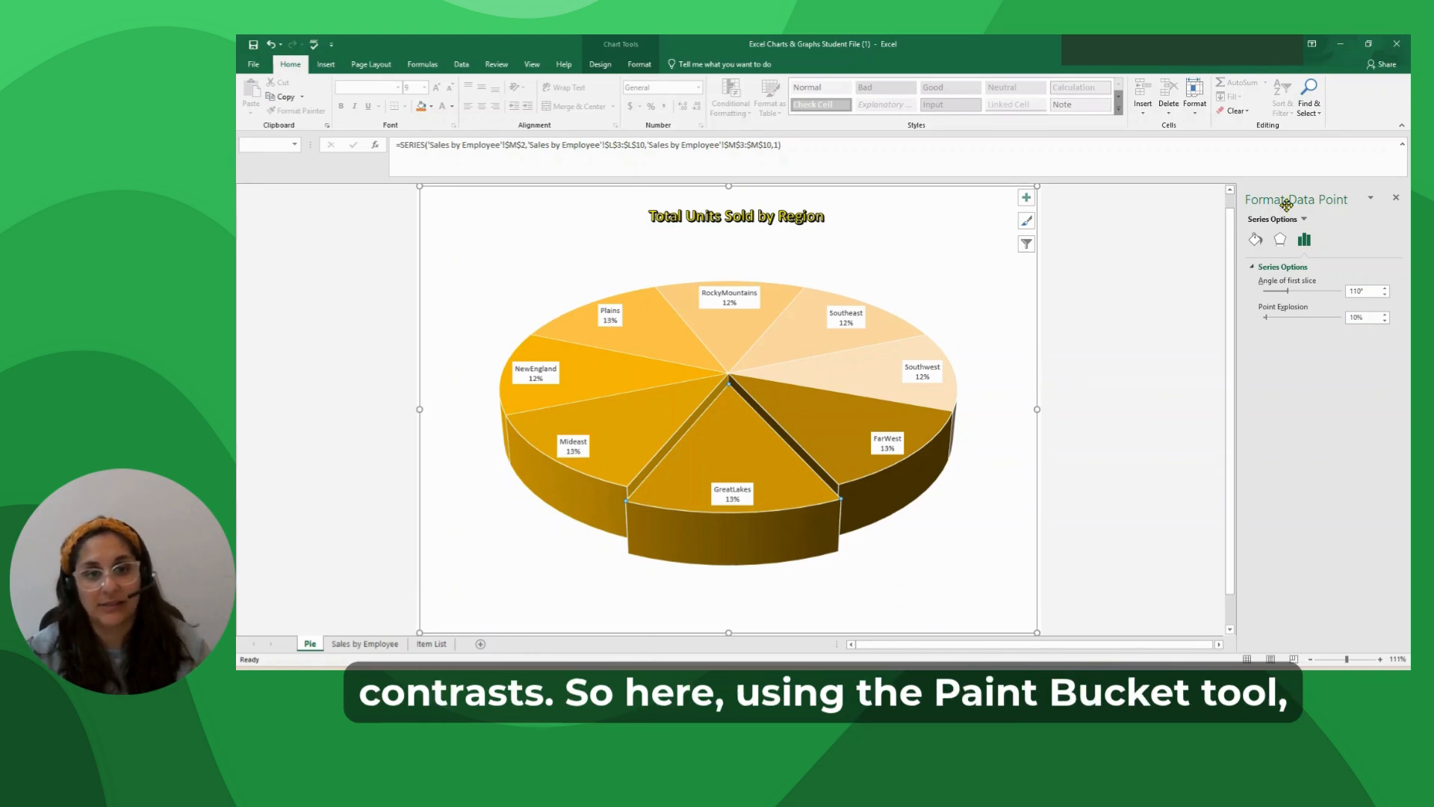
Fill the exploded GreatLakes slice with the standard light blue color.
click(1256, 239)
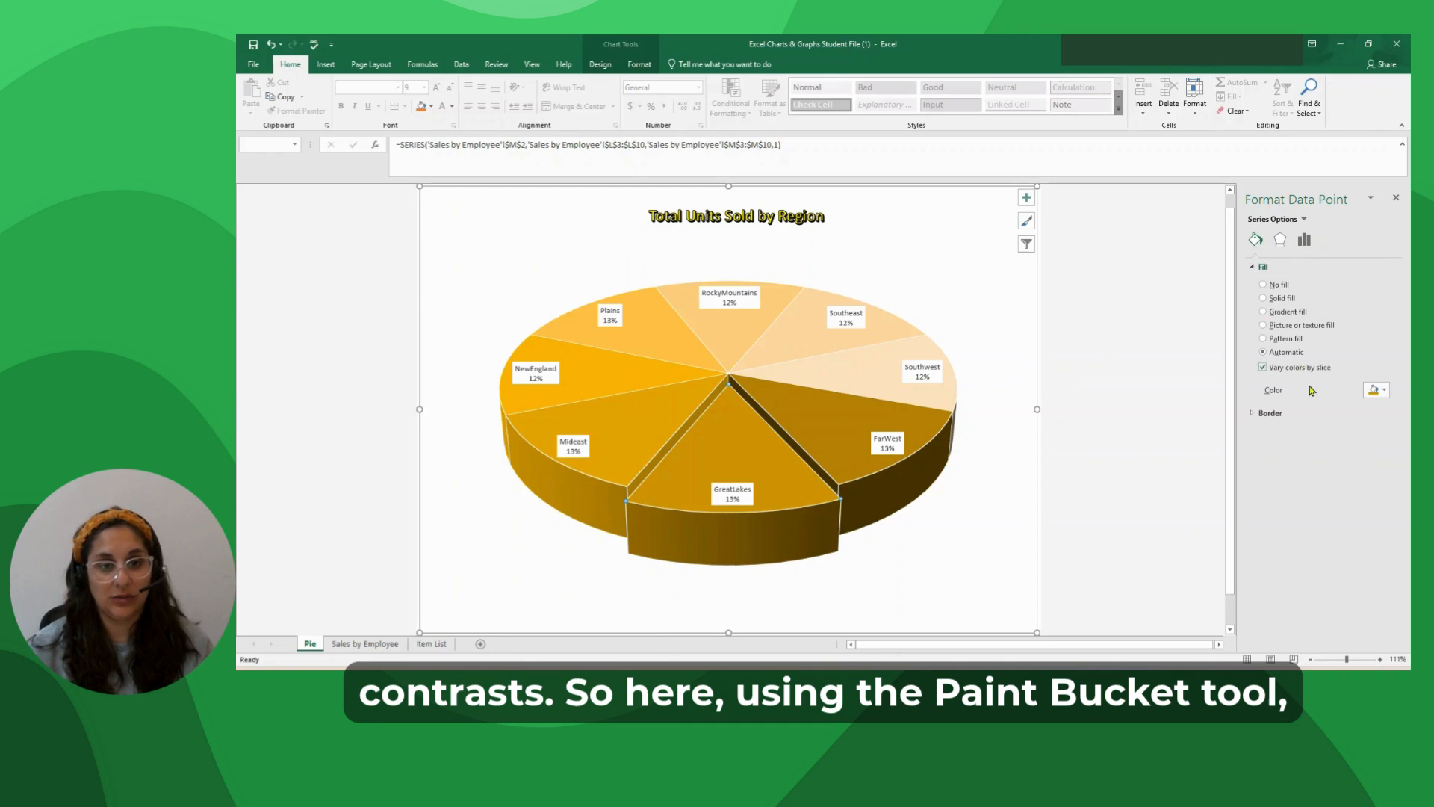
click(1384, 391)
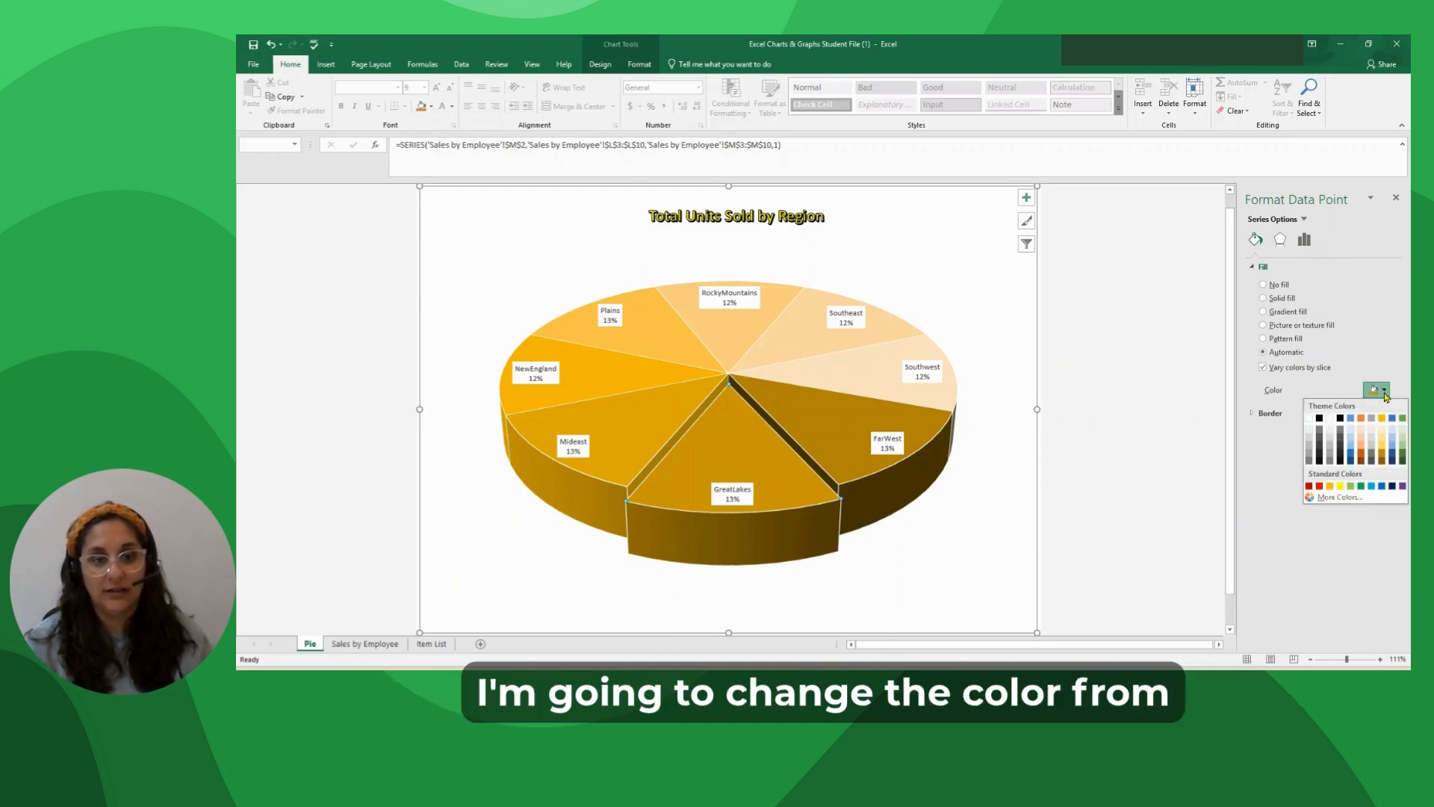
click(1372, 486)
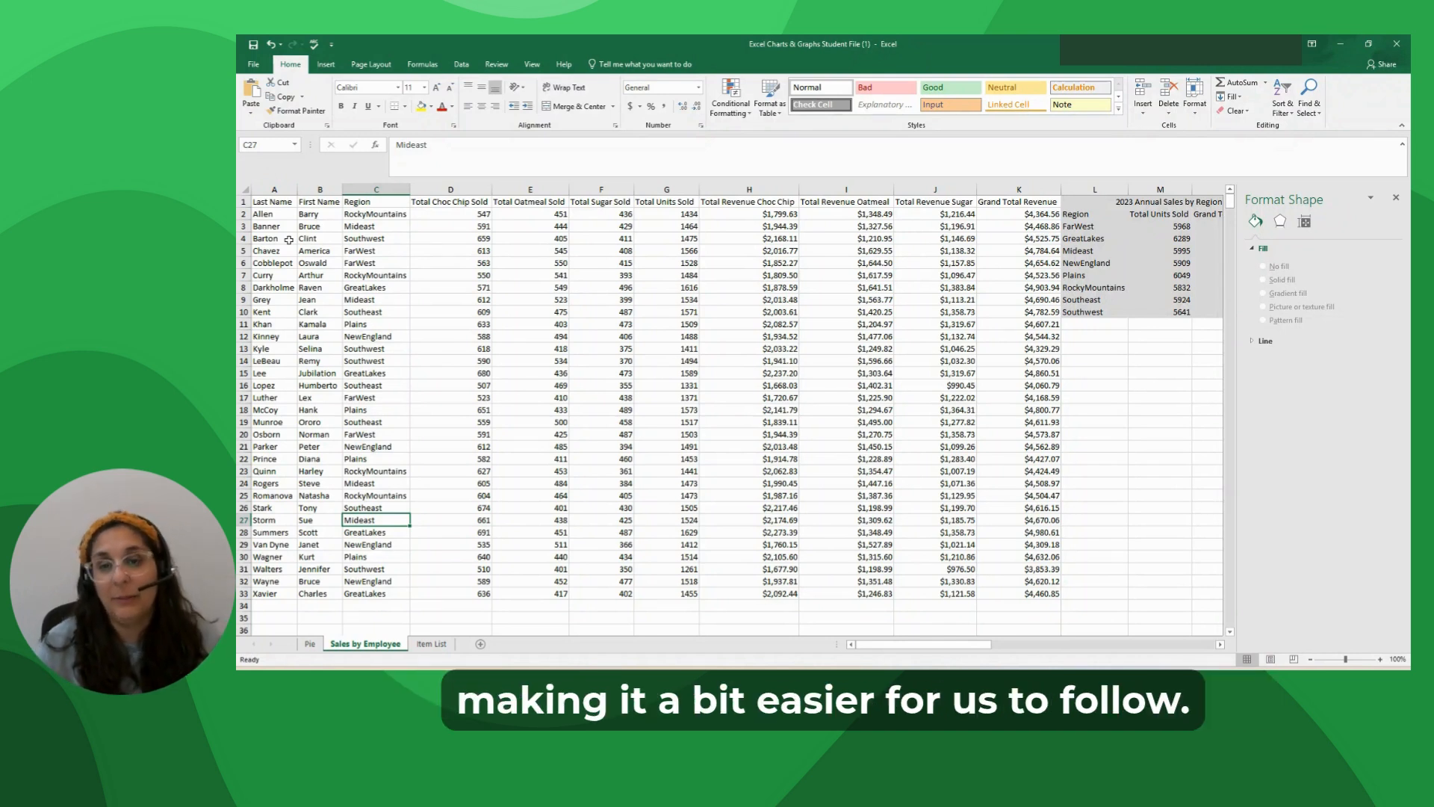
Insert a new column before Last Name on the Sales by Employee sheet and give it the header Employee.
click(263, 189)
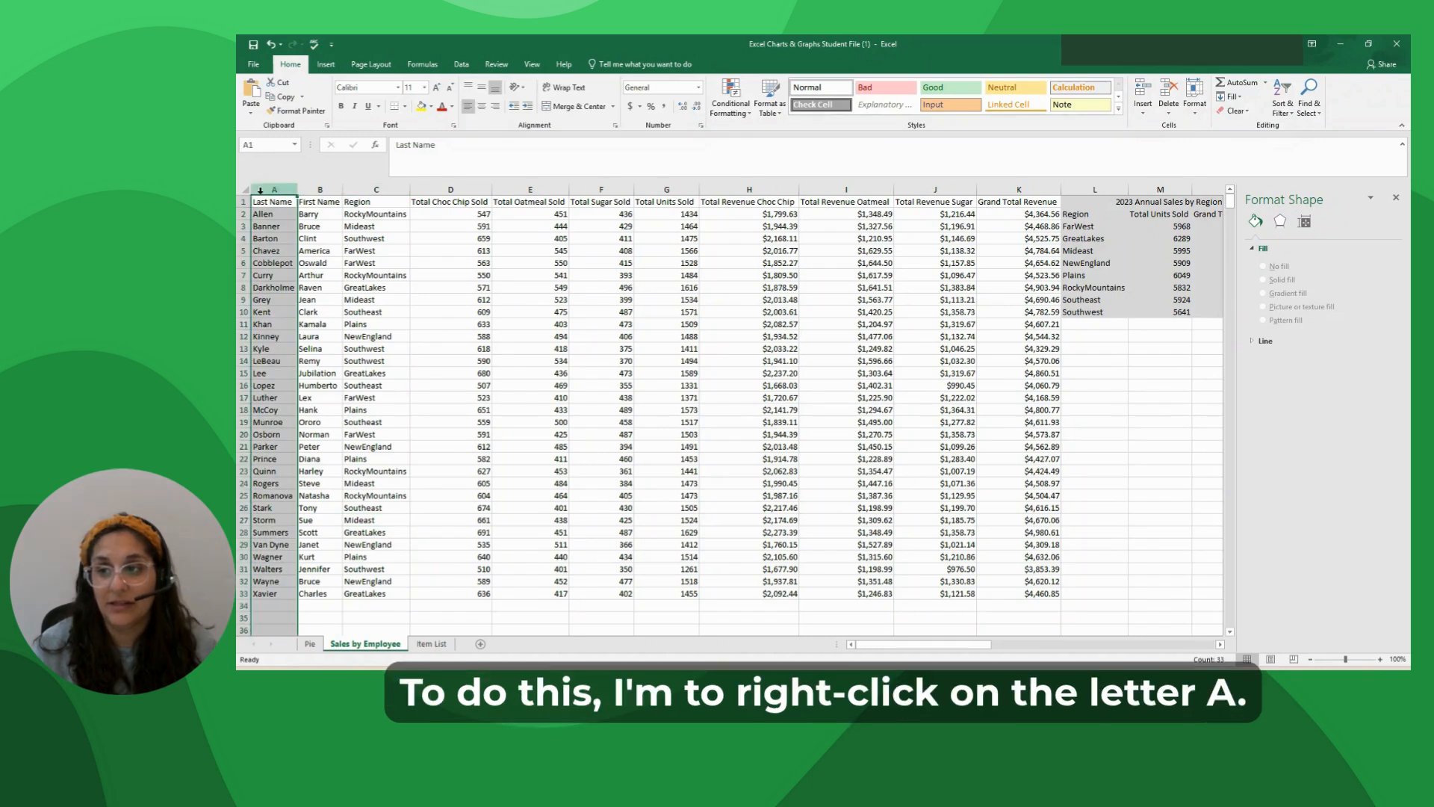
right_click(266, 192)
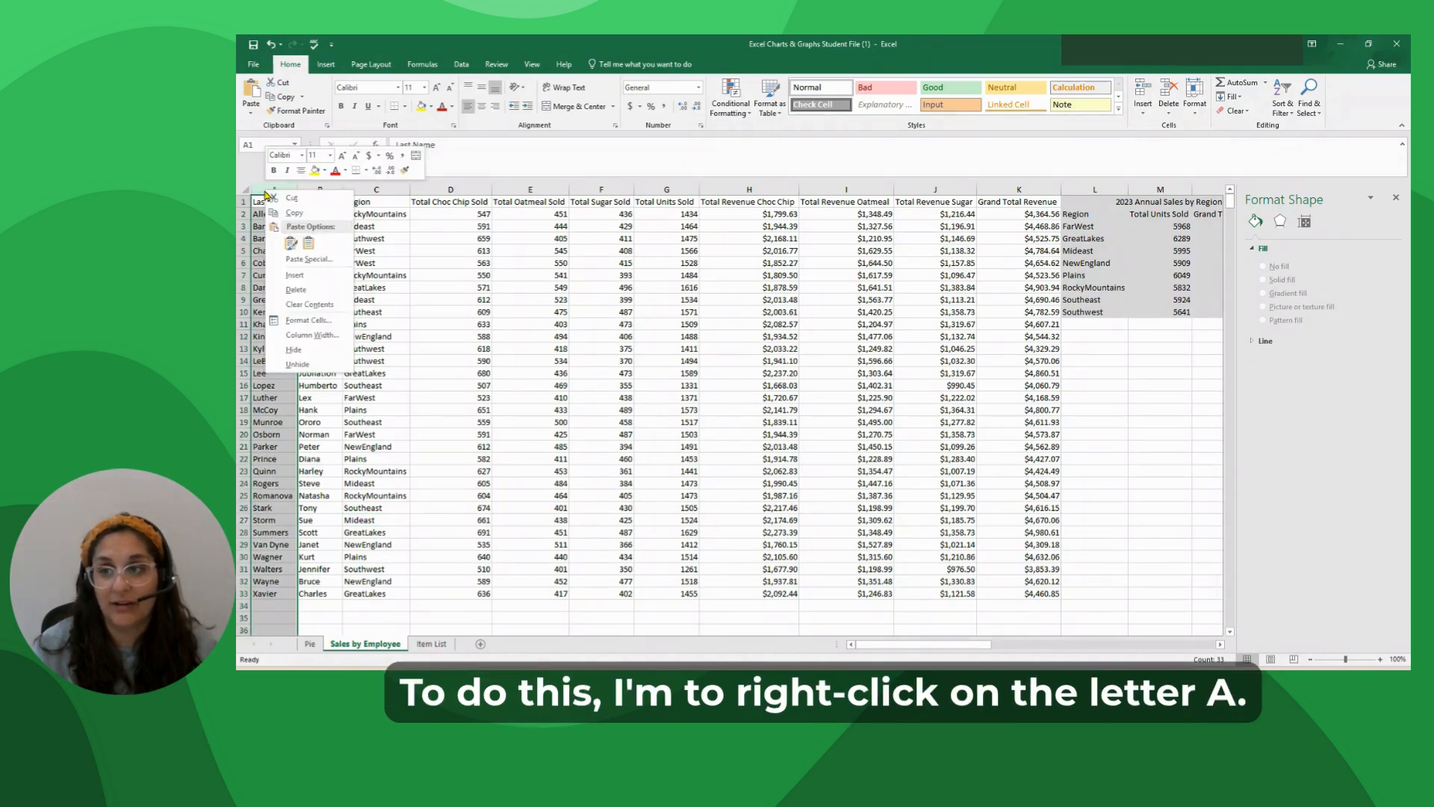
click(294, 275)
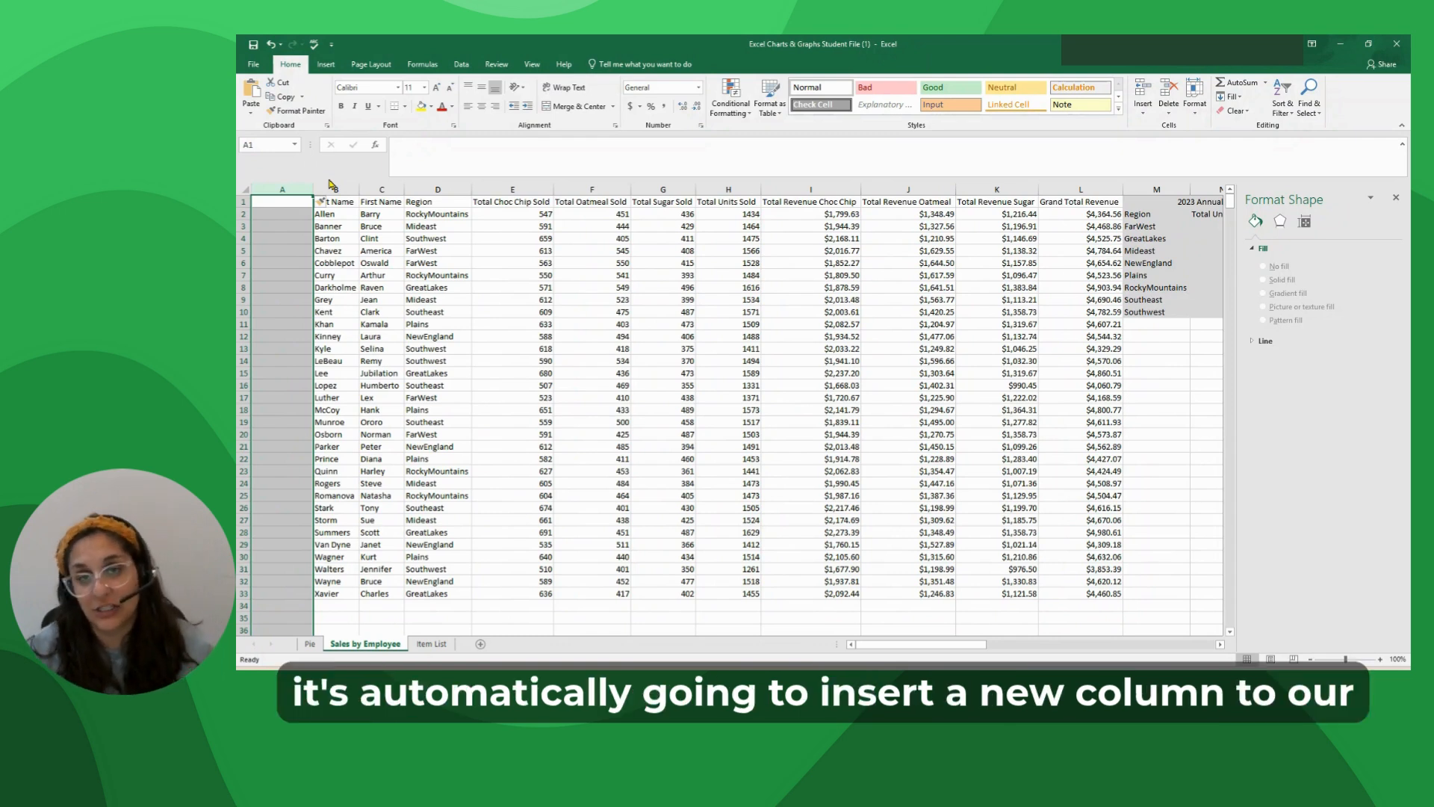
click(277, 205)
text(Emp)
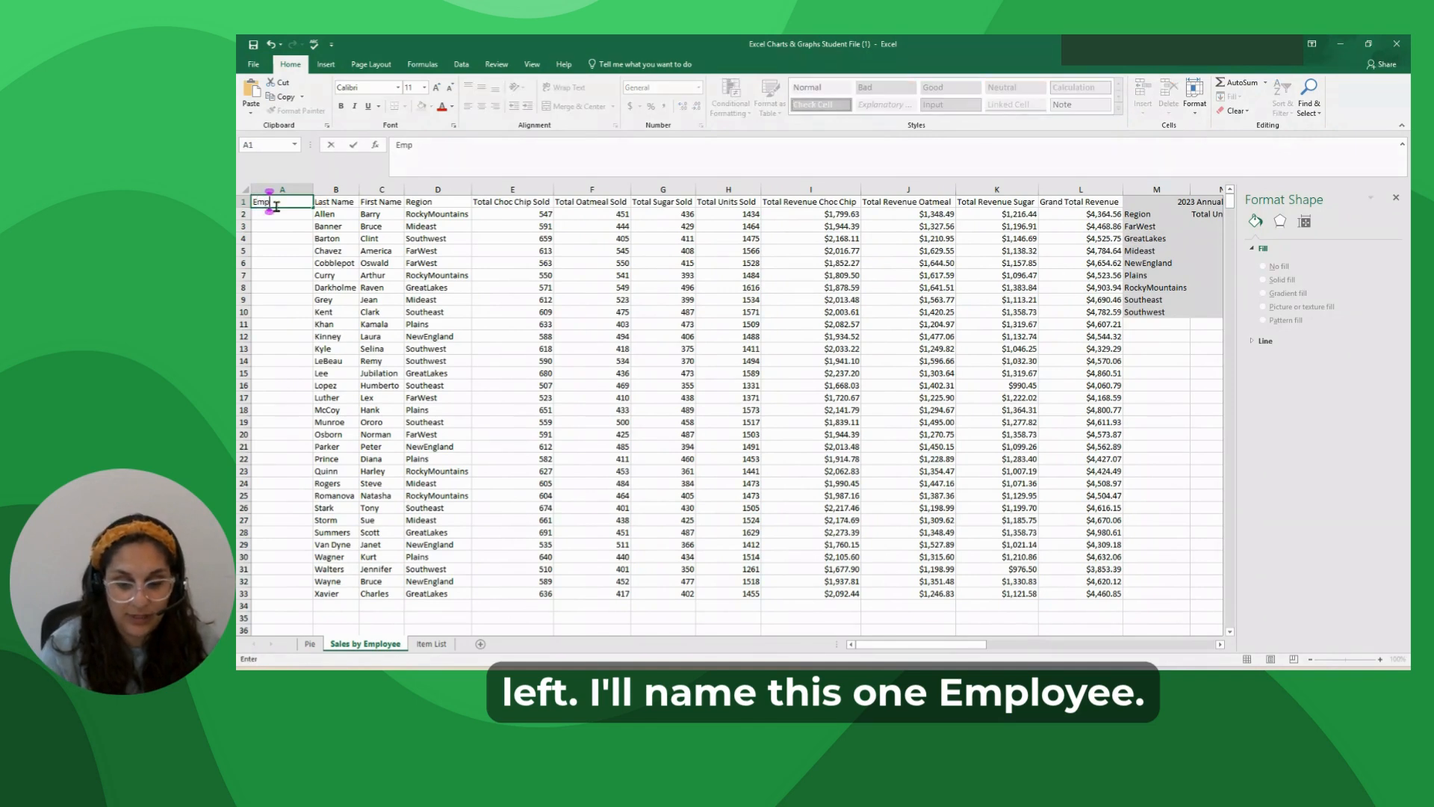
text(loyee)
key(Return)
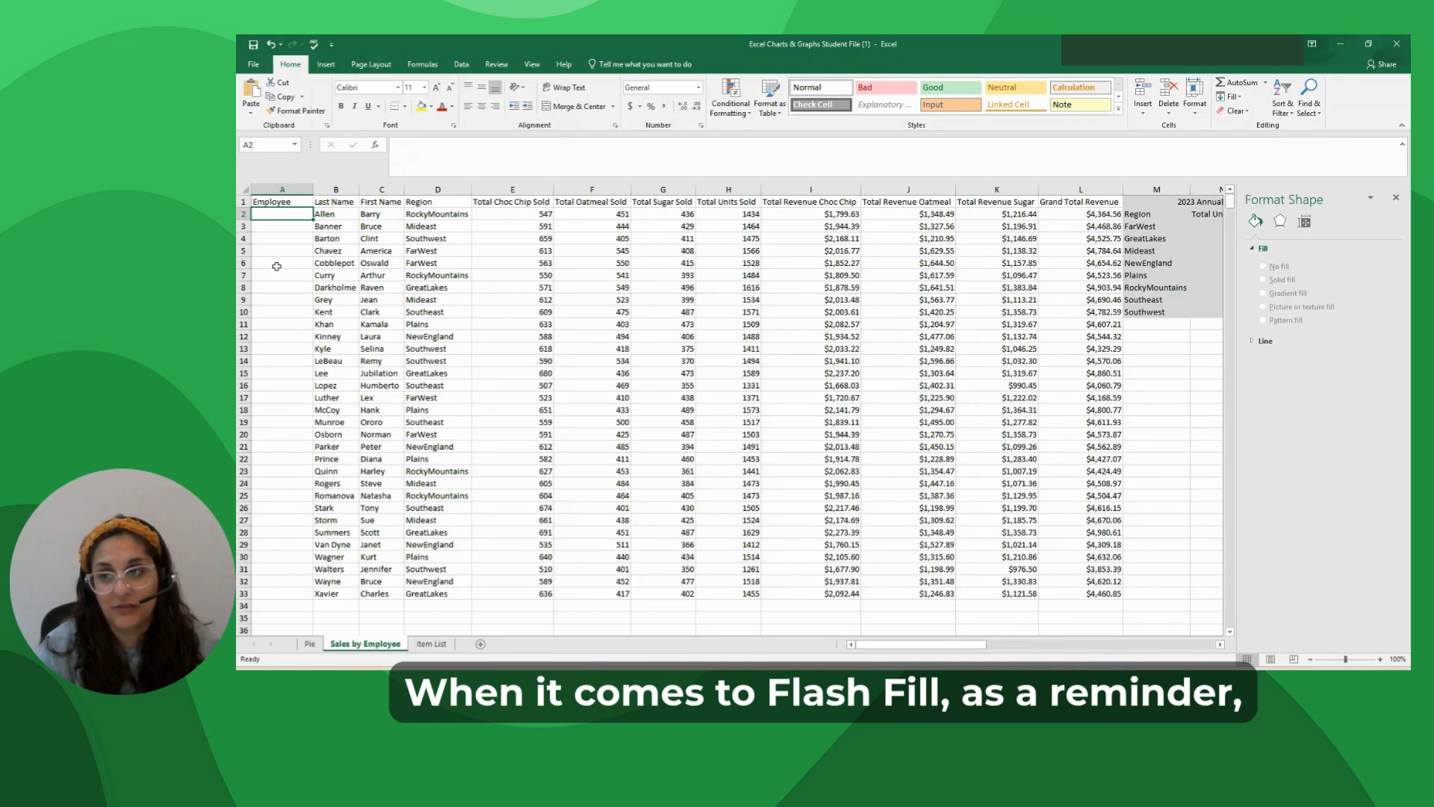
Fill the Employee column with full names, first name before last name, by entering the first two and accepting the Flash Fill suggestion.
text(Barr)
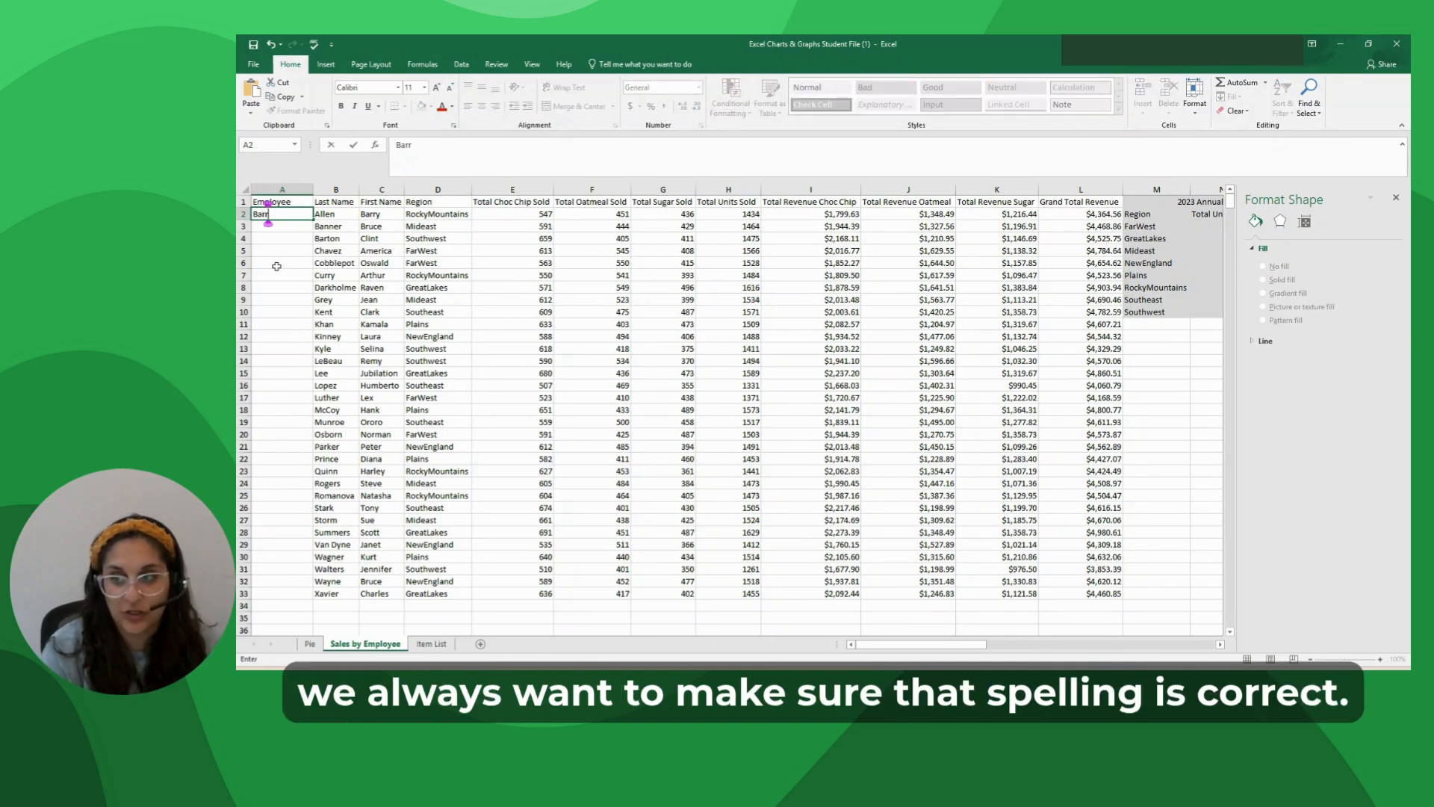
text(y Allen)
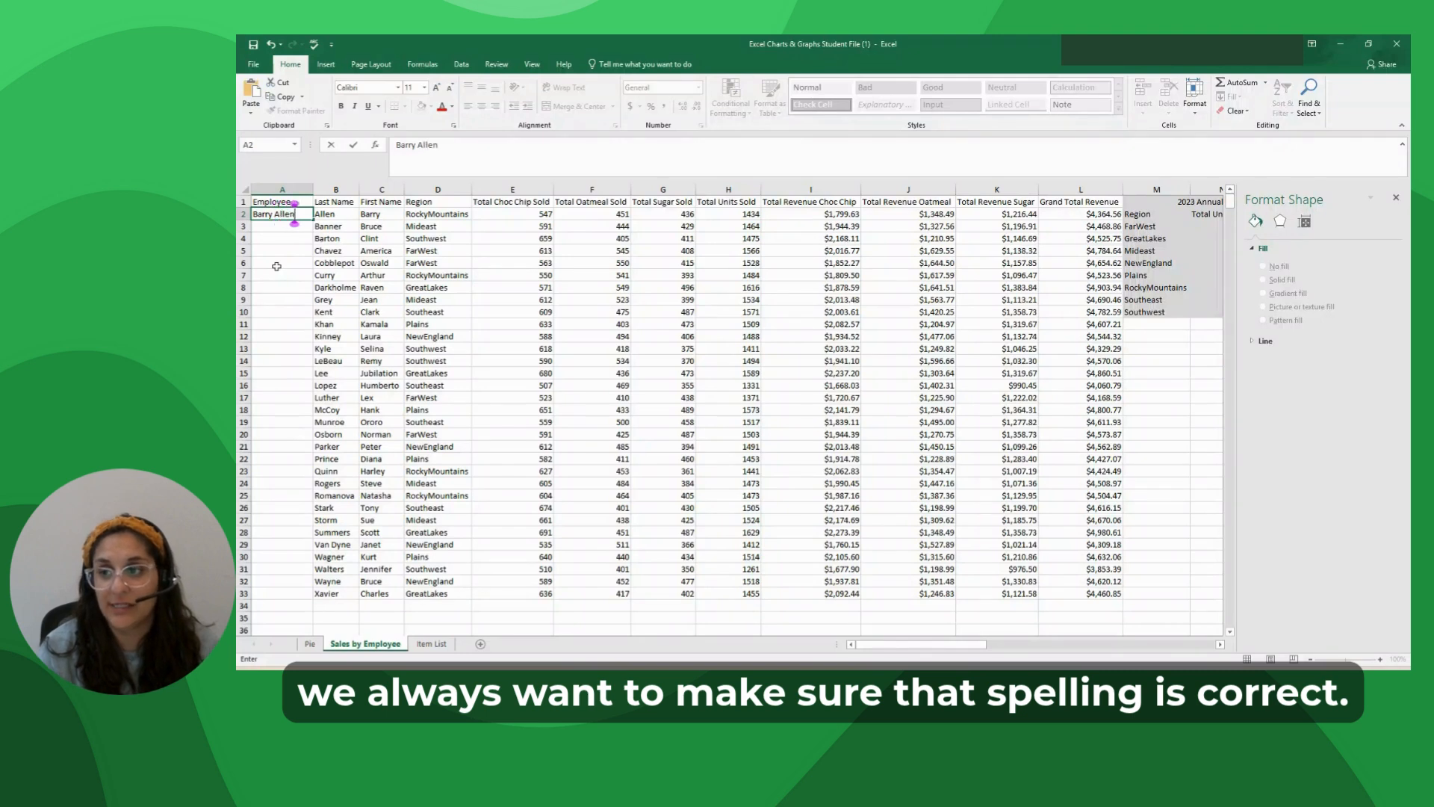
key(Return)
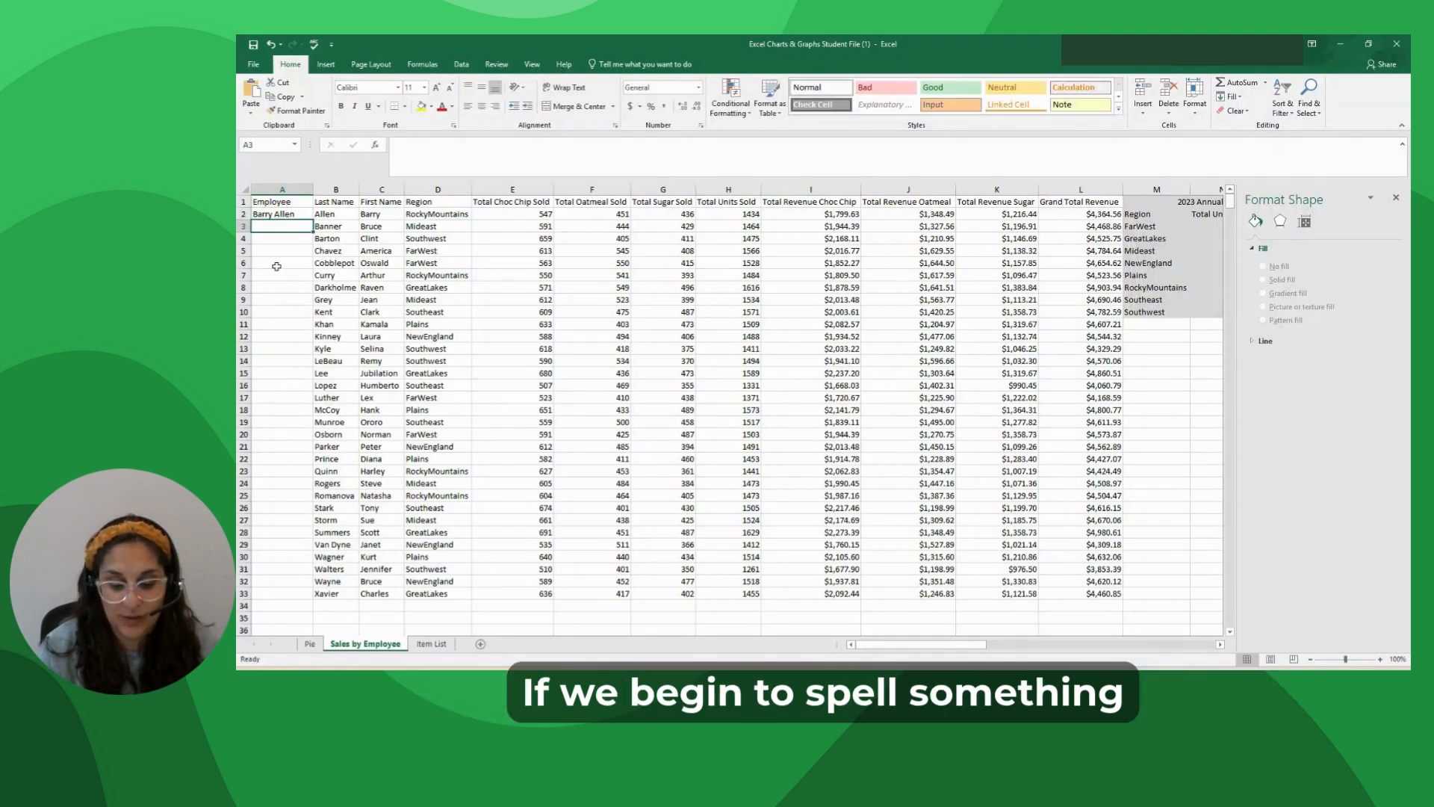
text(Bruce Banner)
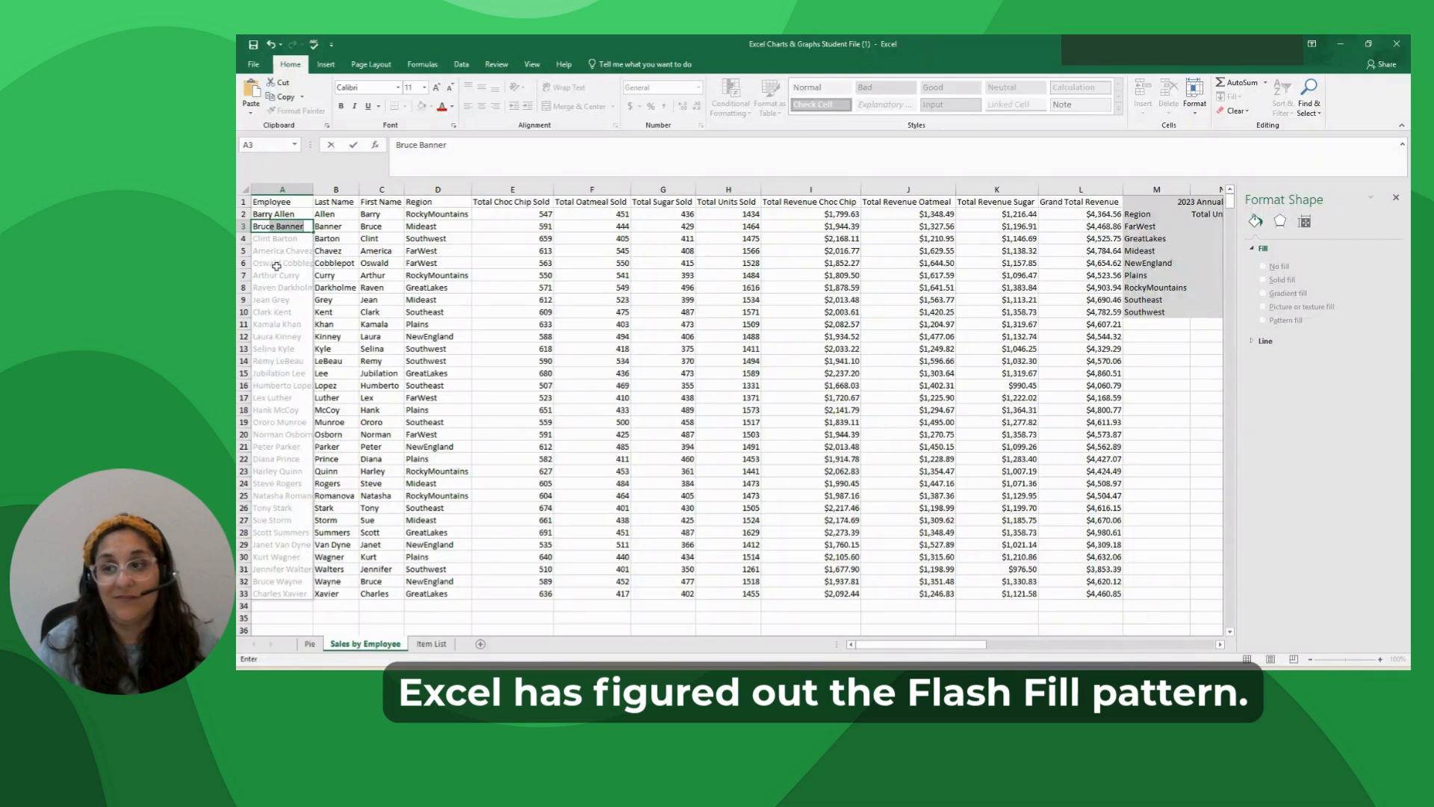
key(Return)
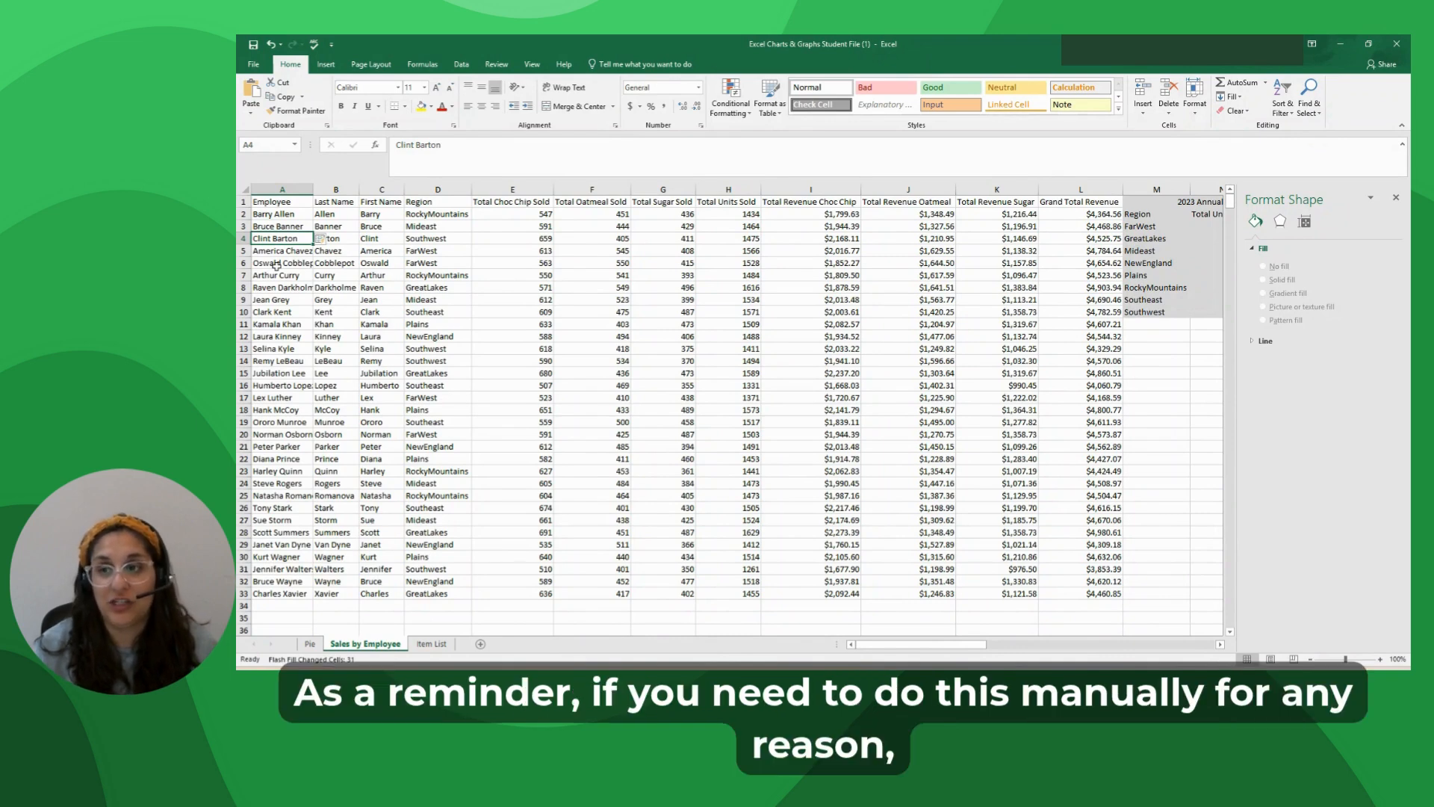
click(1233, 98)
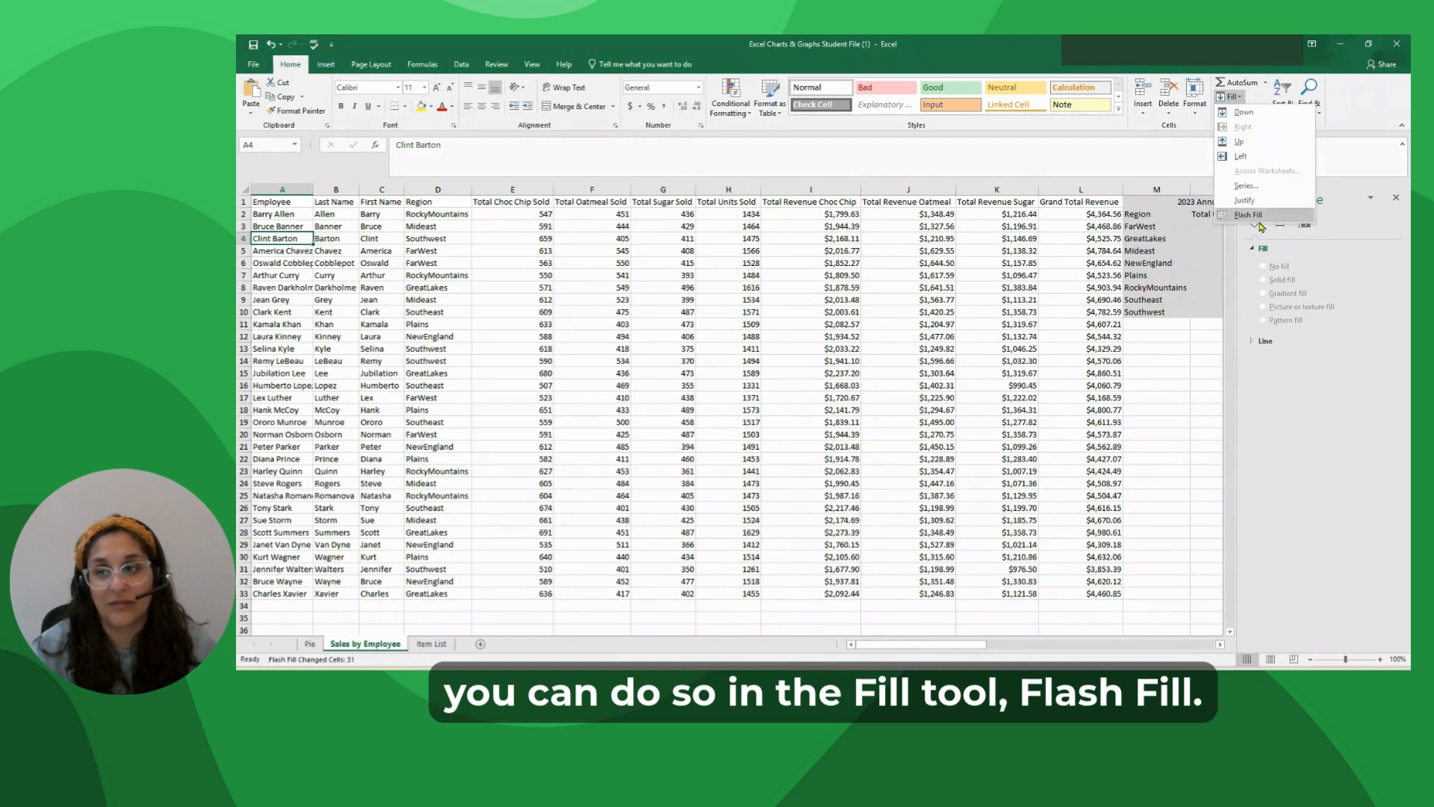
Select the Employee, Total Revenue Choc Chip and Grand Total Revenue columns together, from their headers through row 33.
click(470, 347)
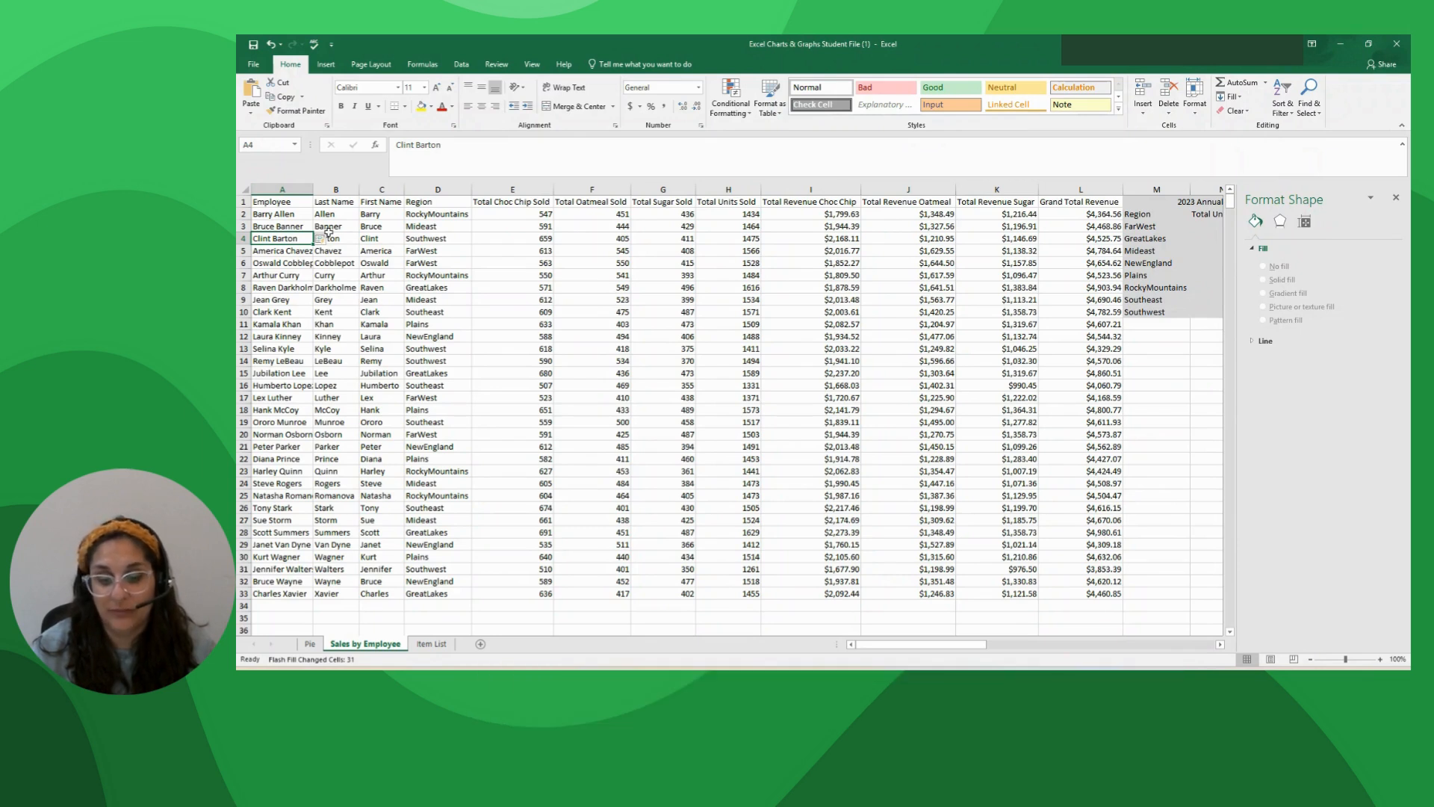
click(270, 202)
drag(270, 201, 276, 595)
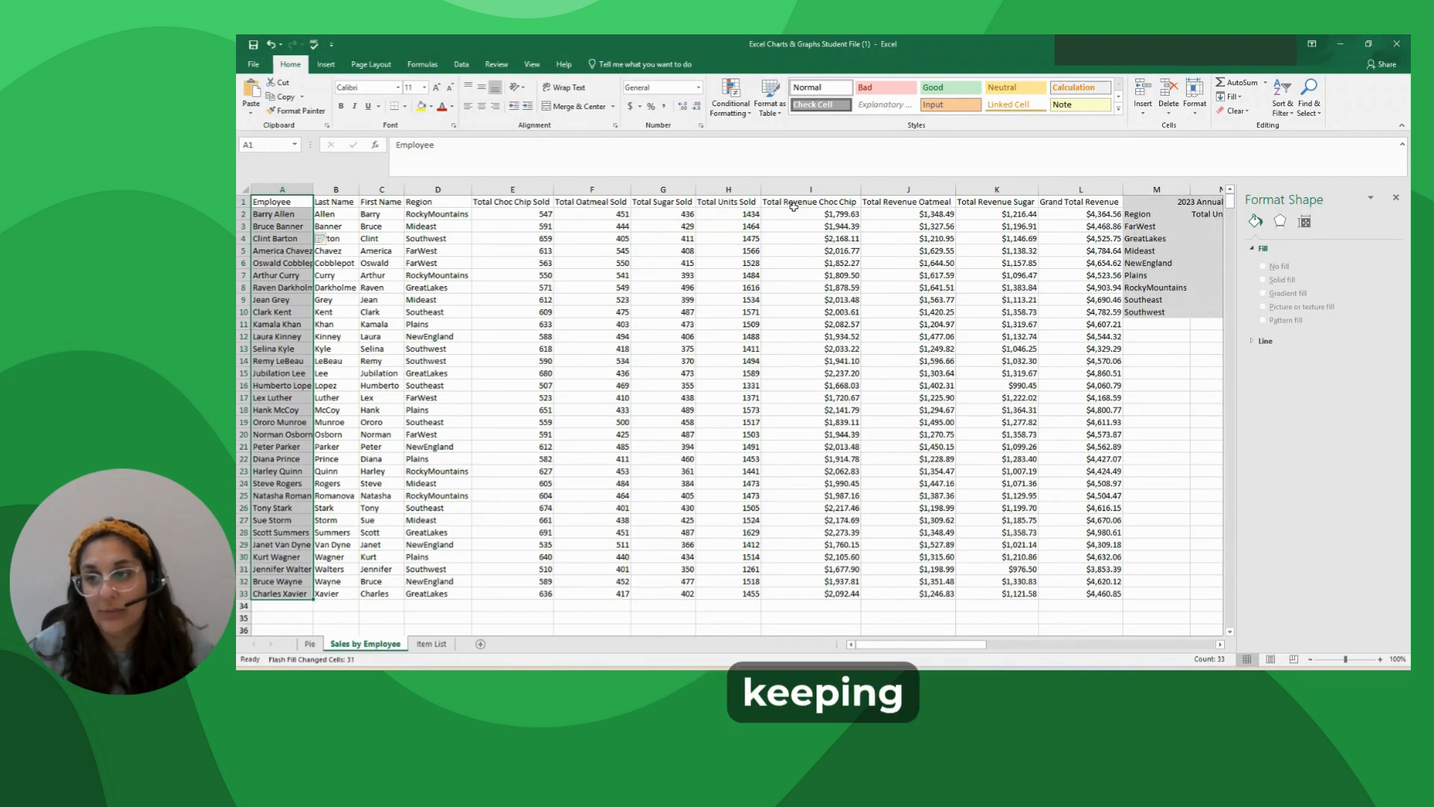
drag(789, 201, 810, 587)
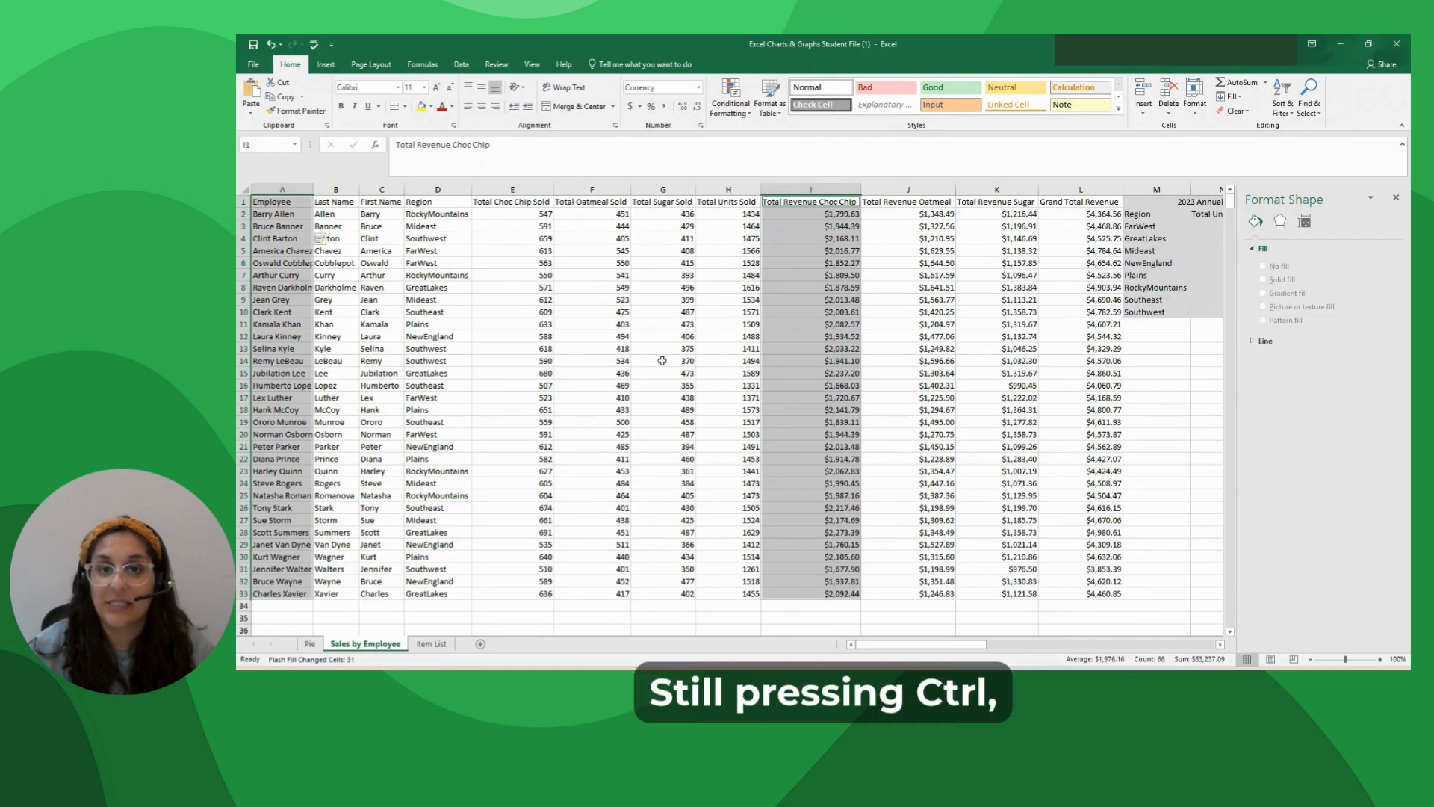
drag(1081, 203, 1099, 593)
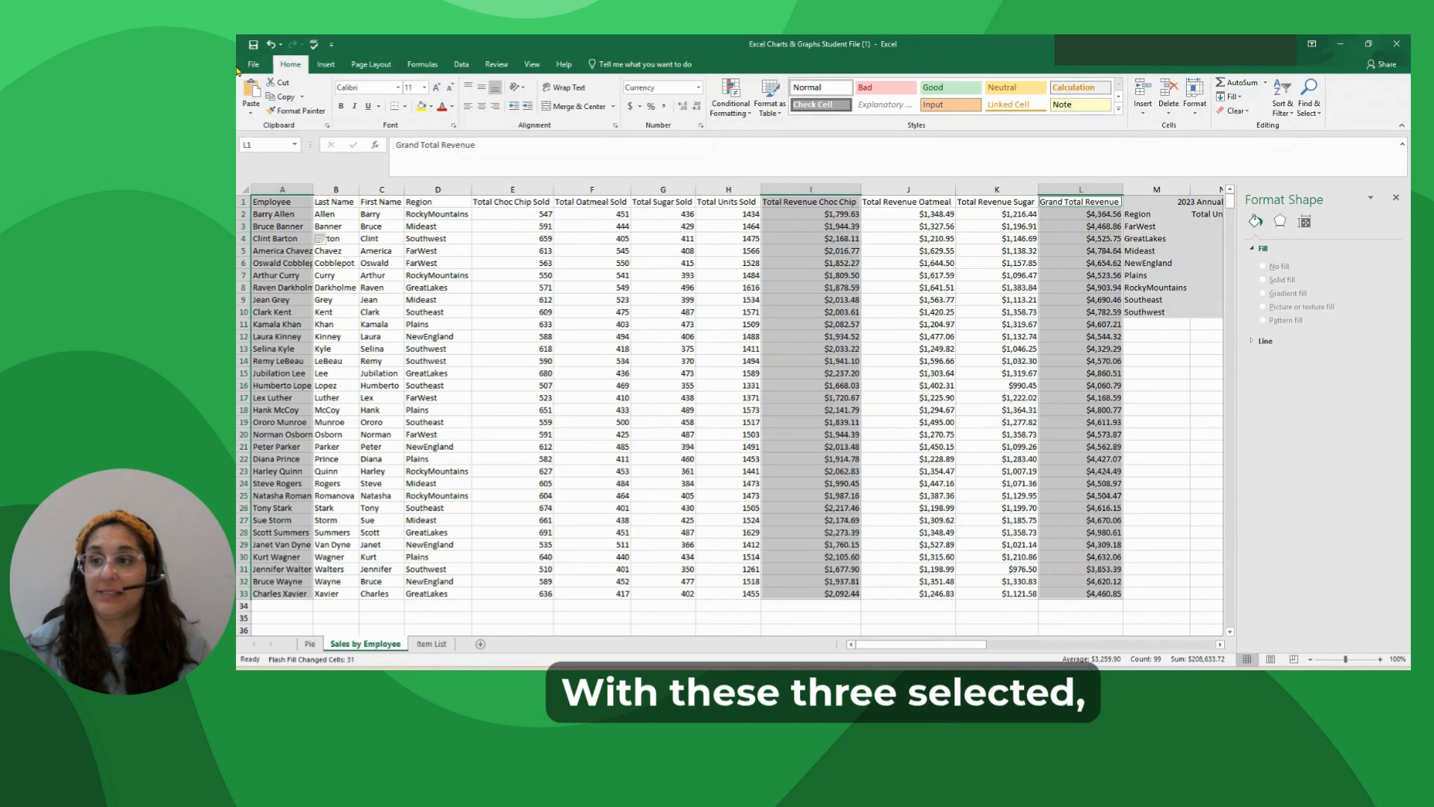
Compare the recommended charts for the selected data and insert the Clustered Column chart.
click(325, 65)
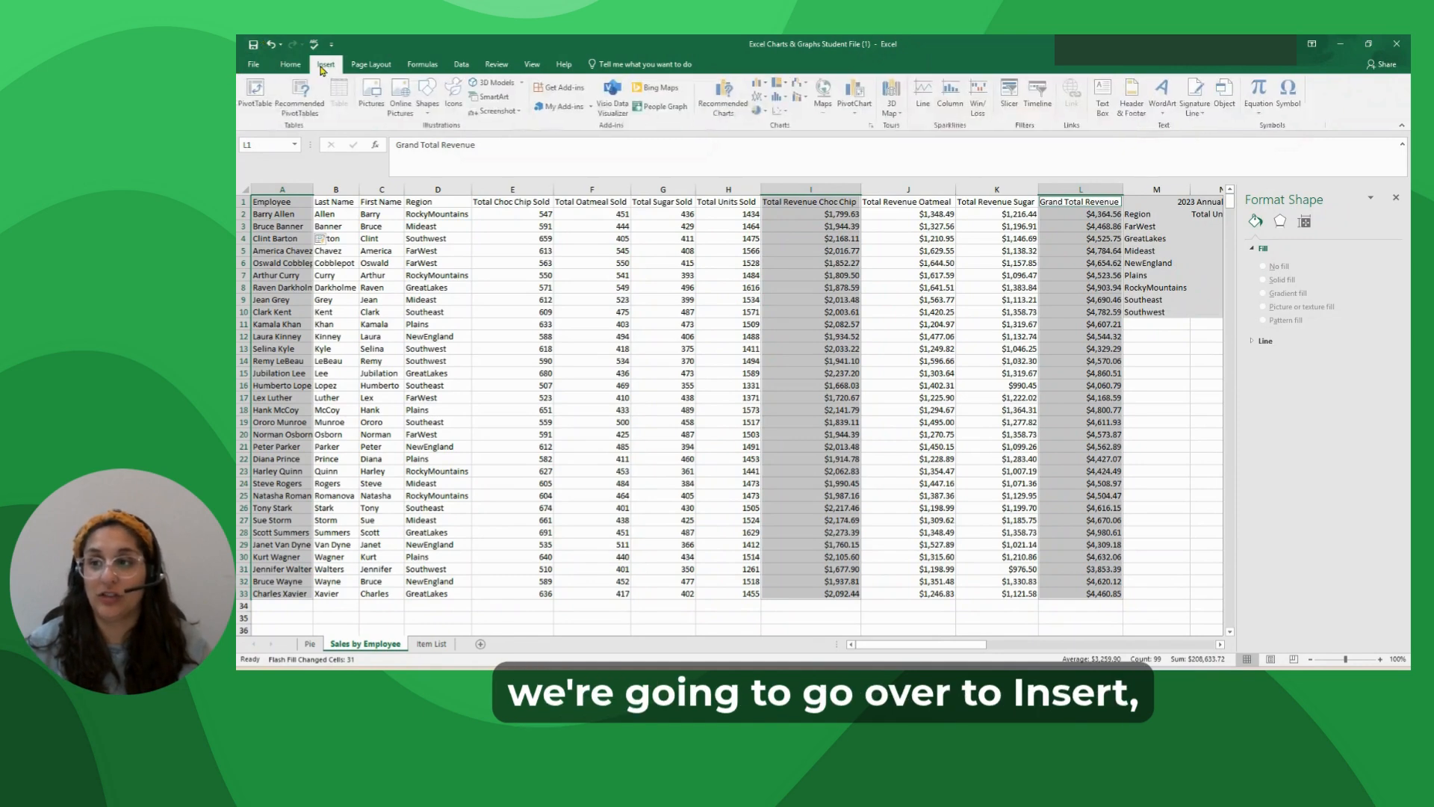
click(727, 98)
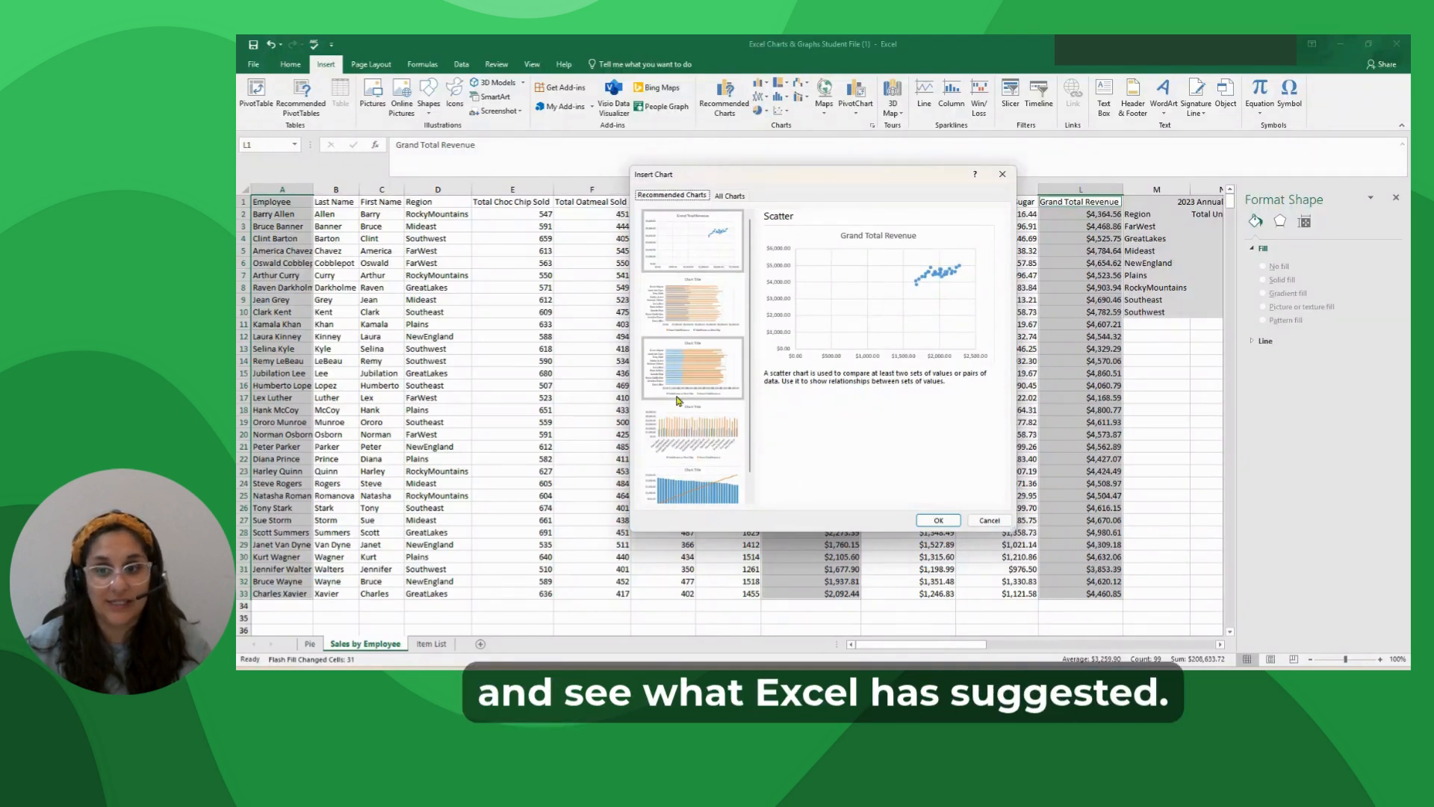
click(691, 325)
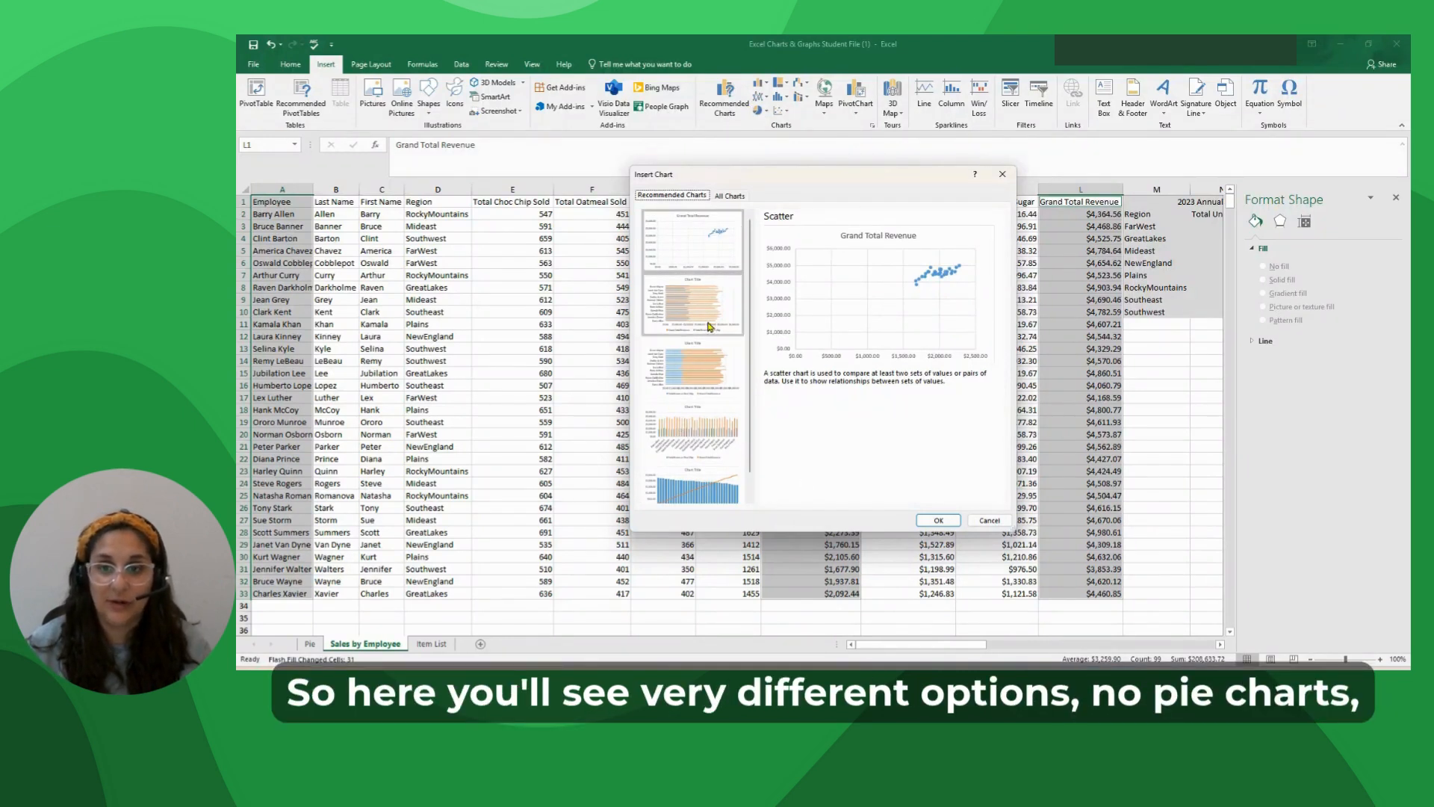
click(701, 370)
scroll(693, 387, down, 1)
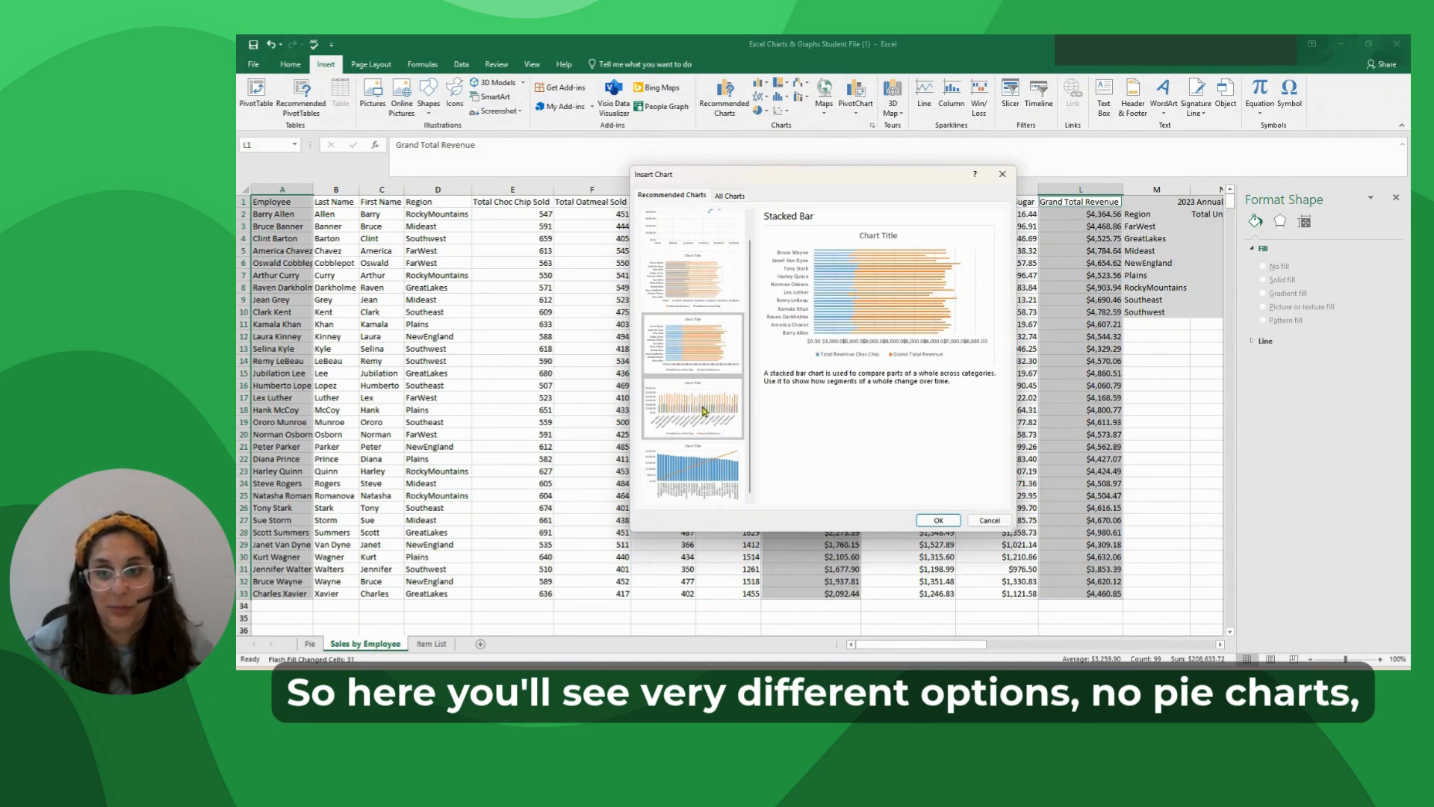
click(694, 407)
click(656, 469)
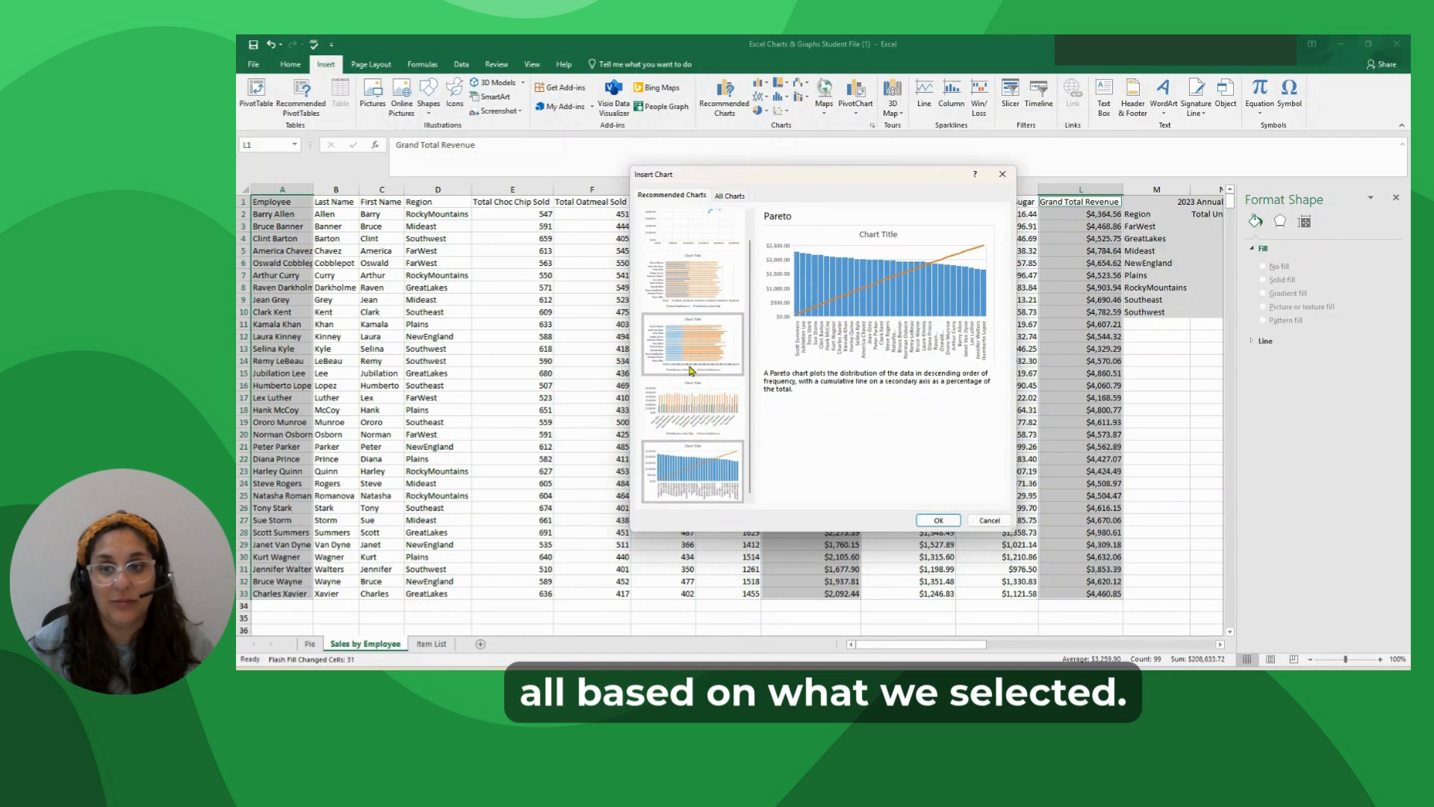
click(689, 392)
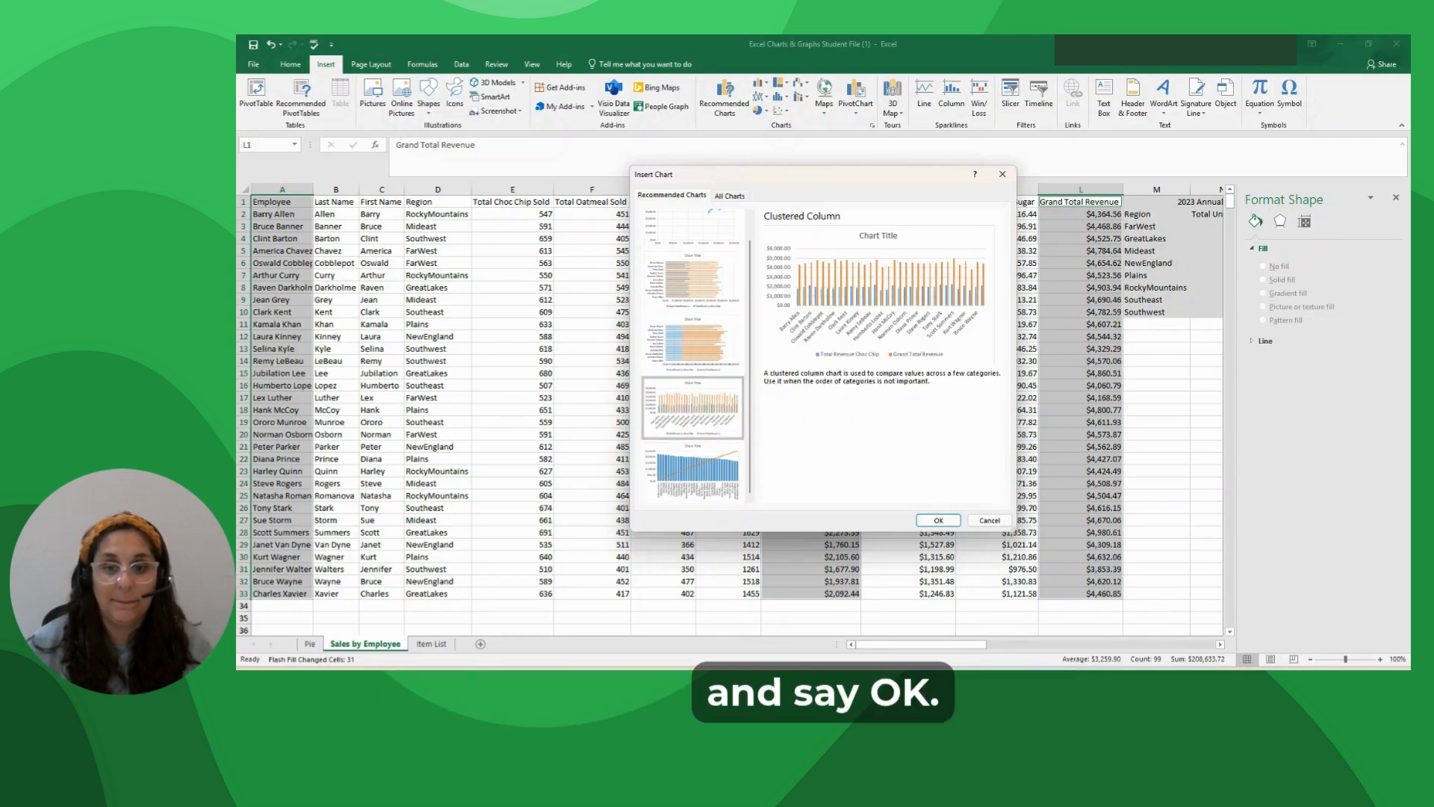
click(937, 521)
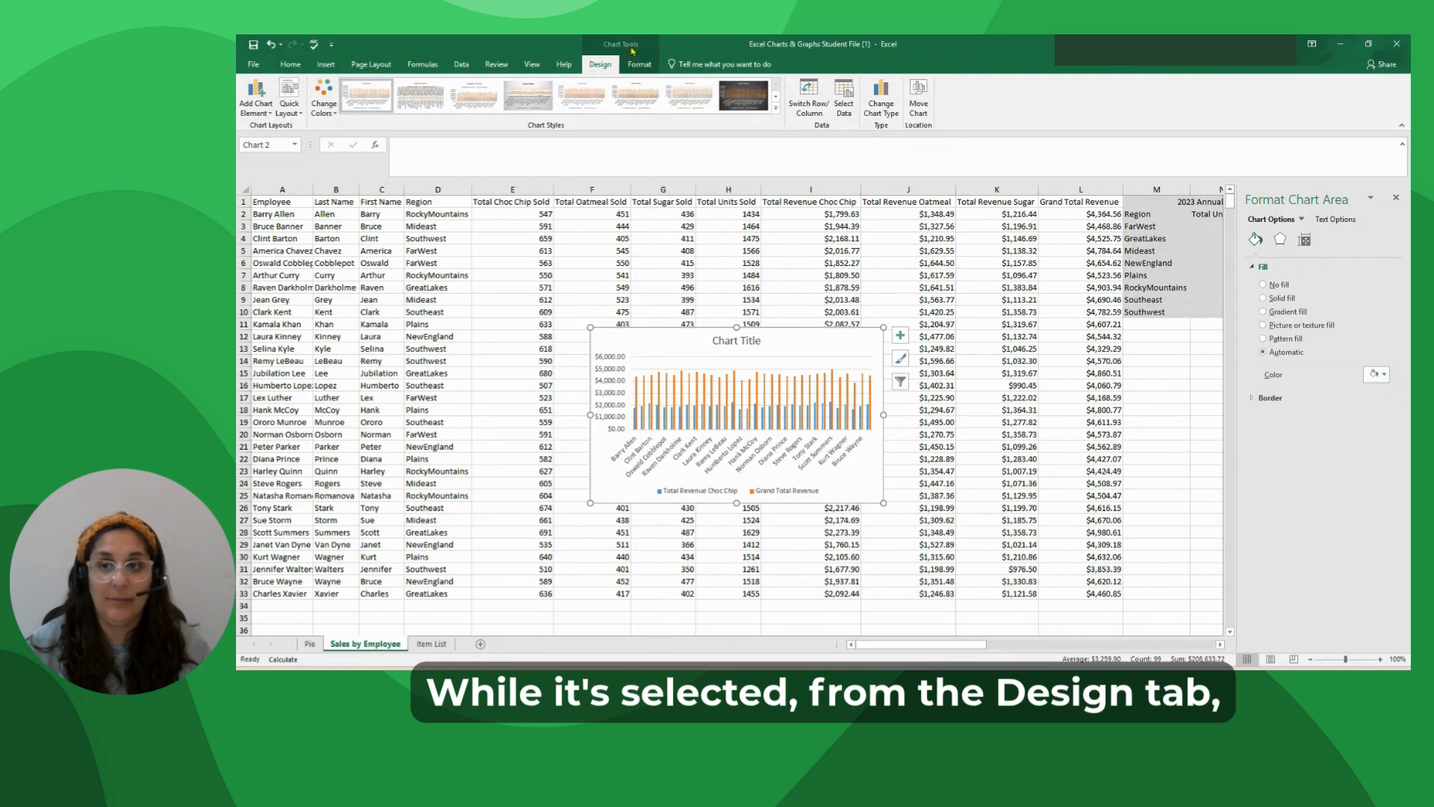
Move the clustered column chart to a new sheet named Bar.
click(929, 114)
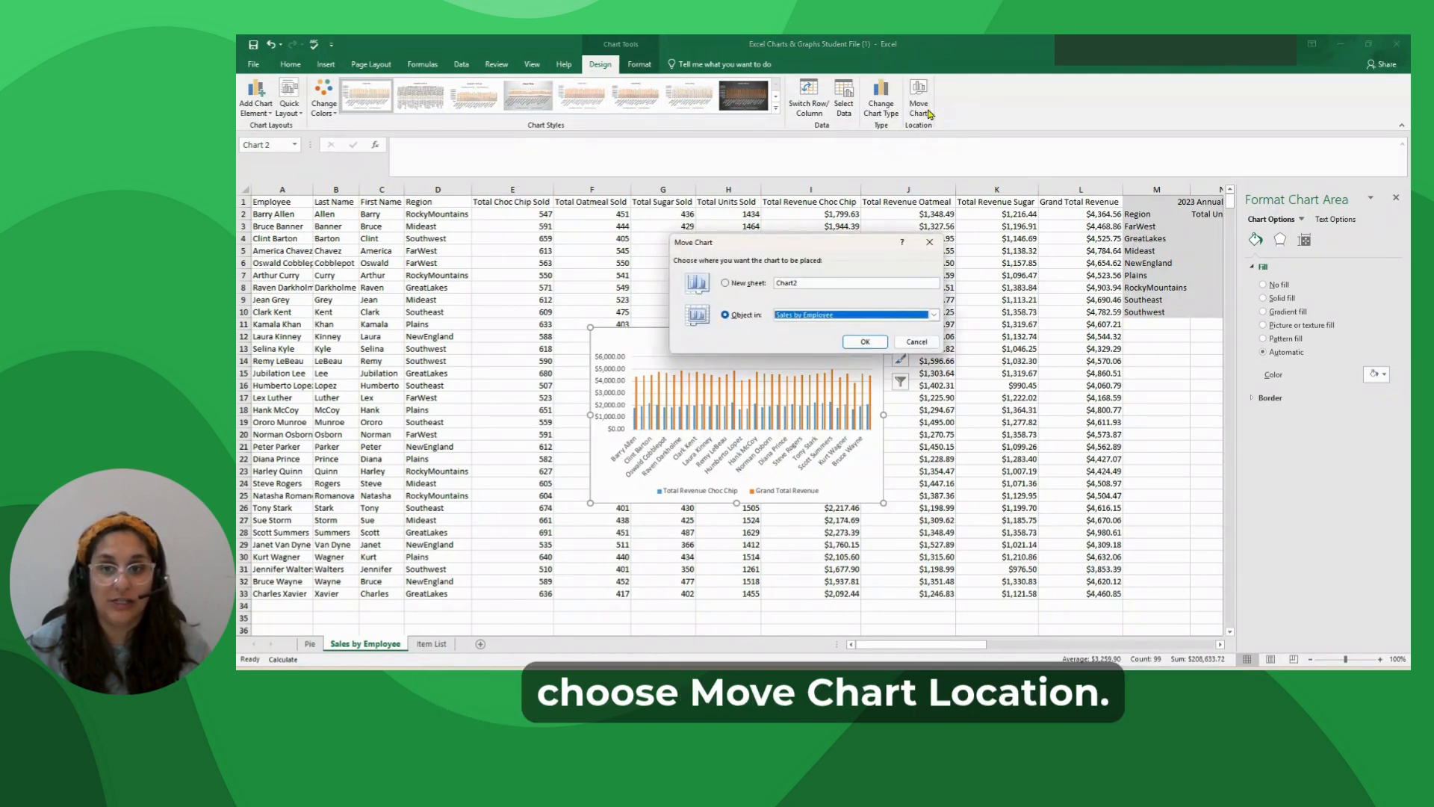
click(747, 284)
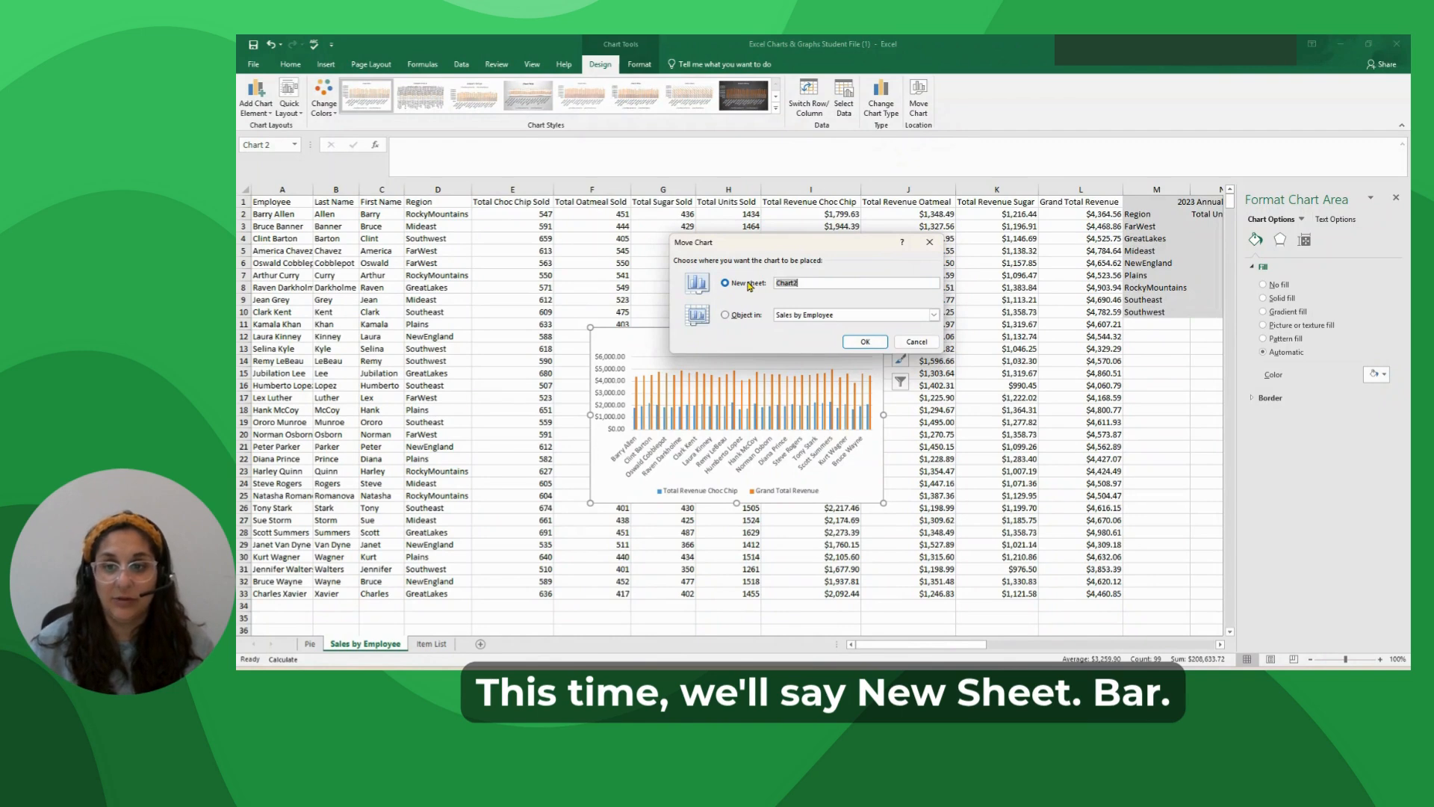
text(Bar)
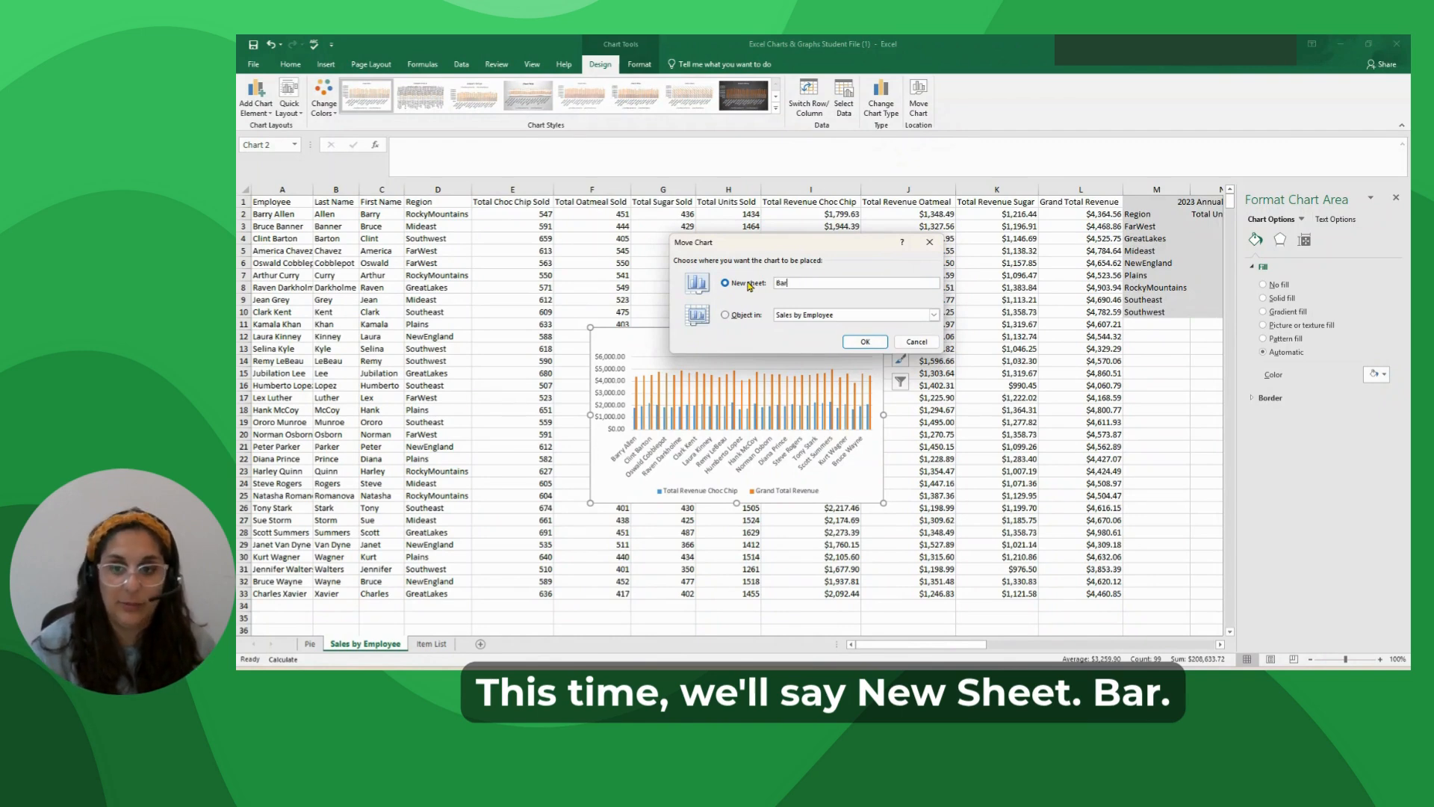
key(Return)
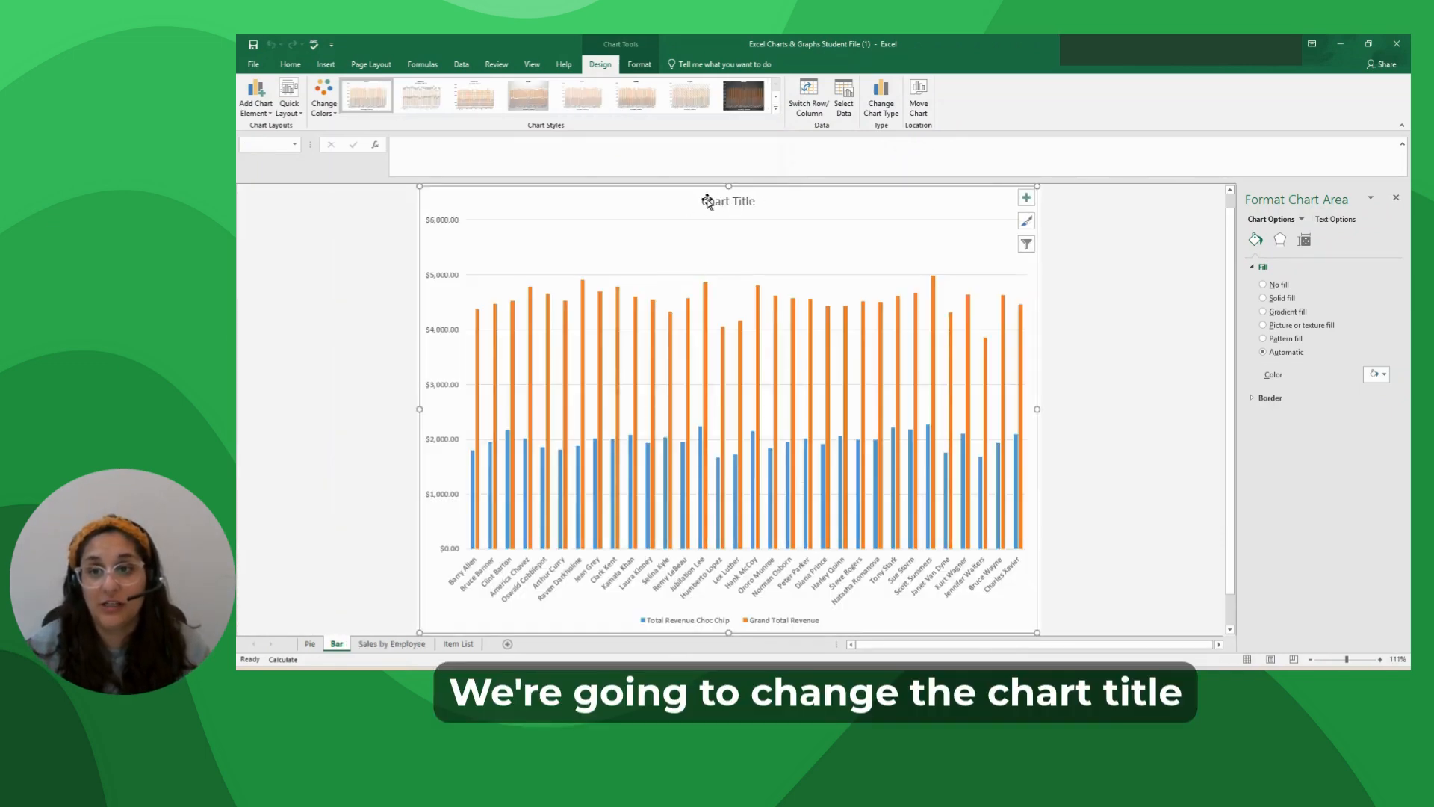
Replace the placeholder chart title with "Sales by Employee".
click(734, 203)
triple_click(713, 202)
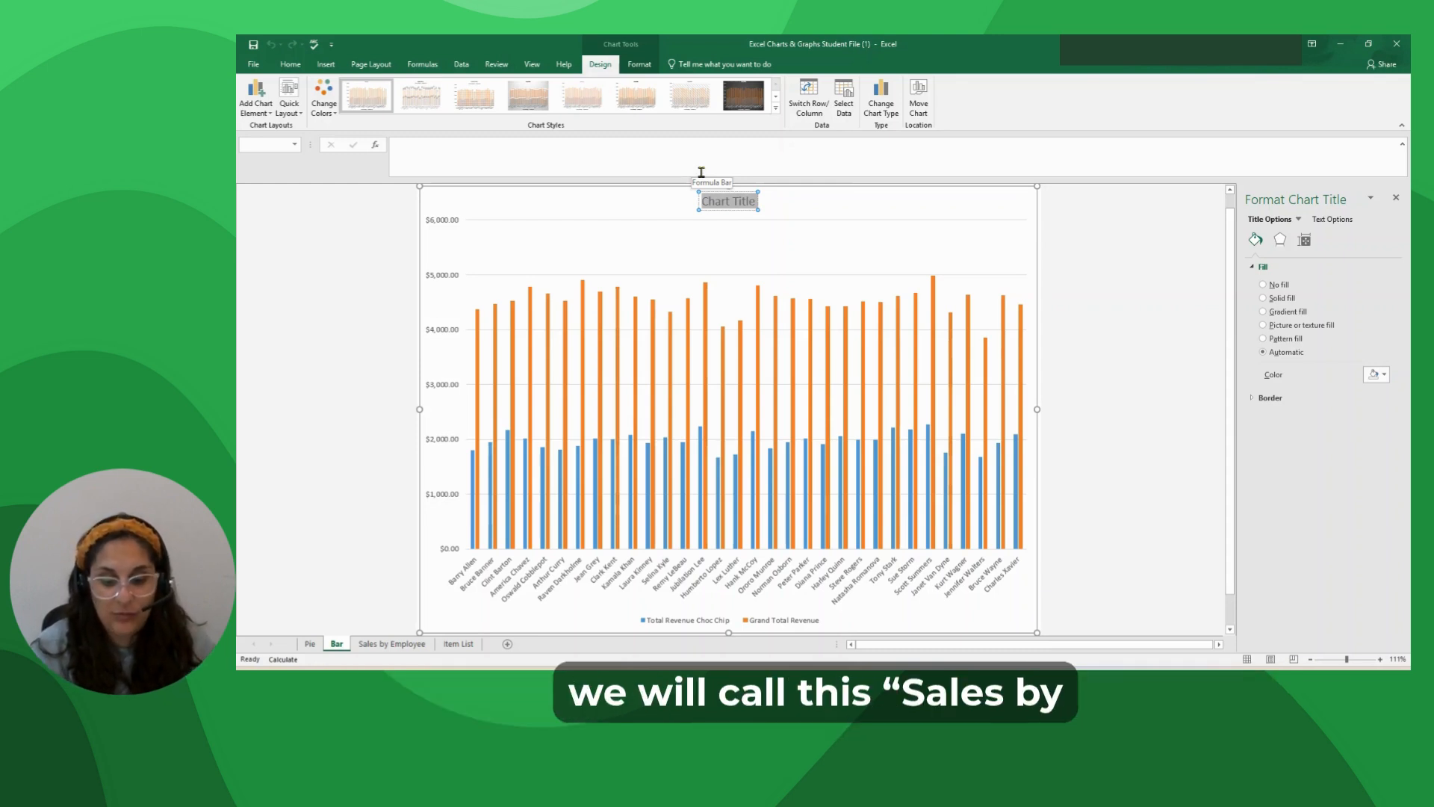
text(Sales b)
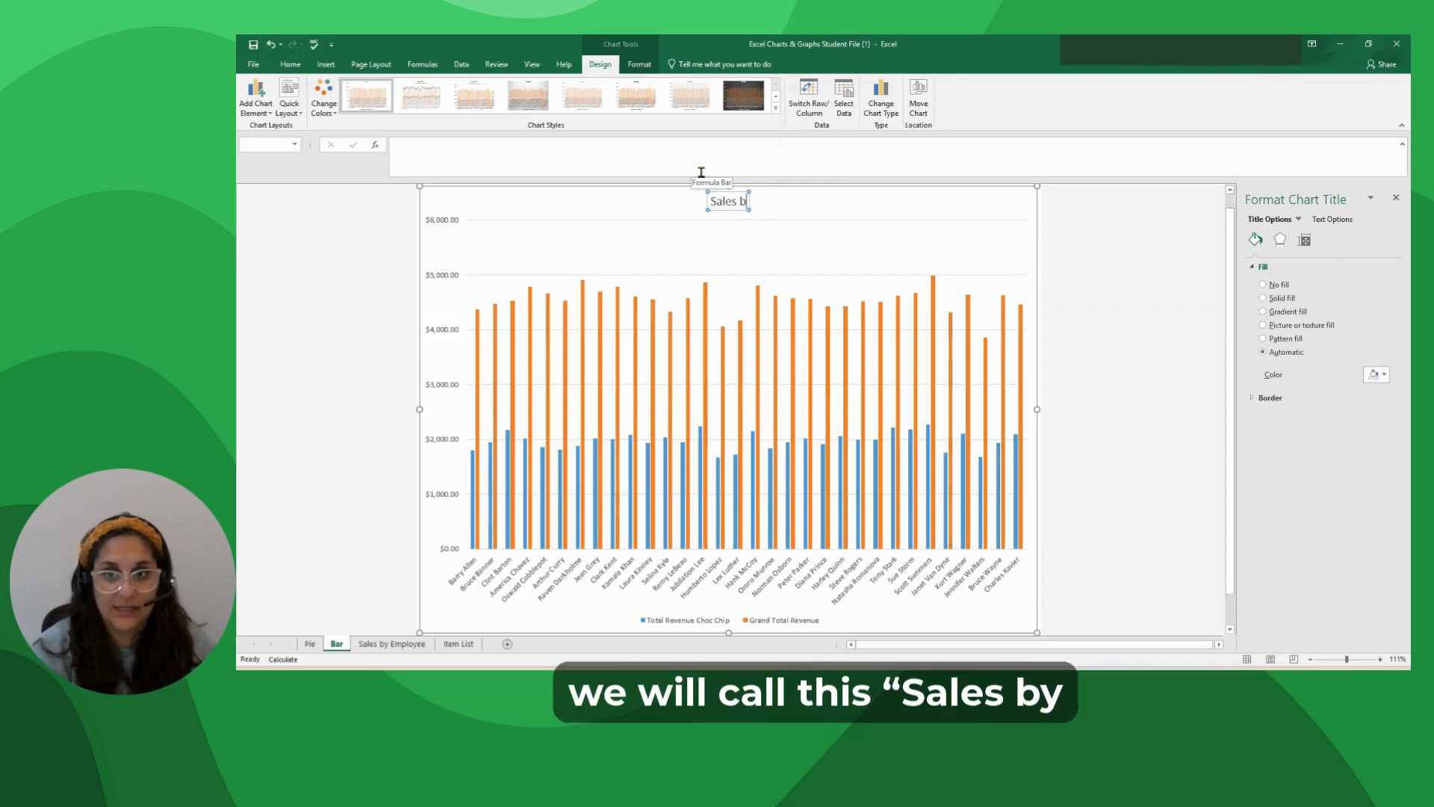
text(y Emplo)
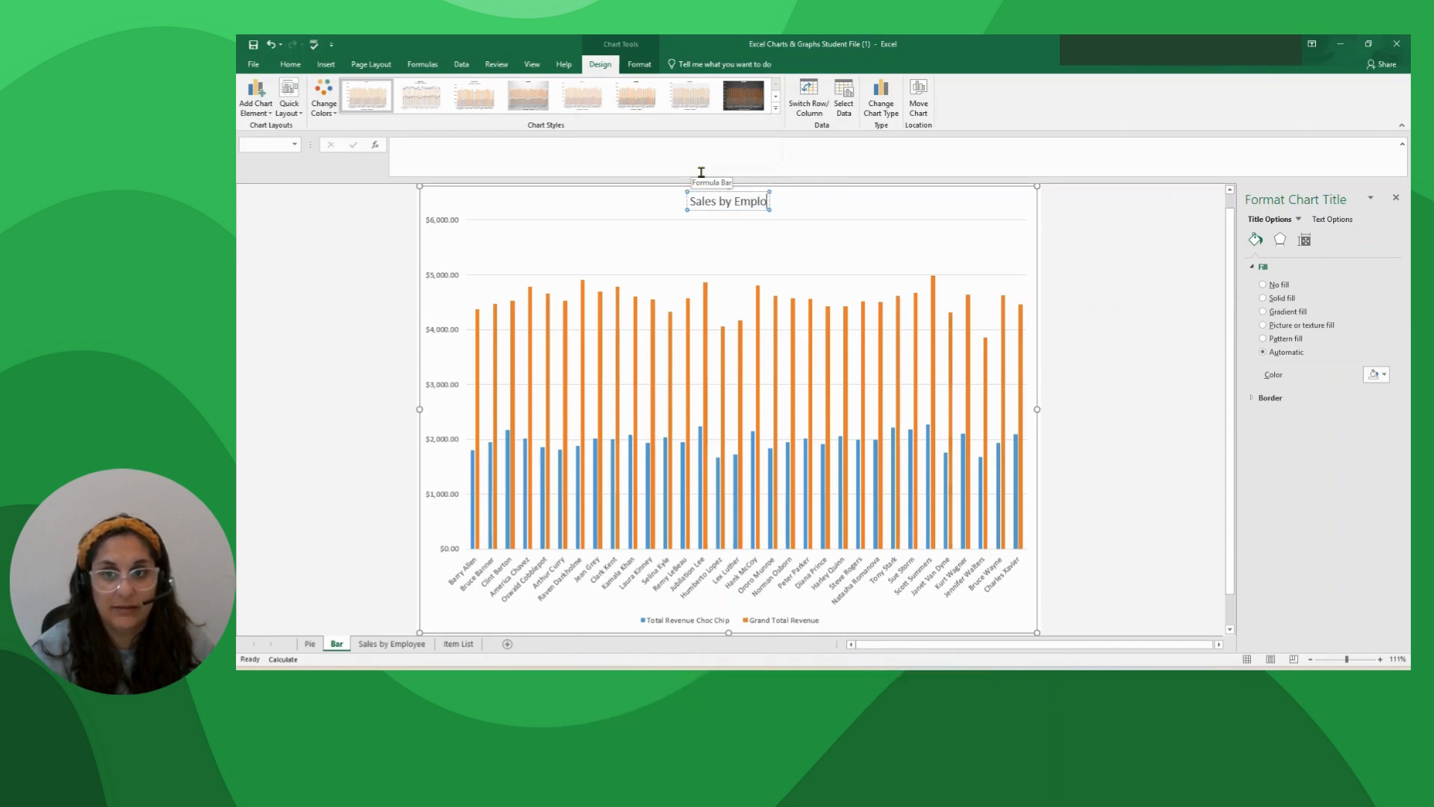
text(yee)
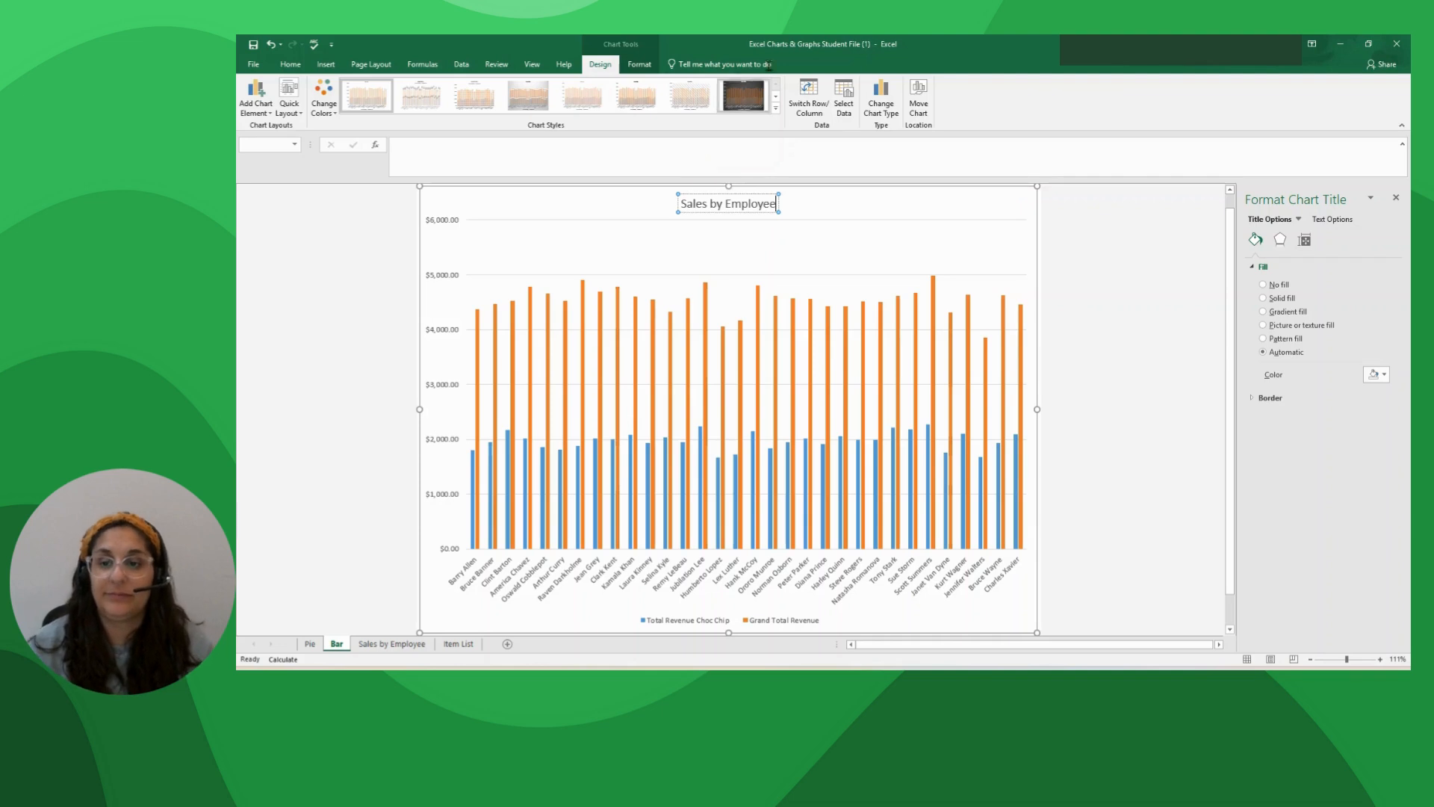
click(810, 208)
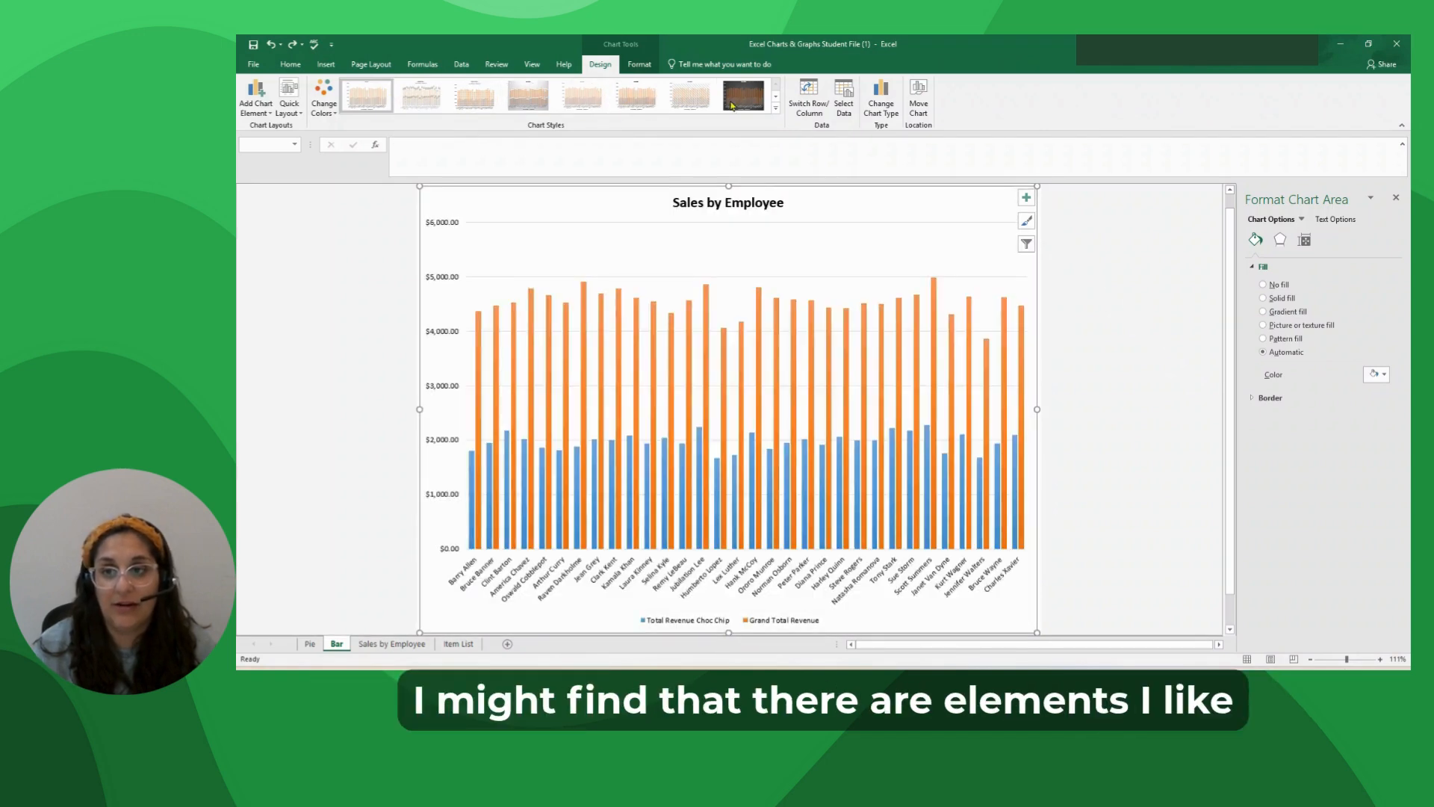
Apply chart Style 8 to the Sales by Employee chart and add data labels at the Outside End position.
click(776, 109)
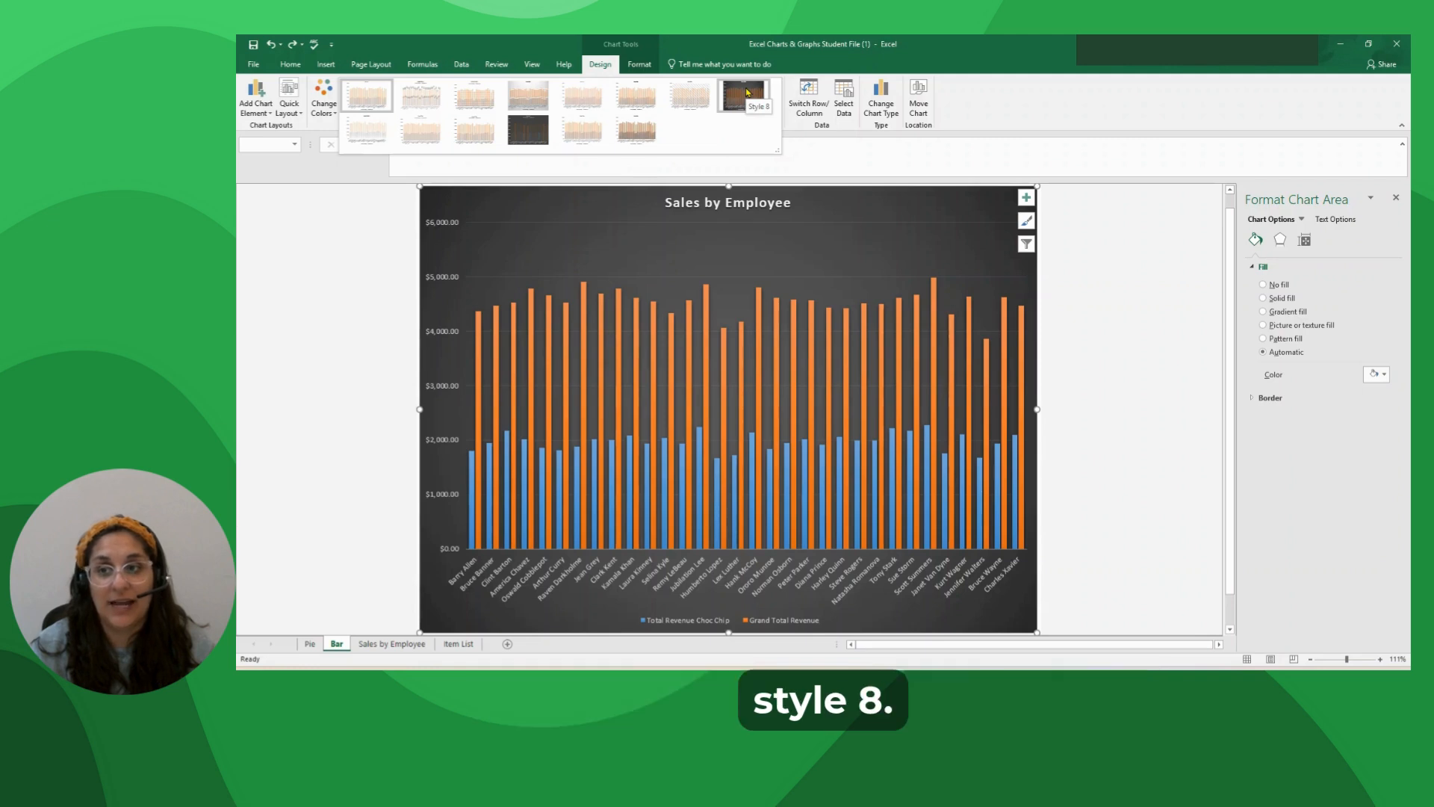
click(736, 92)
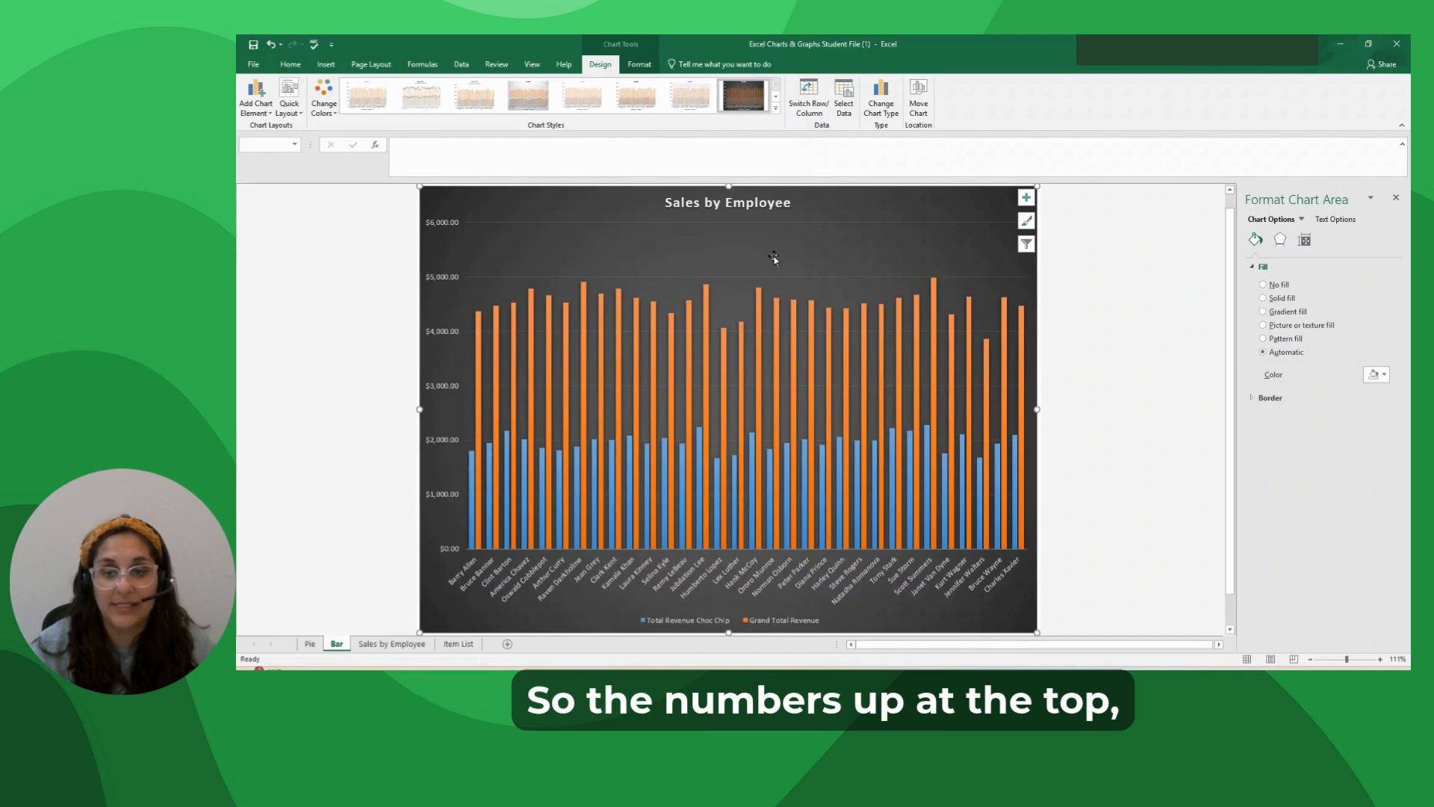
mouse_move(1002, 317)
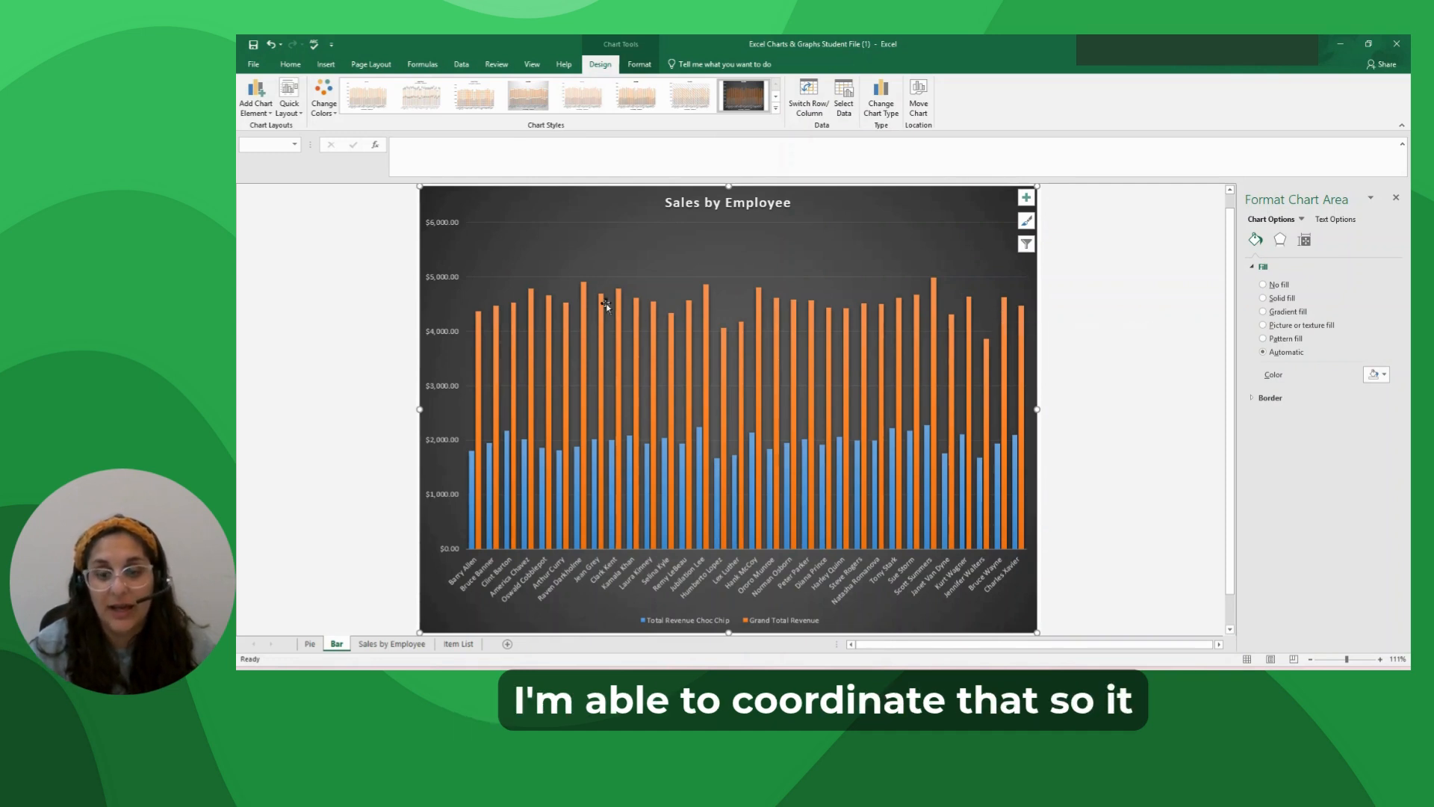
mouse_move(620, 314)
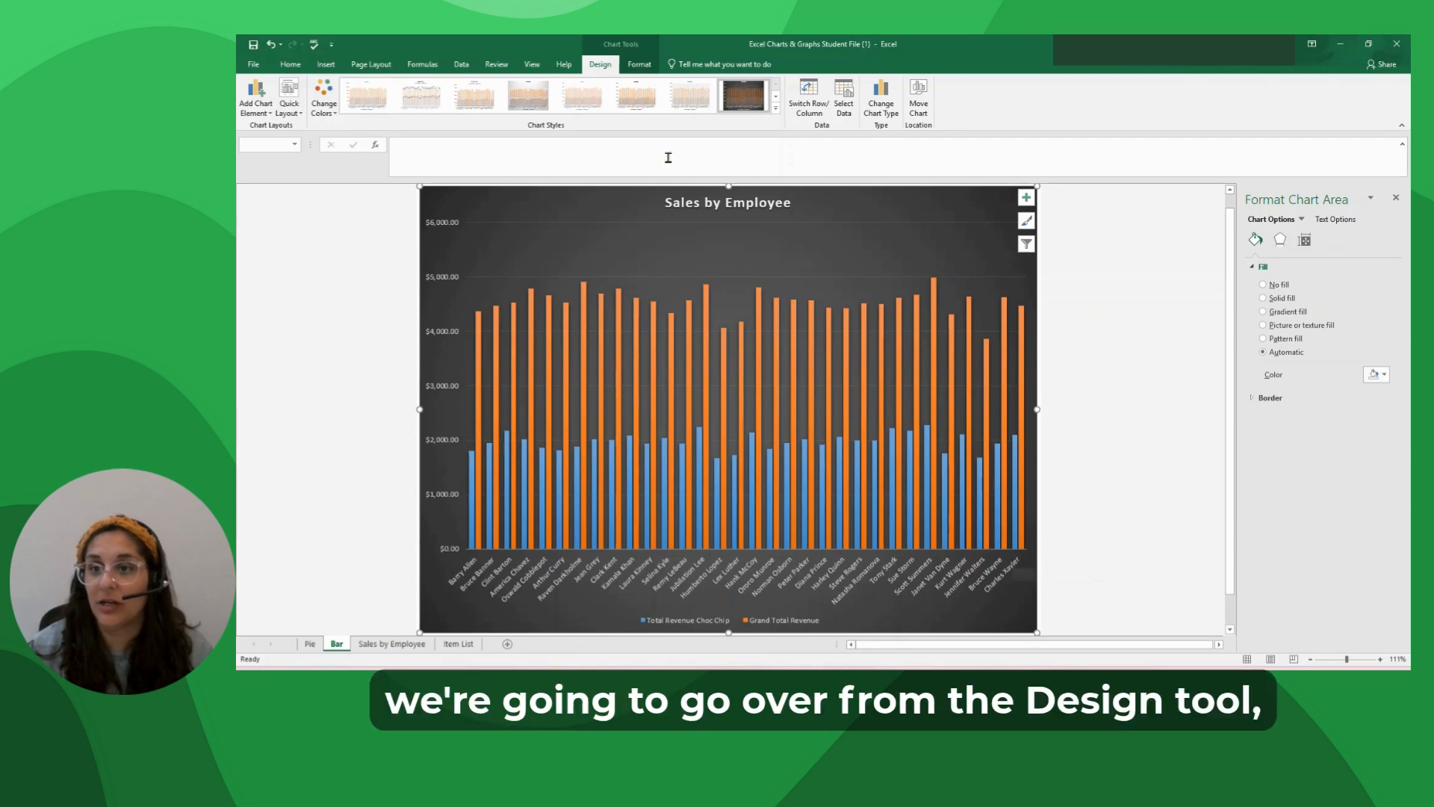
click(255, 101)
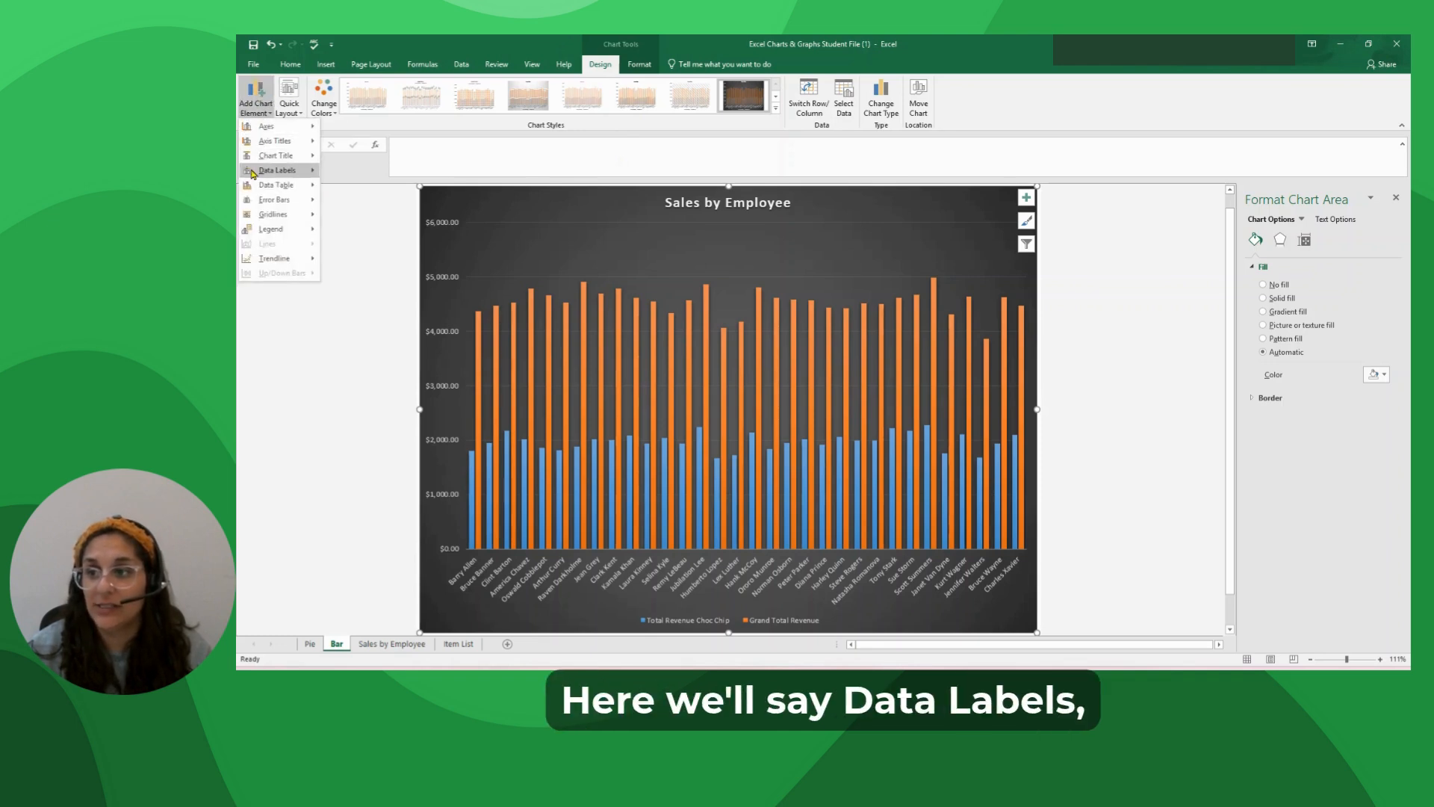
mouse_move(287, 171)
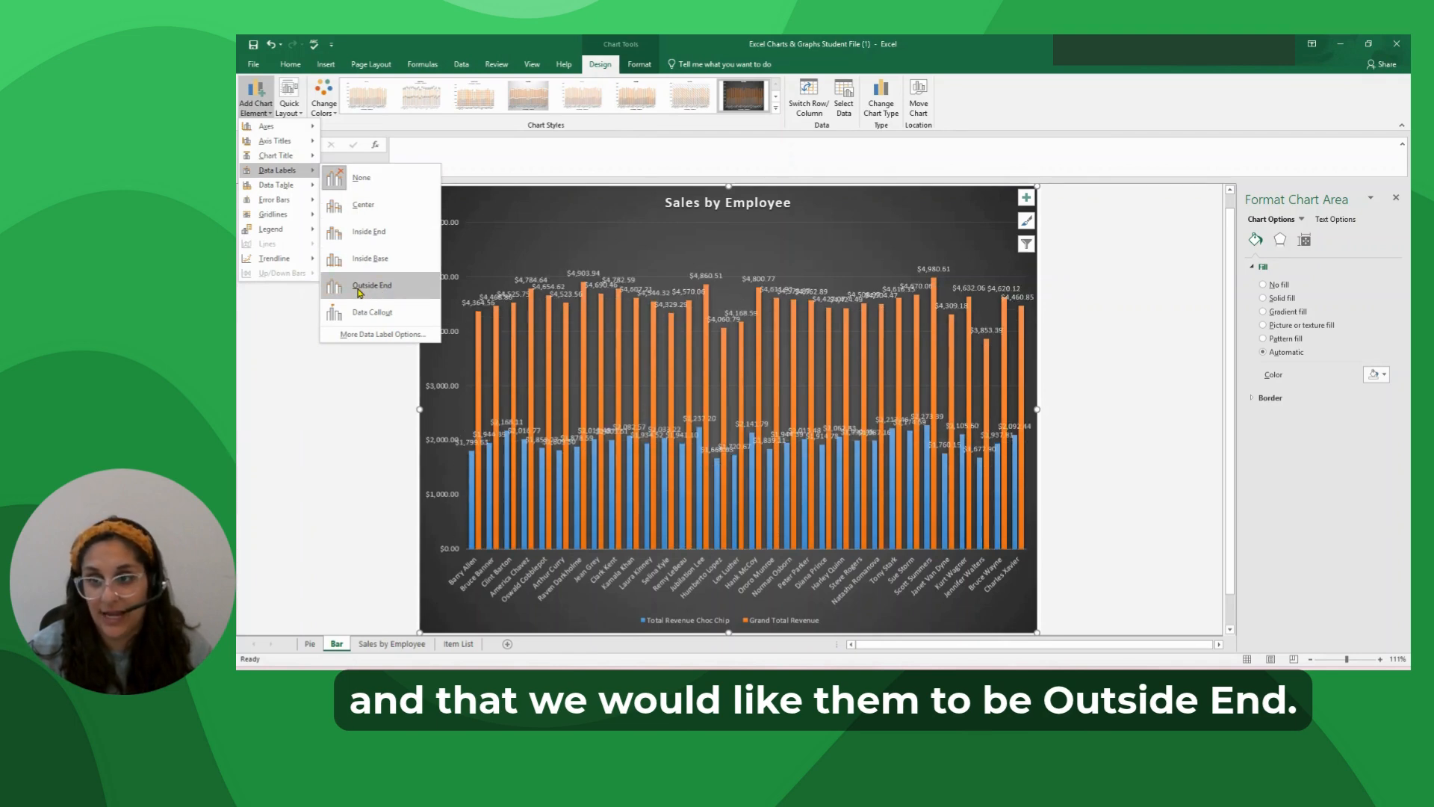
click(360, 288)
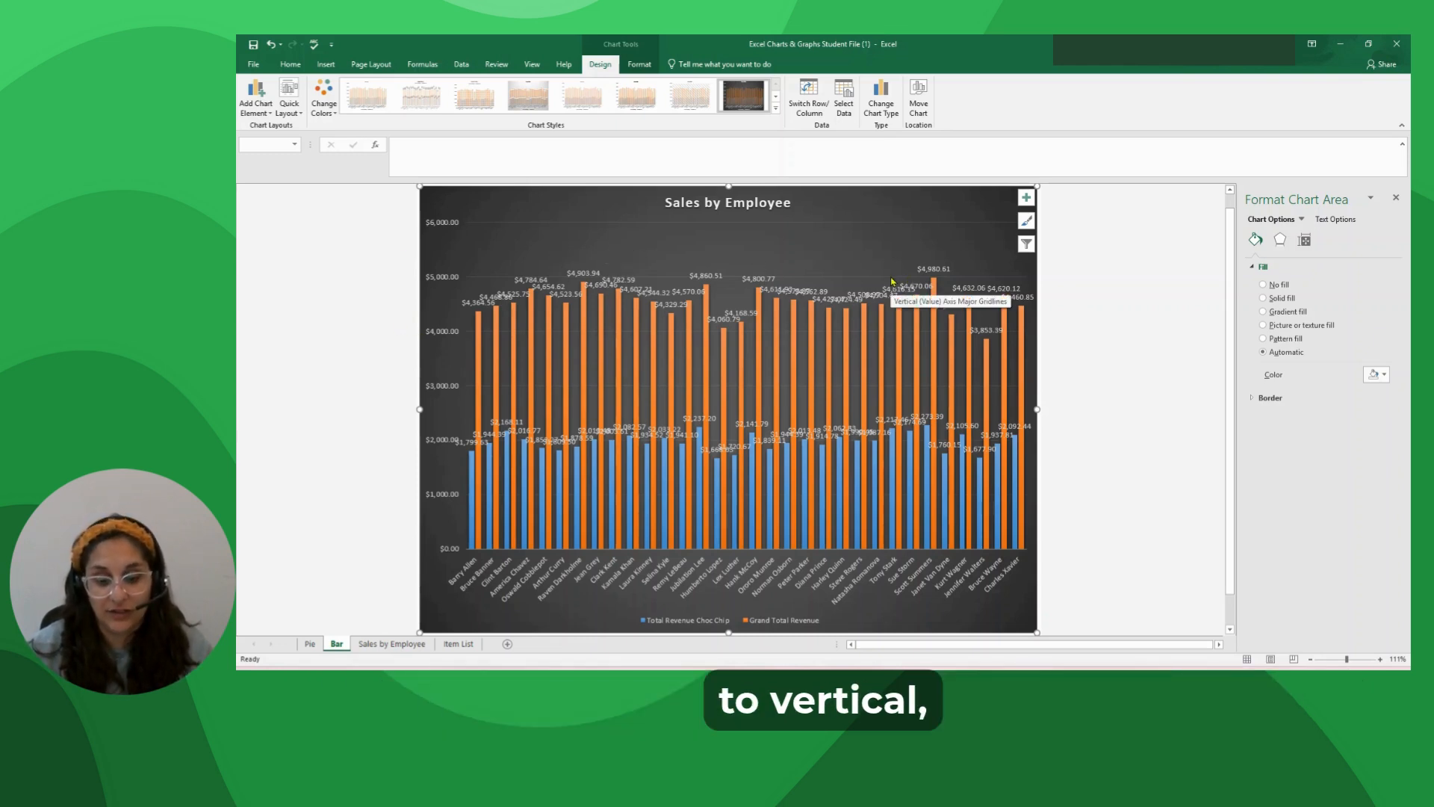
Set the text direction of the Grand Total Revenue data labels to Rotate all text 270° after trying Rotate all text 90°.
click(578, 275)
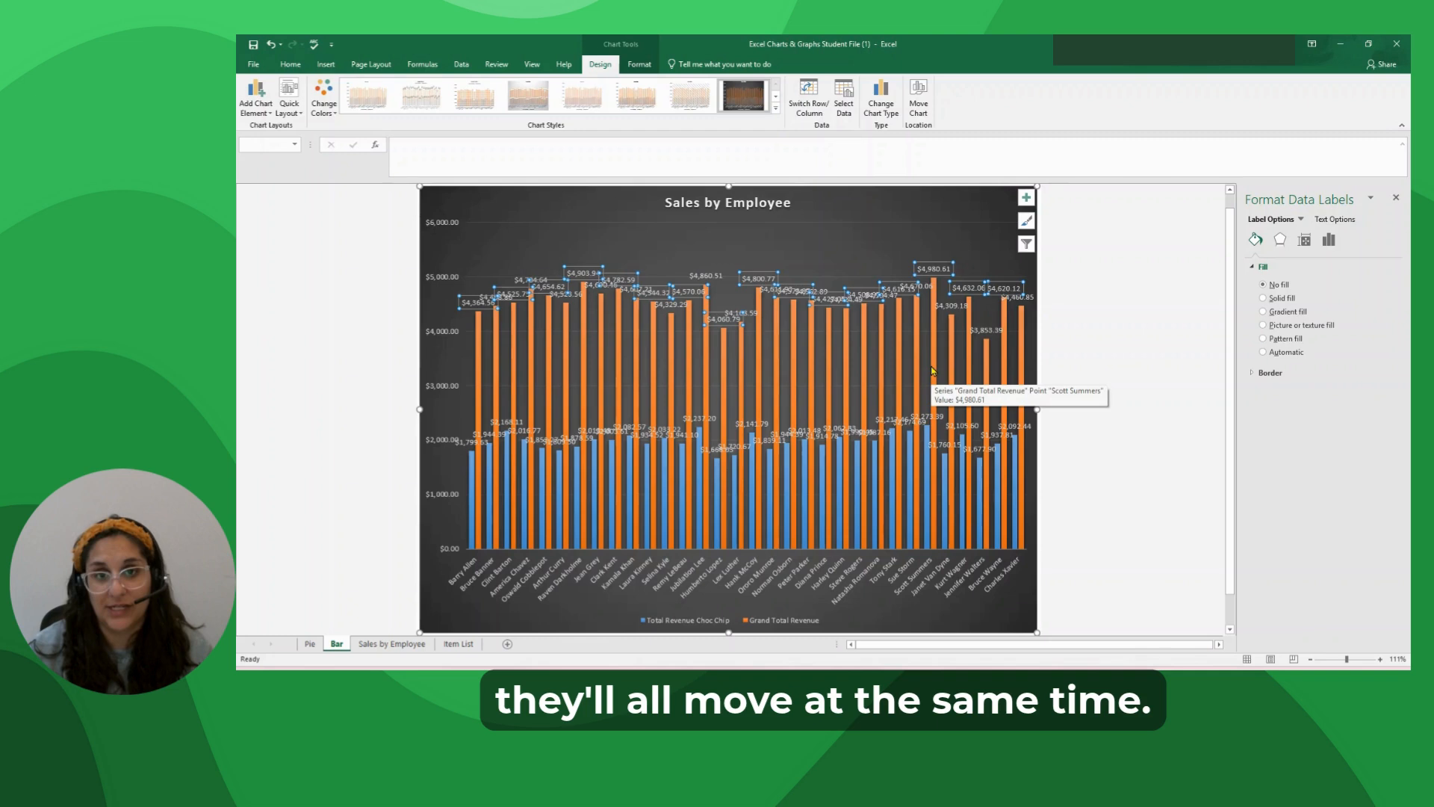
click(638, 65)
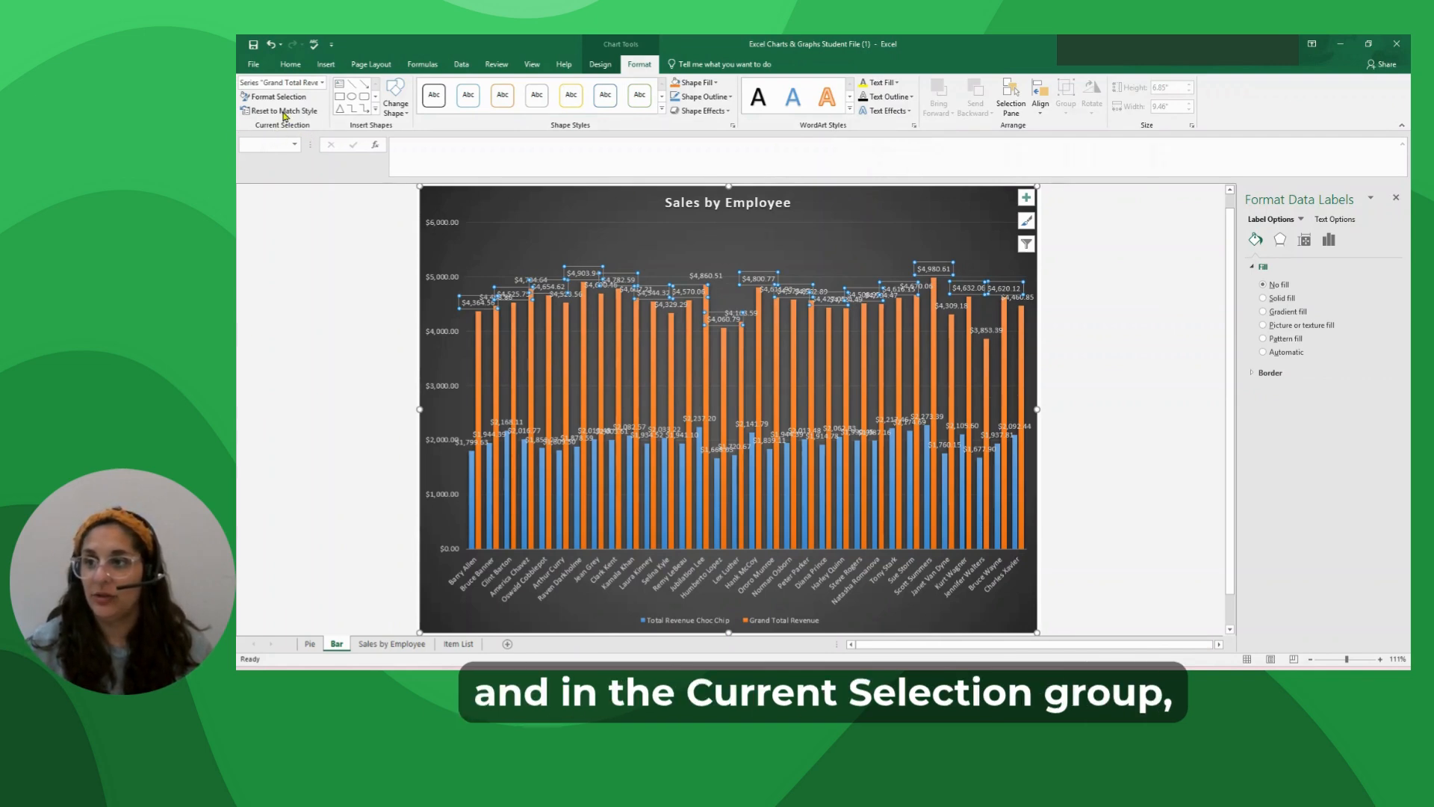
click(323, 83)
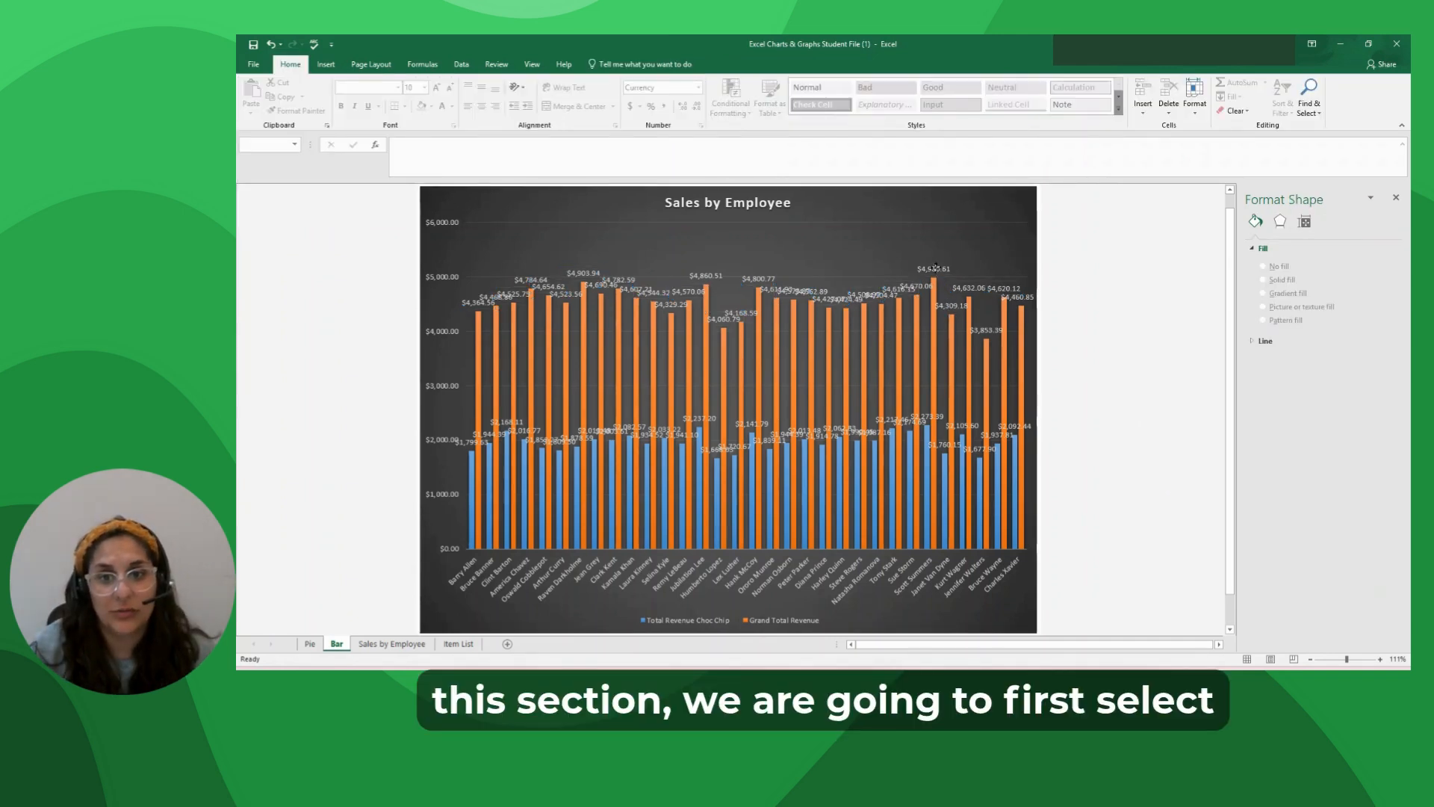
click(934, 268)
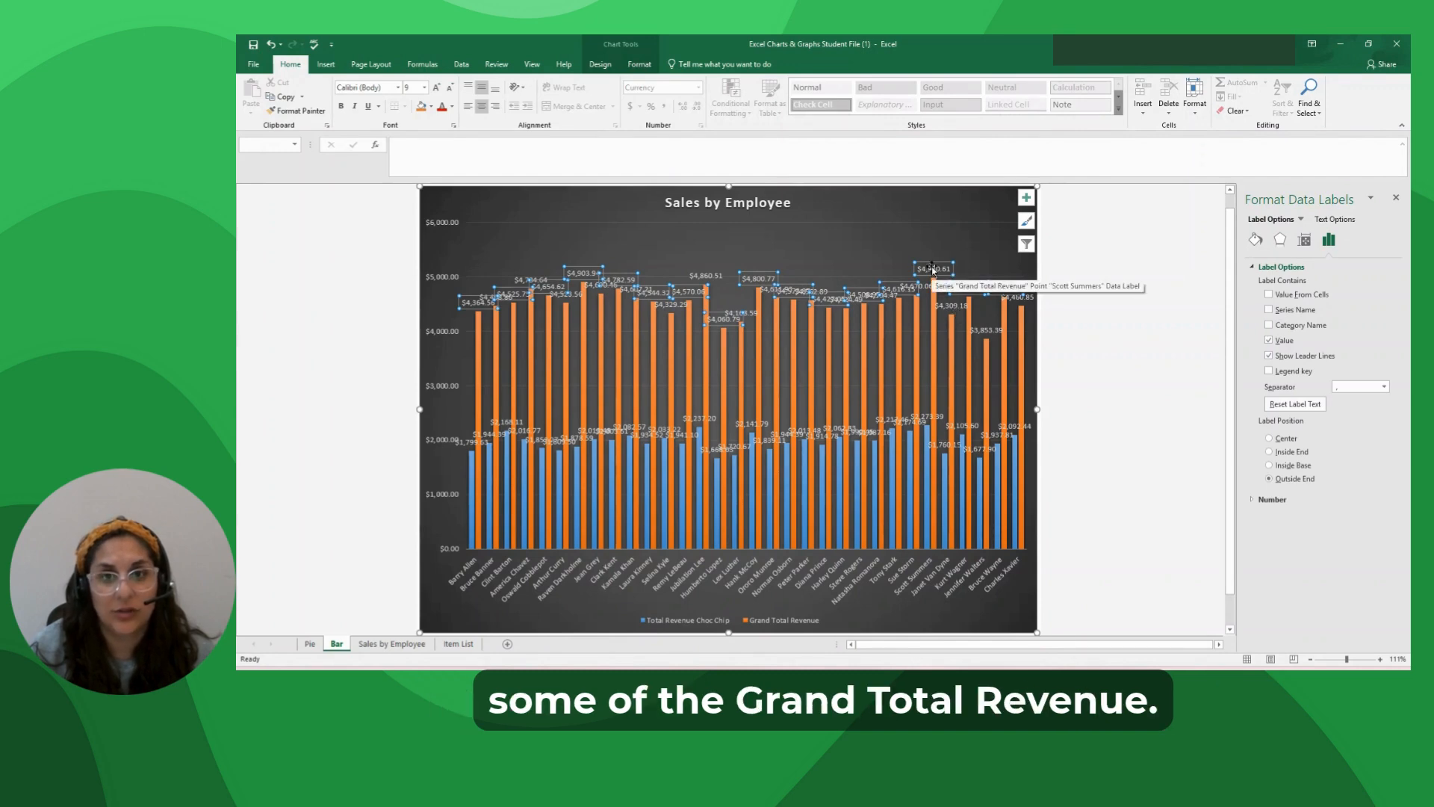
click(640, 64)
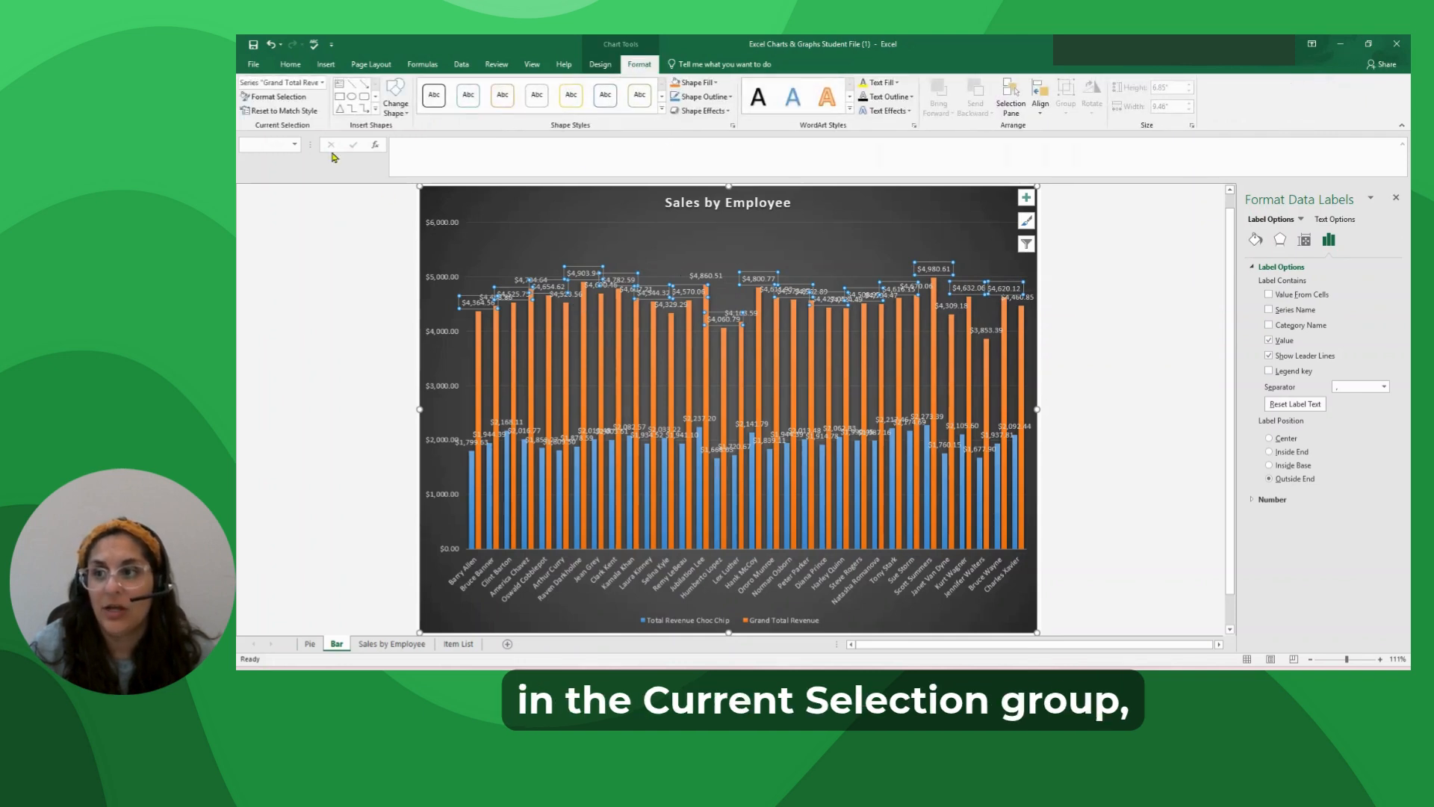
click(271, 103)
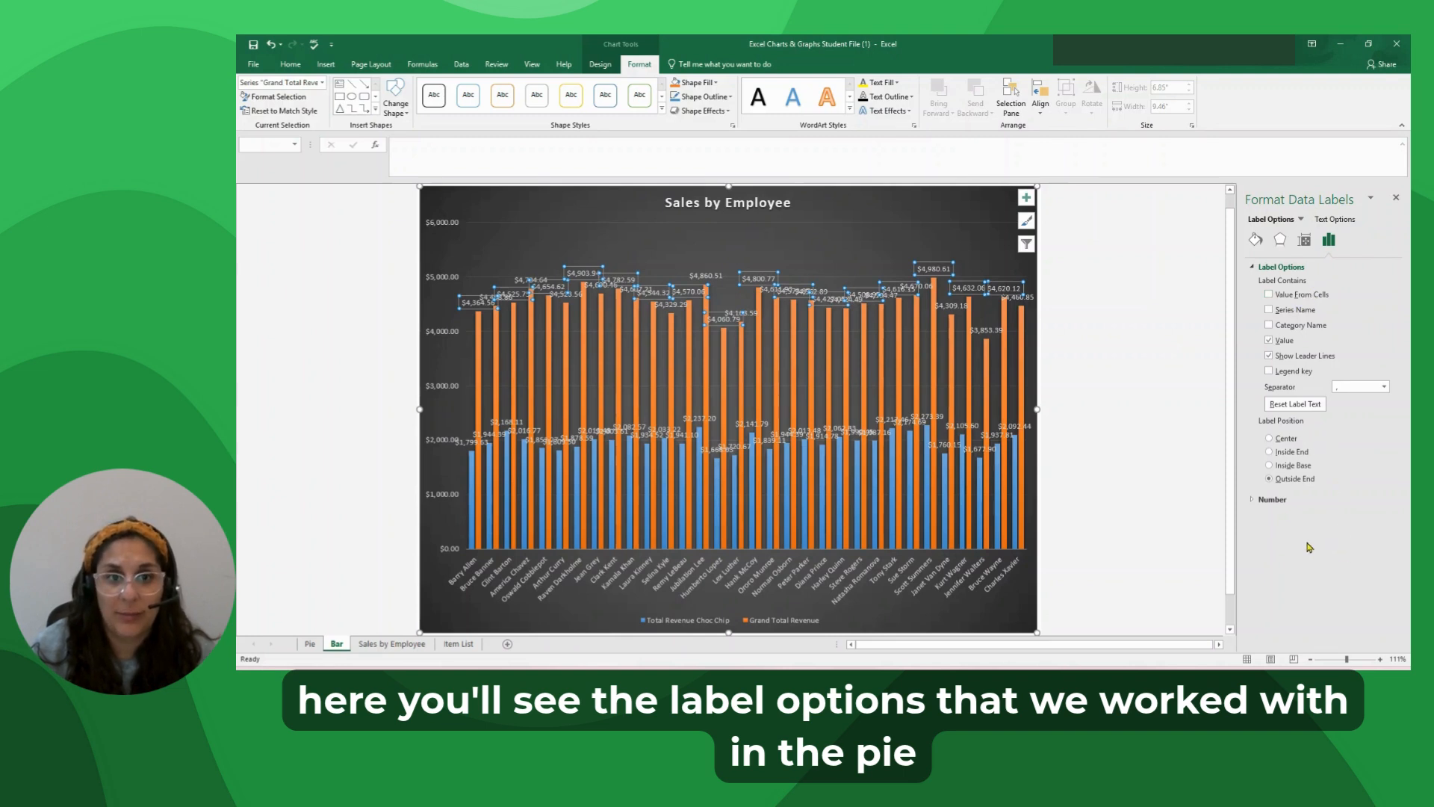
click(1334, 220)
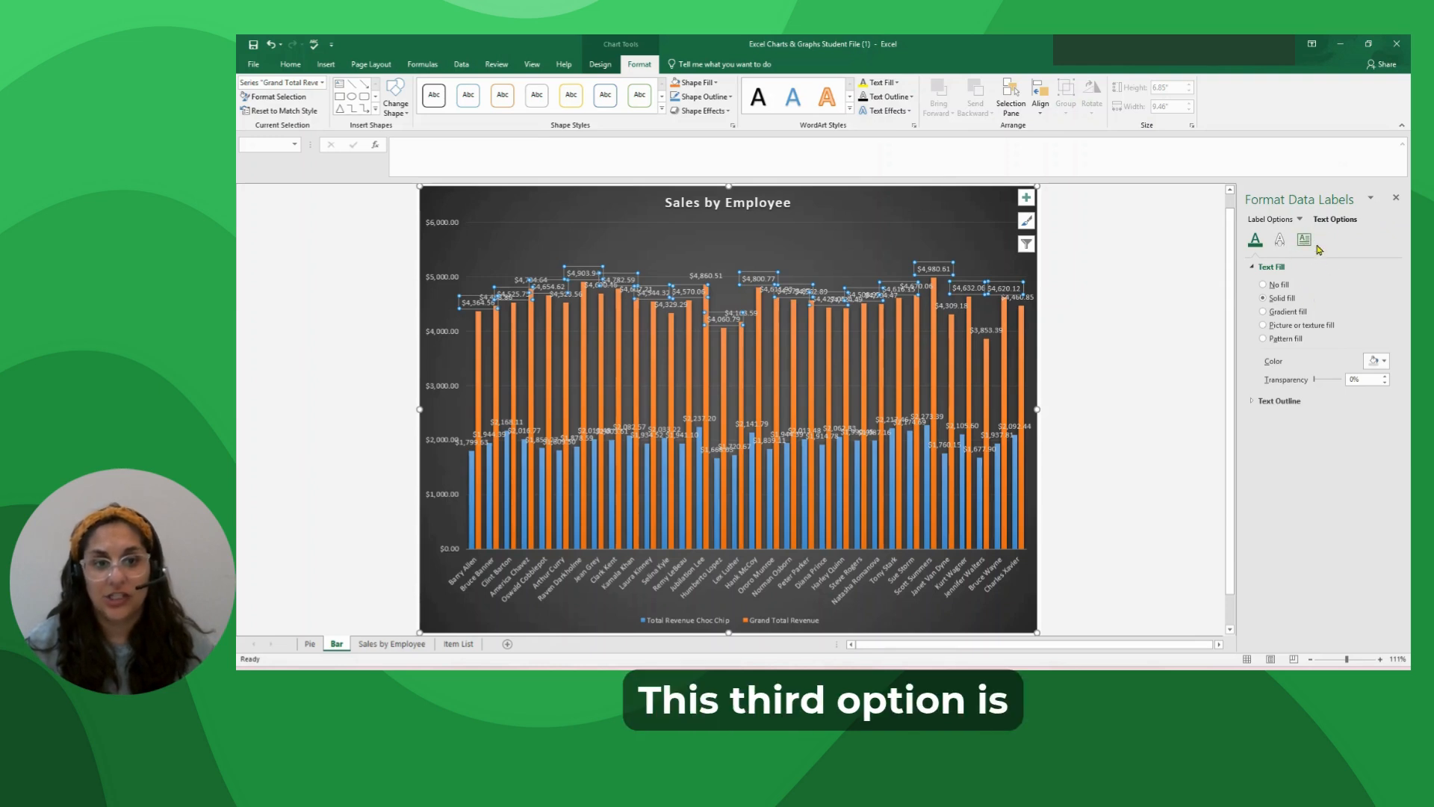
click(1304, 241)
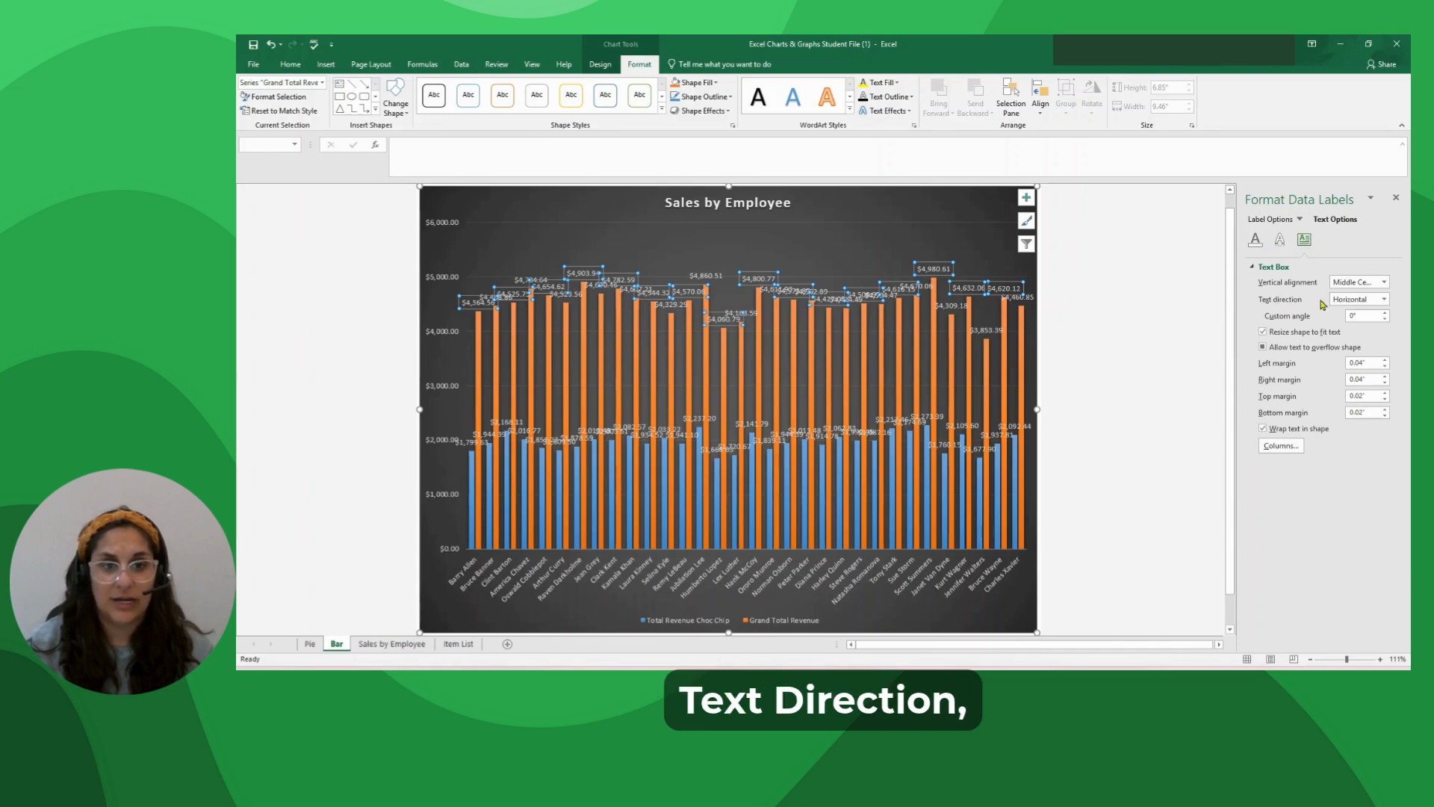
click(1384, 300)
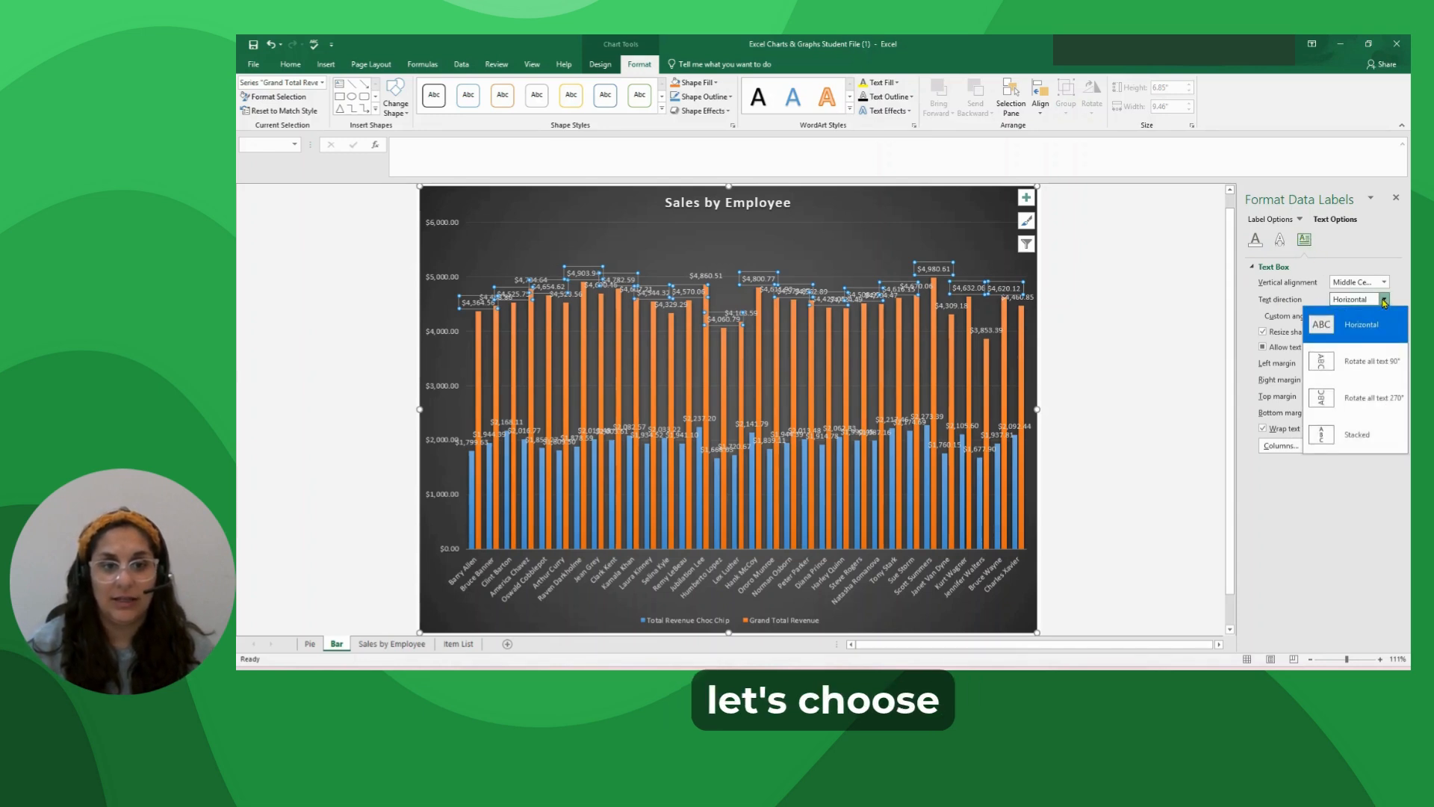
click(1325, 374)
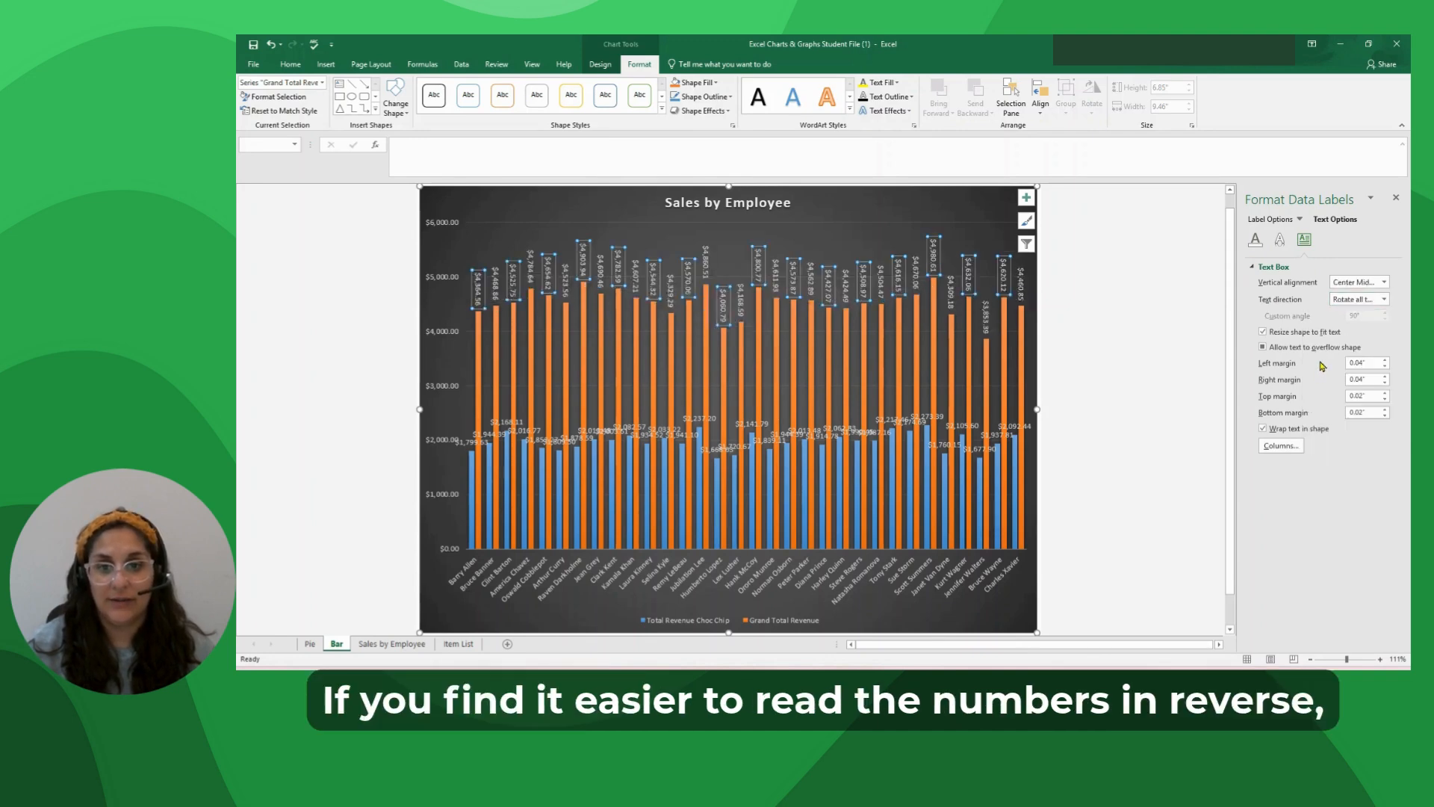
click(1358, 302)
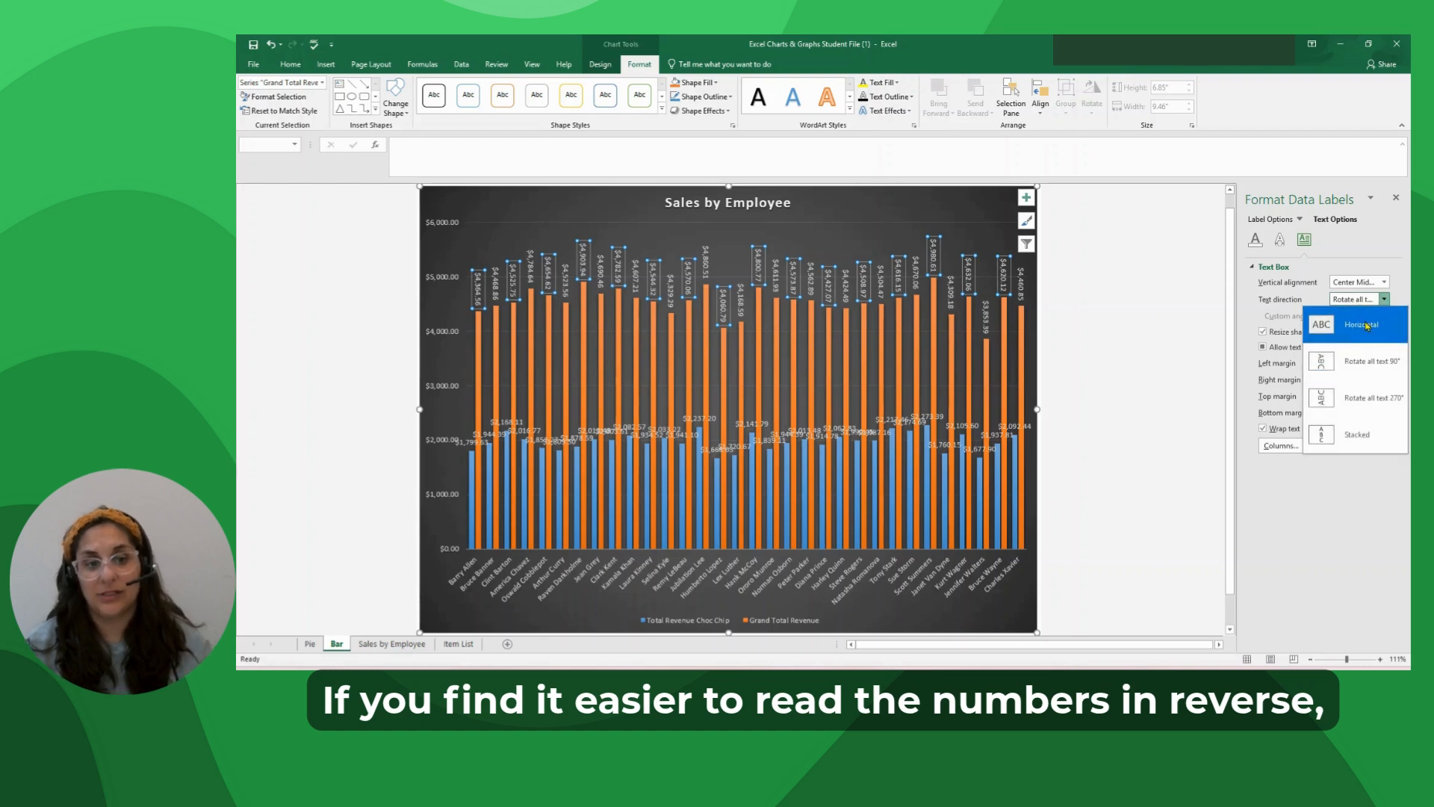
click(1383, 406)
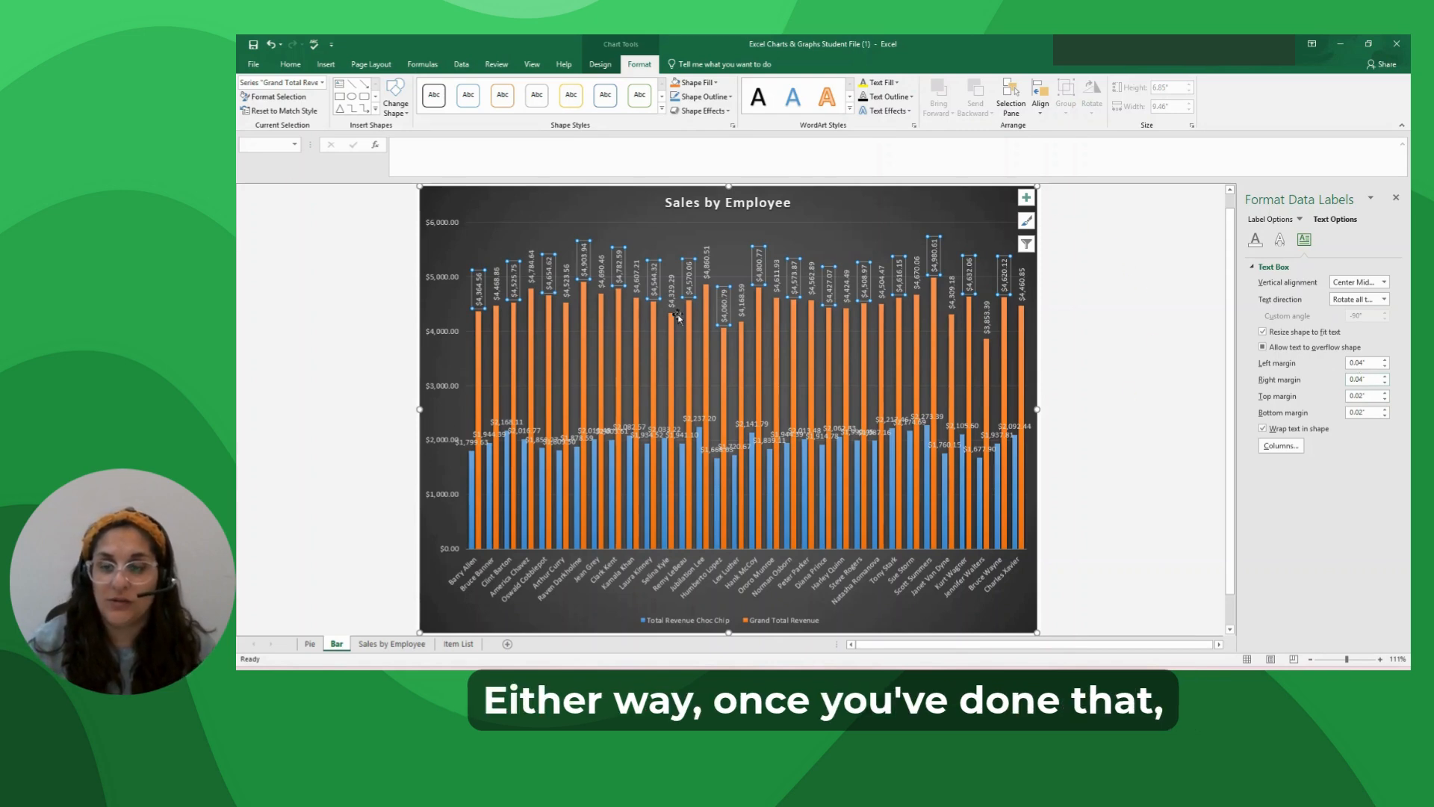
Set the text direction of the Total Revenue Choc Chip data labels to Rotate all text 270° and deselect the chart.
click(690, 419)
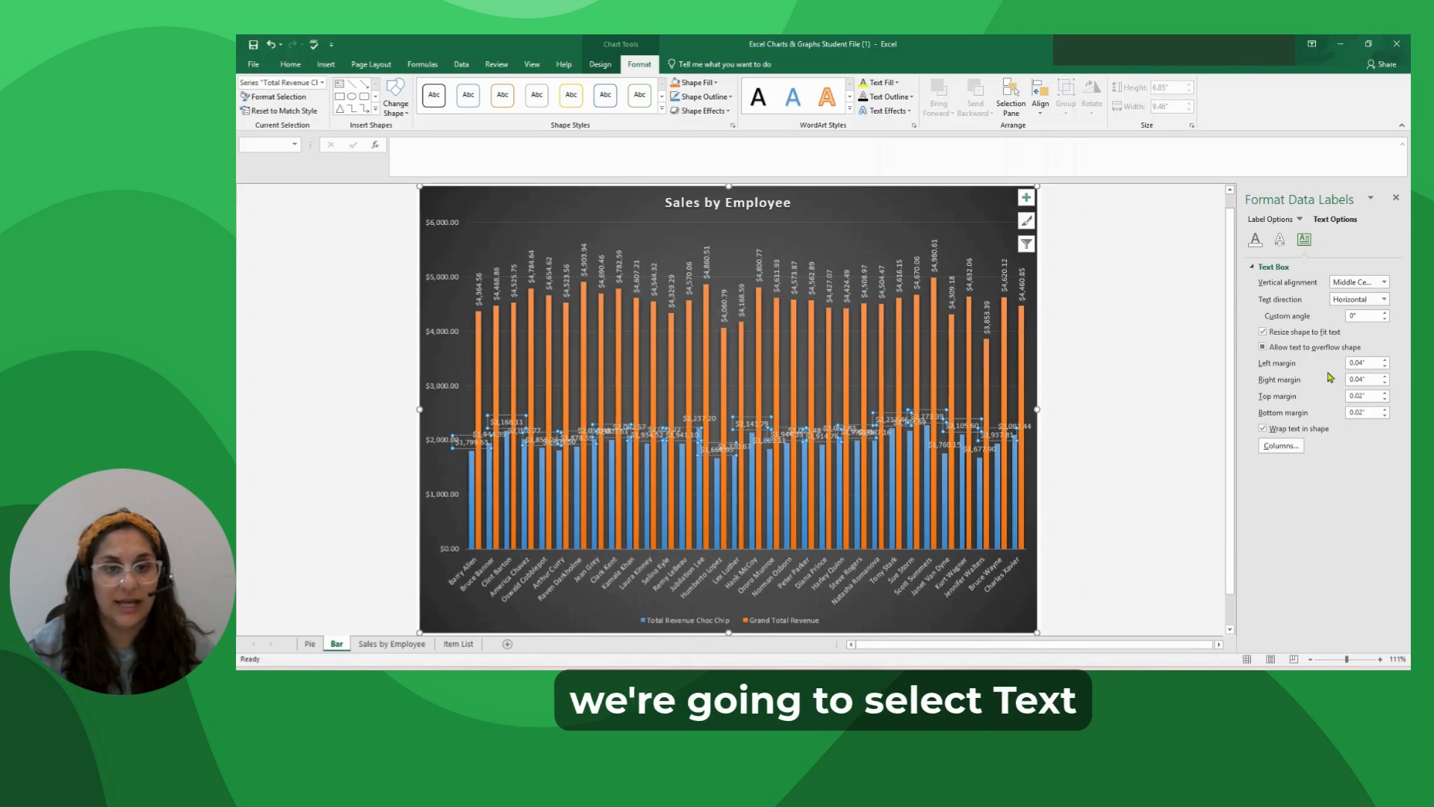
click(1384, 299)
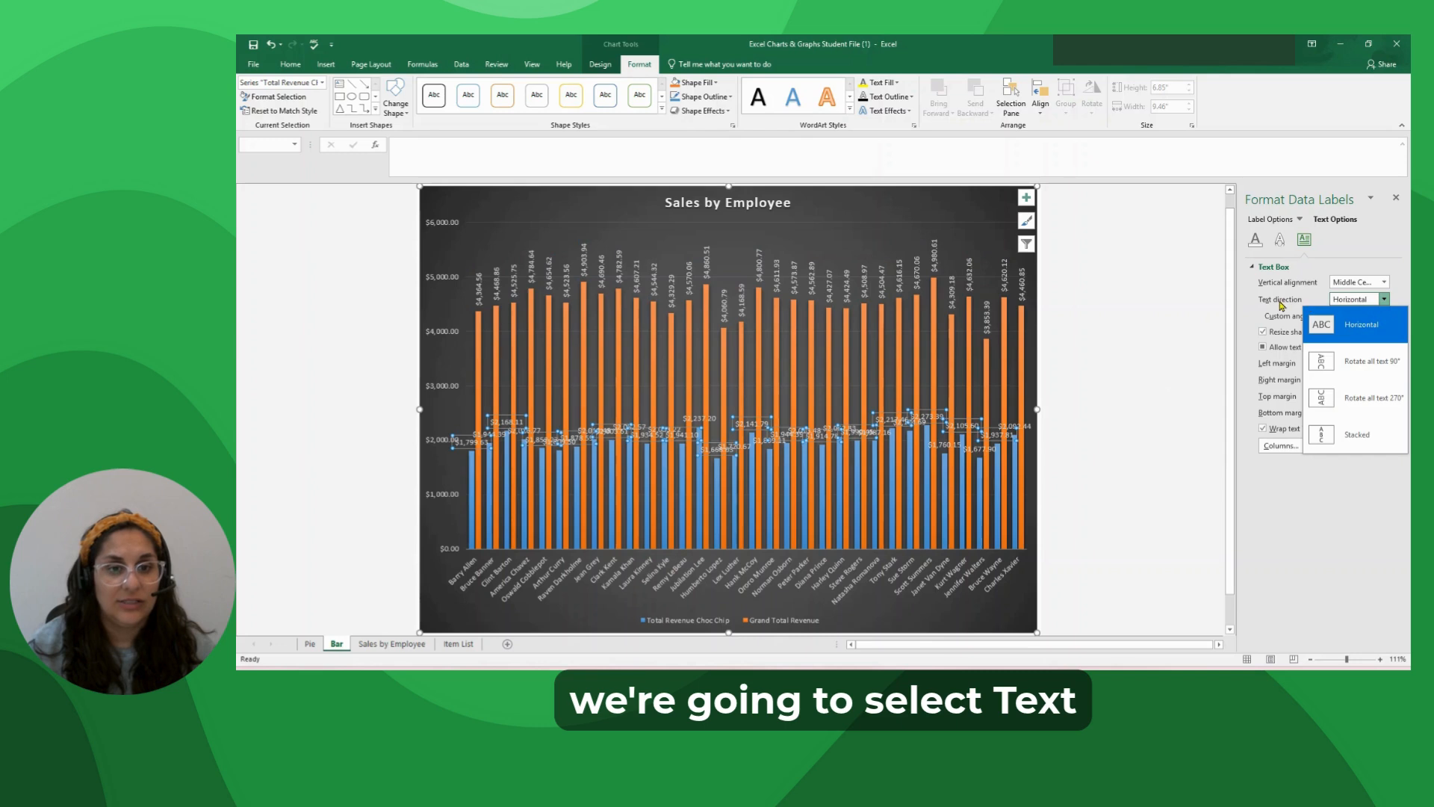
click(1375, 362)
click(1160, 375)
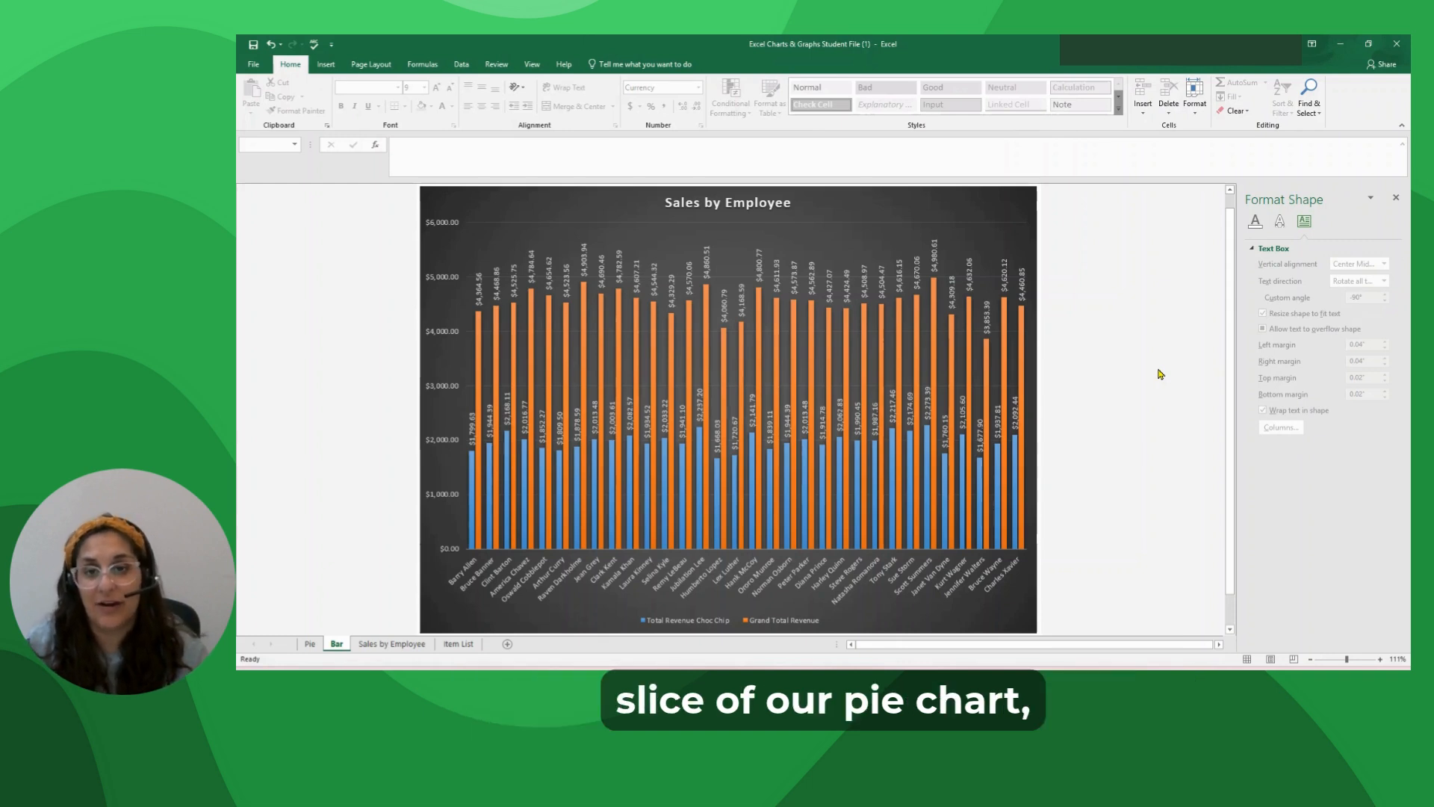
Give only the tallest Grand Total Revenue column a solid yellow fill so it stands out from its series.
click(937, 320)
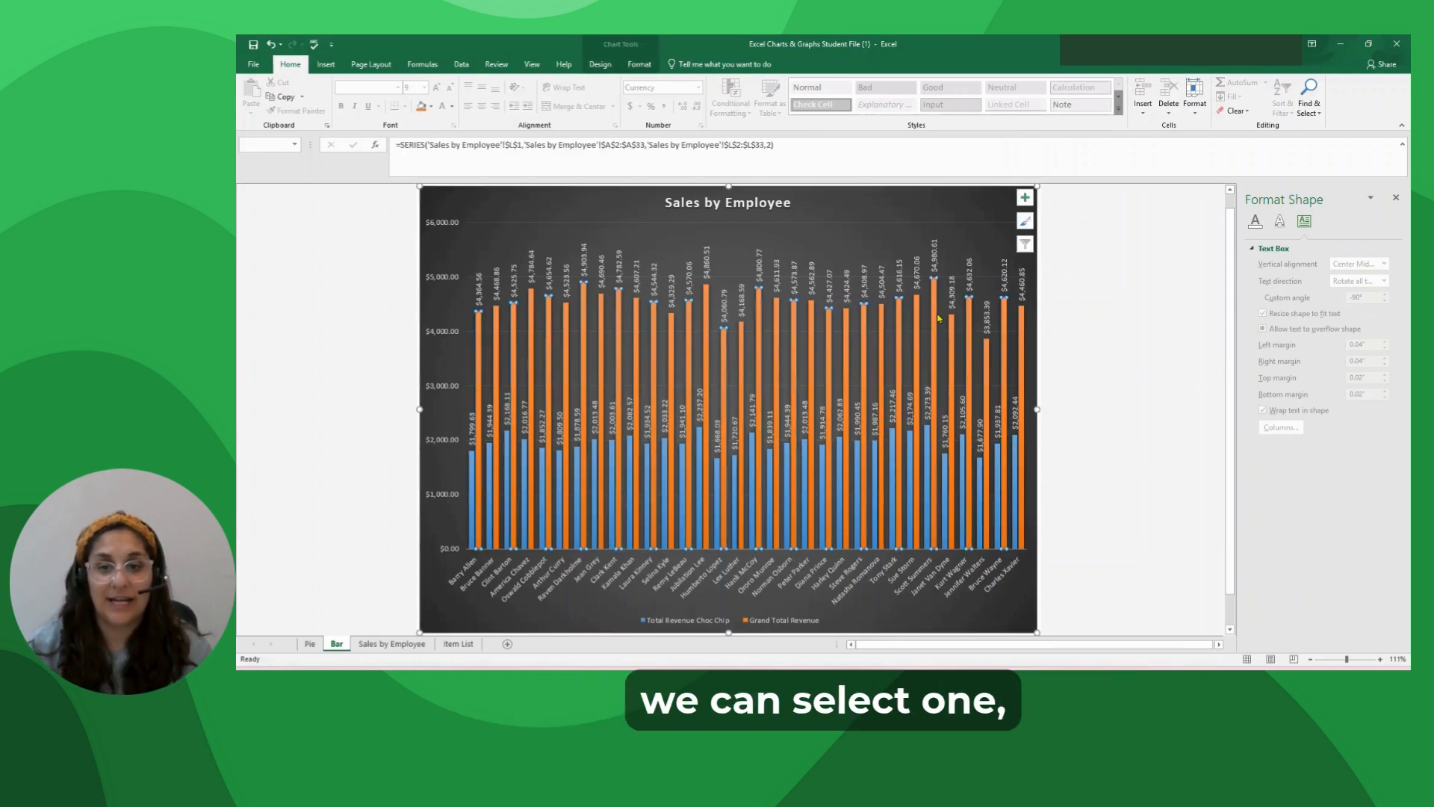
click(935, 369)
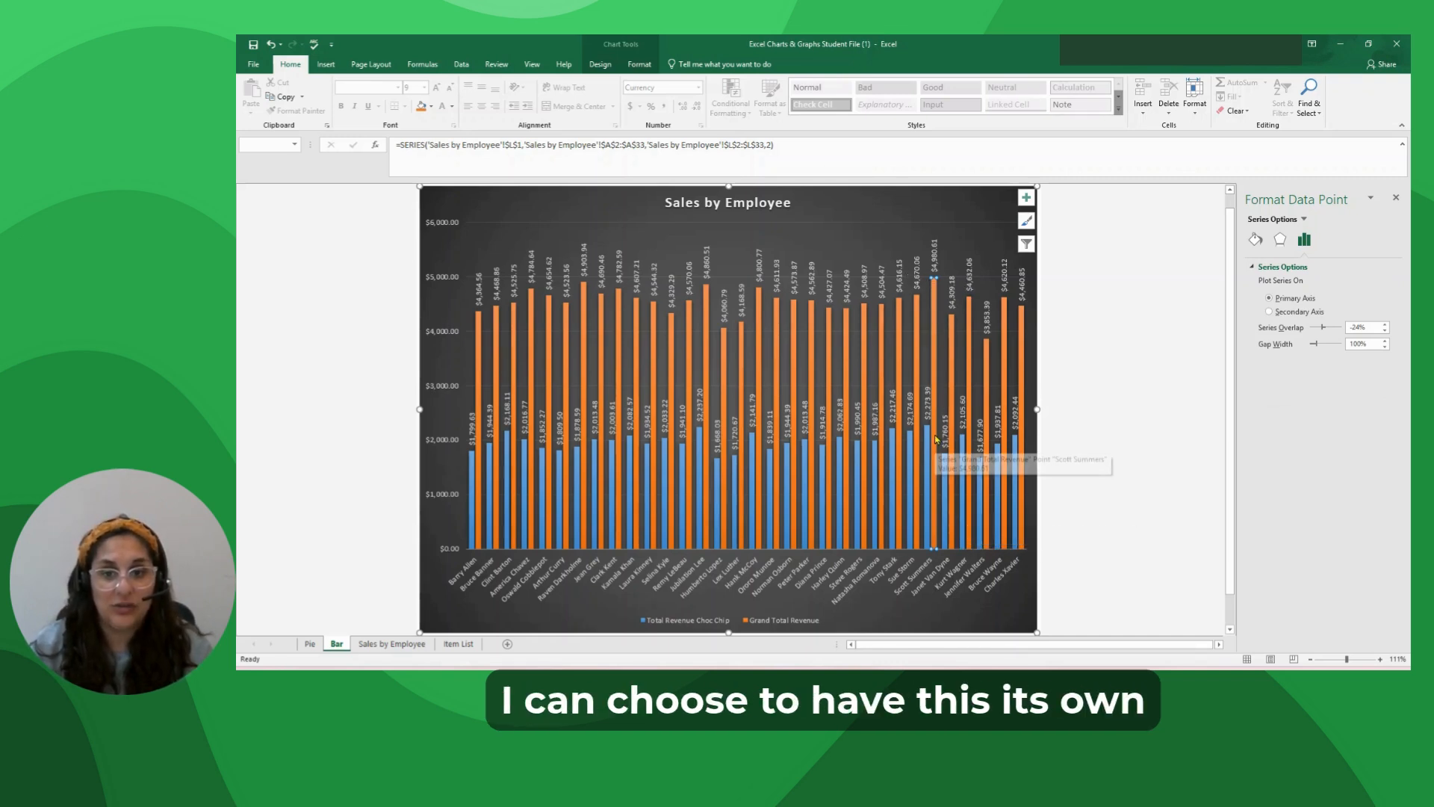
click(1254, 242)
click(1263, 298)
click(1376, 389)
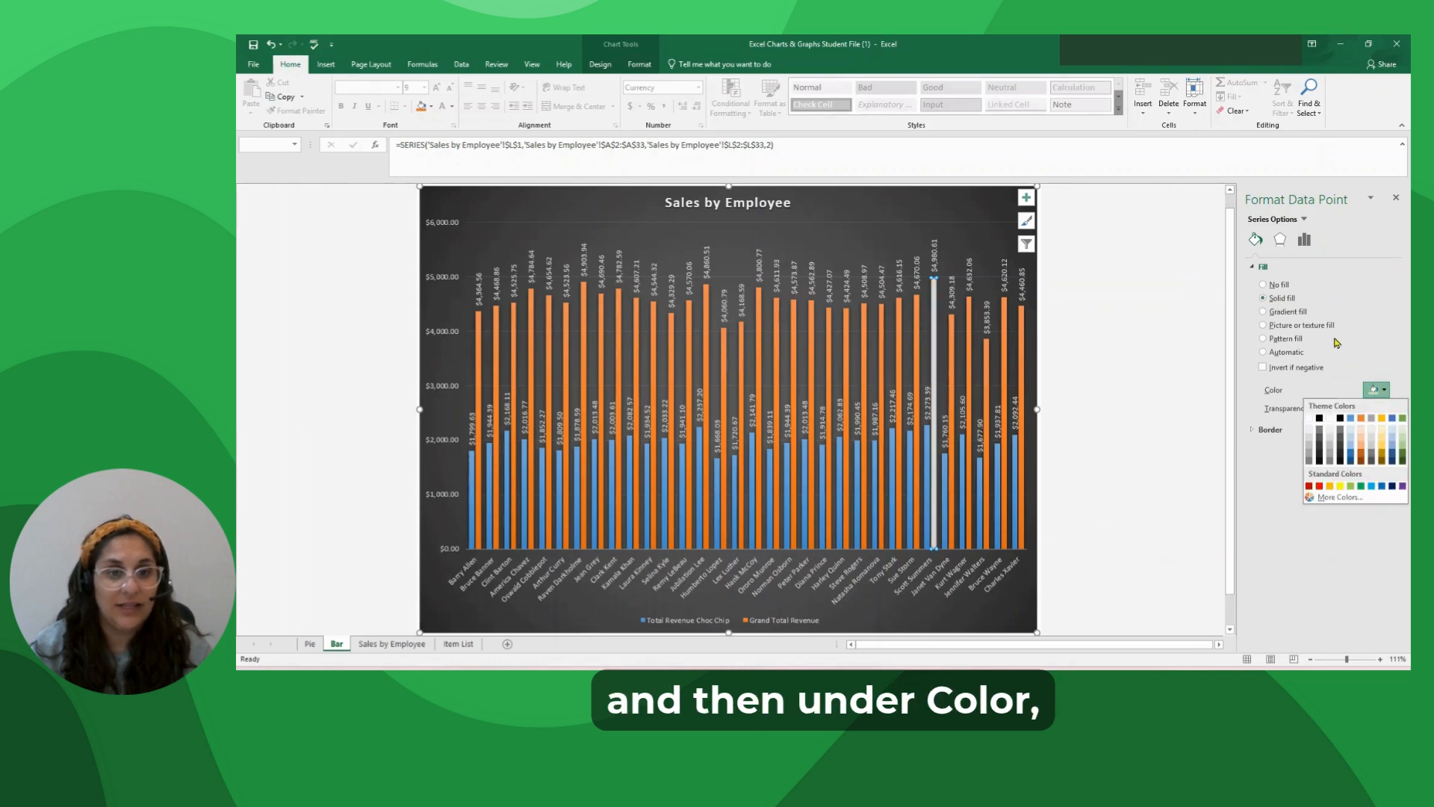
click(1340, 485)
click(1081, 489)
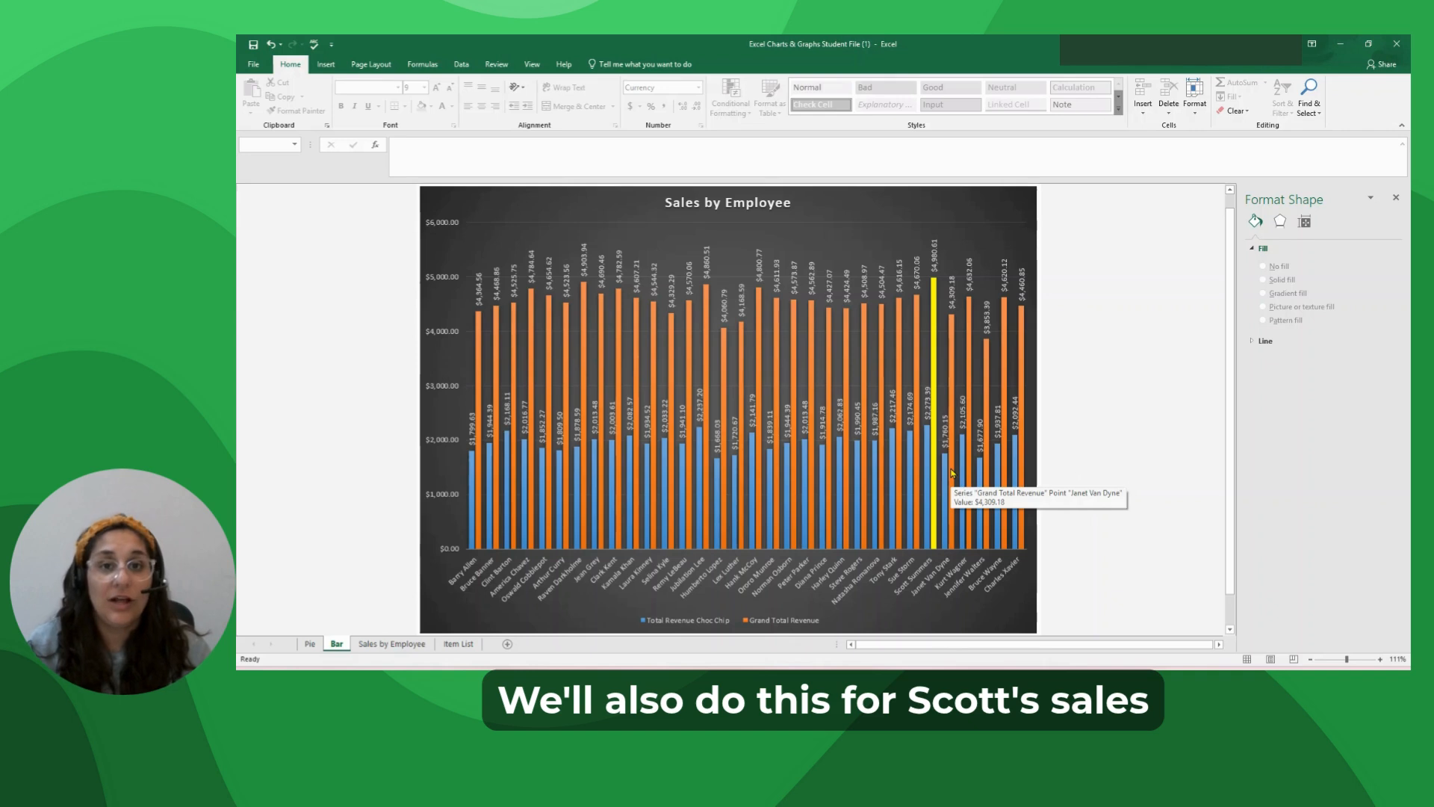
Fill only the Total Revenue Choc Chip column beside the yellow column with light green.
click(926, 440)
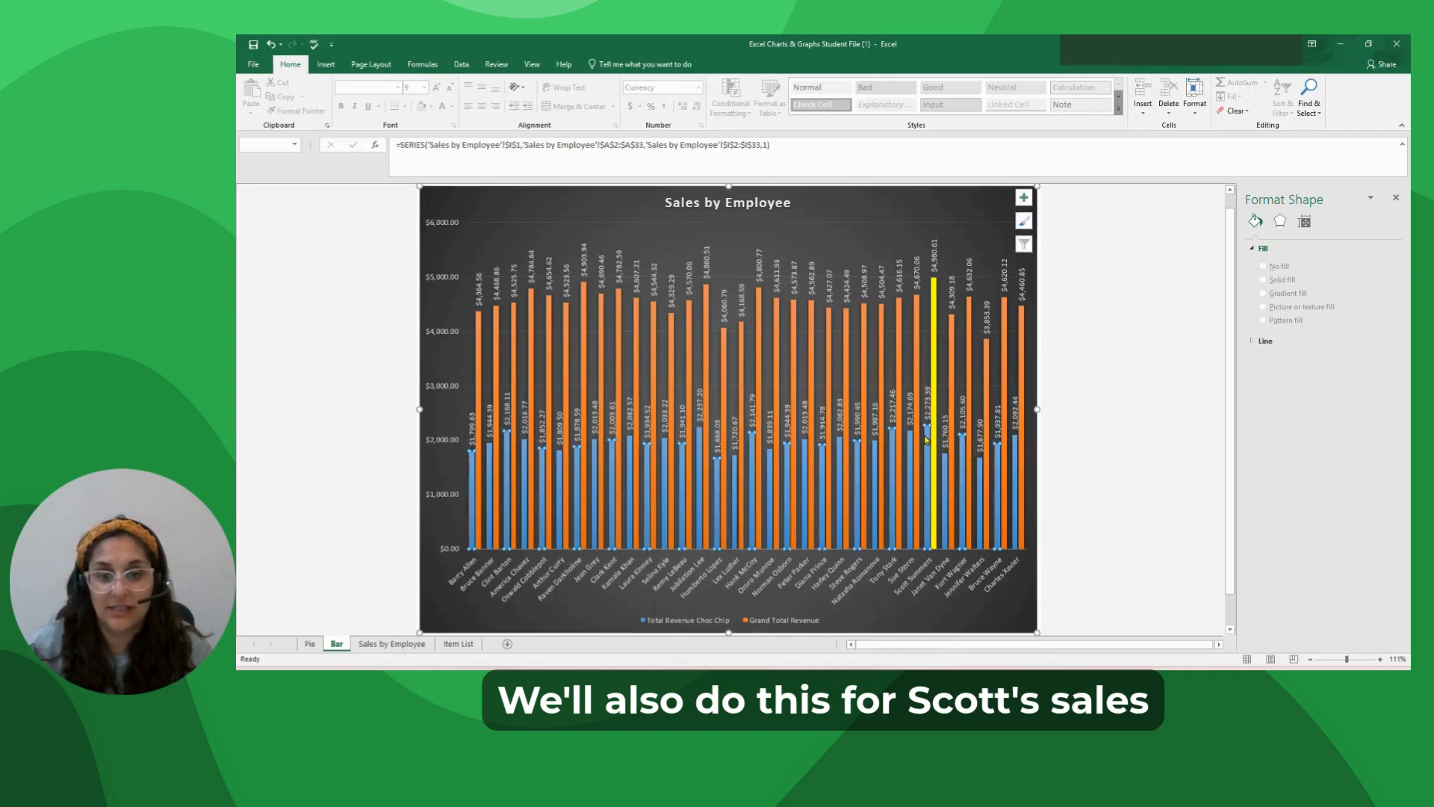
click(928, 461)
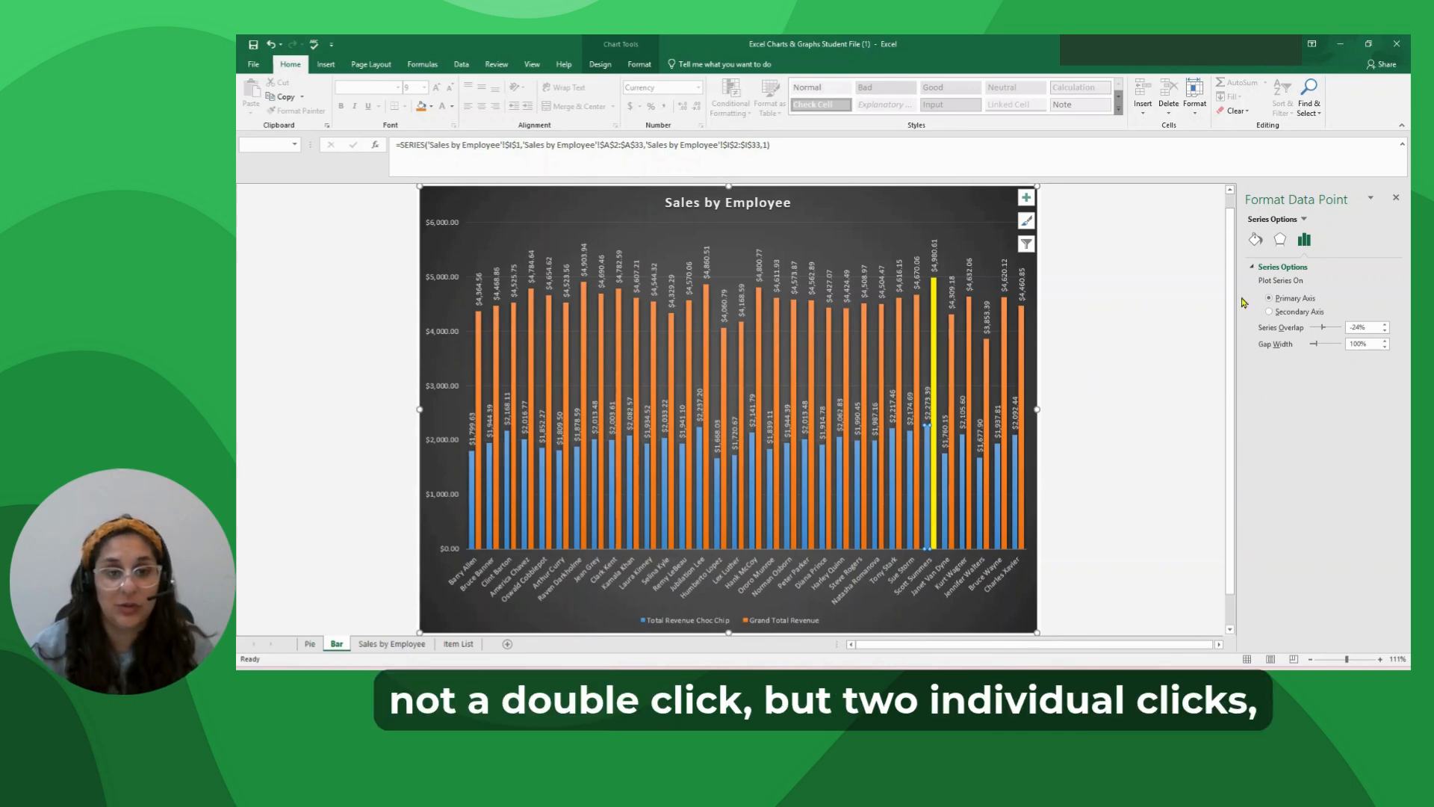
click(1256, 239)
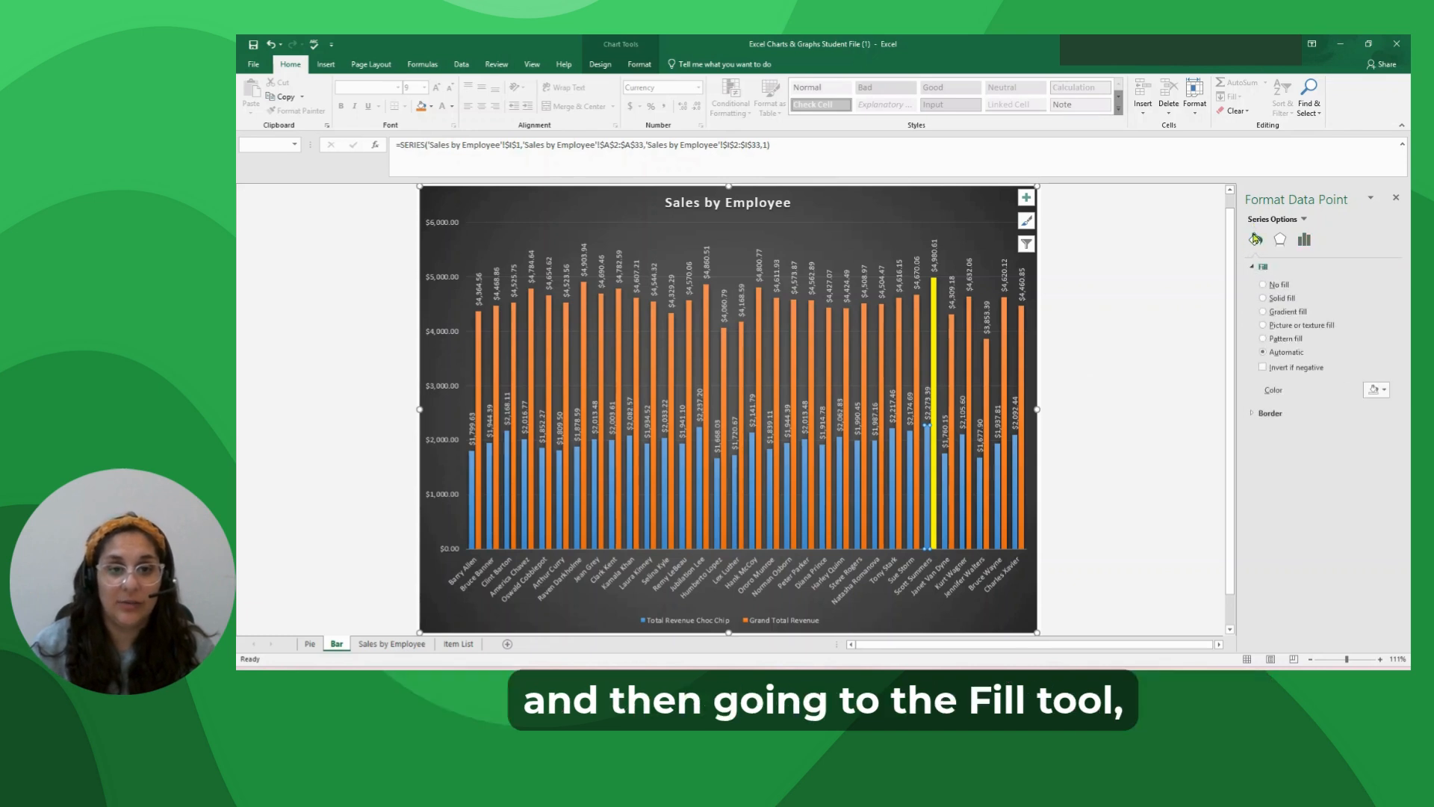
click(1384, 390)
click(1352, 485)
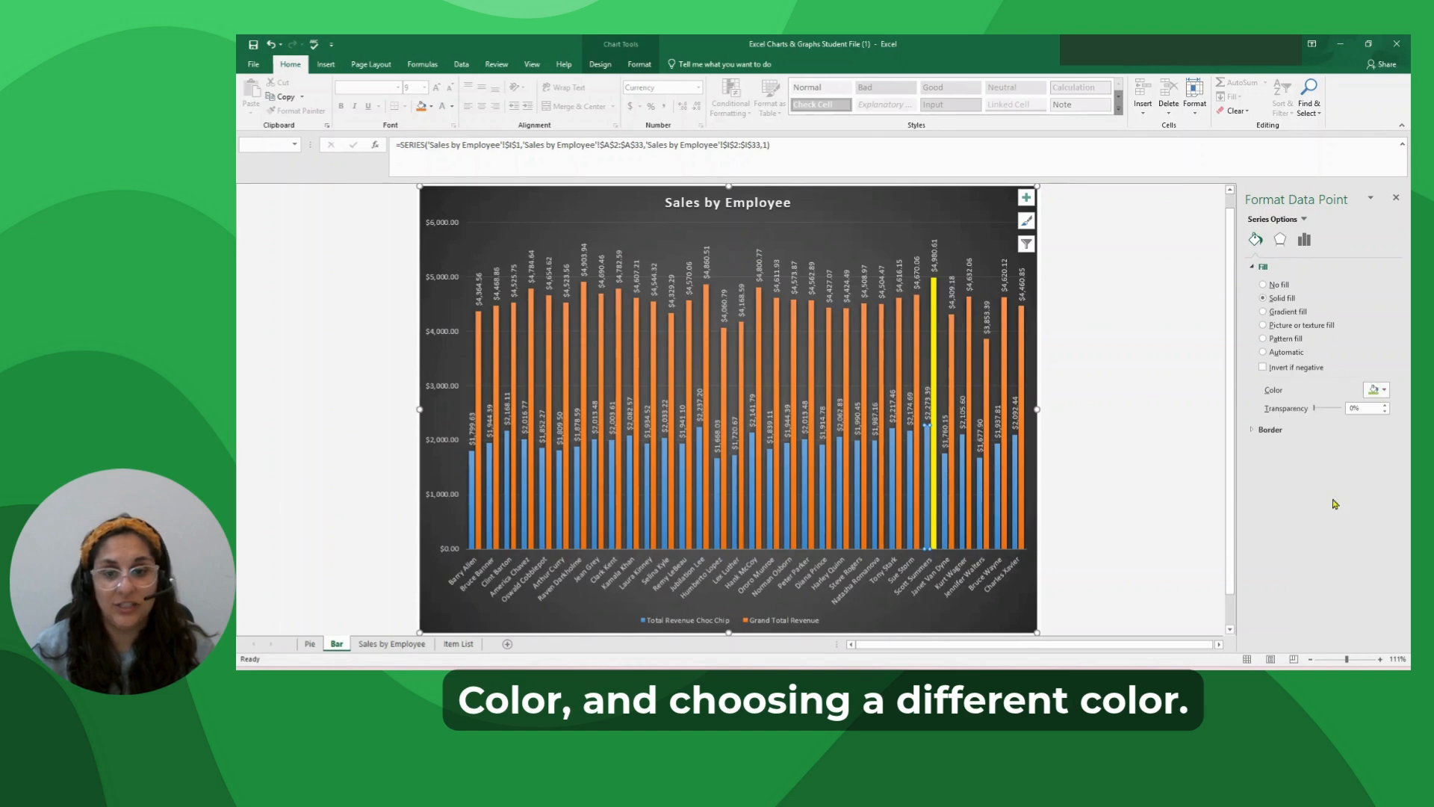
click(1133, 471)
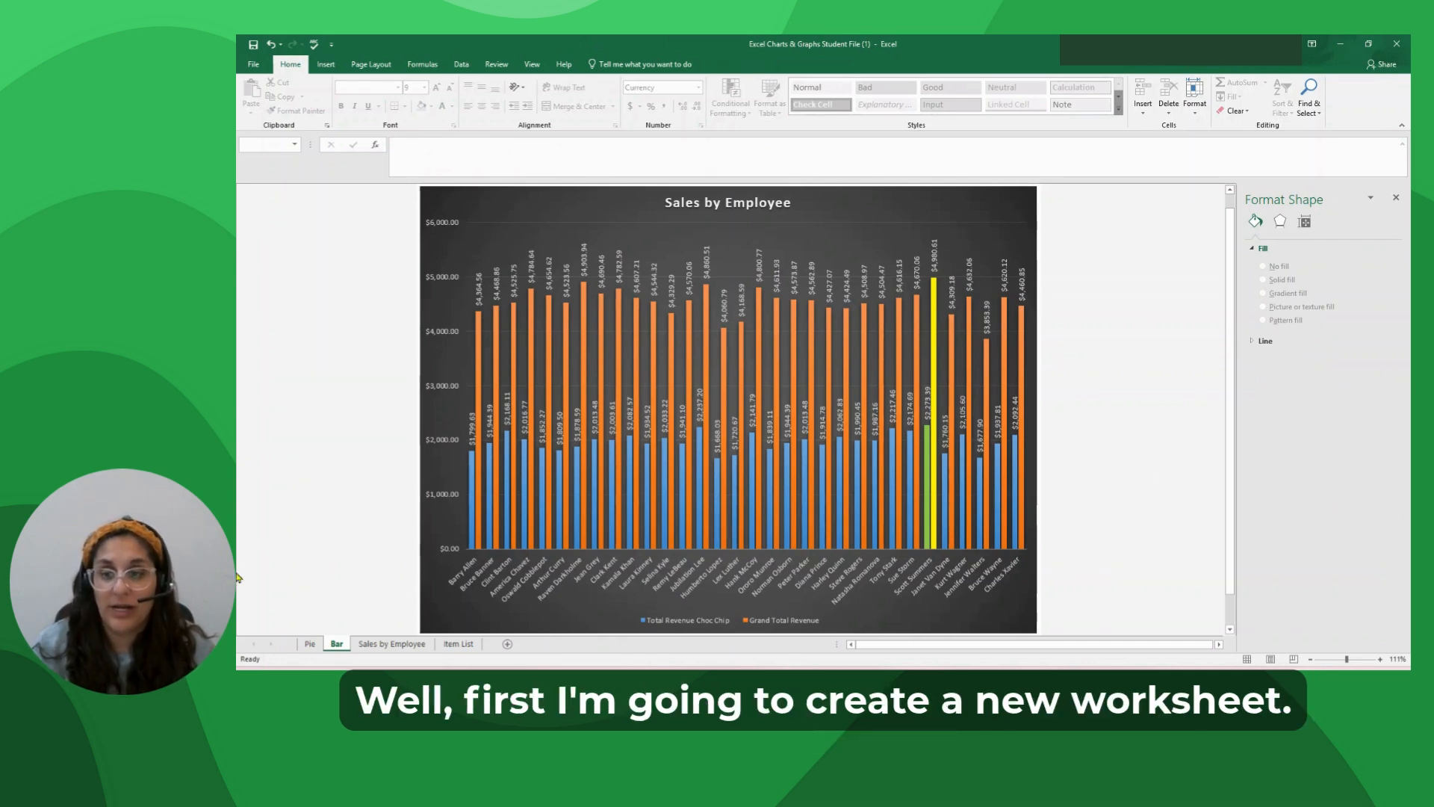
Add a new worksheet and name it Print.
click(507, 645)
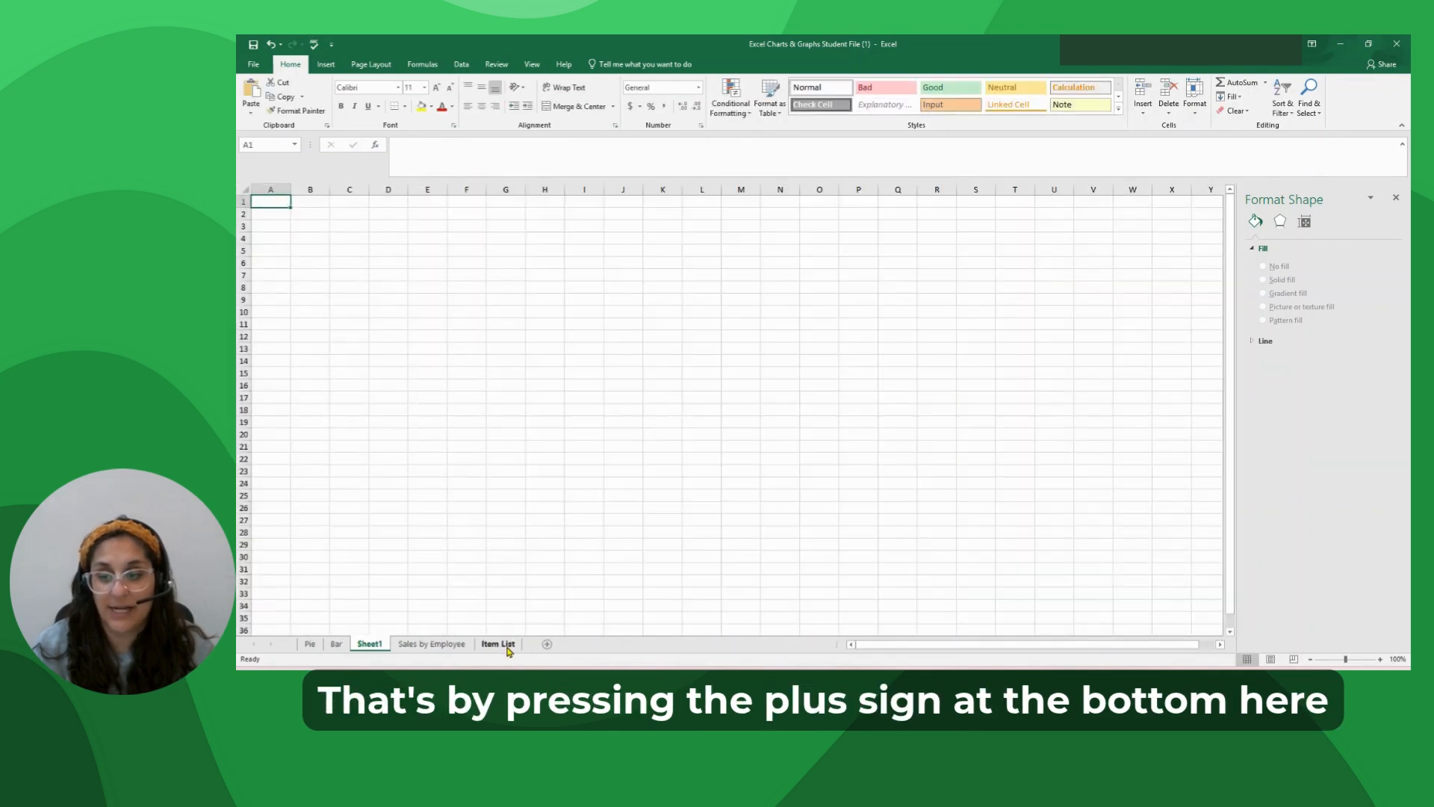
double_click(370, 644)
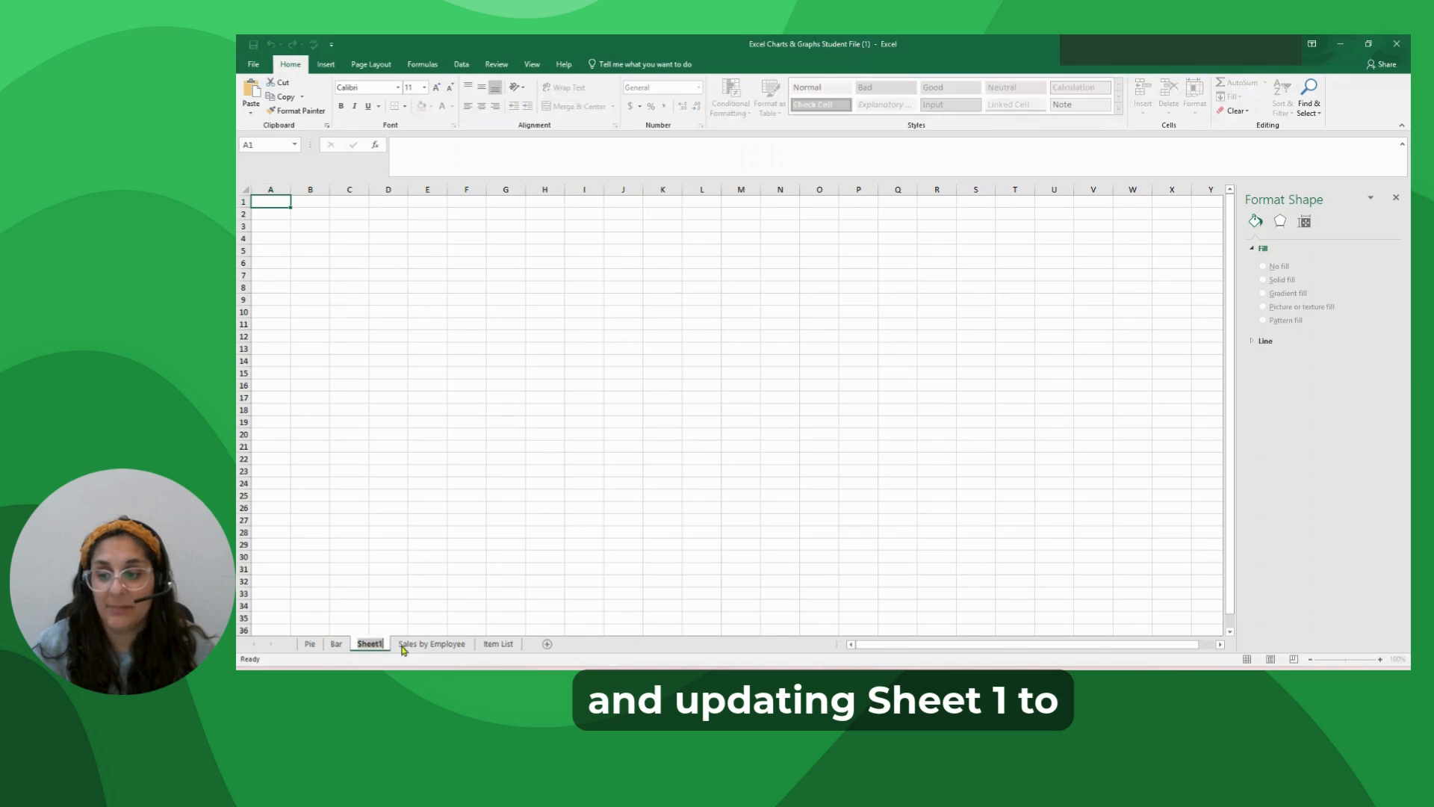
text(Print)
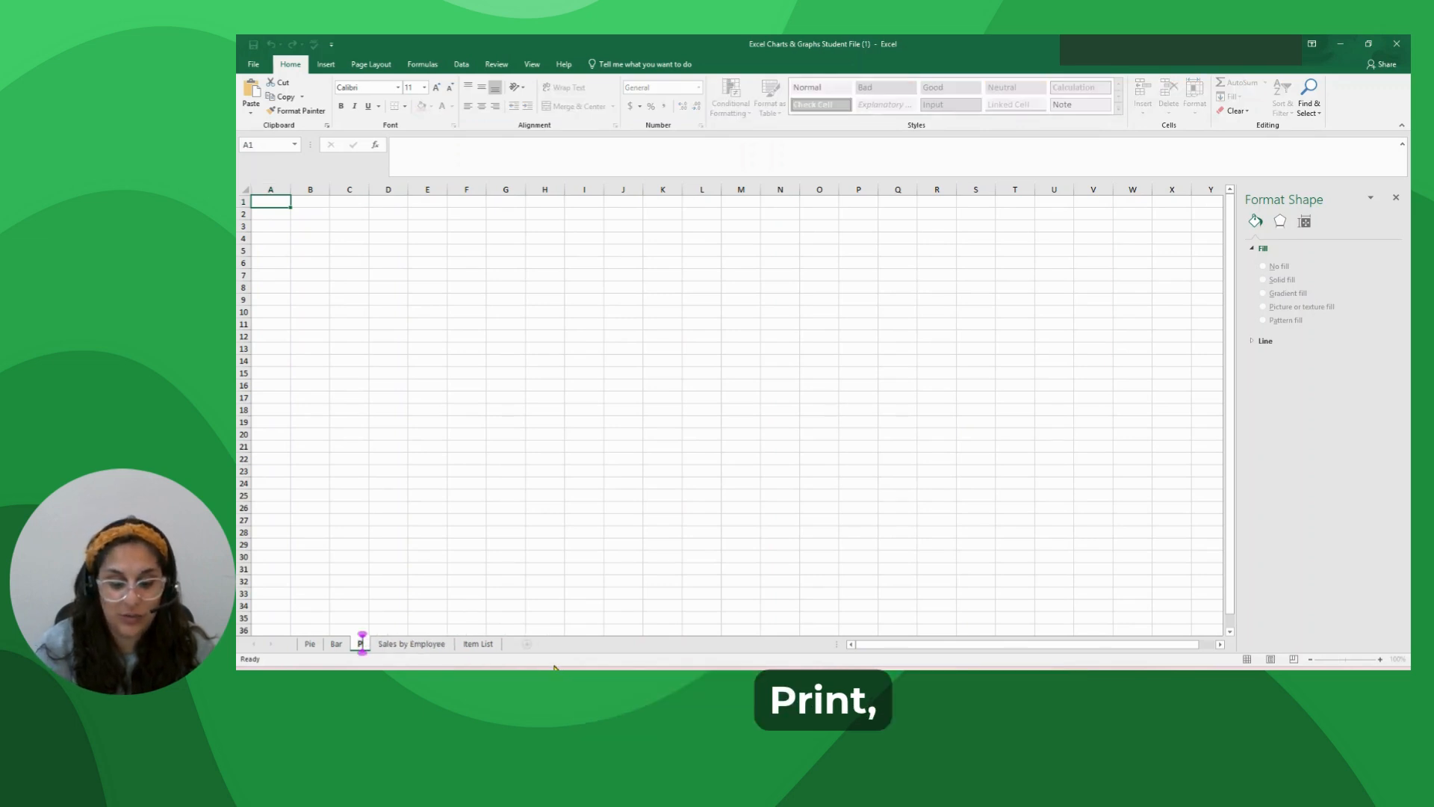
key(Return)
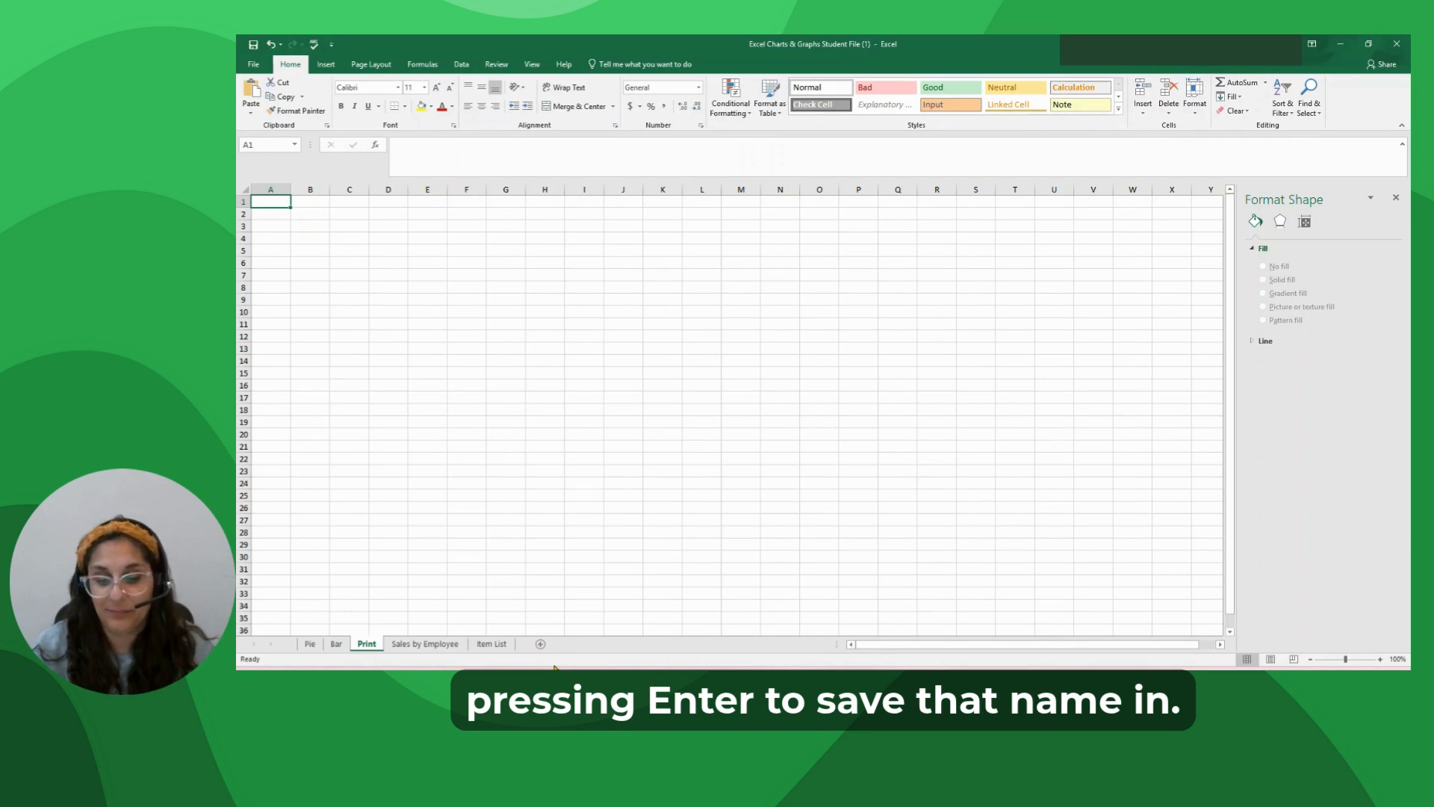
Copy the entire Total Units Sold by Region pie chart from the Pie sheet and paste it into the Print sheet.
click(311, 646)
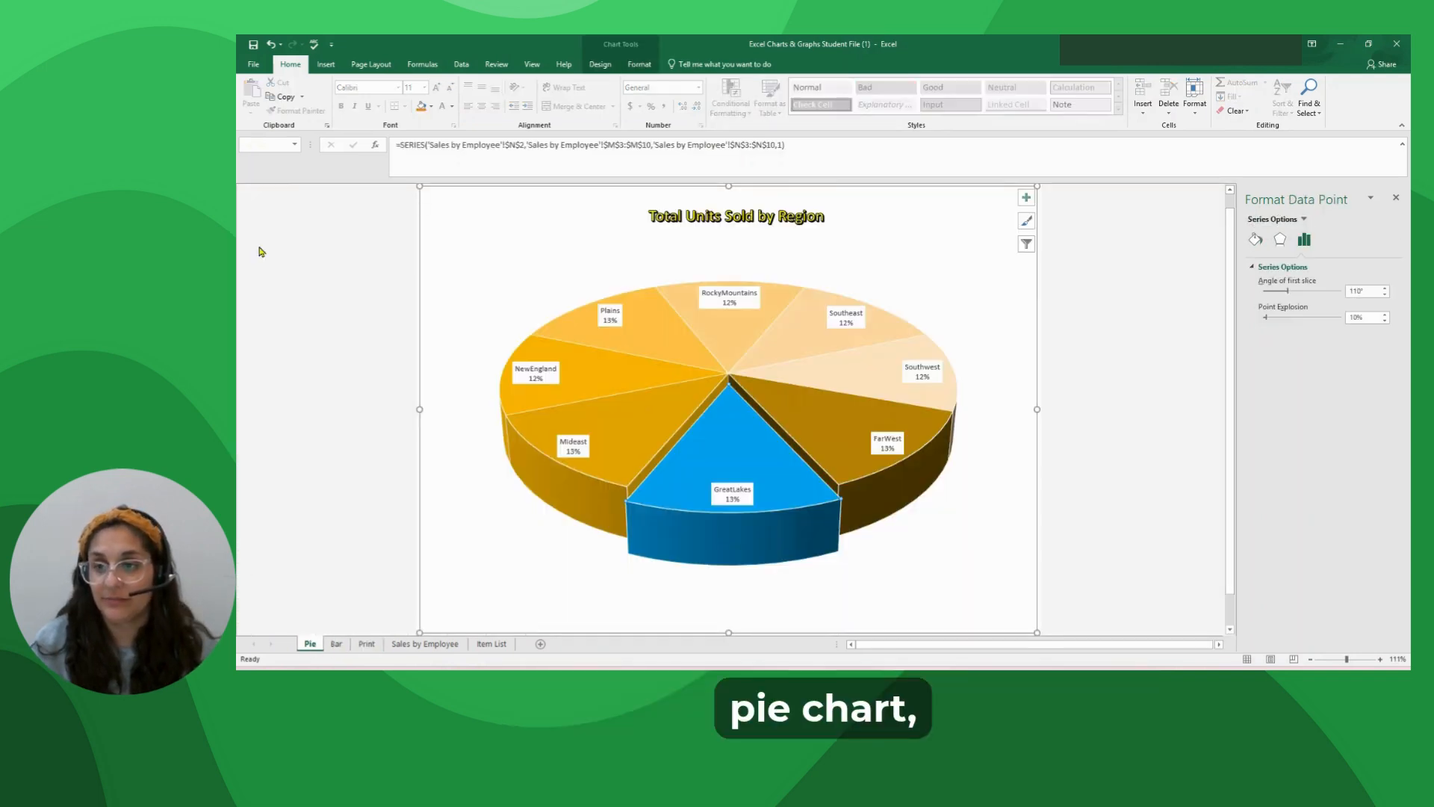
click(480, 310)
click(458, 276)
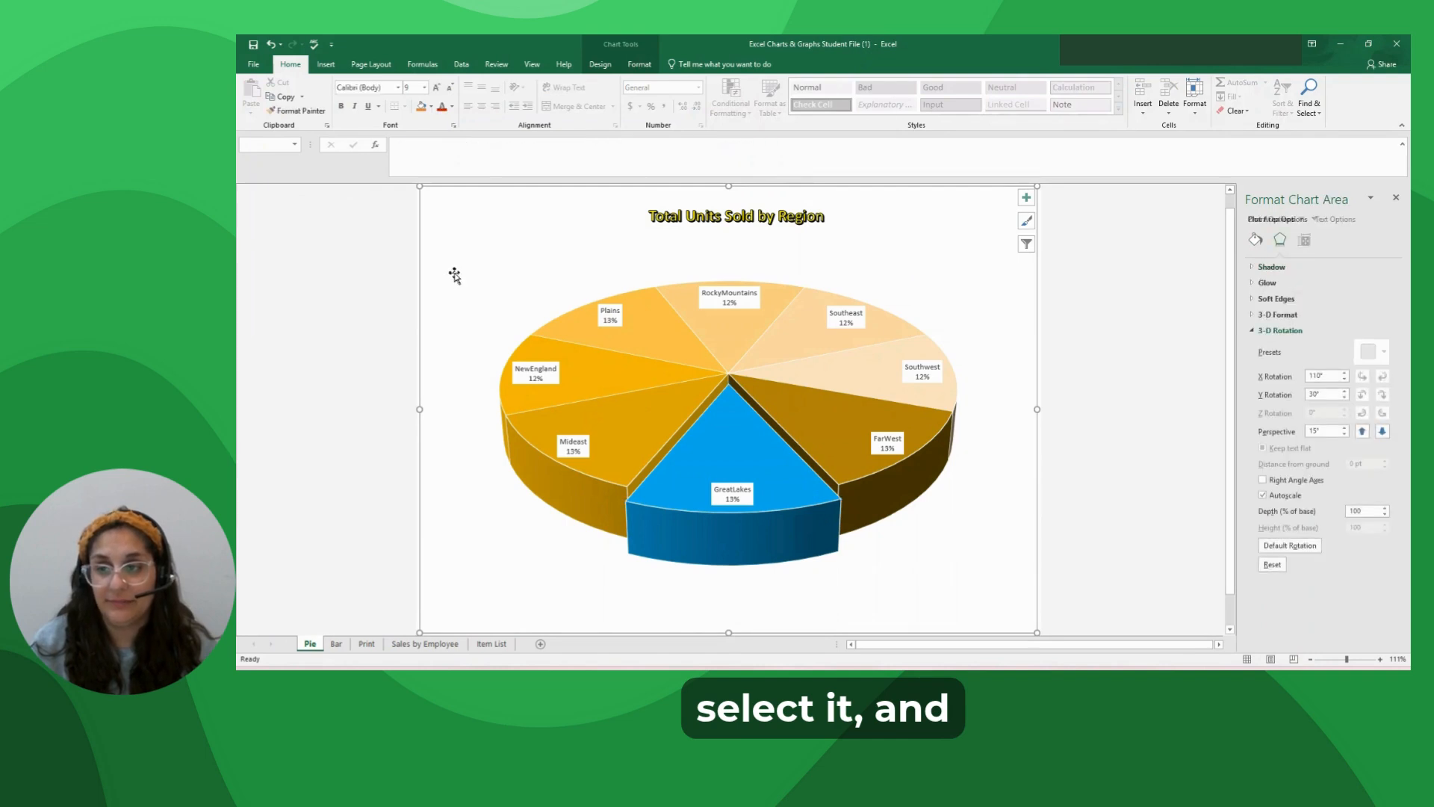
click(281, 97)
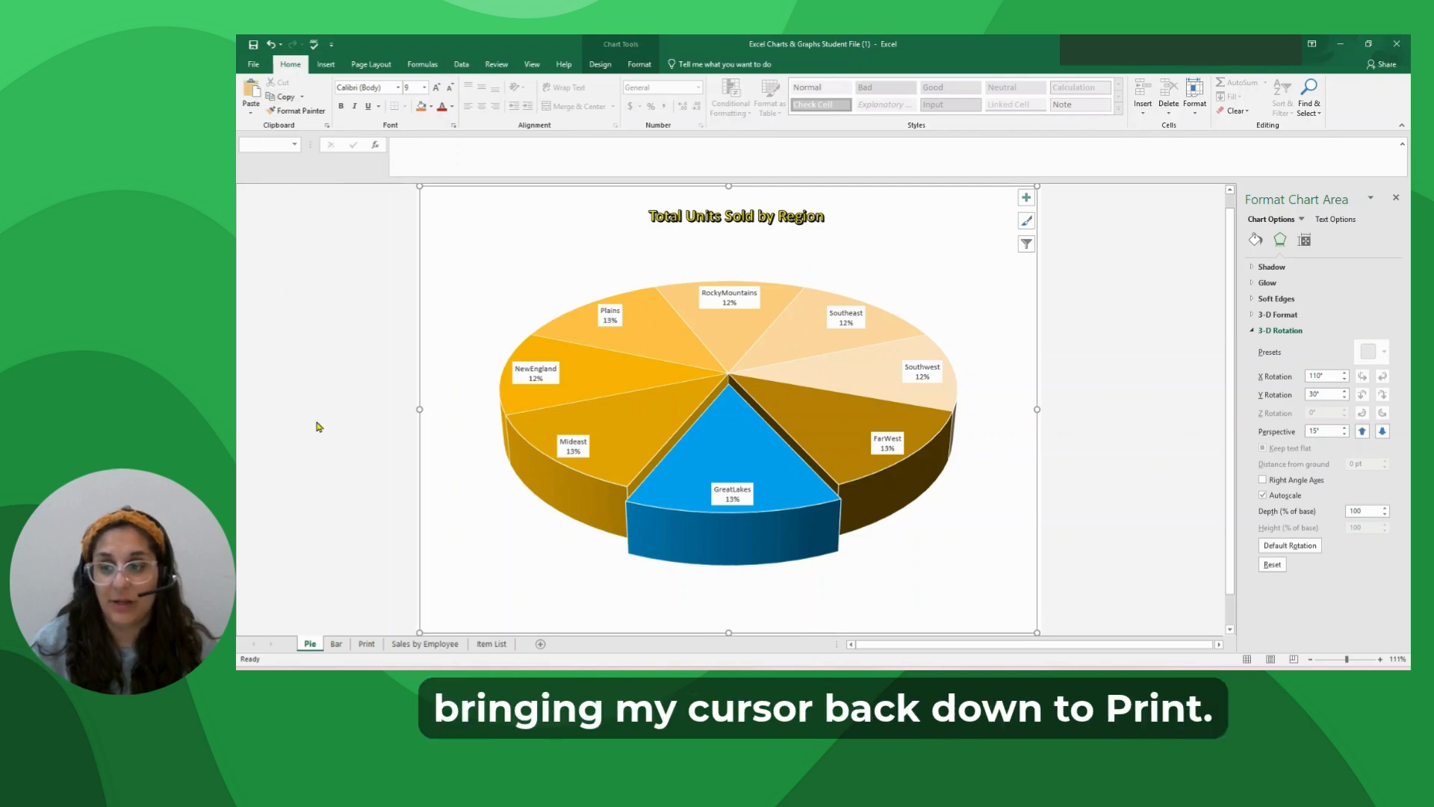
click(367, 644)
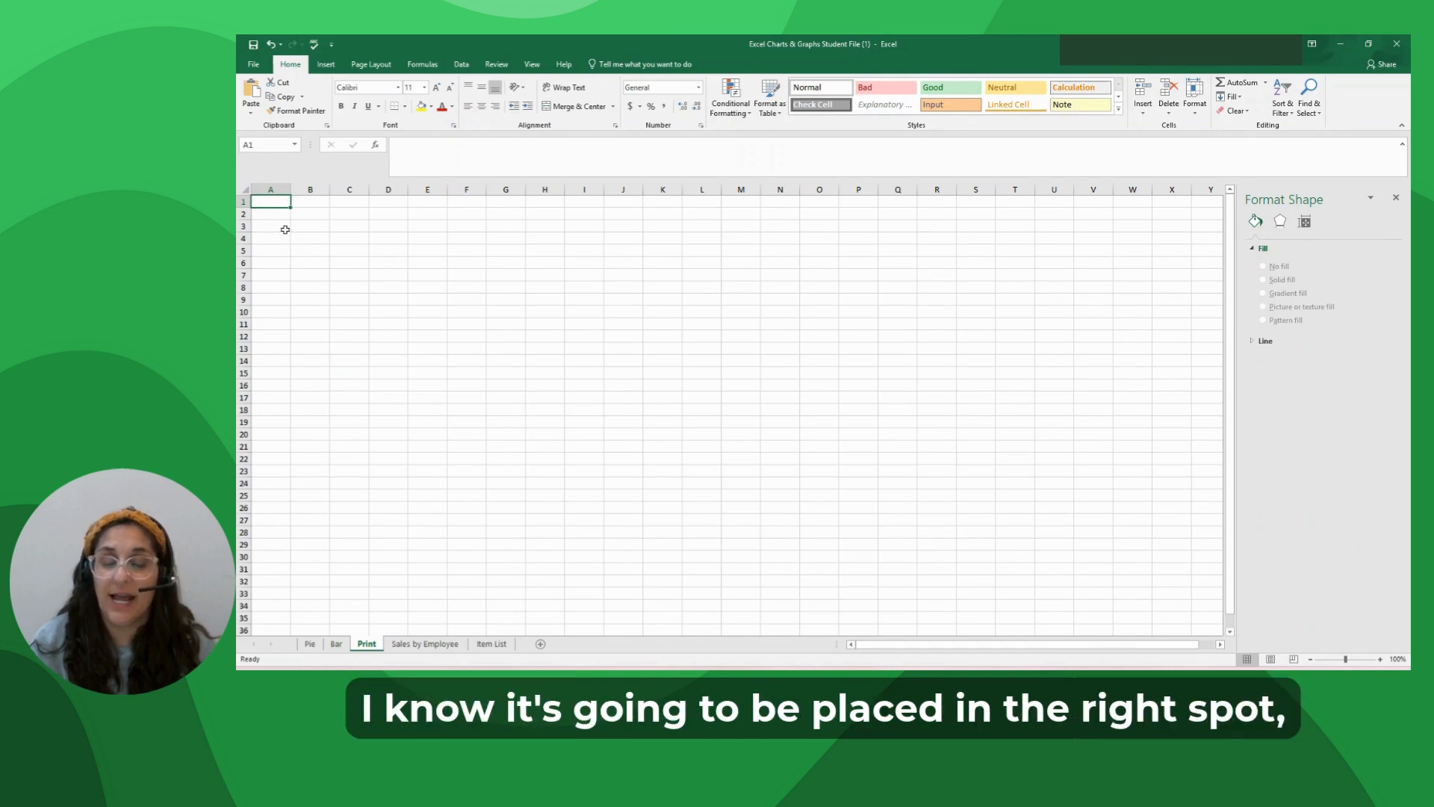
click(251, 89)
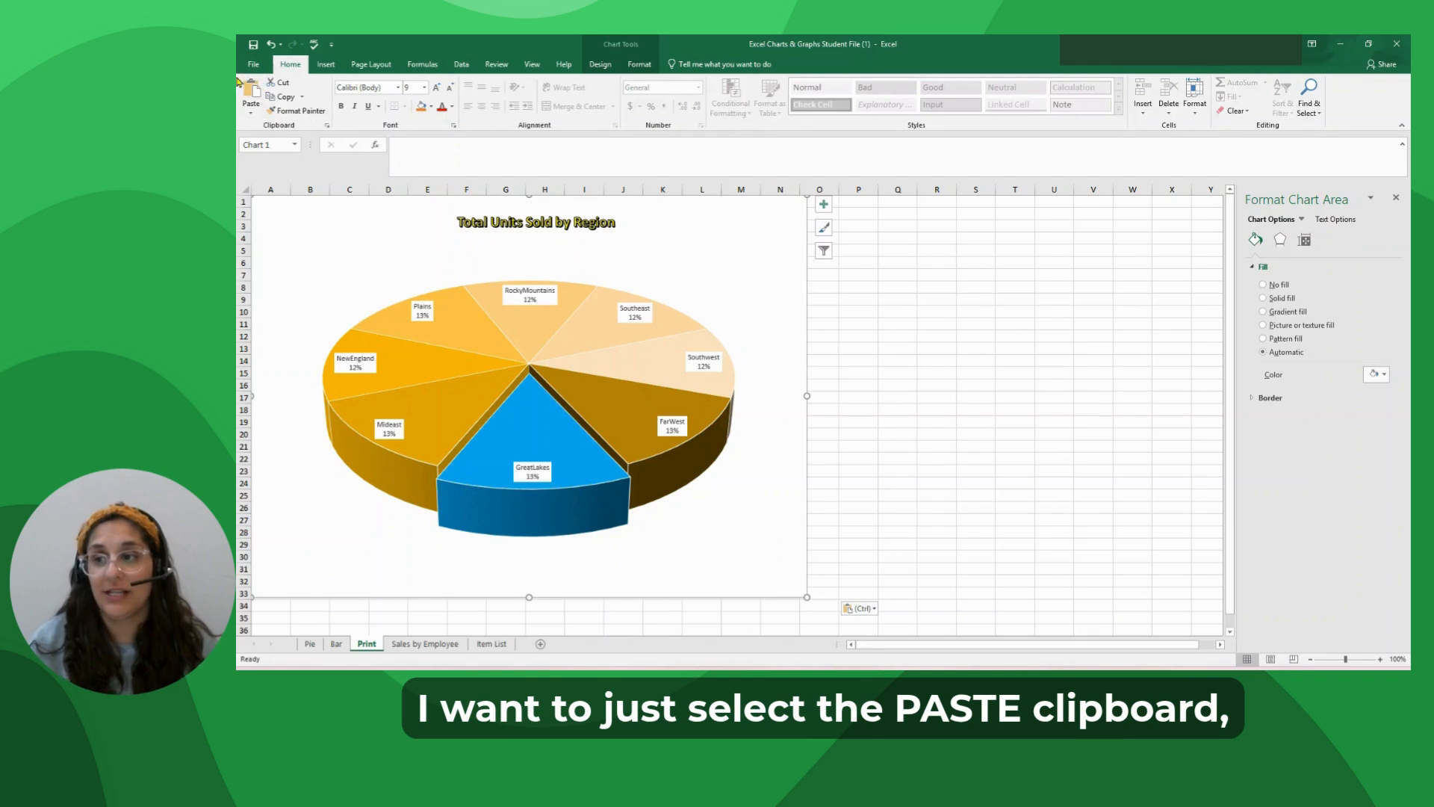
click(245, 105)
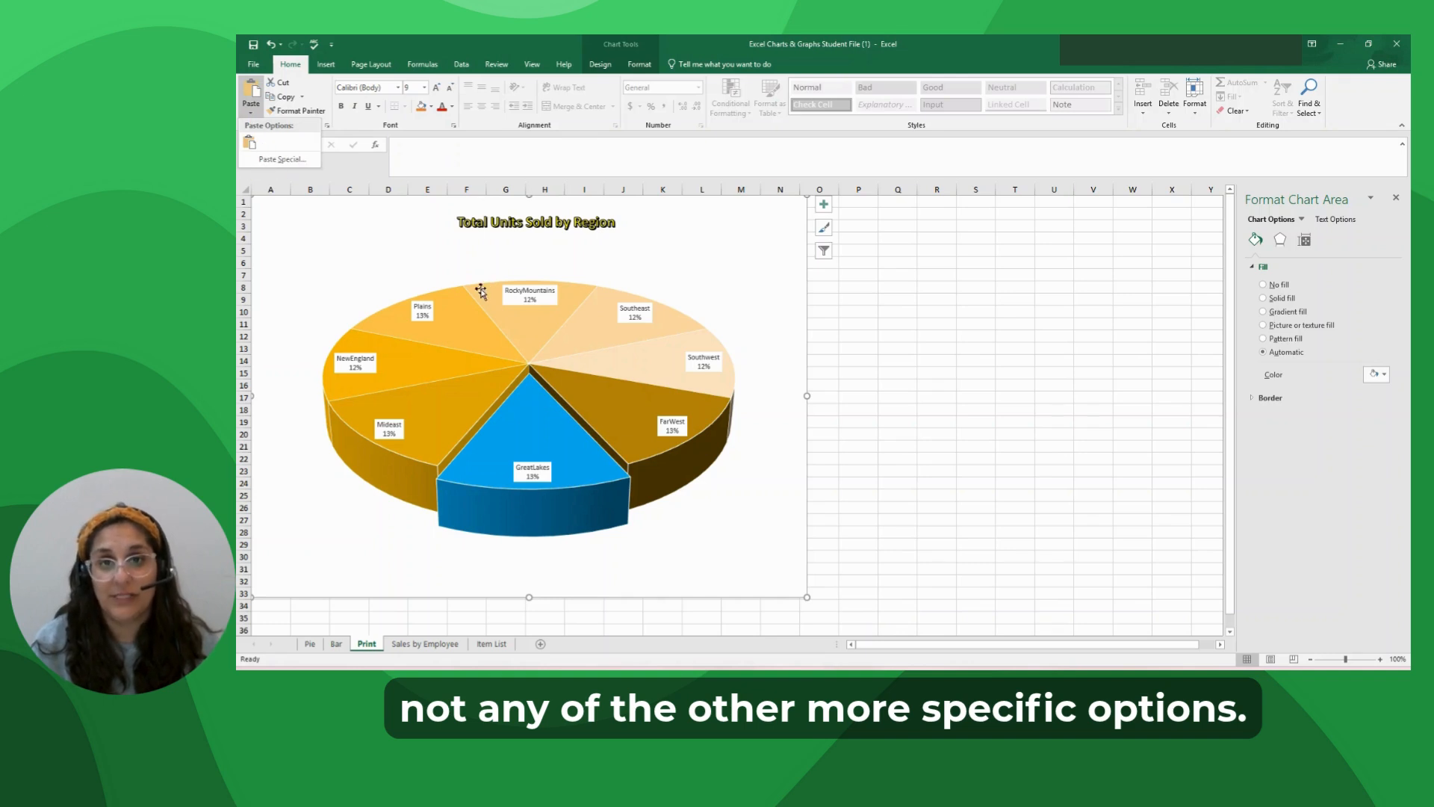
click(887, 307)
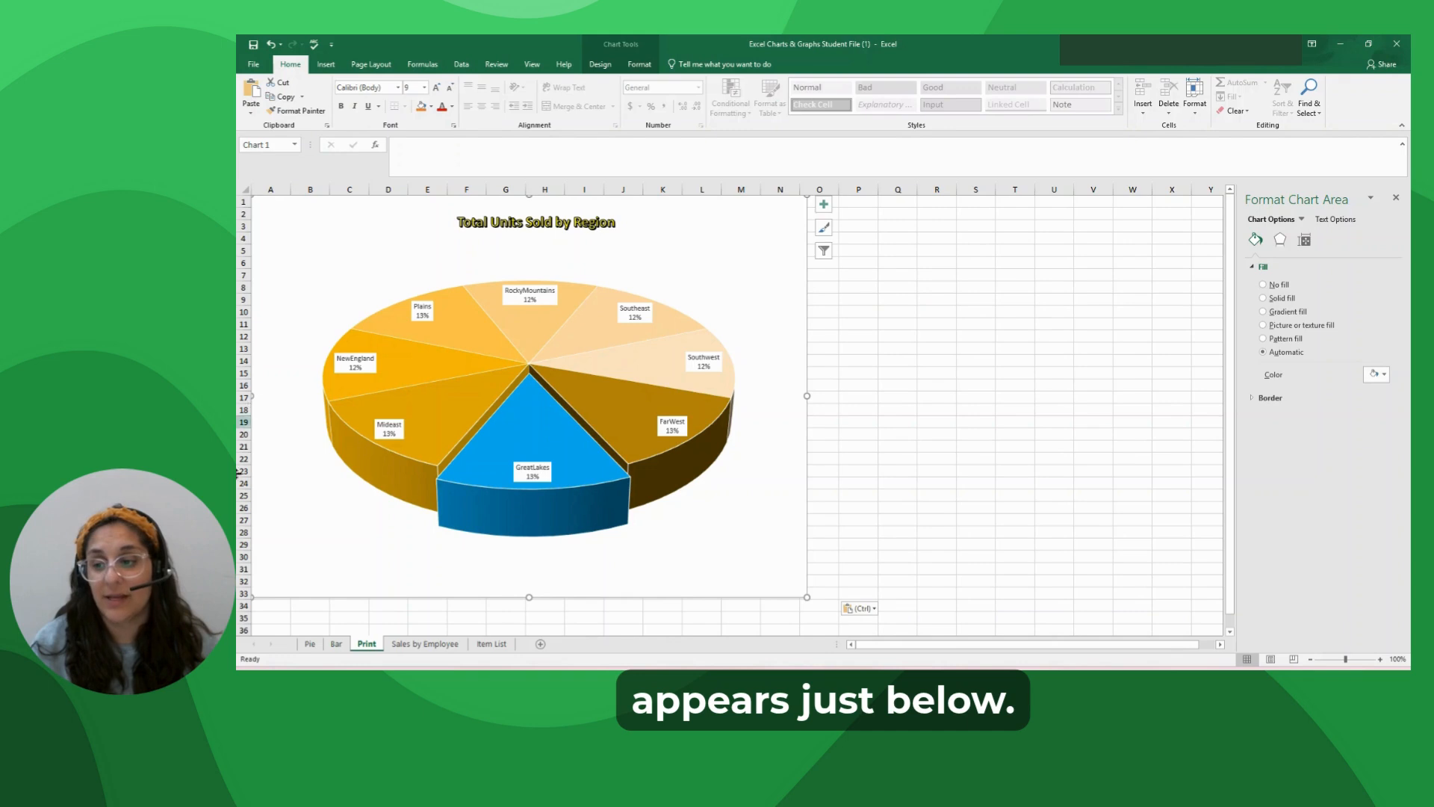
Copy the entire Sales by Employee chart from the Bar sheet and paste it at cell A35 of the Print sheet, below the pie chart.
click(281, 614)
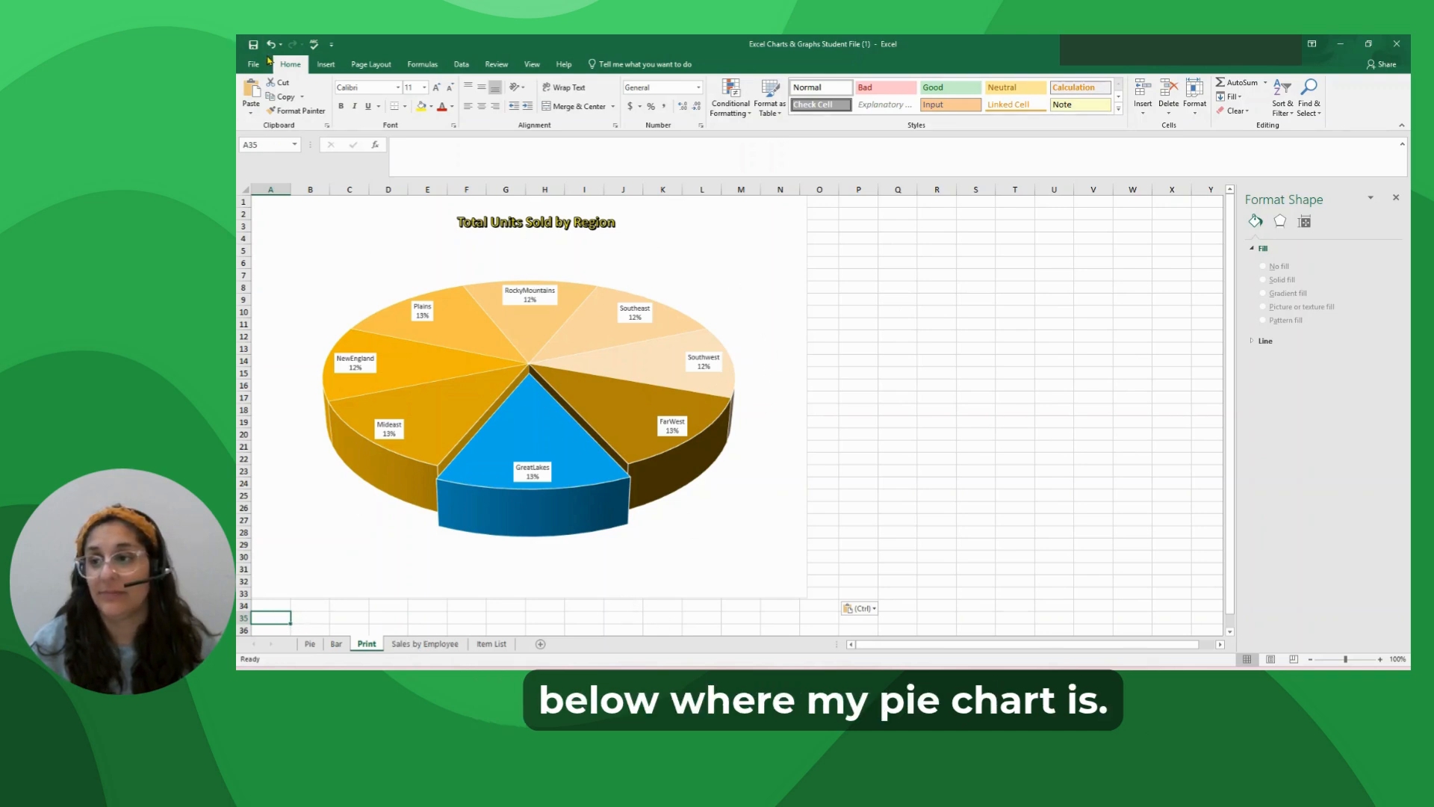
click(336, 644)
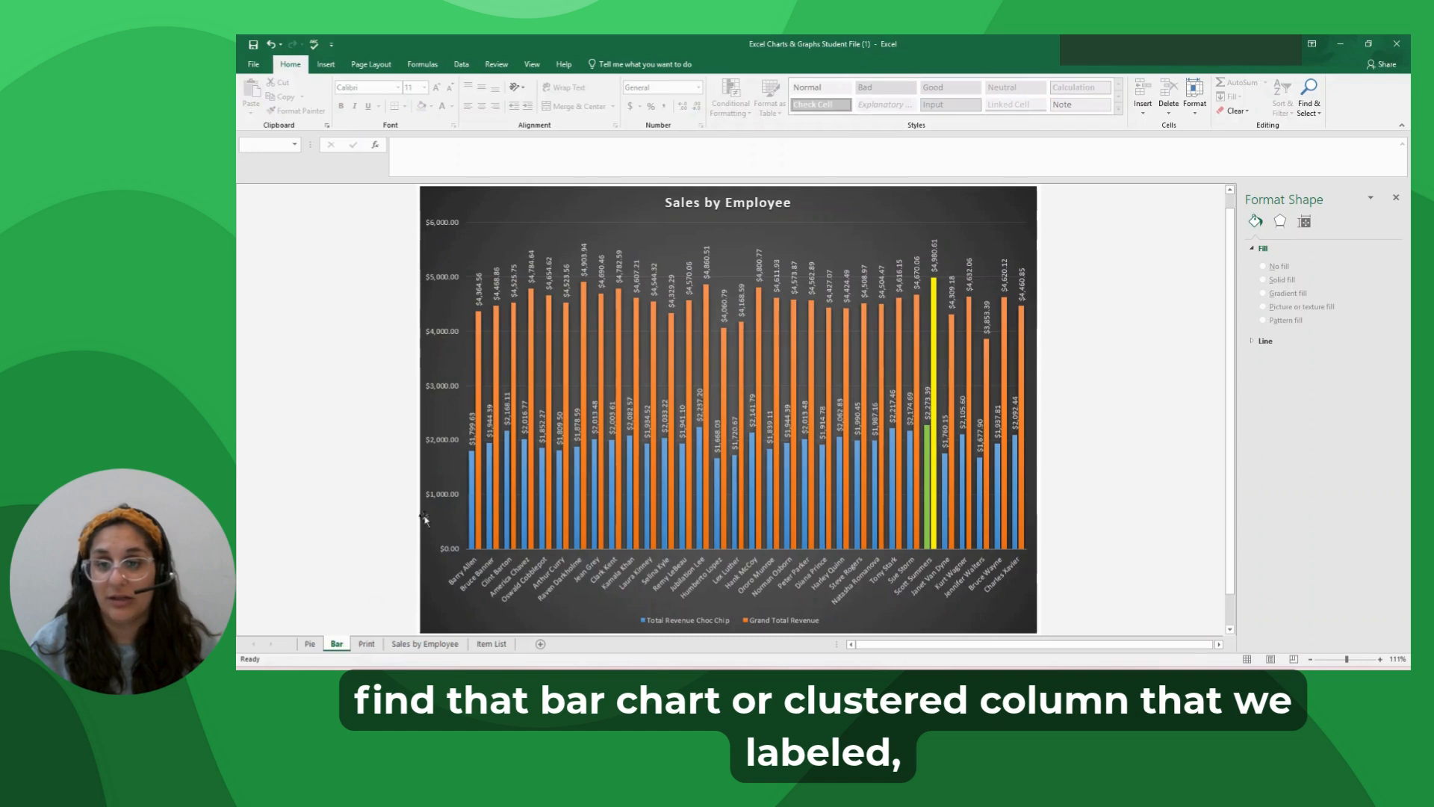
click(480, 196)
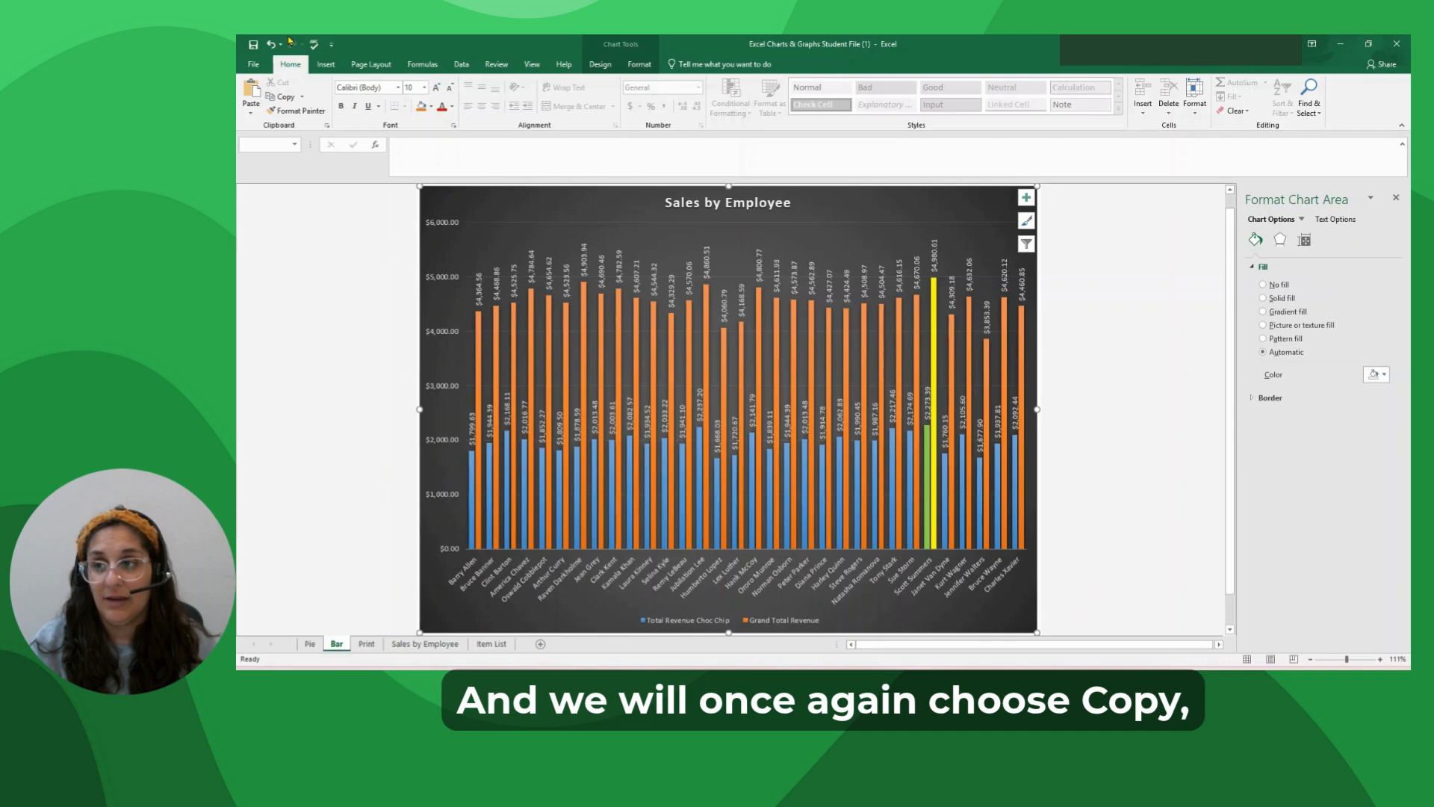
click(302, 98)
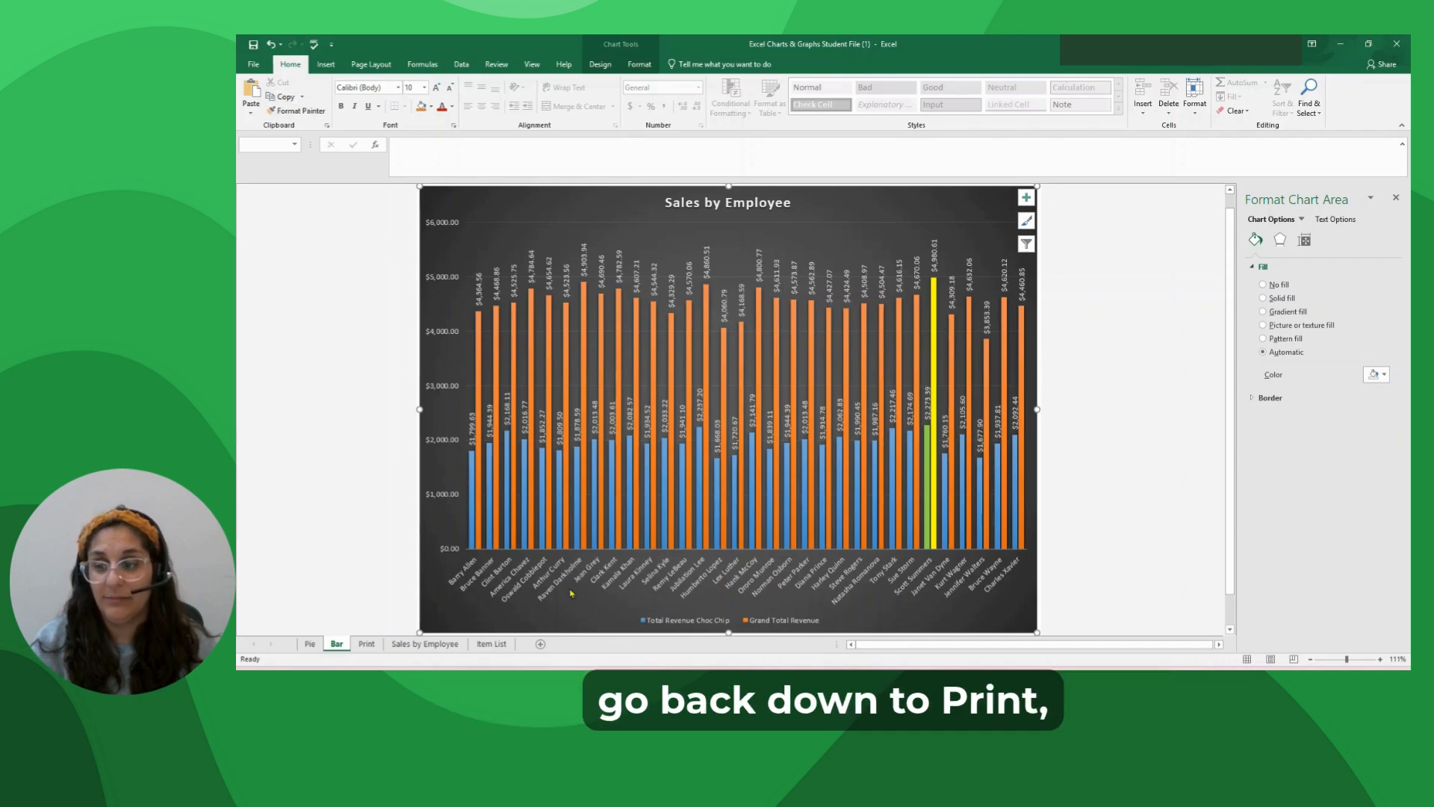
click(367, 643)
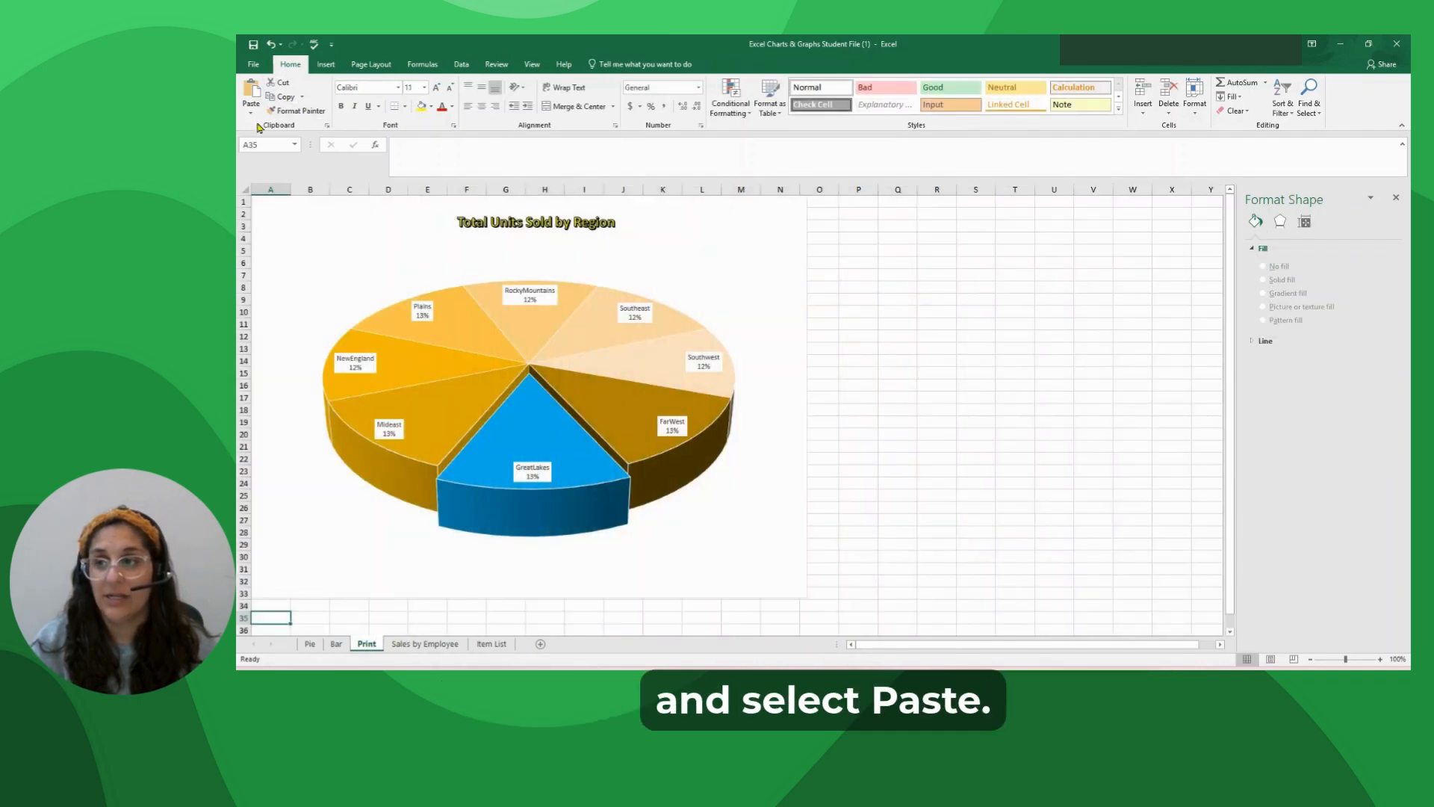
click(252, 86)
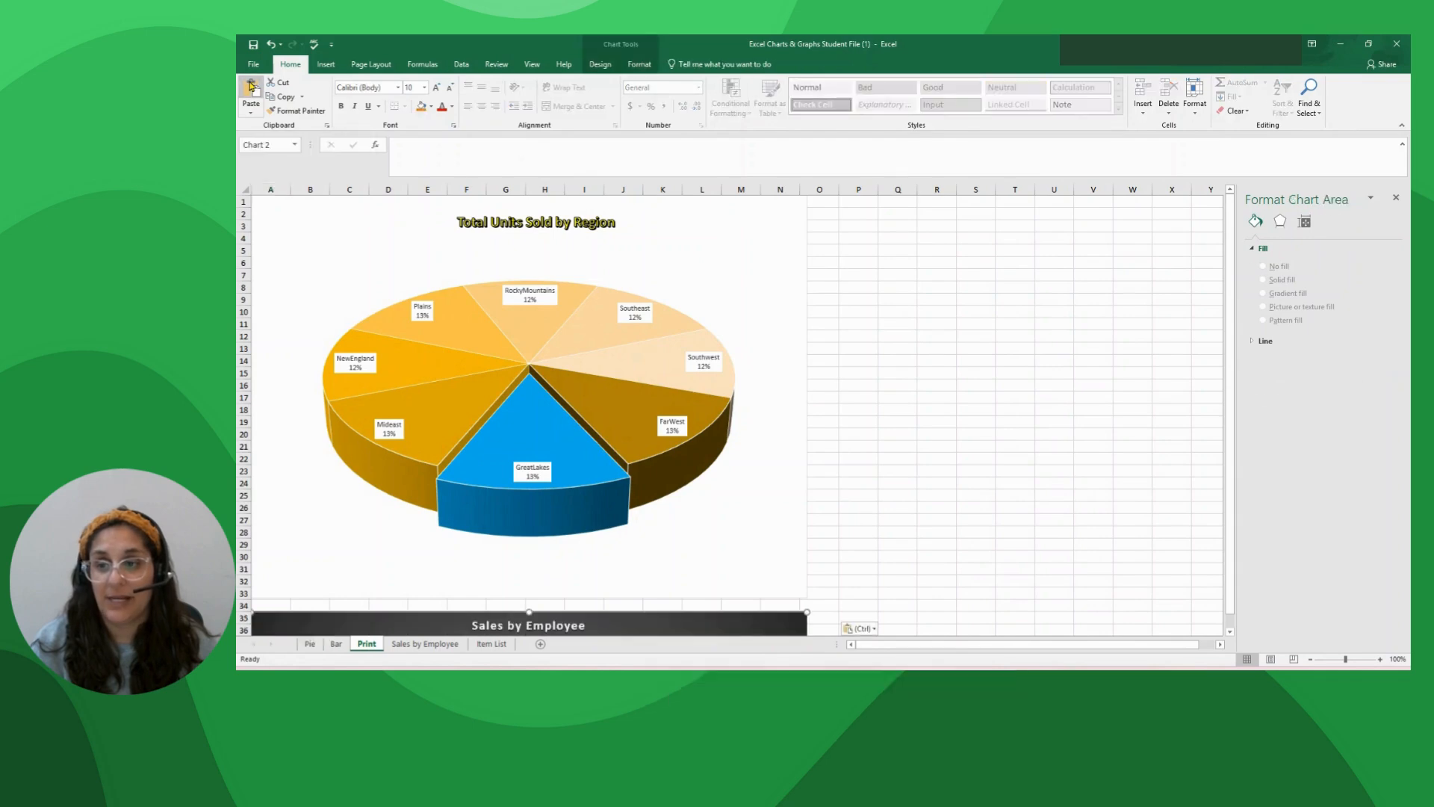
scroll(446, 431, down, 7)
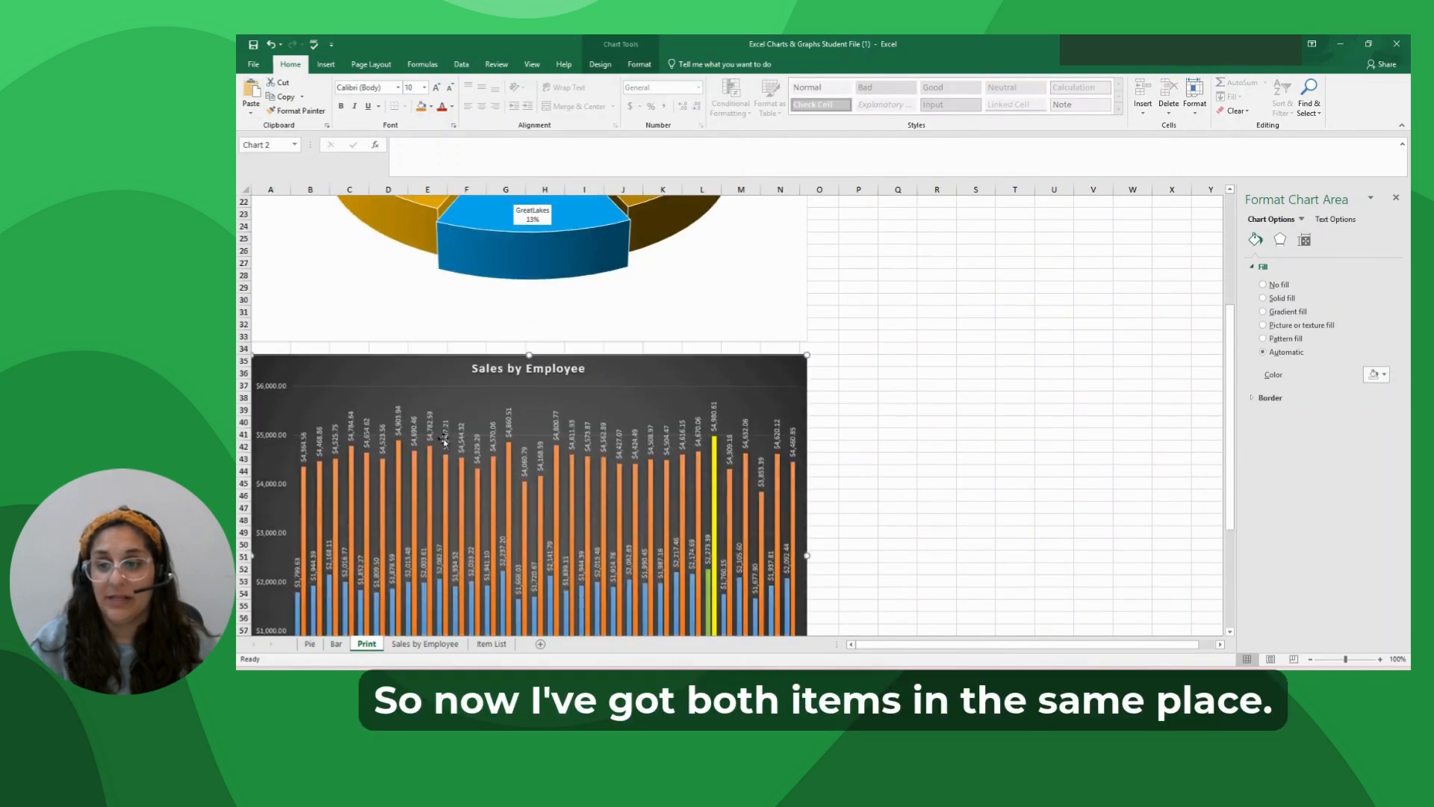
scroll(444, 433, up, 5)
scroll(444, 433, up, 2)
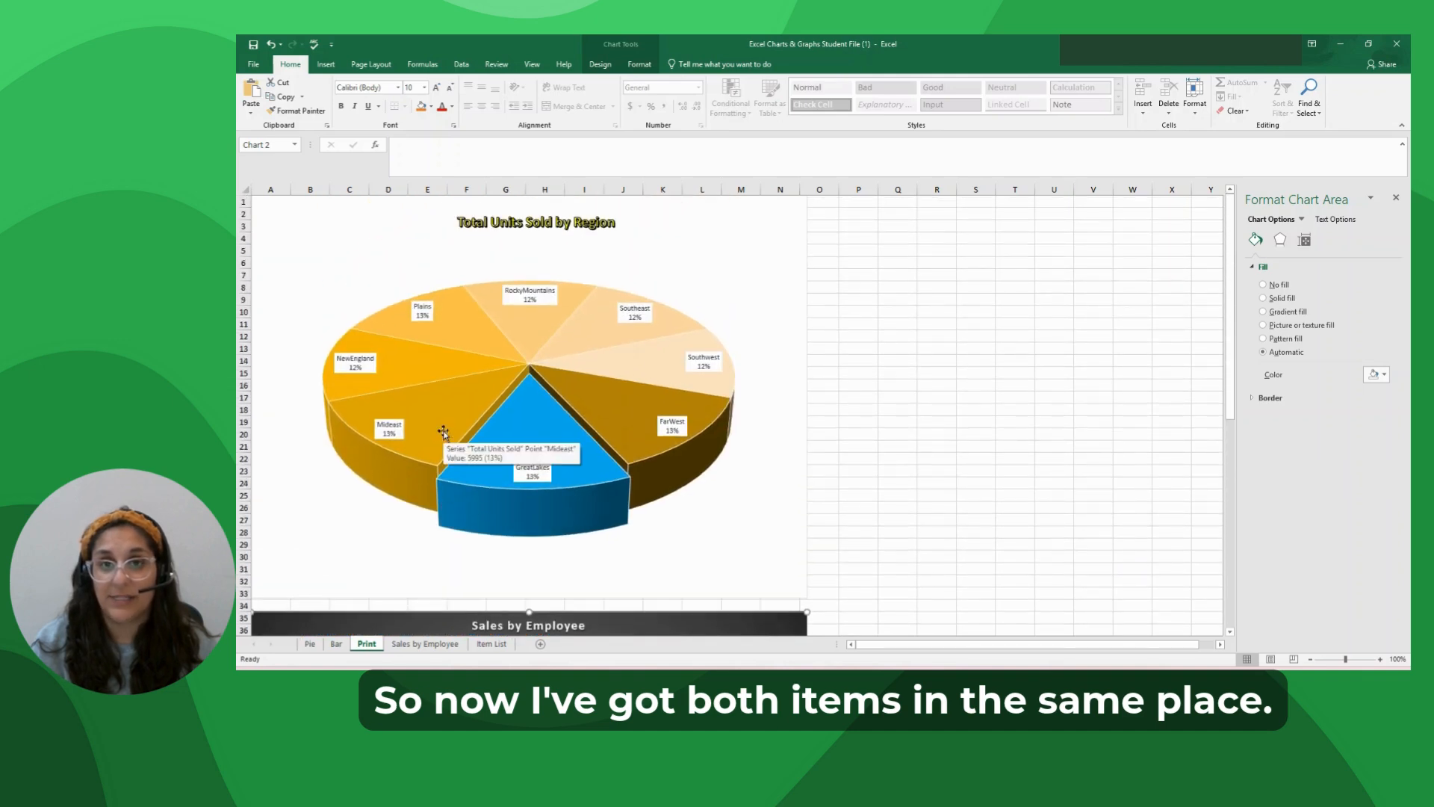
Check the print preview while the pasted Sales by Employee chart is still selected, and return to the worksheet.
click(253, 64)
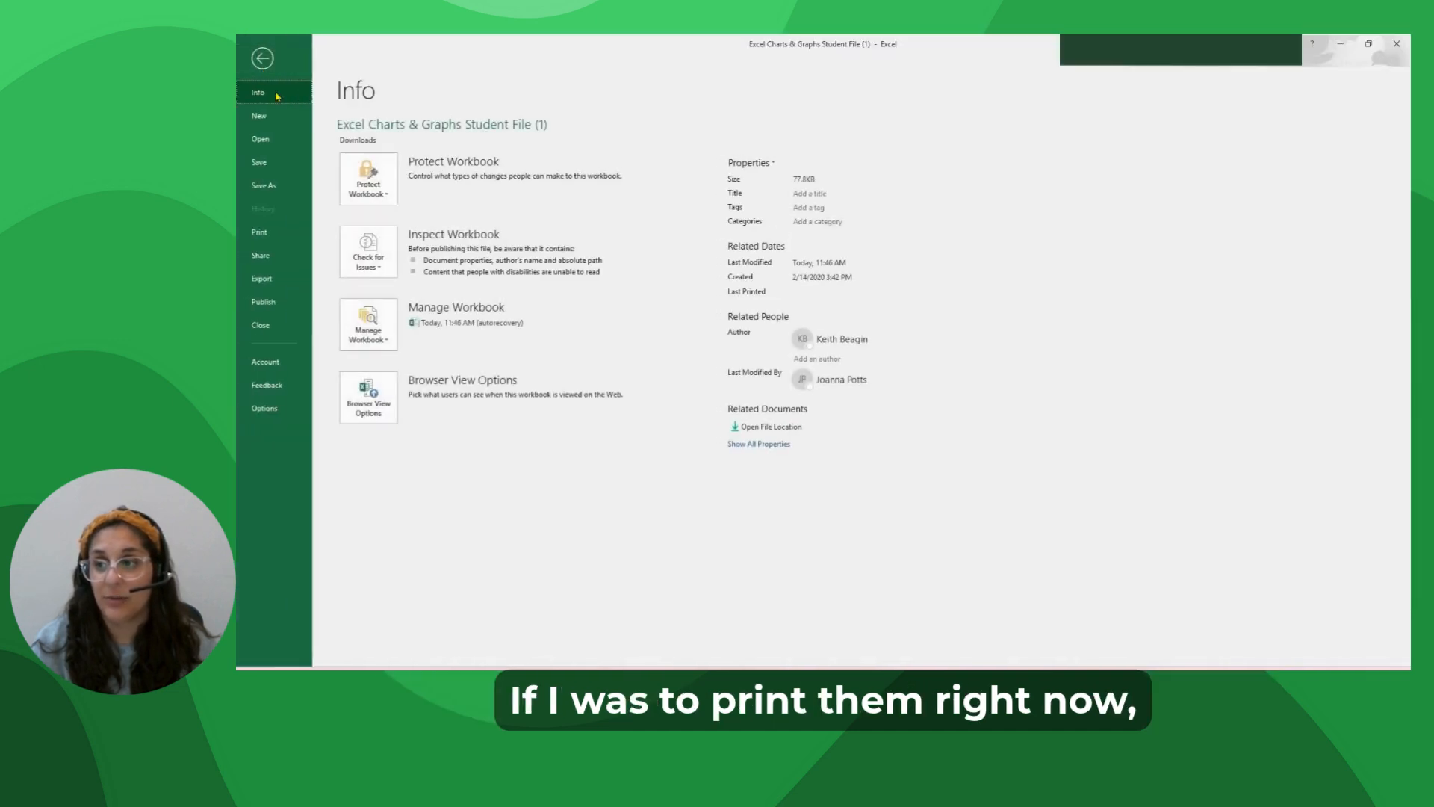
click(259, 233)
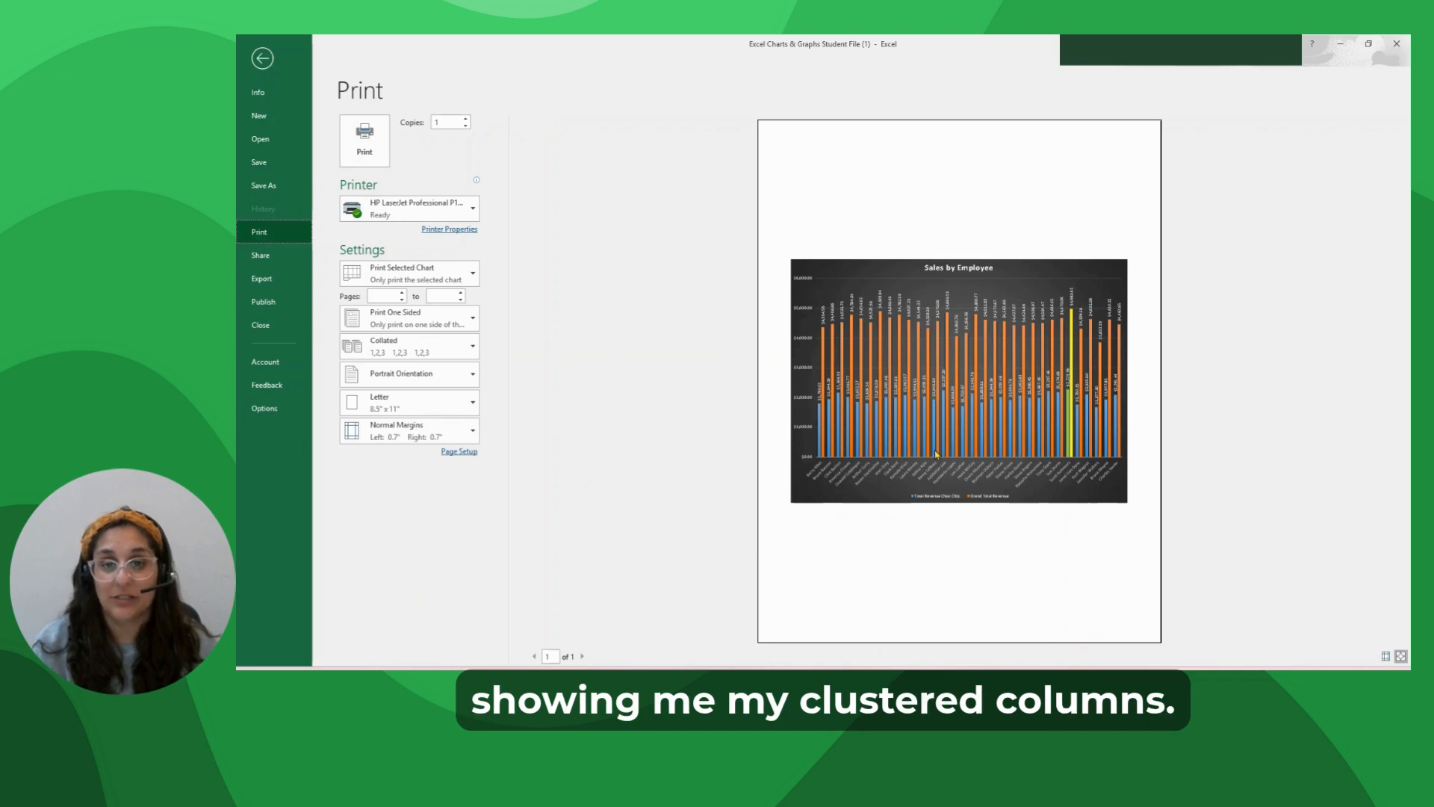
click(266, 67)
Deselect the chart by selecting an empty cell beside it, look through the Print sheet's print preview pages, and return to the worksheet.
scroll(794, 224, down, 8)
click(797, 308)
click(828, 293)
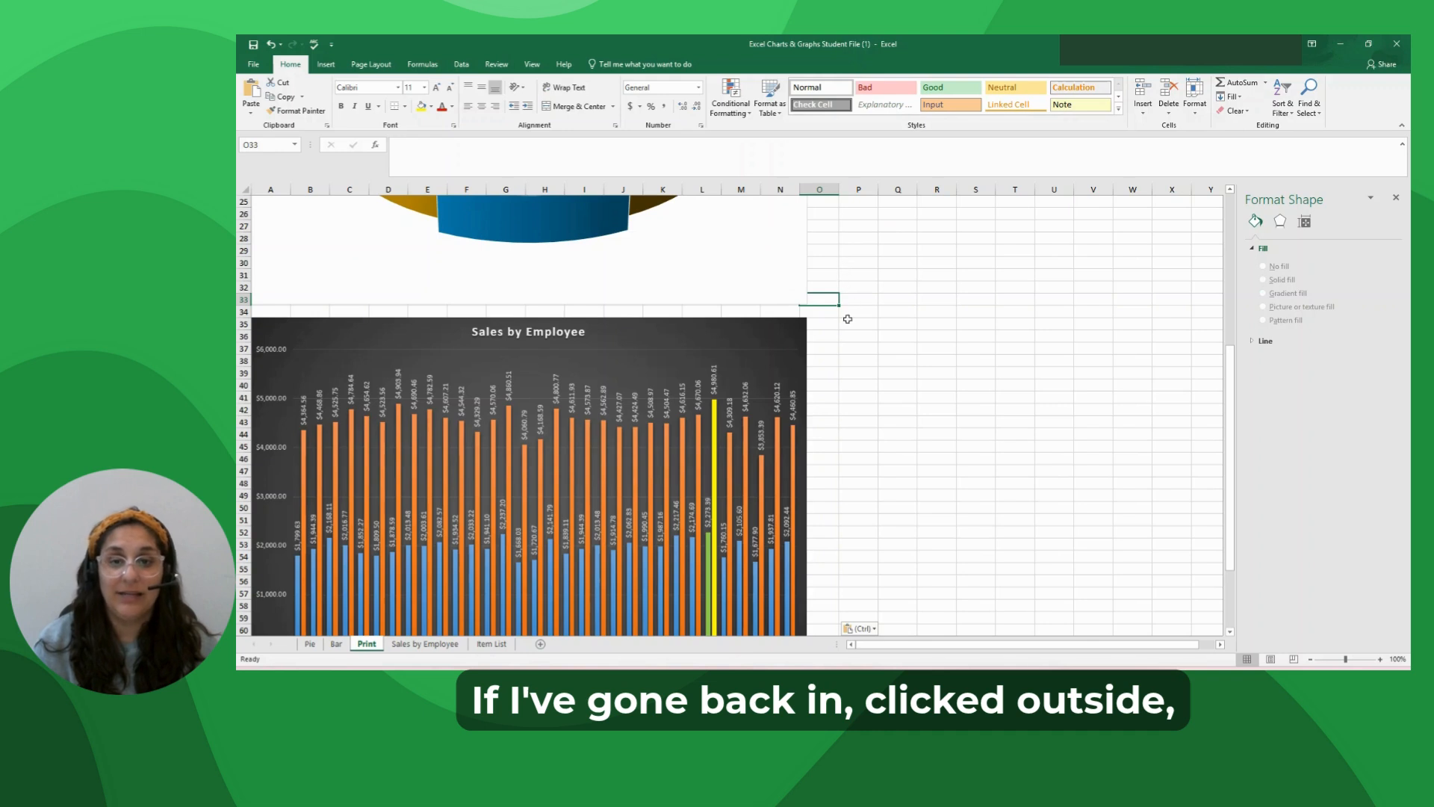
click(254, 65)
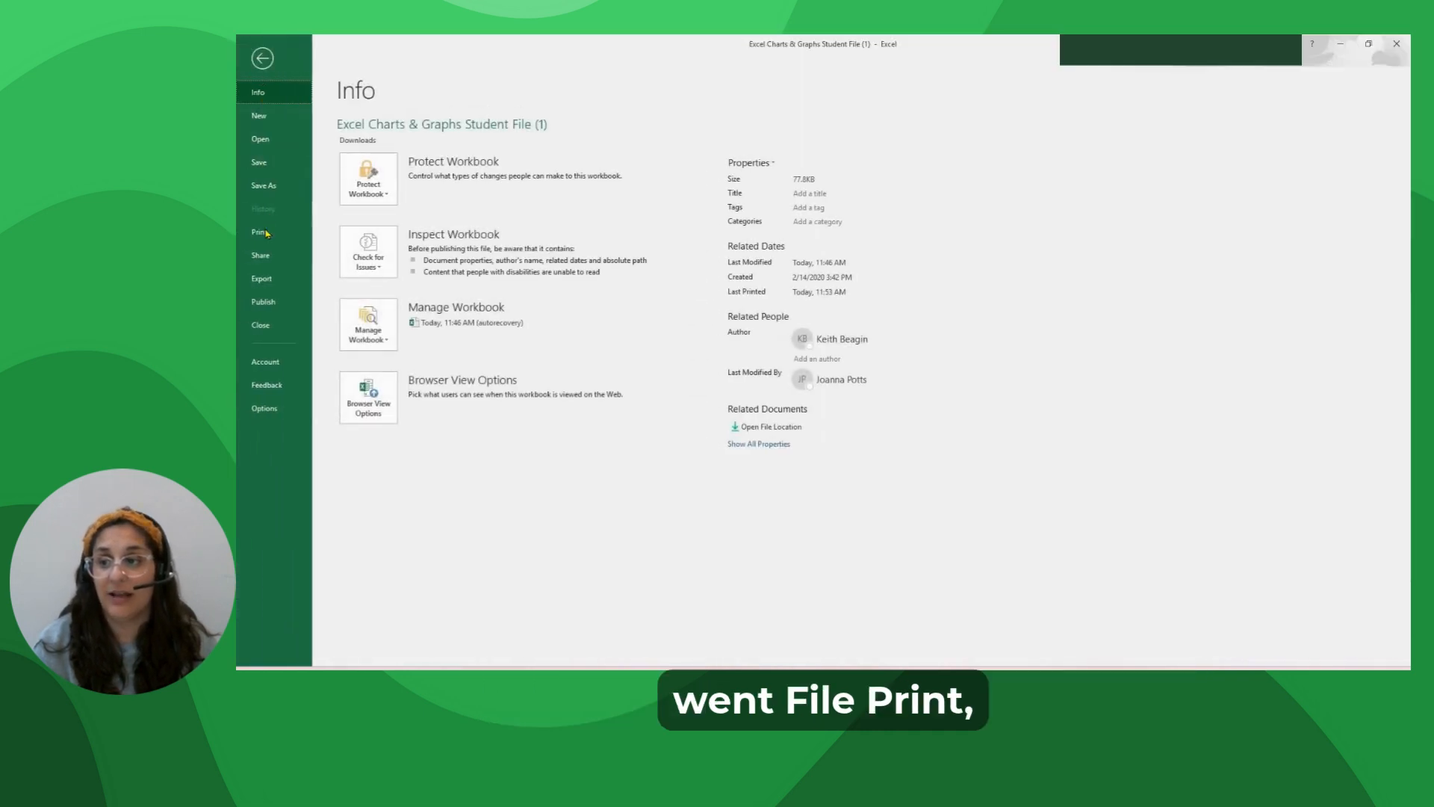
click(259, 231)
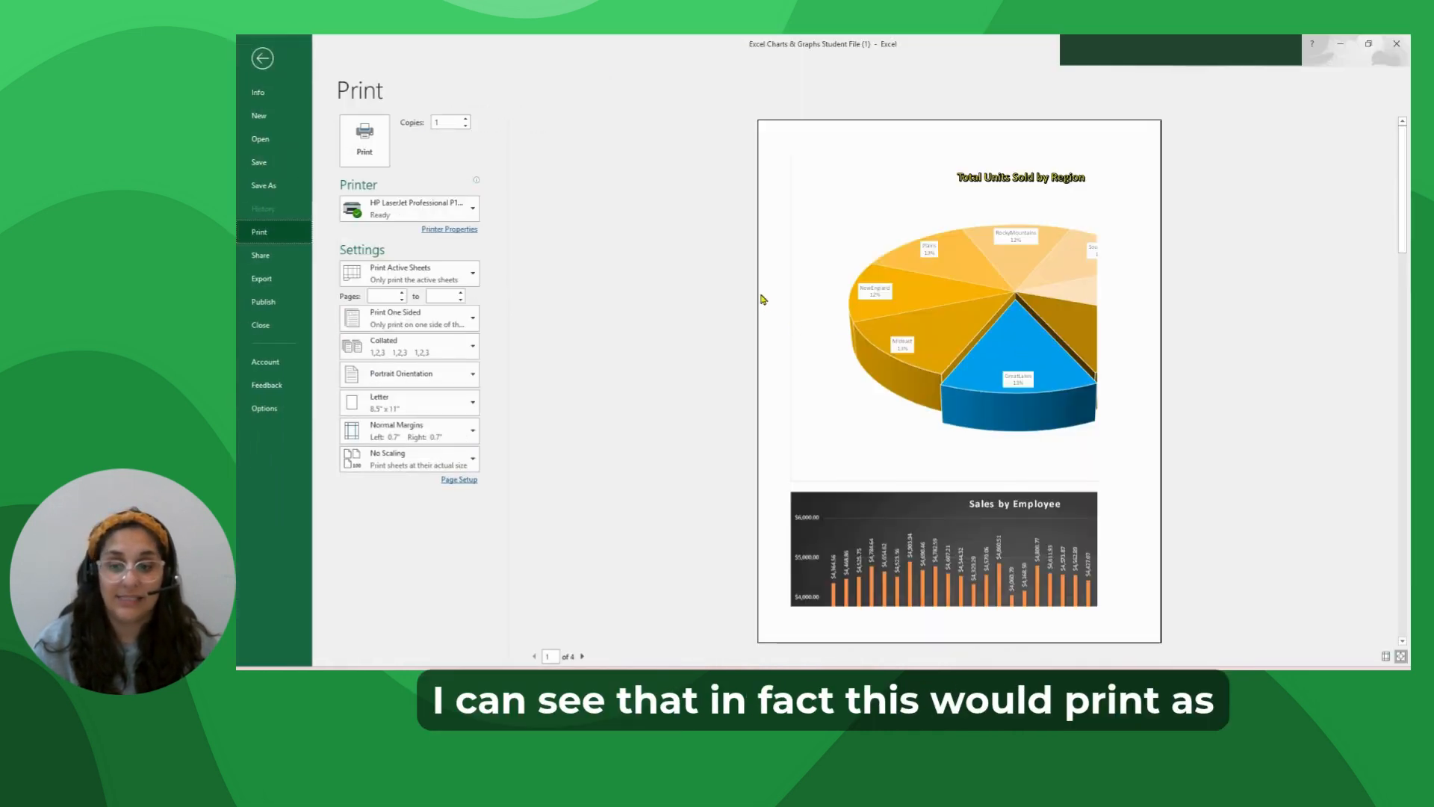
scroll(747, 301, down, 3)
scroll(740, 299, up, 3)
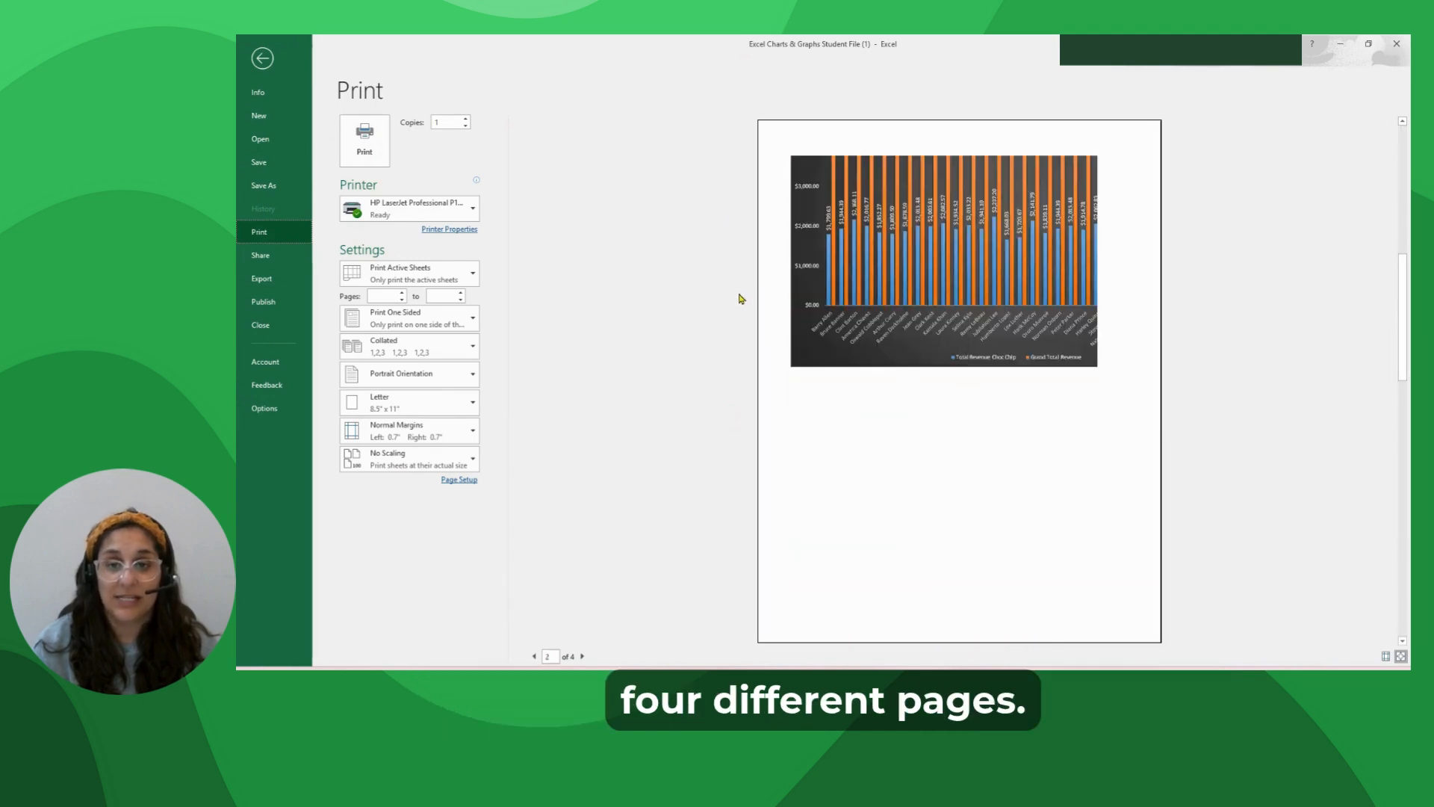
scroll(598, 290, down, 3)
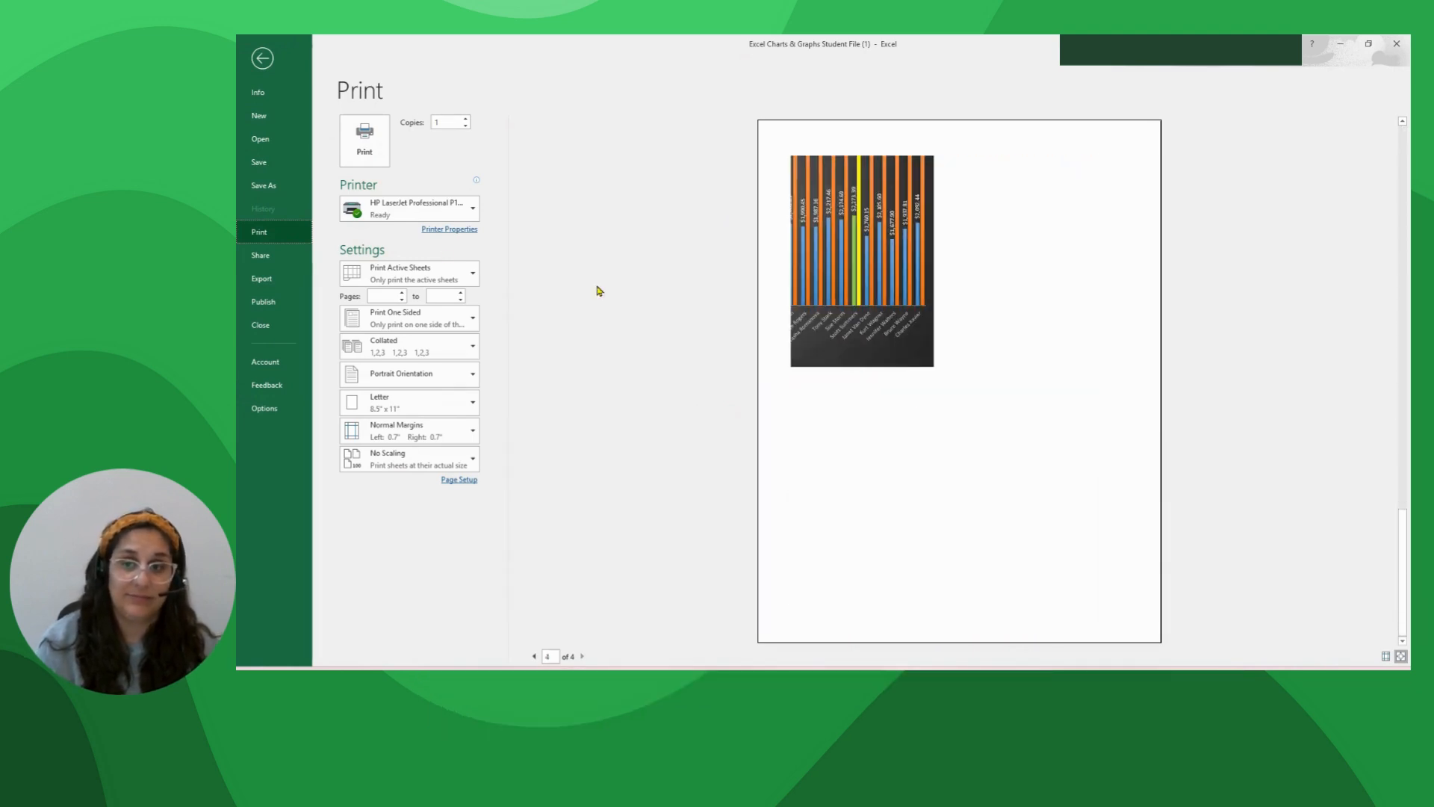
click(259, 61)
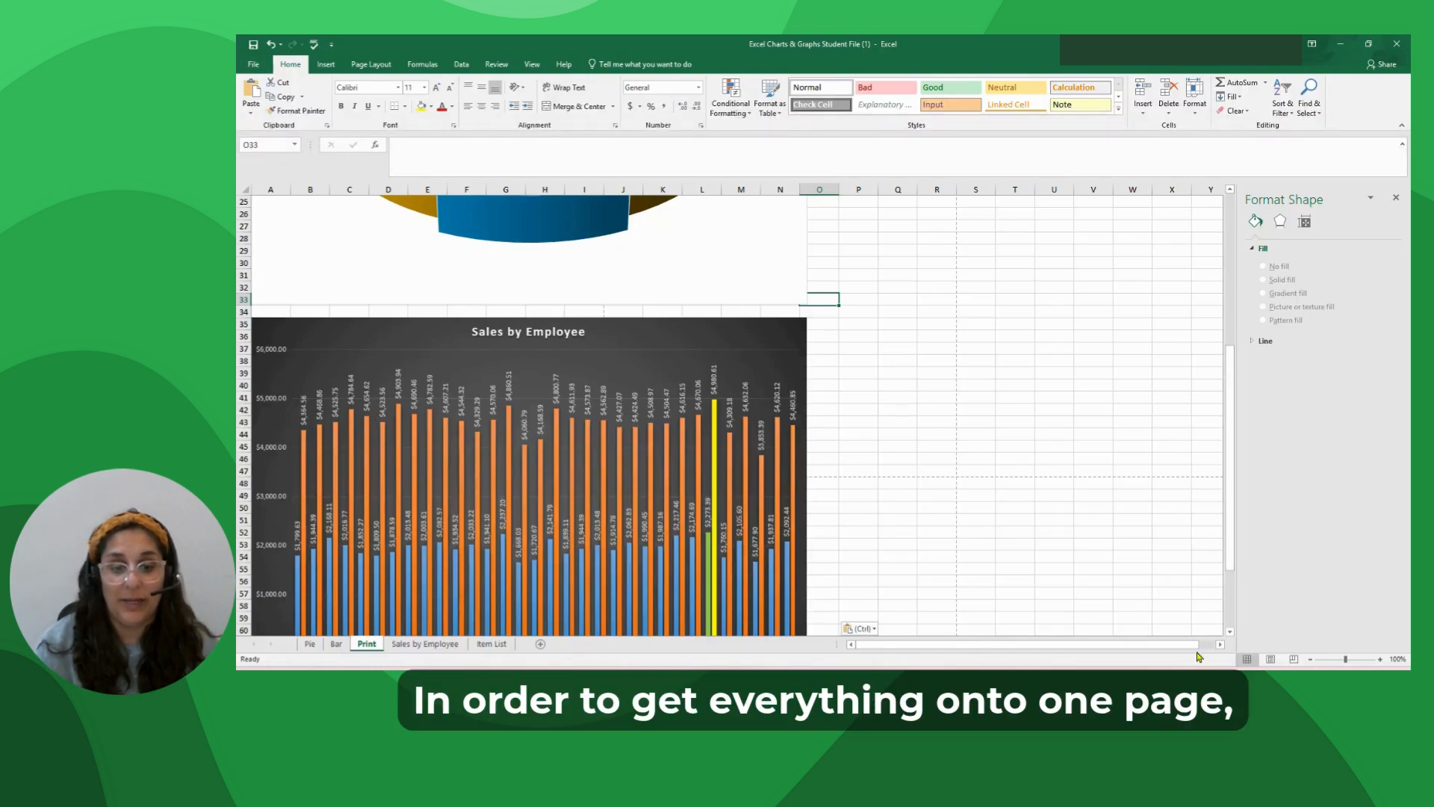
Set the Print sheet's page setup to fit 1 page wide by 1 tall, centred on the page horizontally and vertically.
click(362, 65)
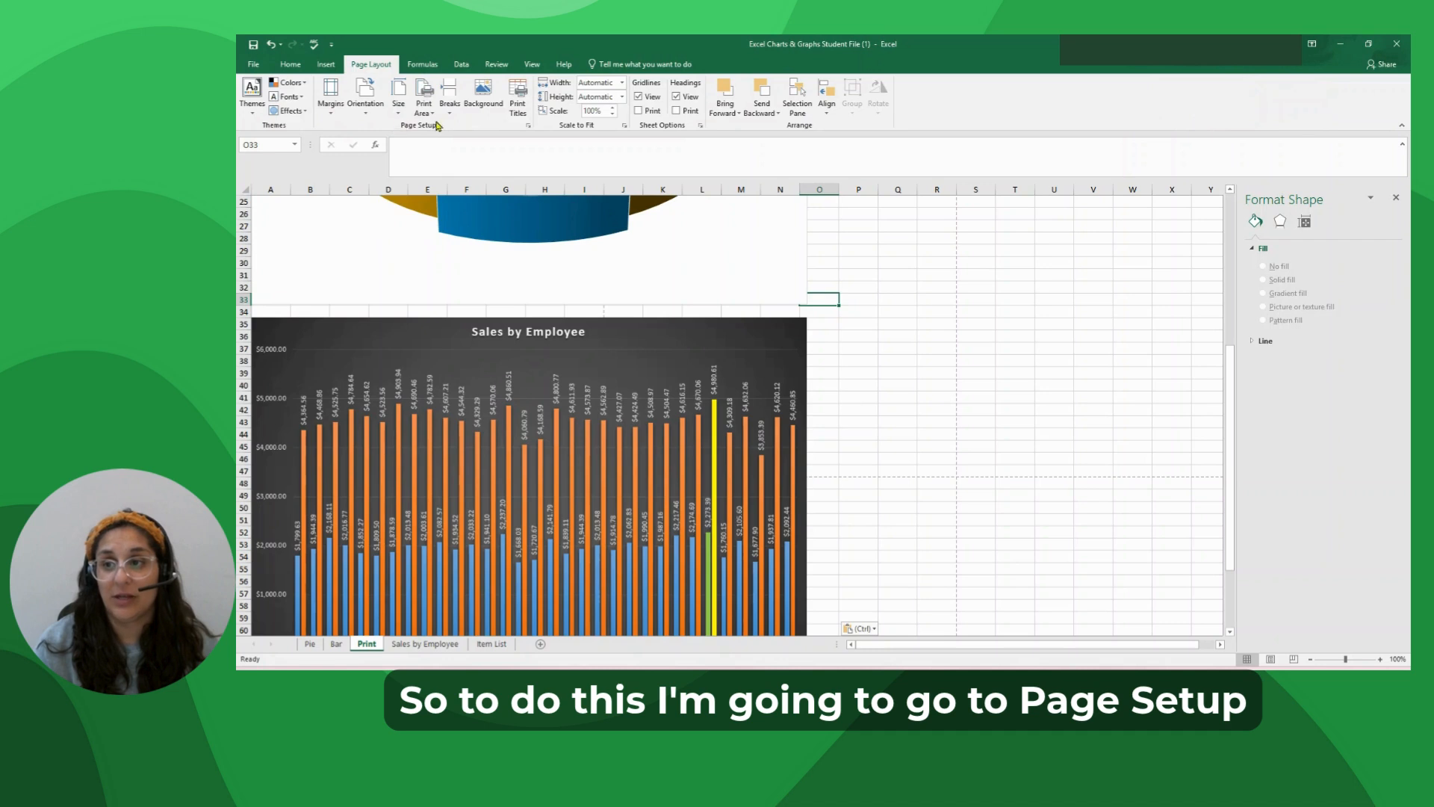
click(528, 129)
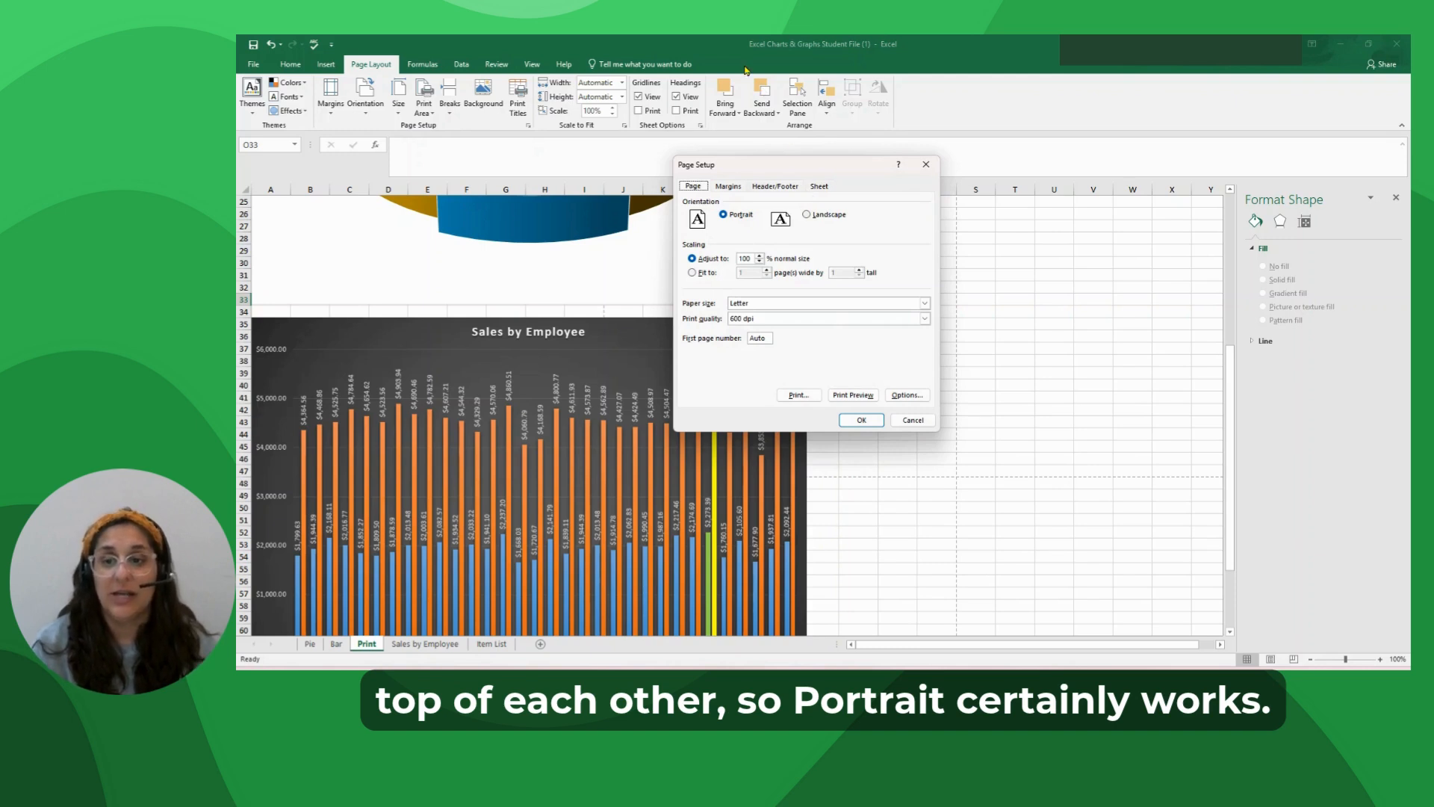
click(693, 273)
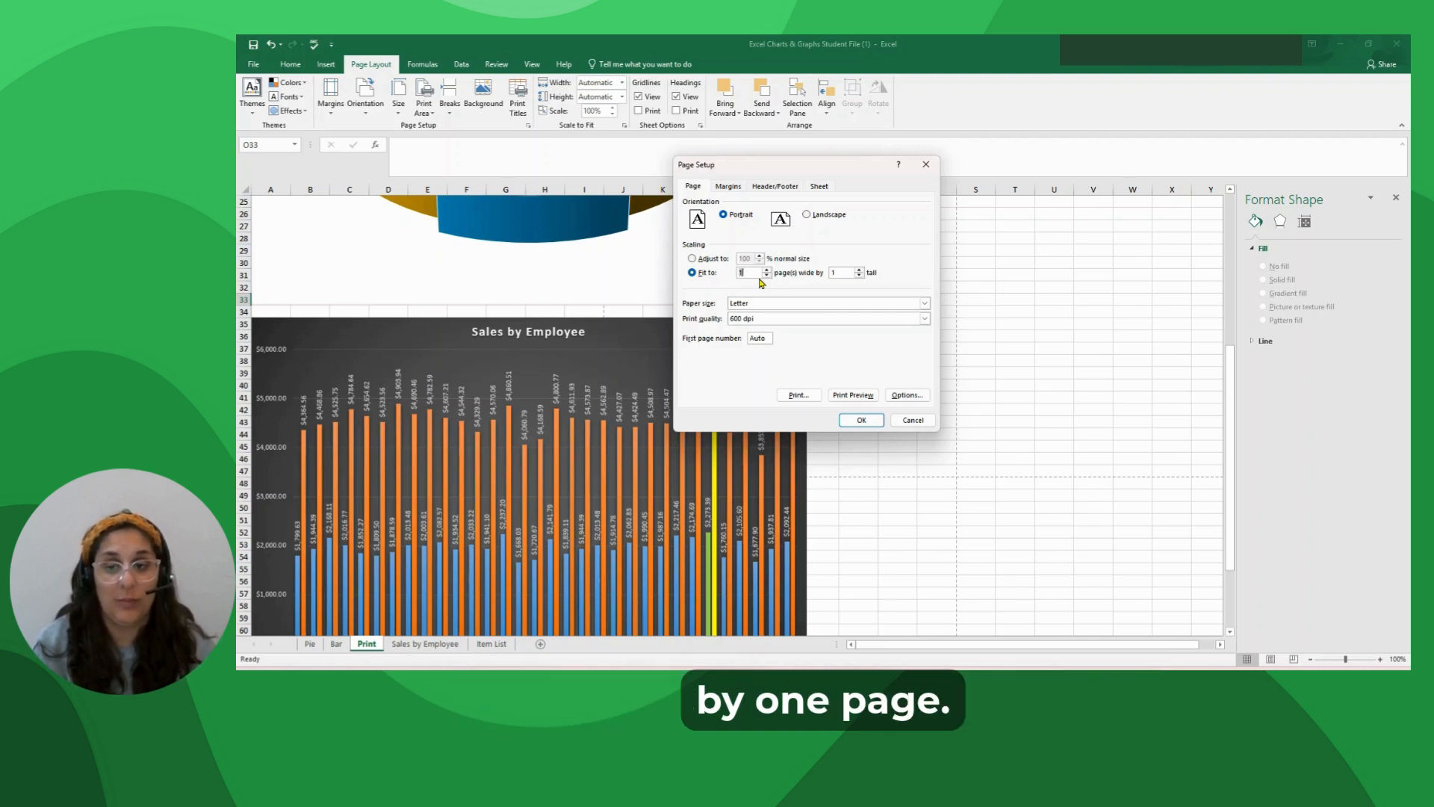
click(728, 187)
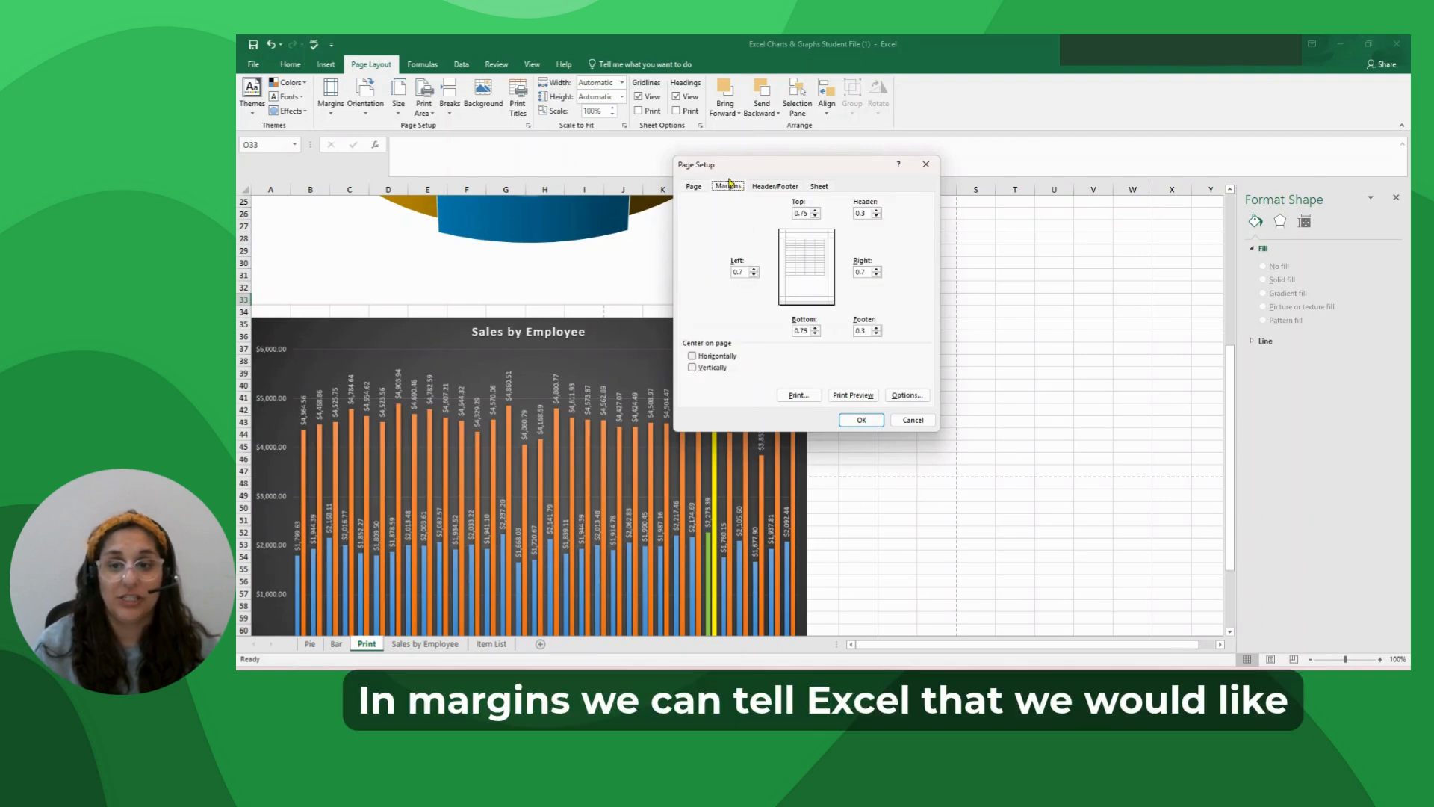
click(692, 356)
click(692, 368)
Create a custom header with "Name" in the left section, "Excel Class" in the center and the file name field in the right.
click(757, 188)
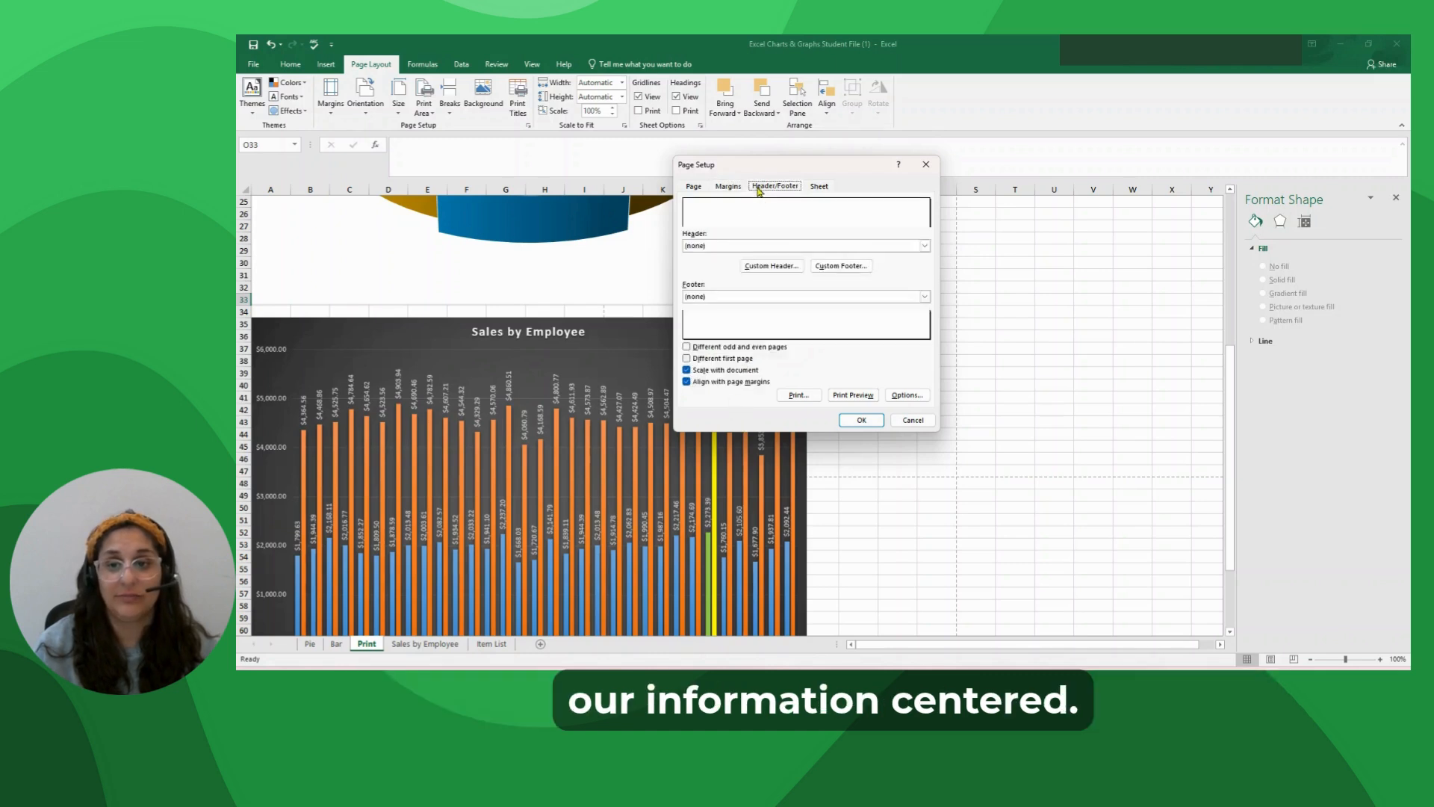
click(777, 267)
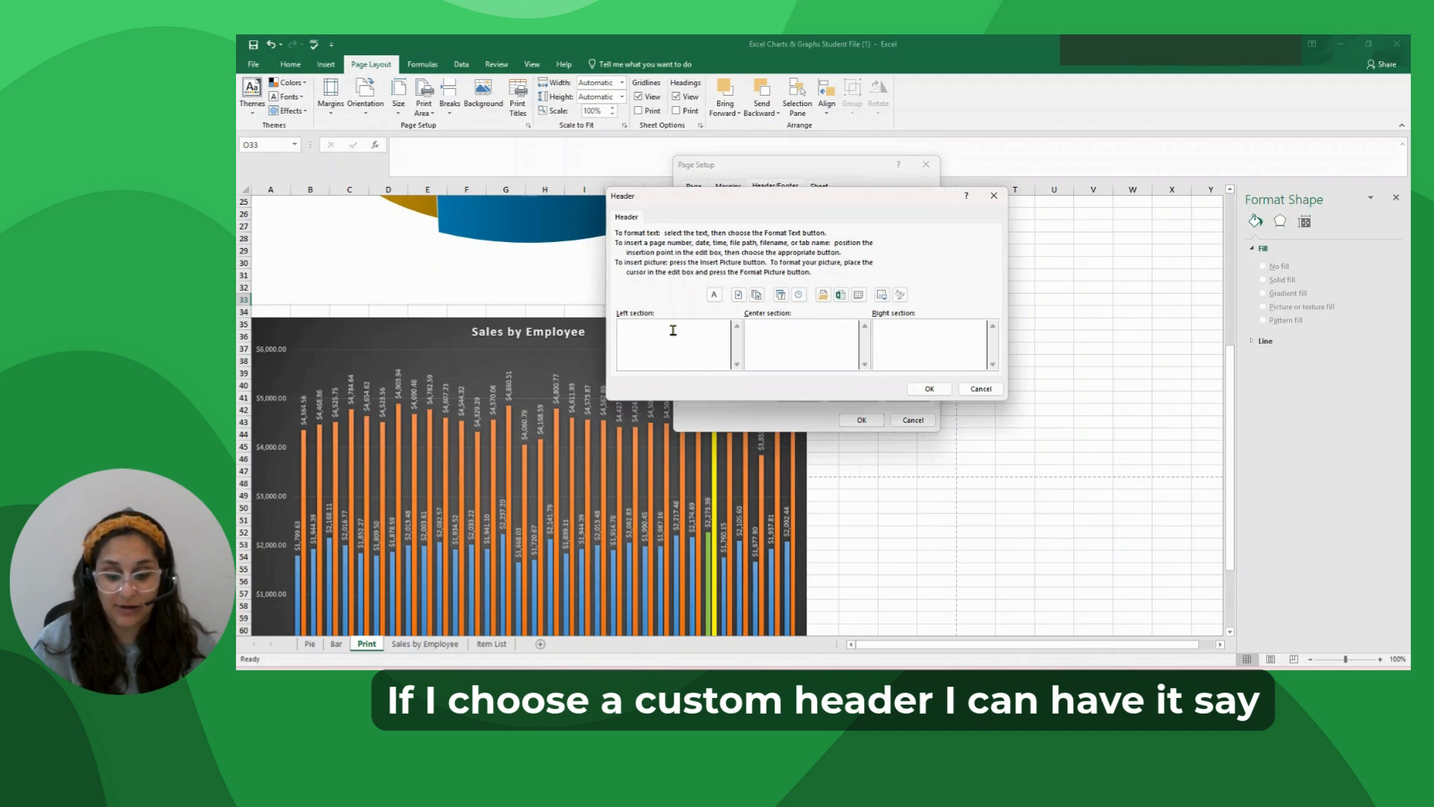
text(Name)
key(Tab)
text(Excel Class)
key(Tab)
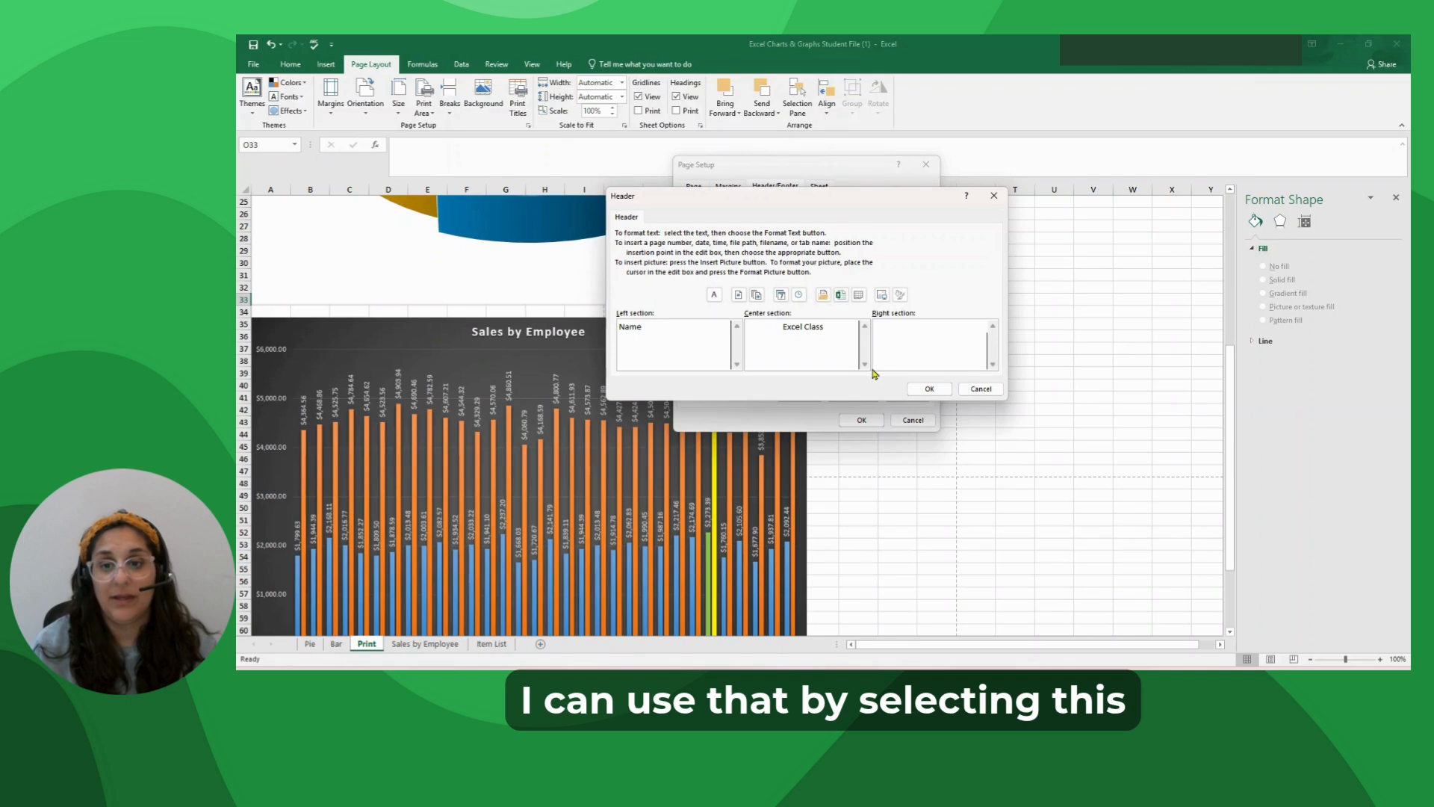
click(840, 297)
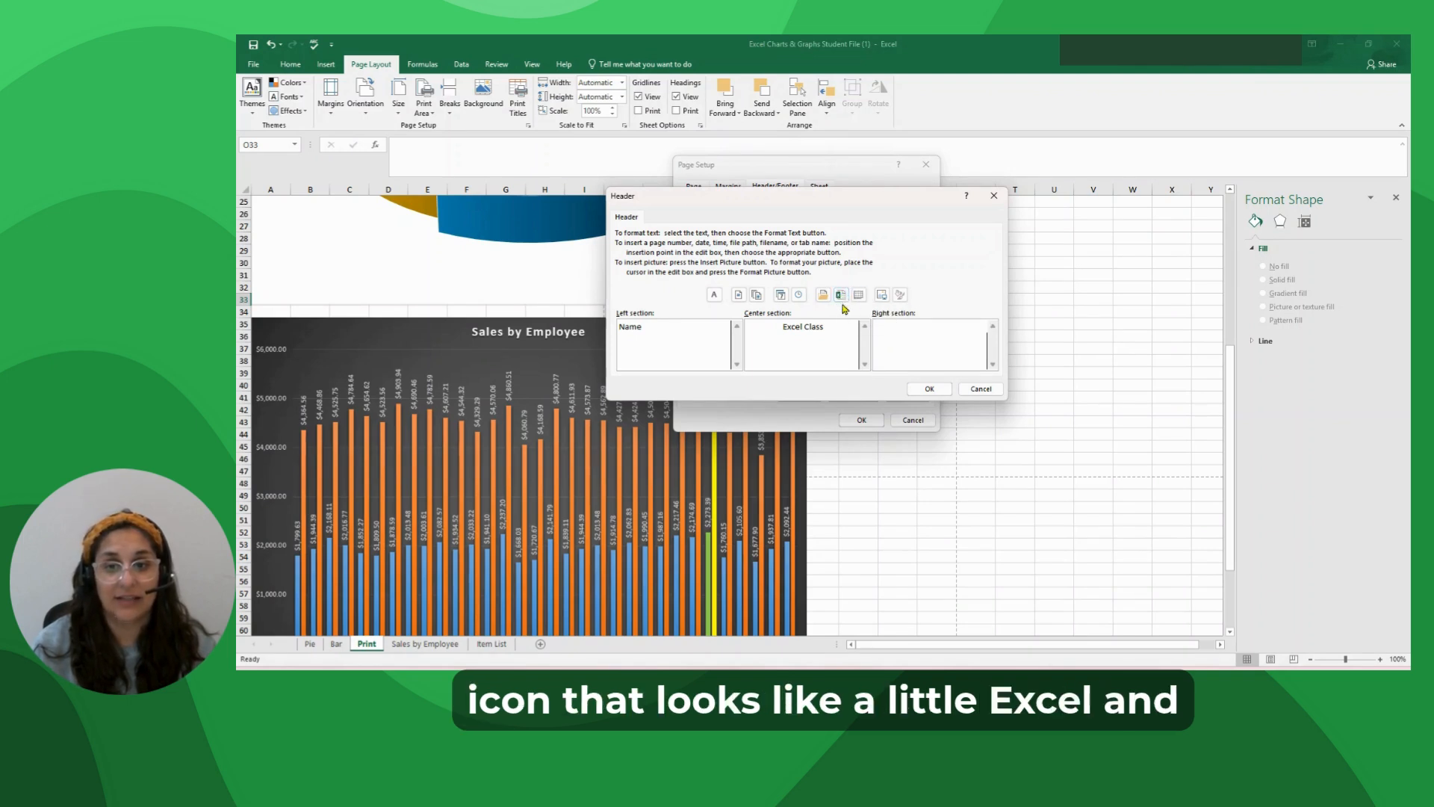
click(929, 389)
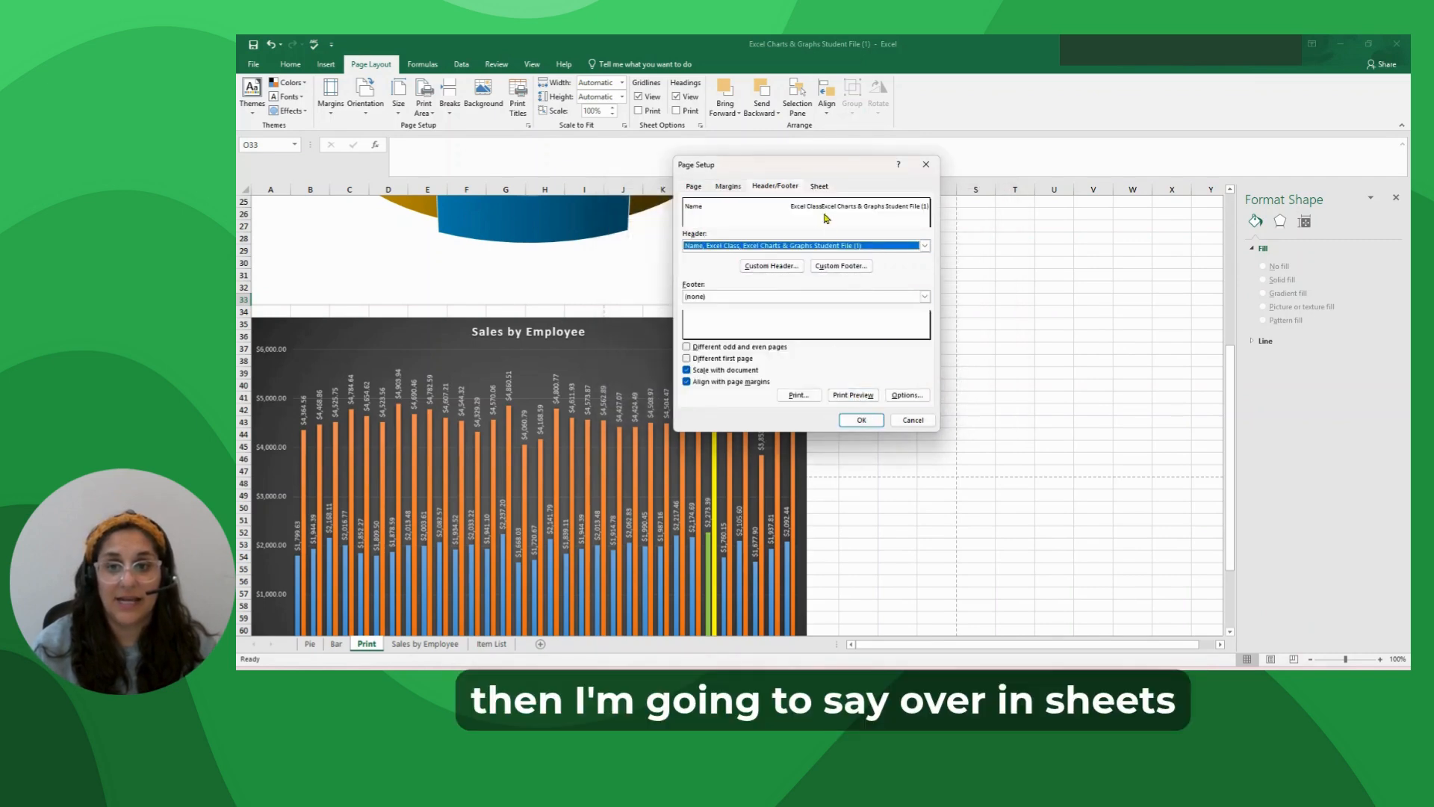
Enable printing of gridlines for the Print sheet and open its print preview.
click(821, 191)
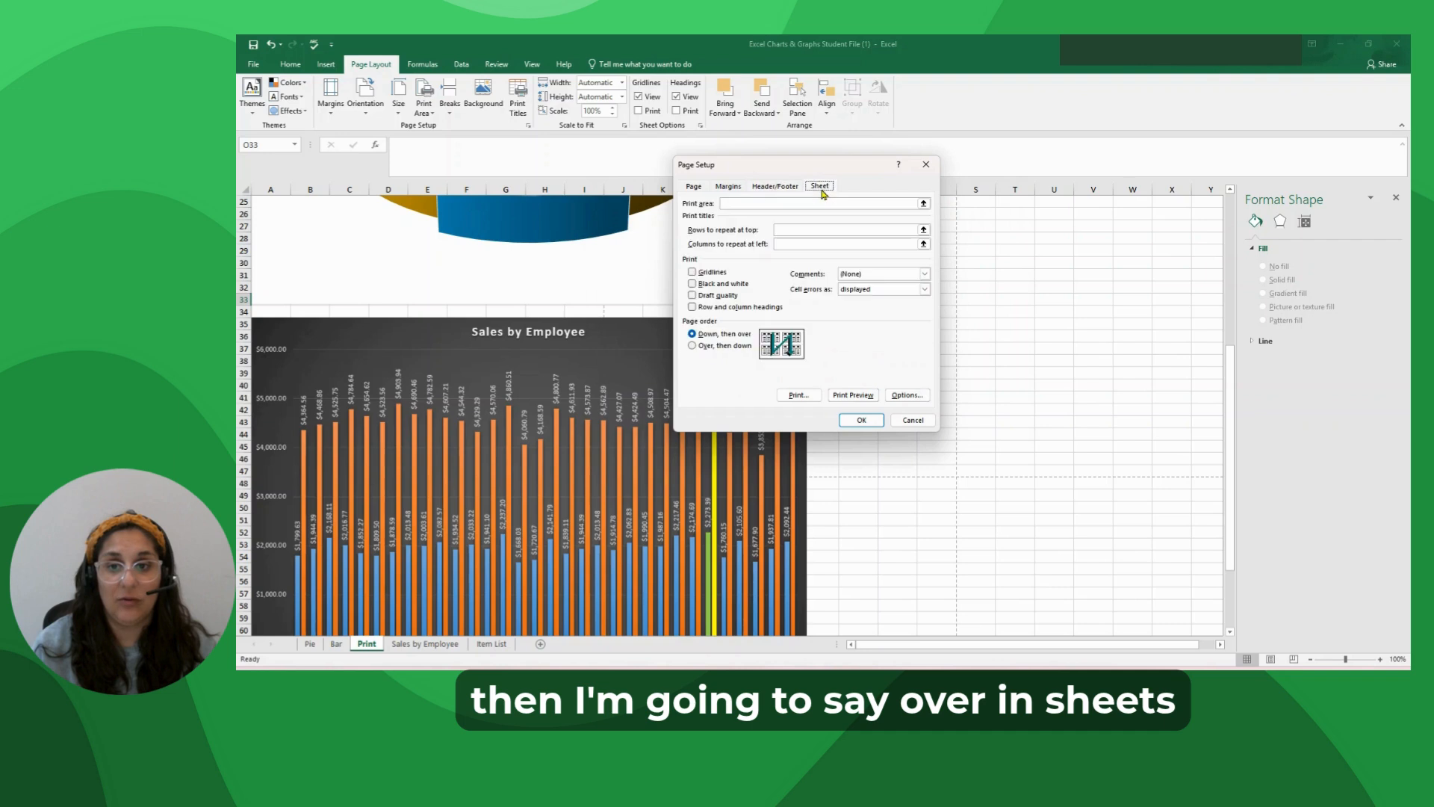
click(693, 272)
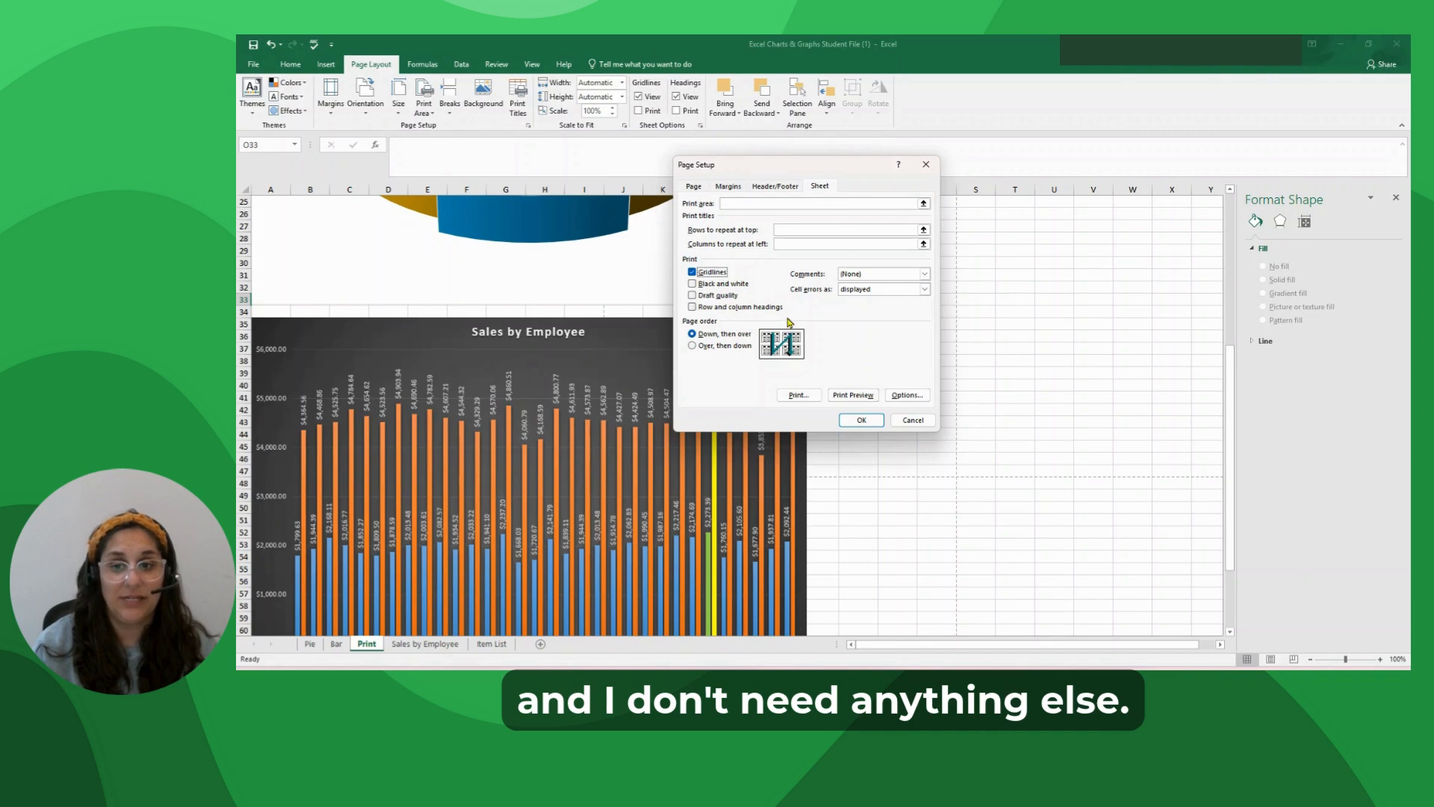
click(847, 398)
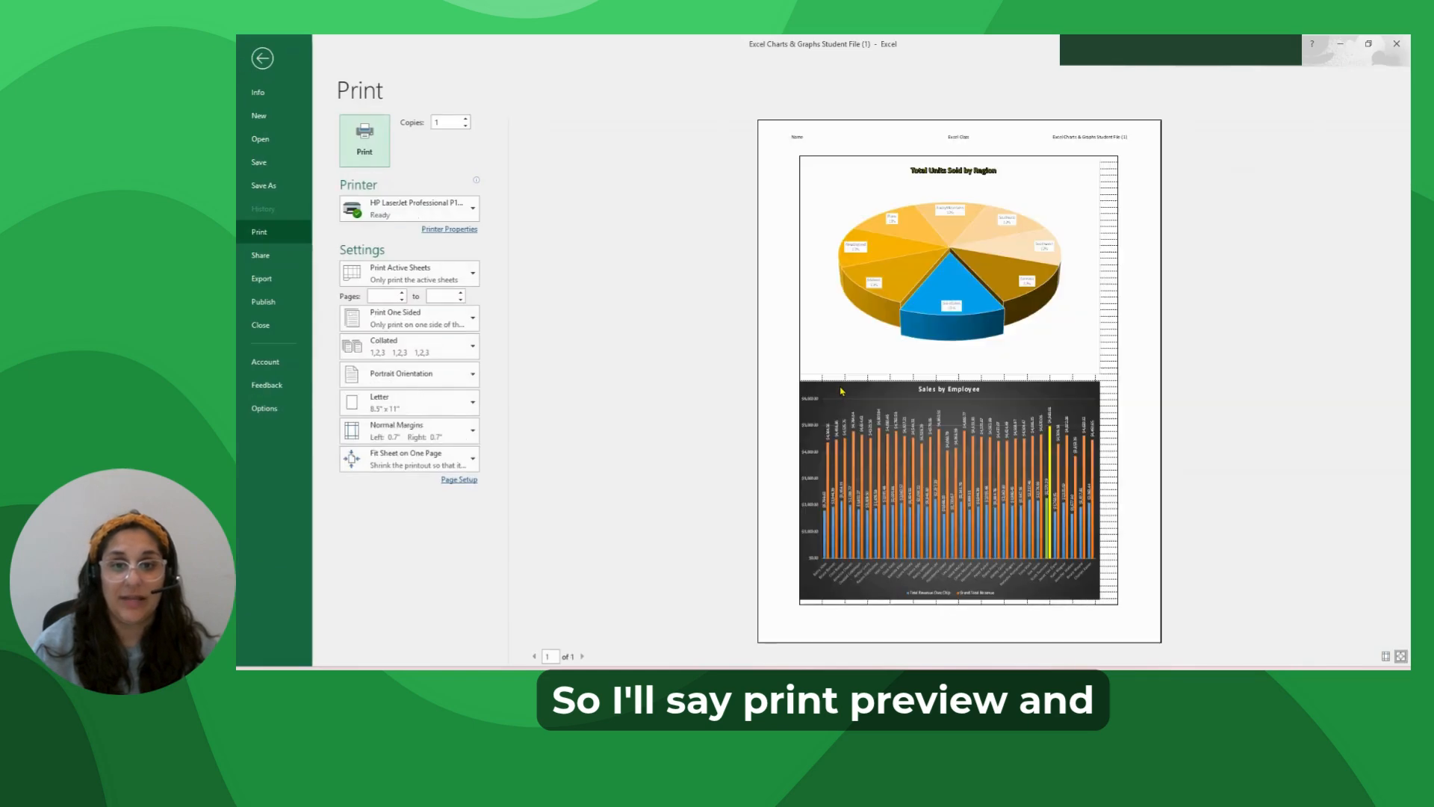